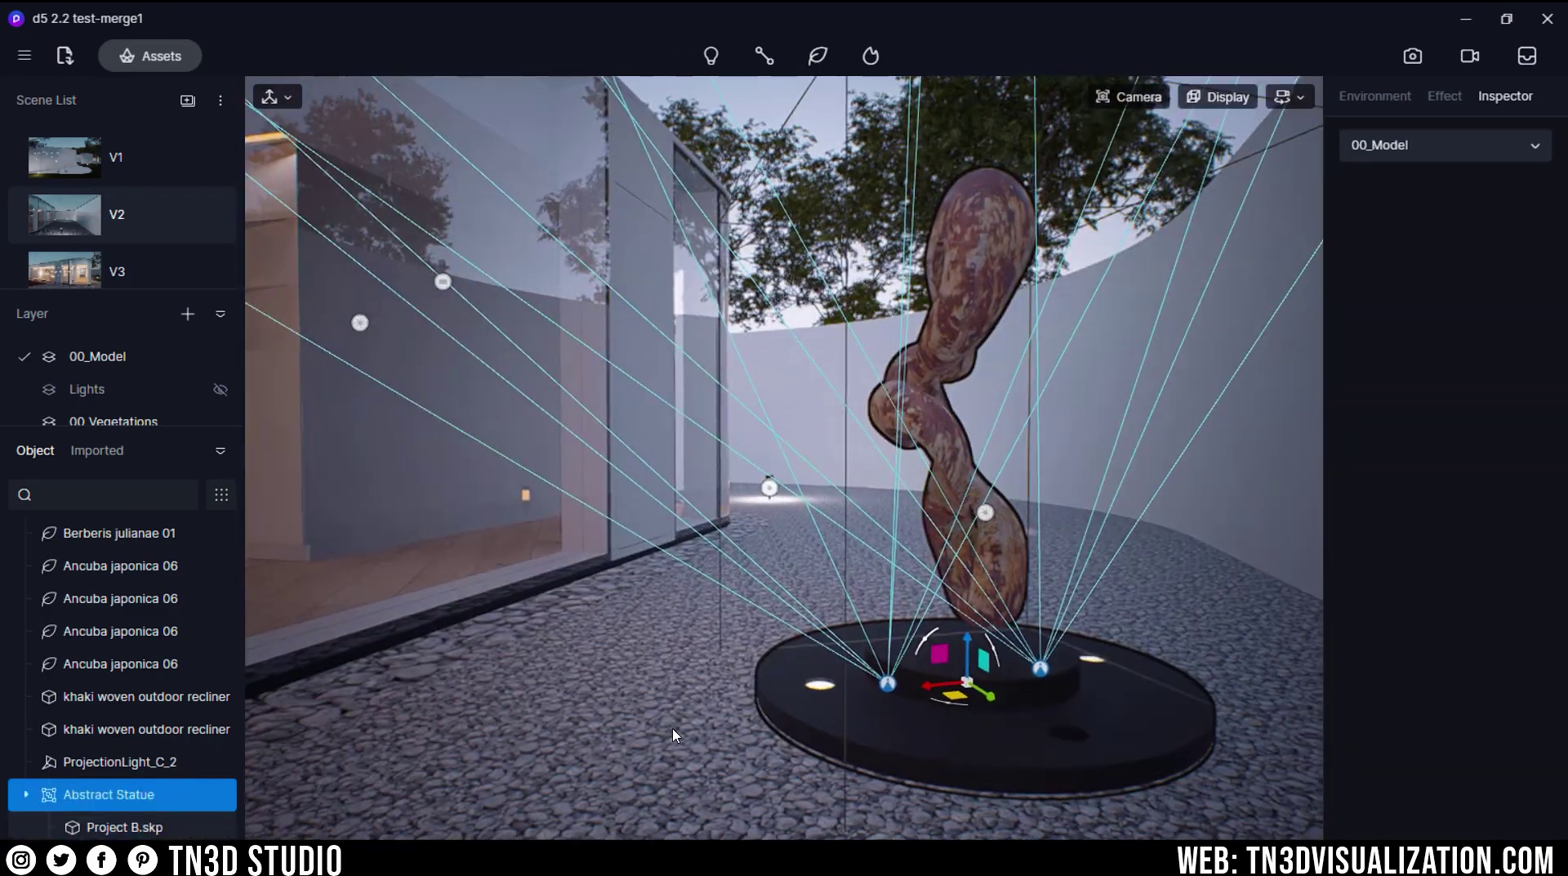
# Step: Select the wall's drip stain decal and lower its normal strength to 0.09 and its transparency
pyautogui.click(799, 648)
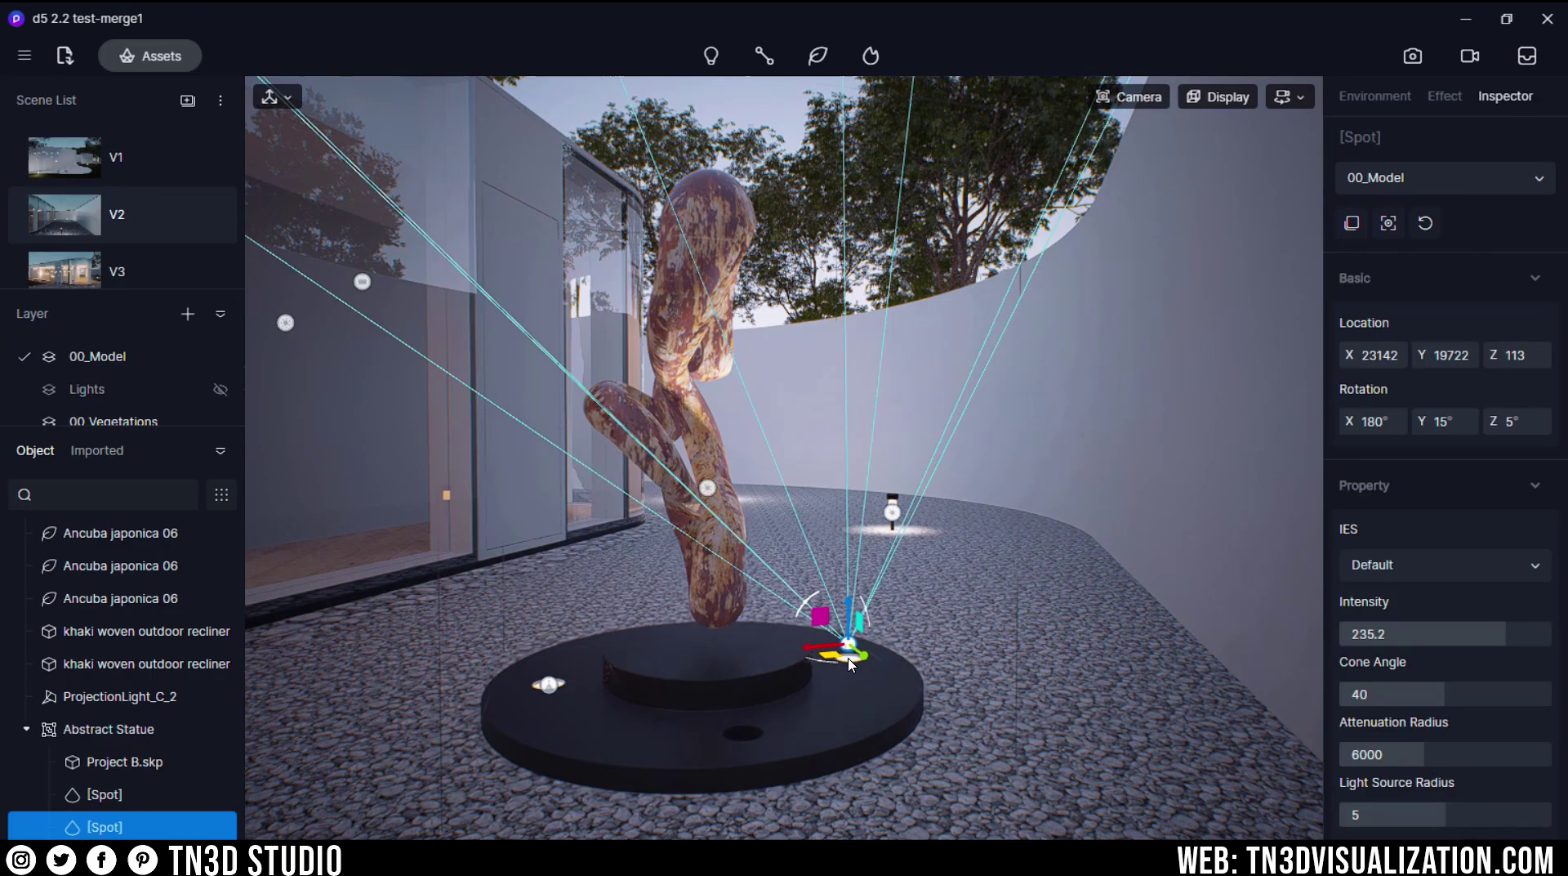
pyautogui.scroll(-1, 1461, 511)
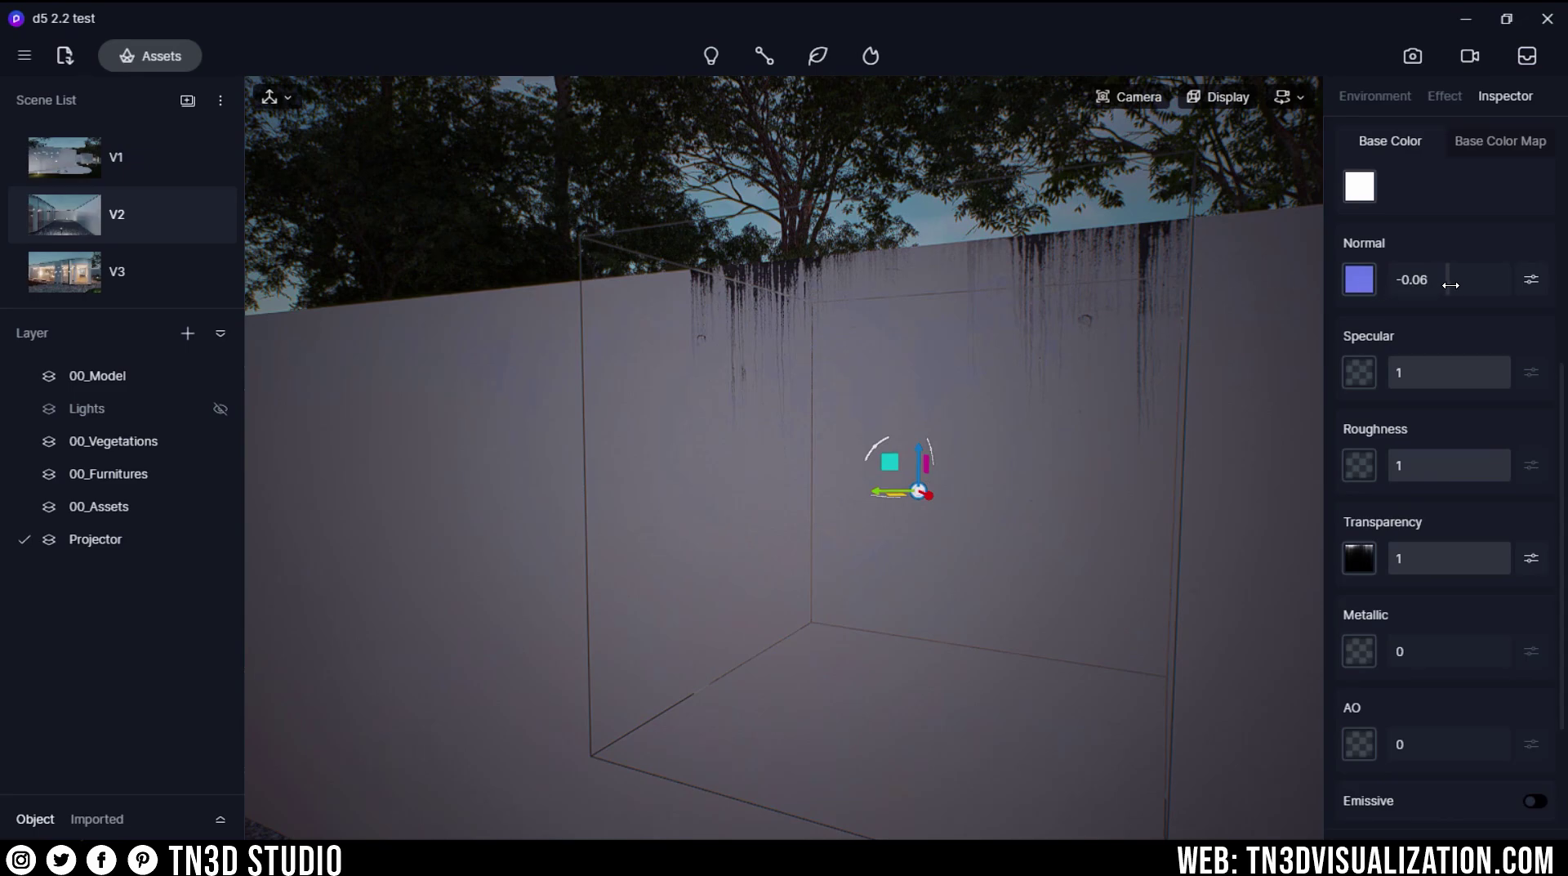
pyautogui.moveTo(1467, 286); pyautogui.dragTo(1454, 289)
pyautogui.moveTo(1469, 562); pyautogui.dragTo(1535, 582)
# Step: Make the drip decal emissive at intensity 77.6 so the drips glow white
pyautogui.scroll(-2, 1495, 564)
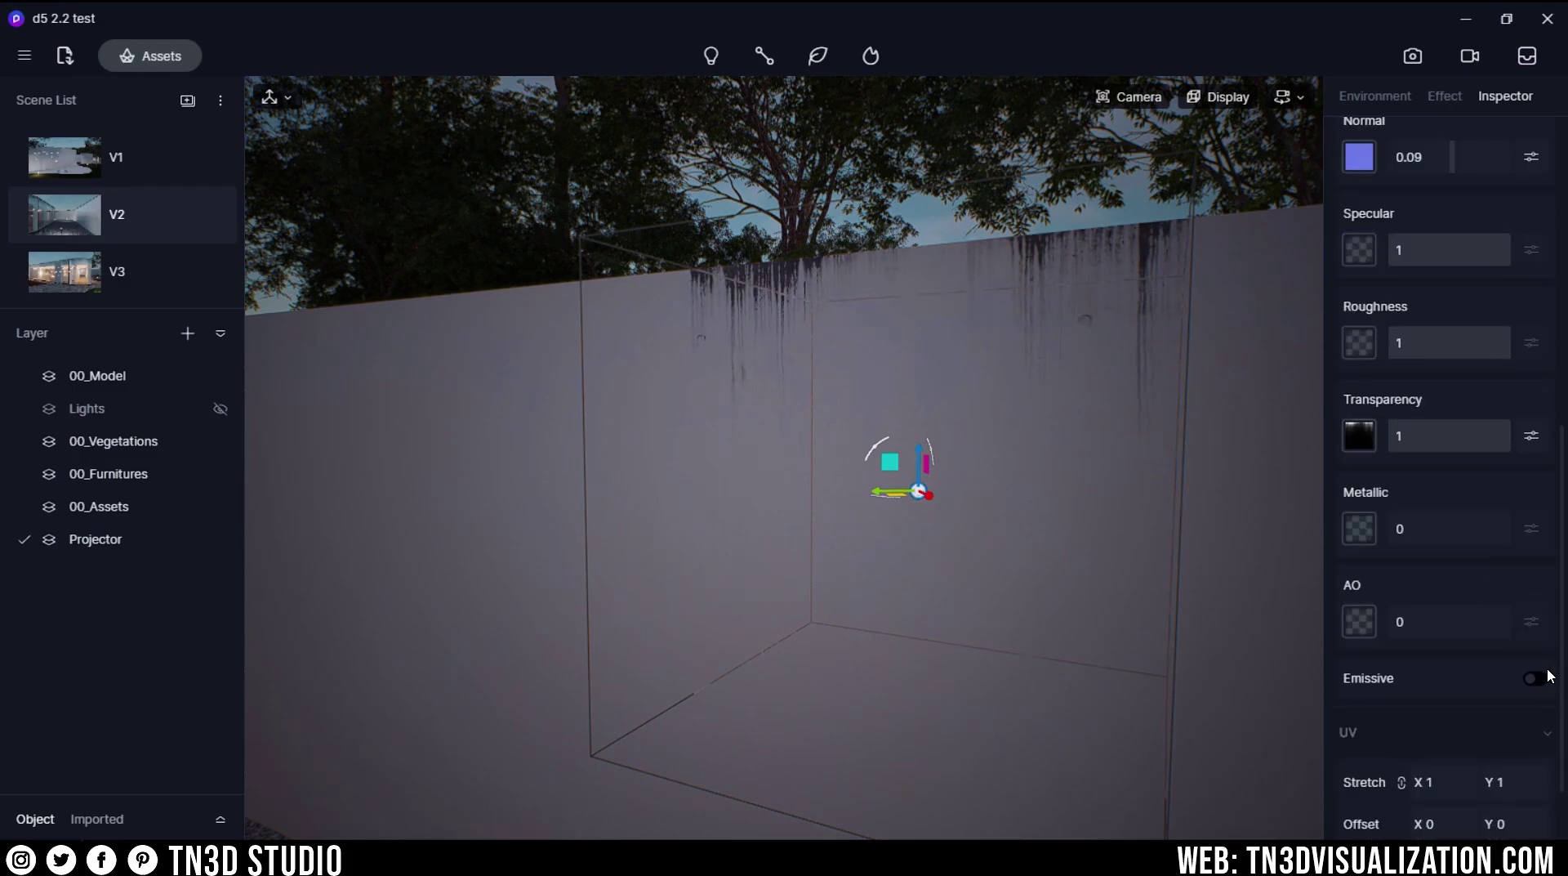
pyautogui.click(1535, 679)
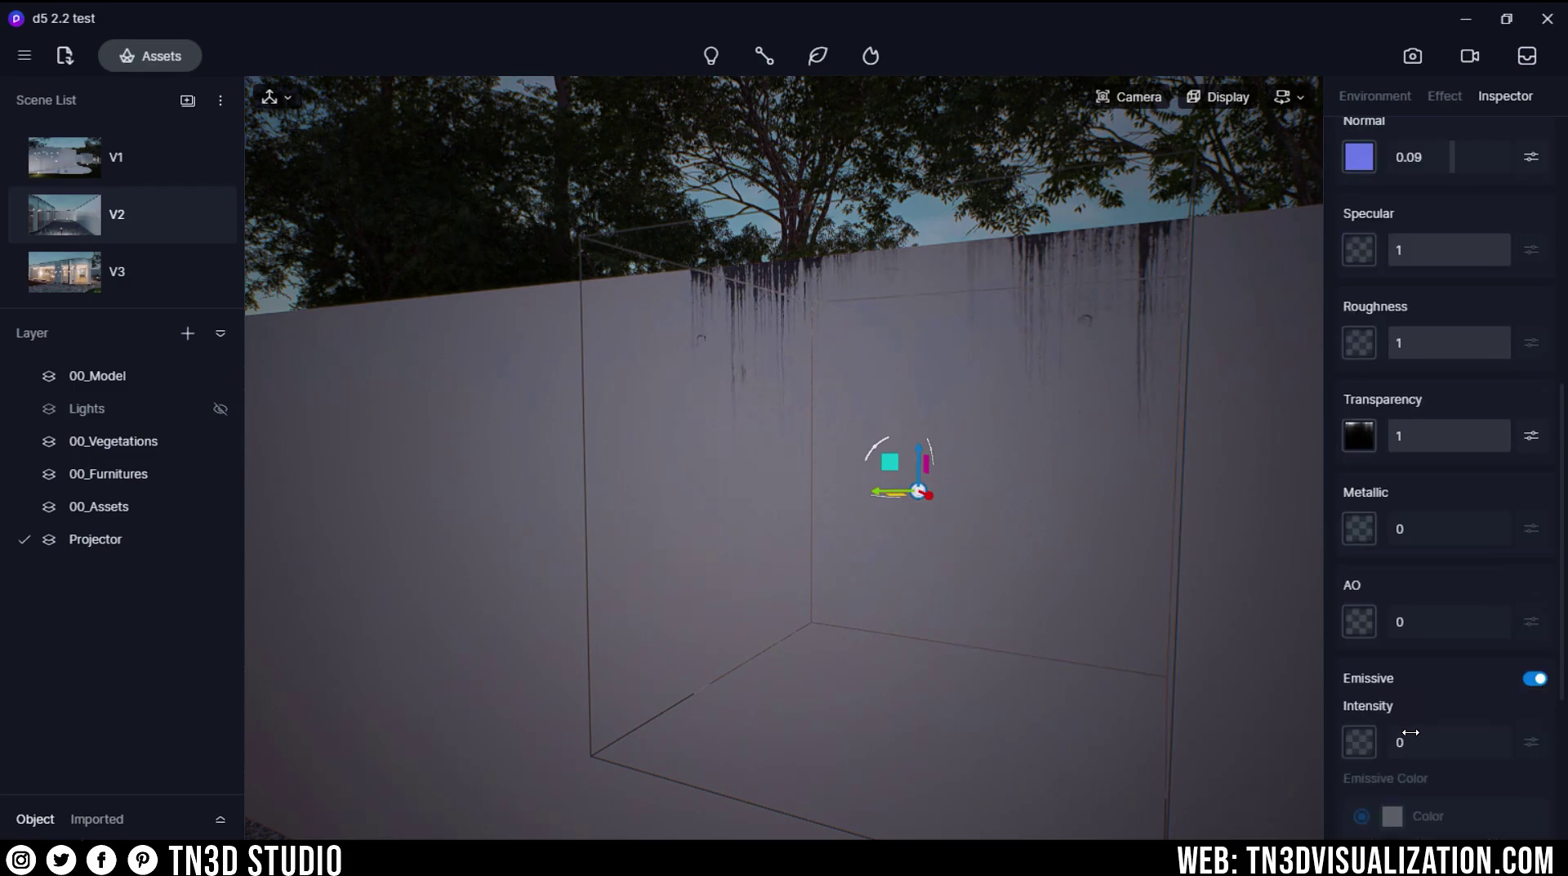
pyautogui.moveTo(1411, 732); pyautogui.dragTo(1467, 743)
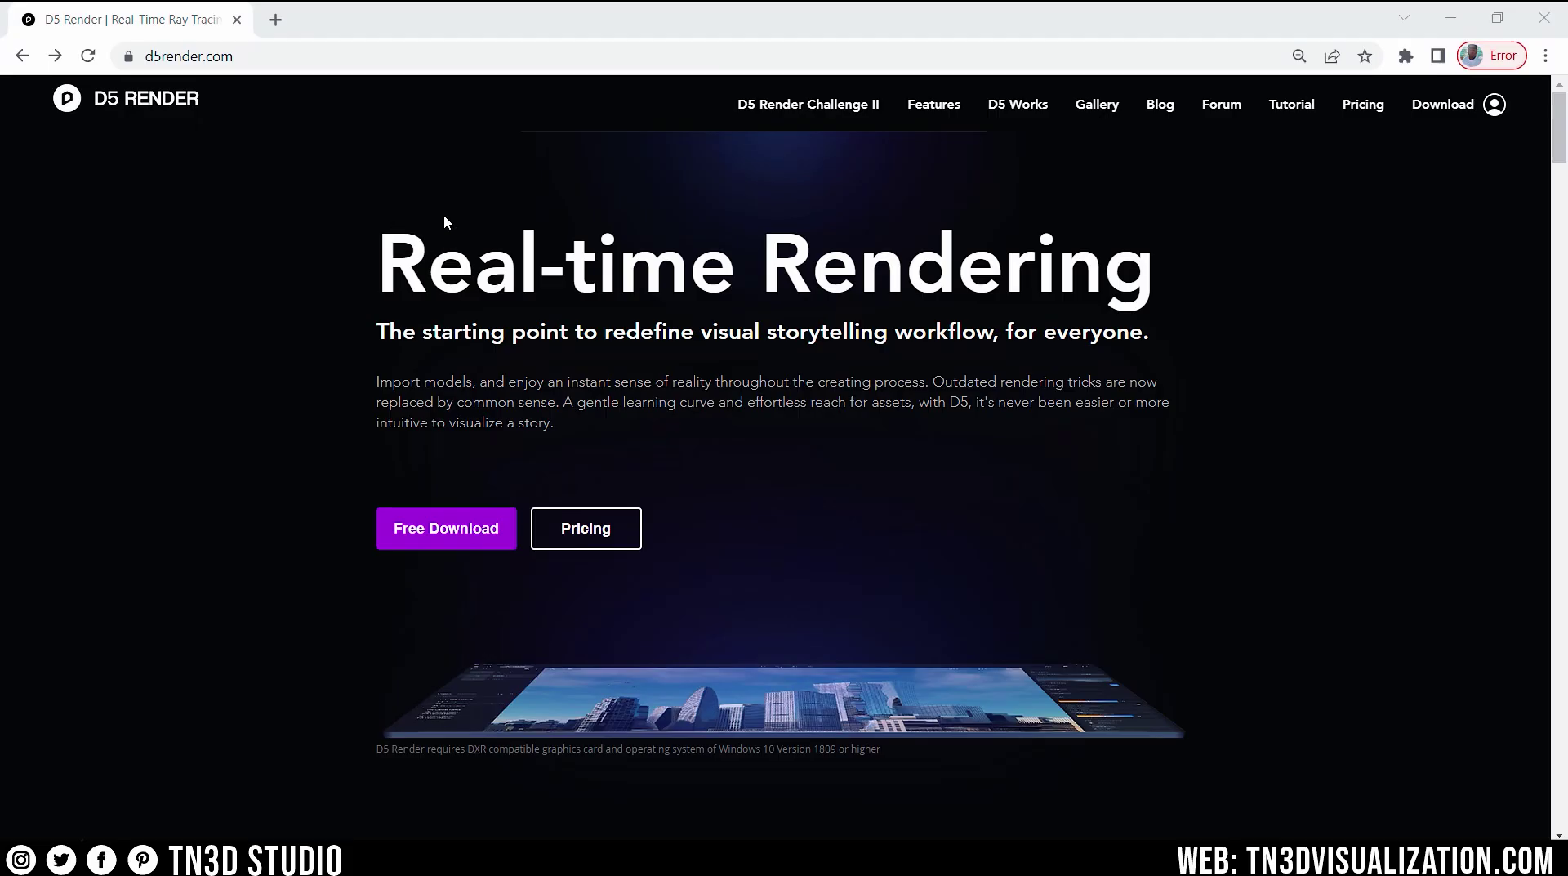
# Step: Highlight the Real-time Rendering heading on d5render.com and scroll down to the system requirements and benchmarks button
pyautogui.moveTo(393, 262); pyautogui.dragTo(1155, 269)
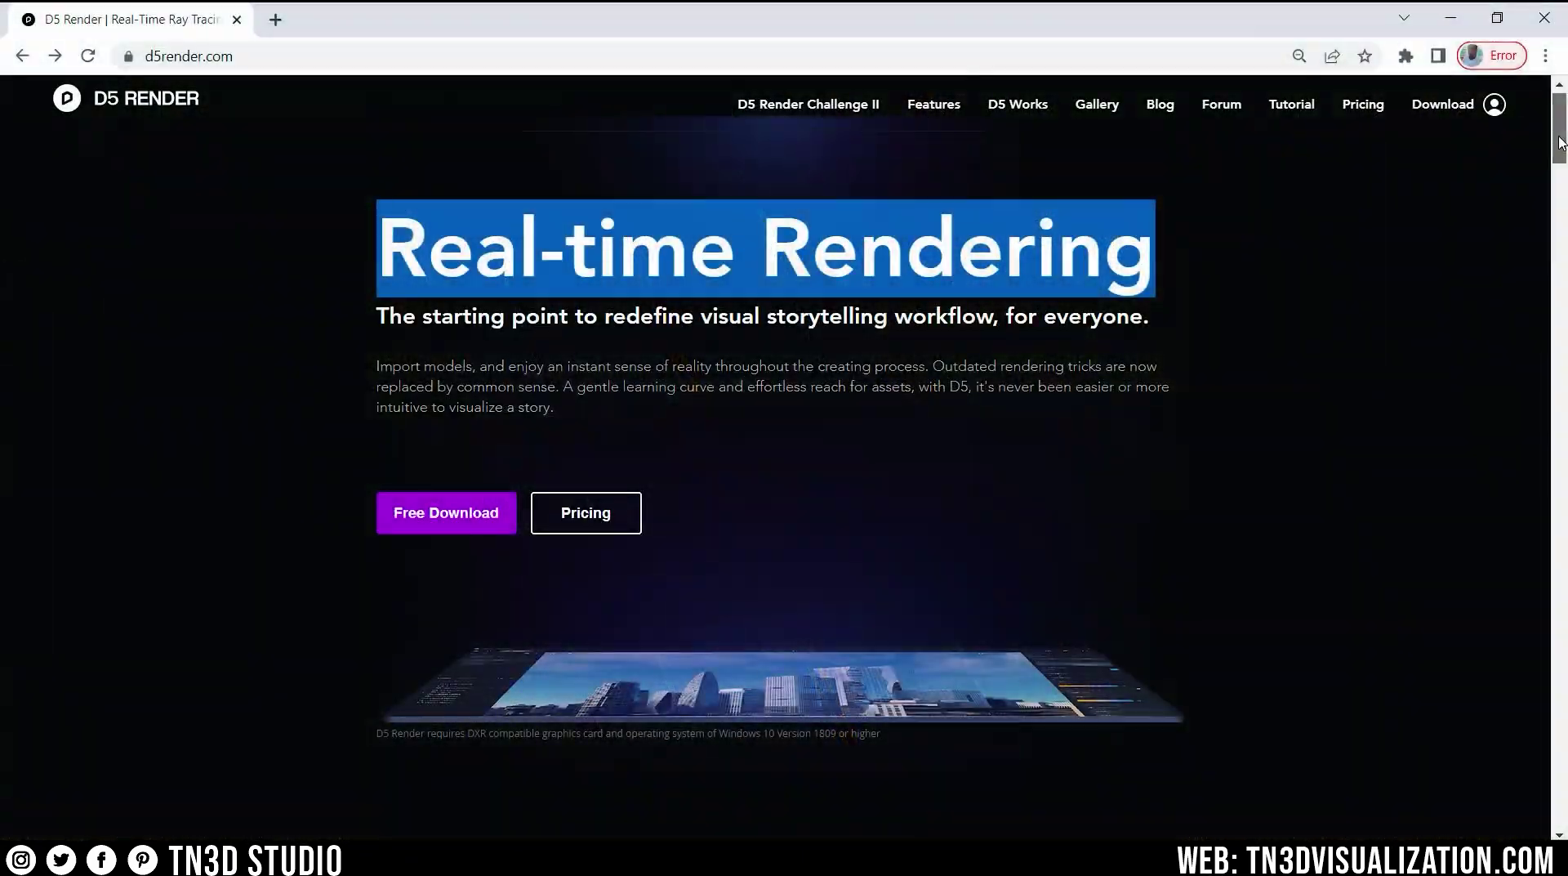
pyautogui.scroll(-4, 1561, 172)
pyautogui.scroll(-15, 1562, 172)
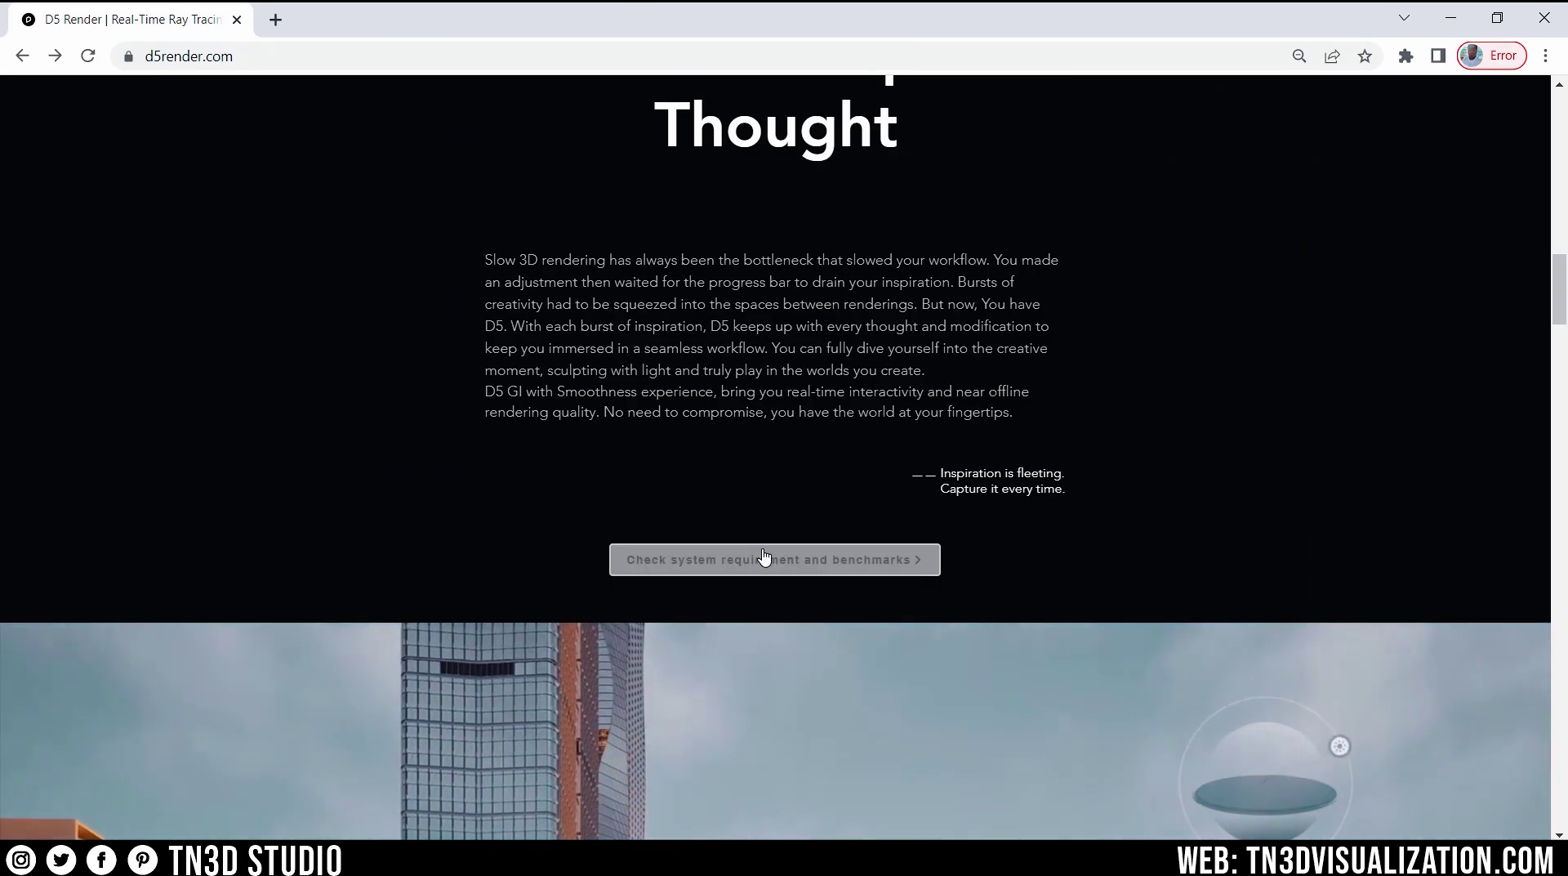
# Step: Open the system requirements page and highlight its heading and the graphics card and OS requirements
pyautogui.click(764, 558)
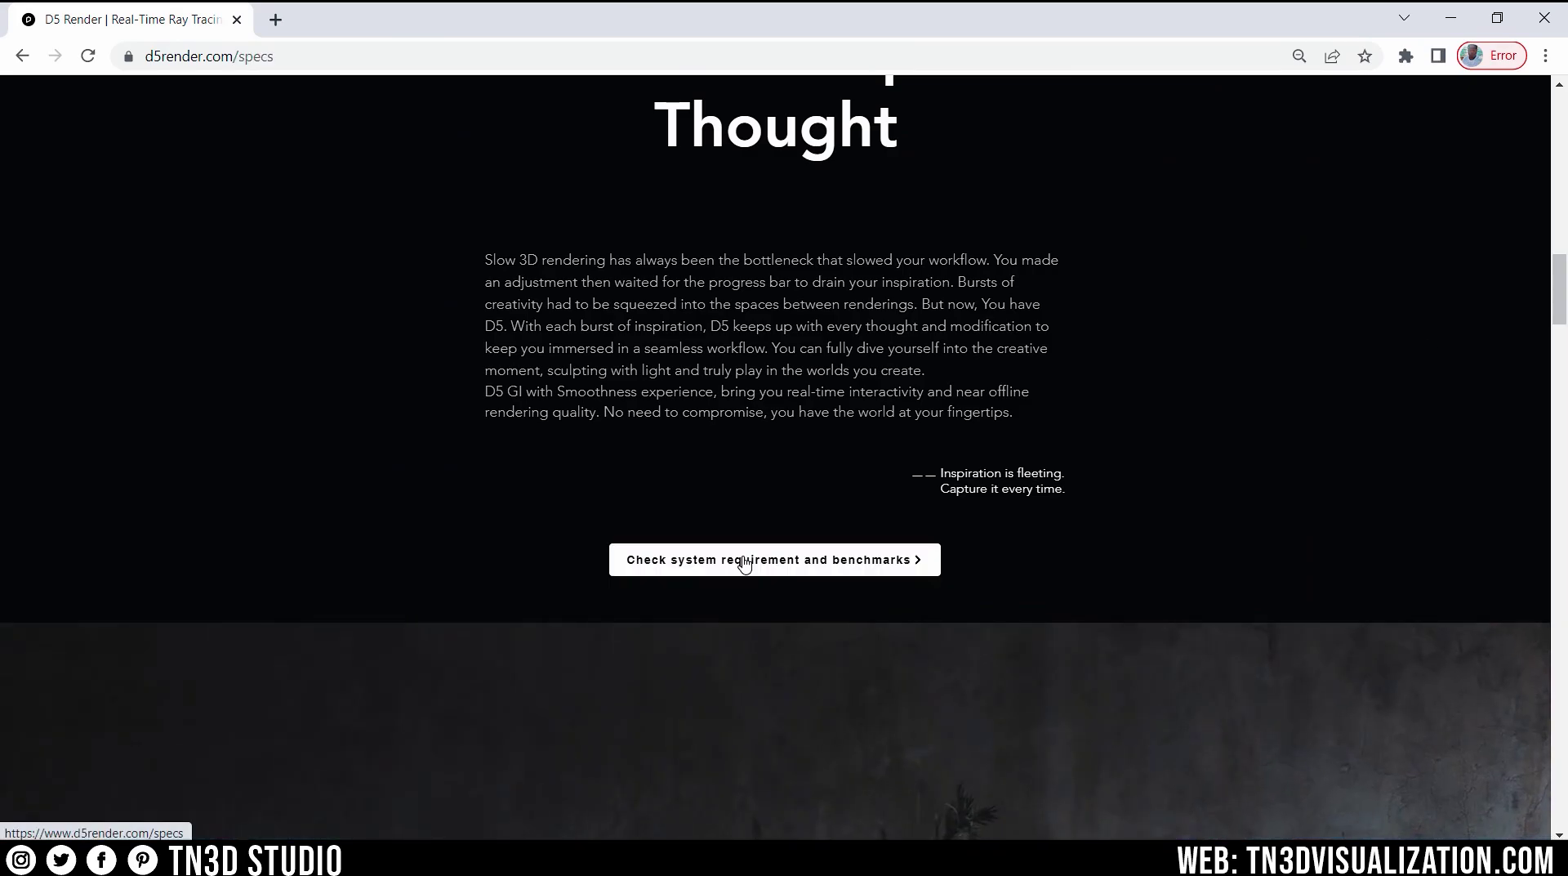
pyautogui.moveTo(376, 228); pyautogui.dragTo(1040, 270)
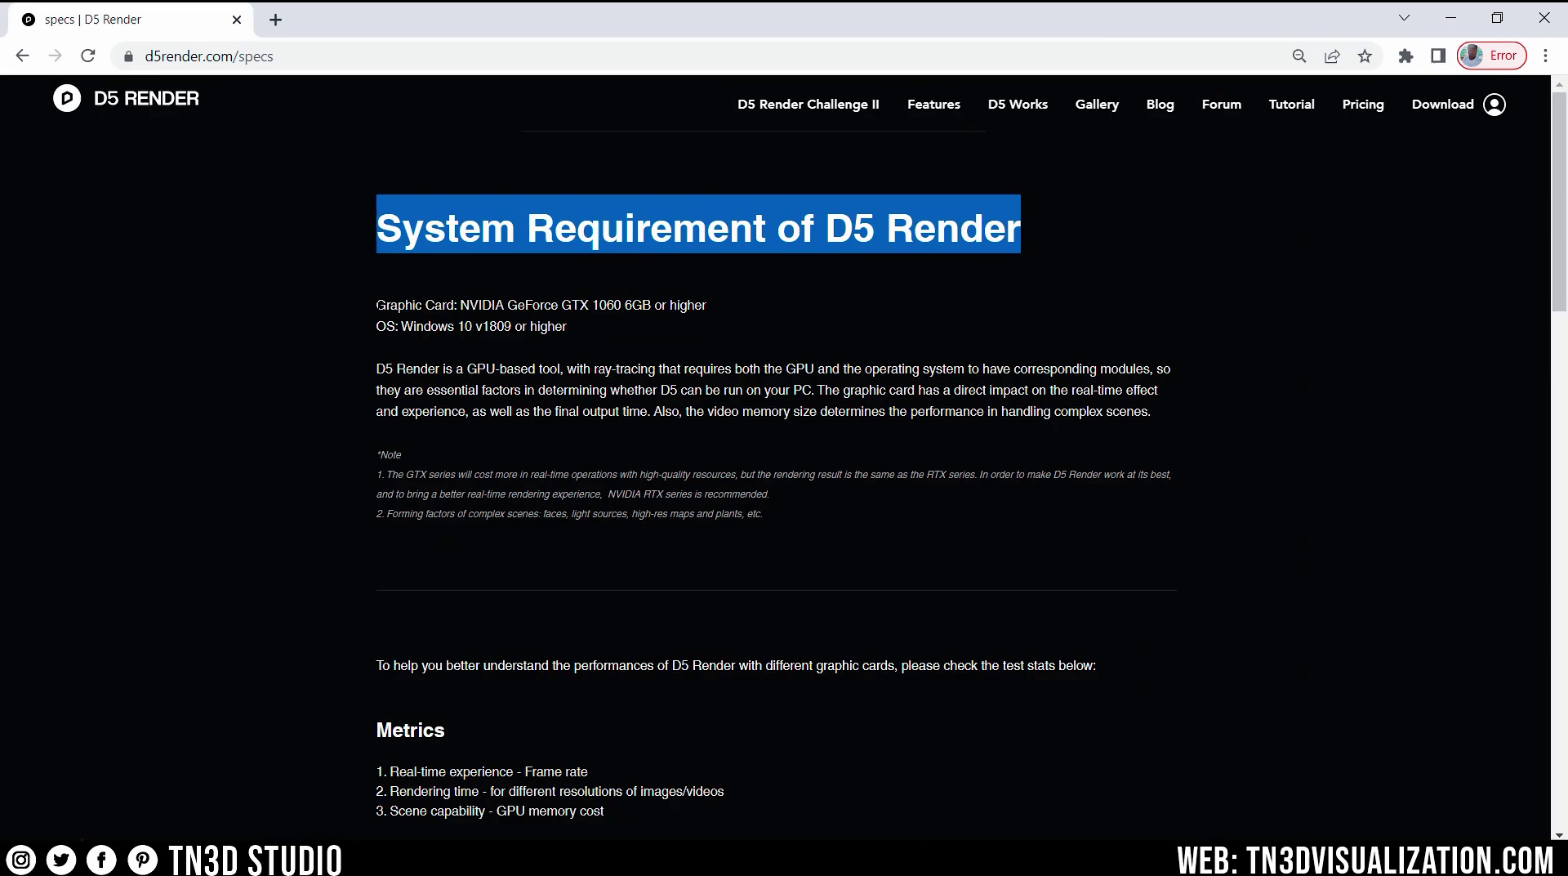
pyautogui.moveTo(376, 305); pyautogui.dragTo(649, 337)
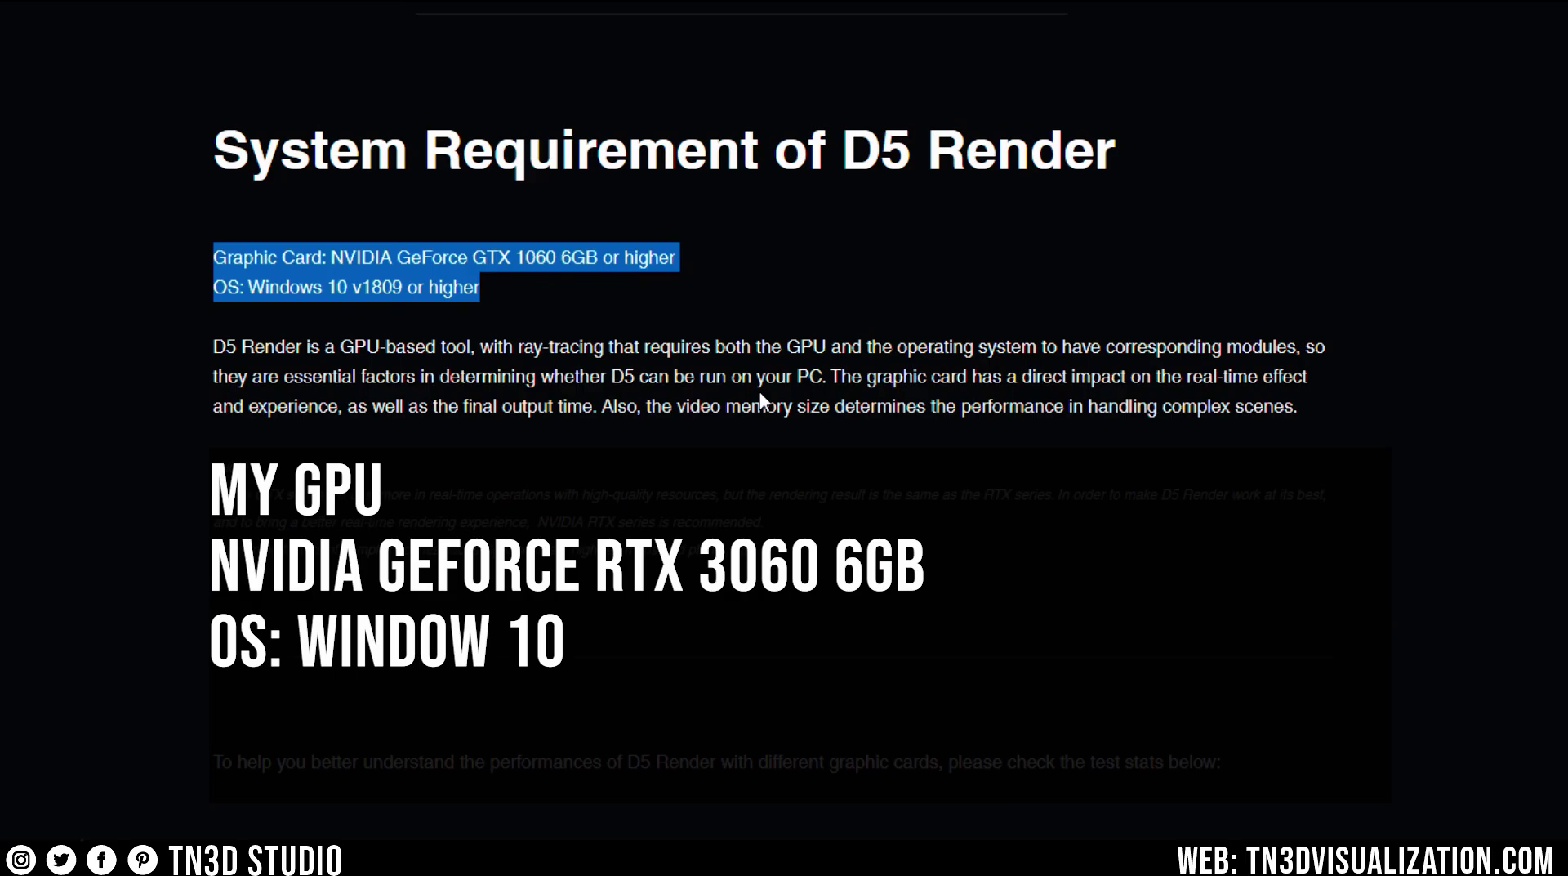
# Step: Highlight the GTX 1060 6GB and RTX 3060 12GB rows in the GPU benchmark table
pyautogui.click(1539, 391)
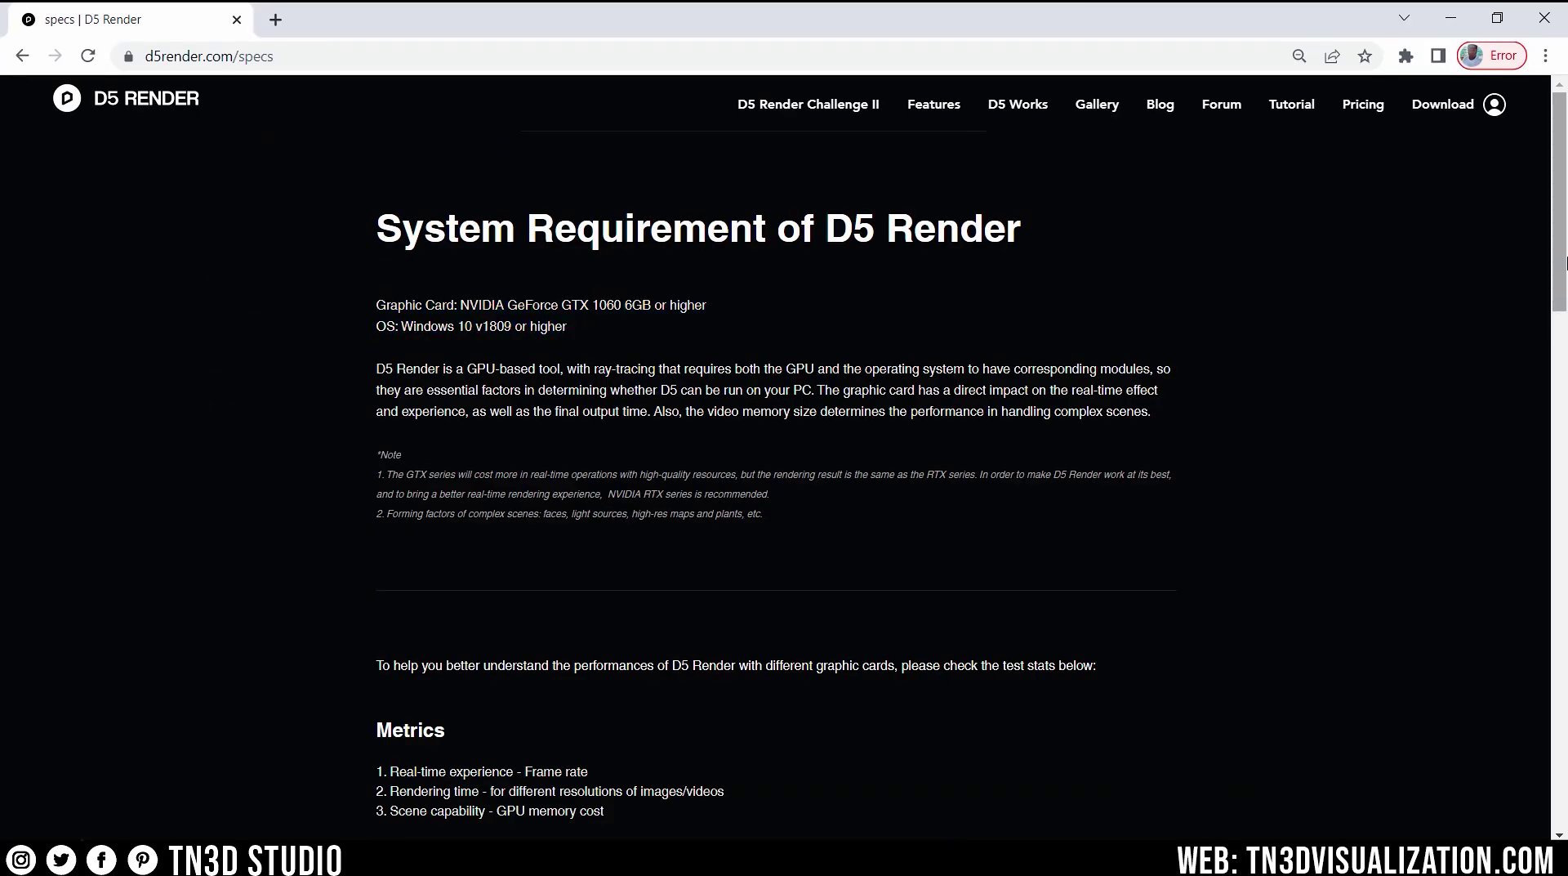
pyautogui.moveTo(1566, 262); pyautogui.dragTo(1566, 624)
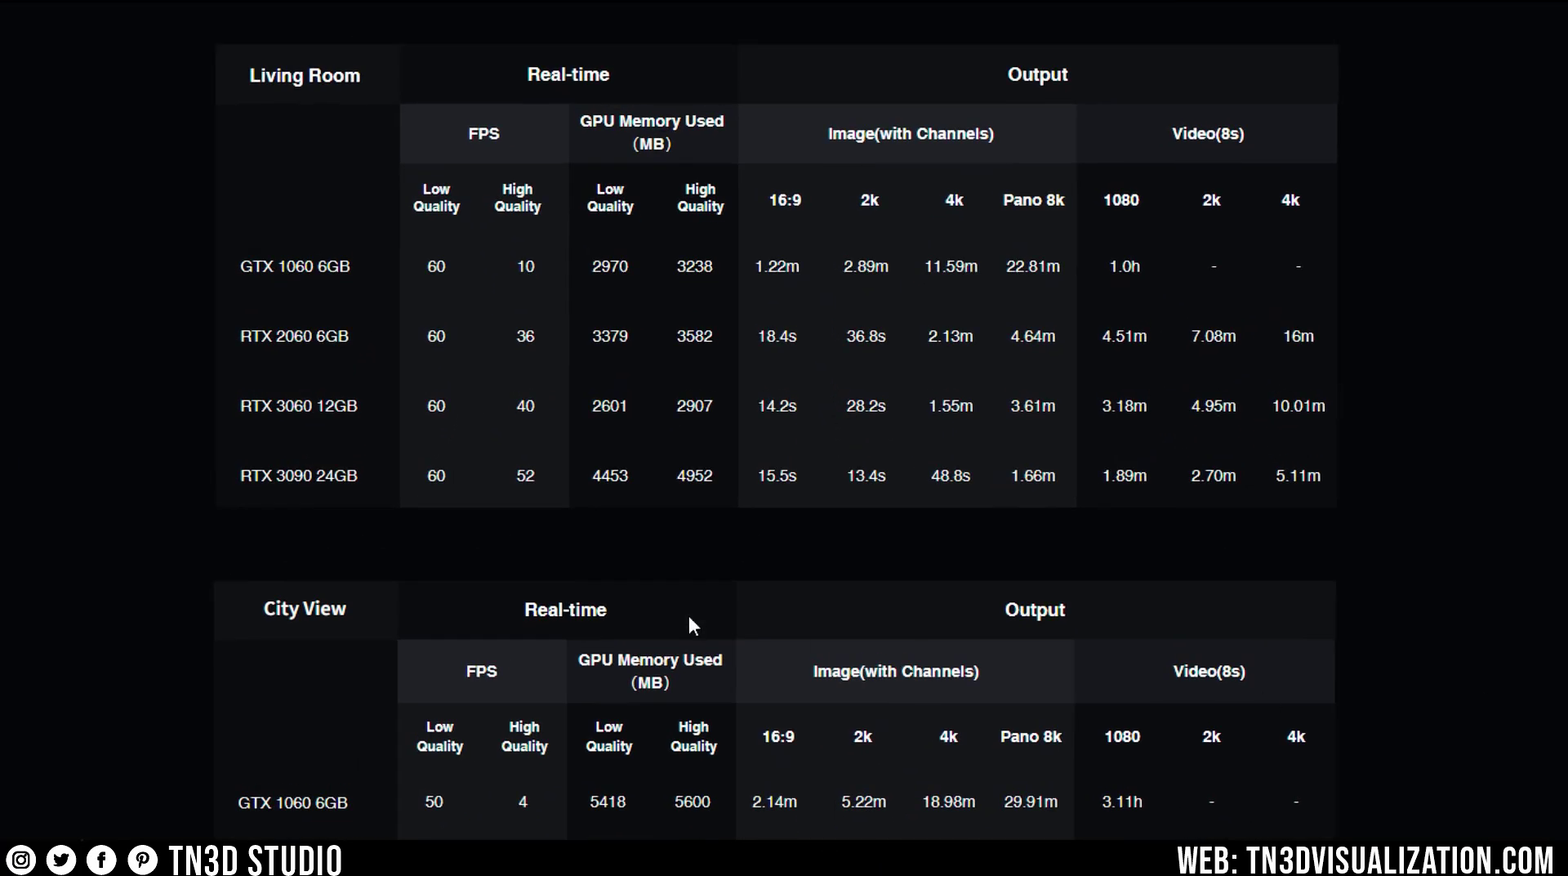
pyautogui.moveTo(277, 265); pyautogui.dragTo(391, 264)
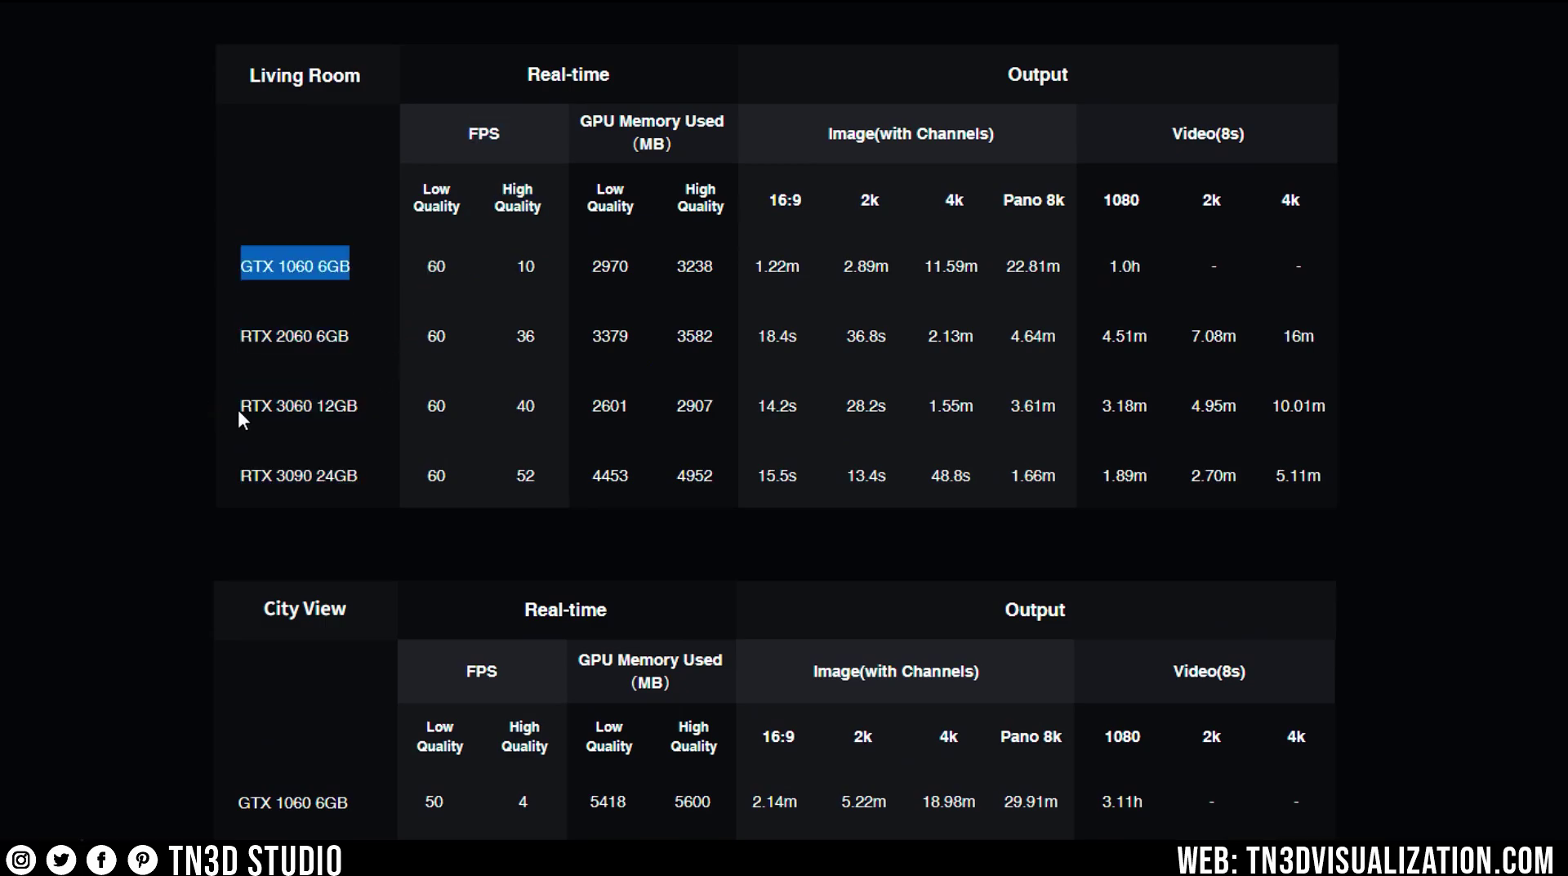
pyautogui.moveTo(238, 406); pyautogui.dragTo(358, 405)
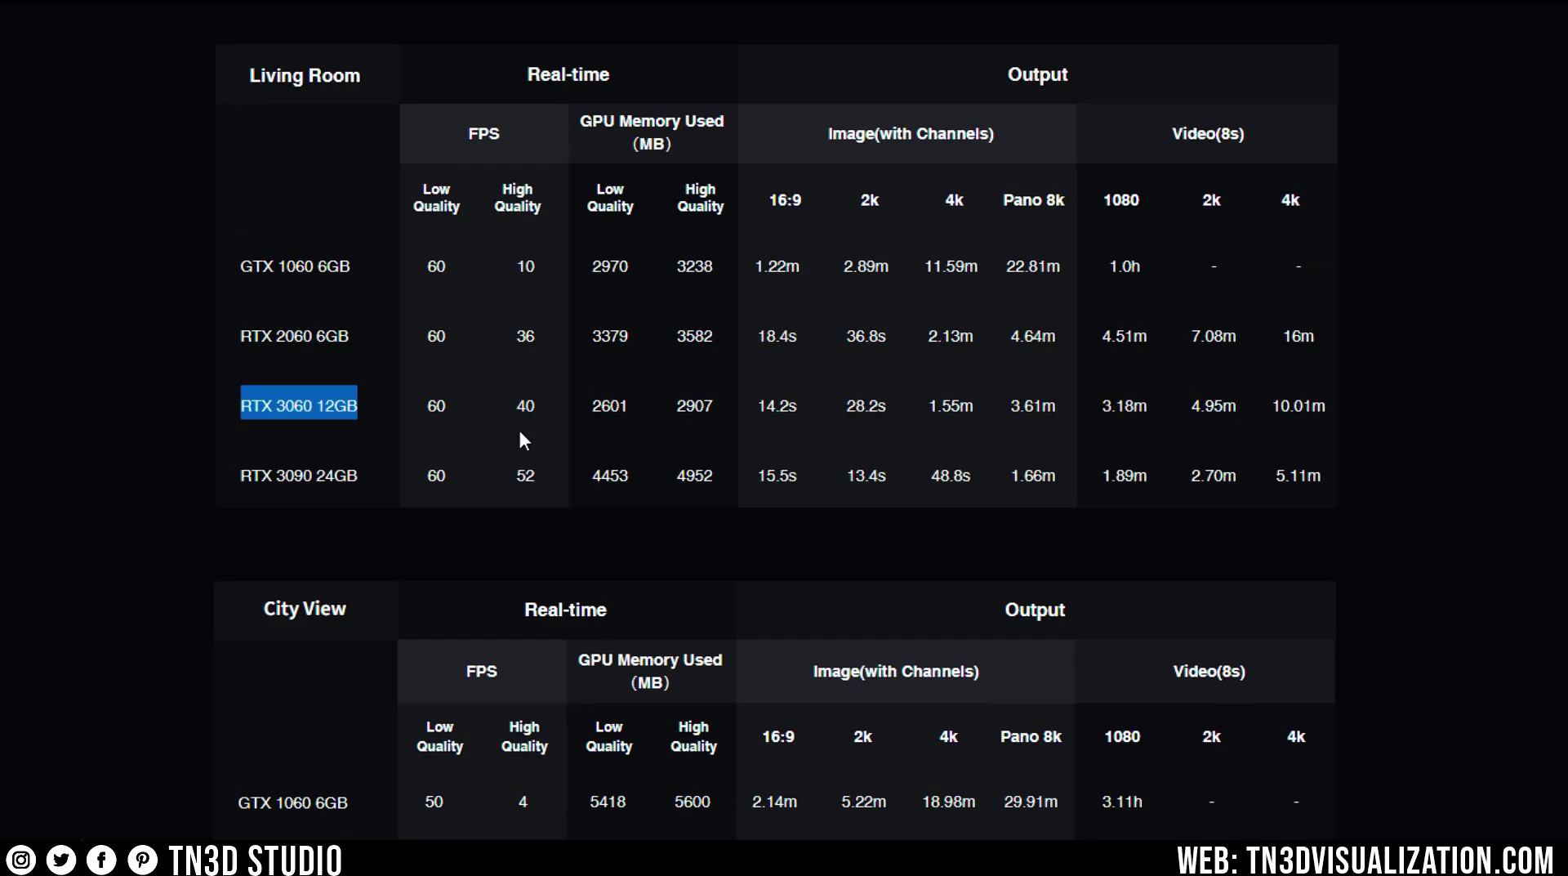
pyautogui.click(1525, 493)
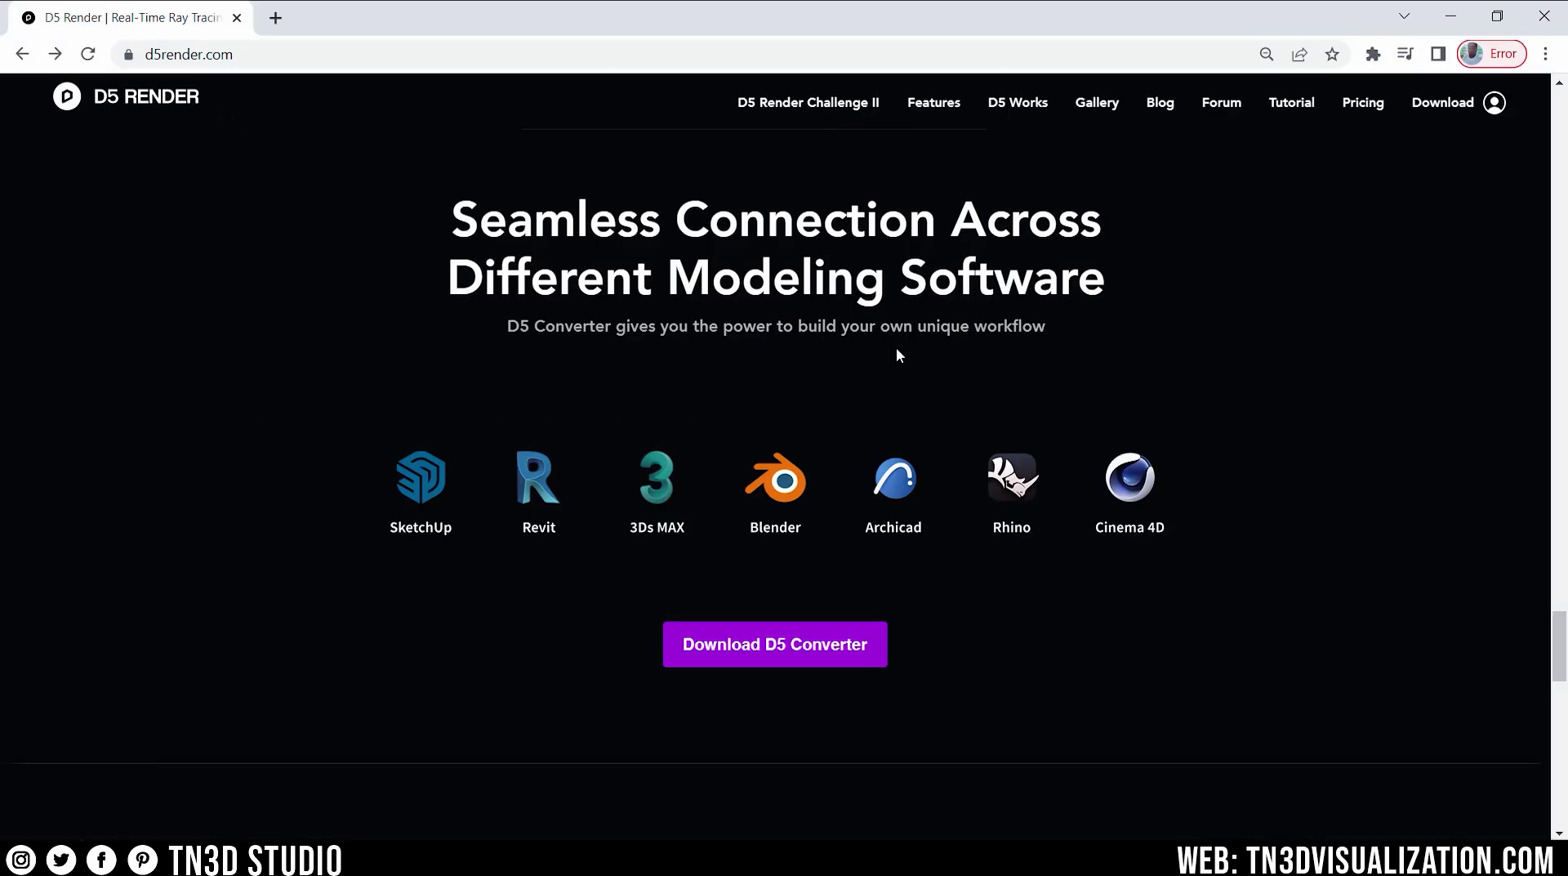
# Step: Highlight the Seamless Connection heading, then go to the D5 Converter download page
pyautogui.moveTo(449, 219); pyautogui.dragTo(1267, 379)
pyautogui.click(1280, 384)
pyautogui.click(777, 644)
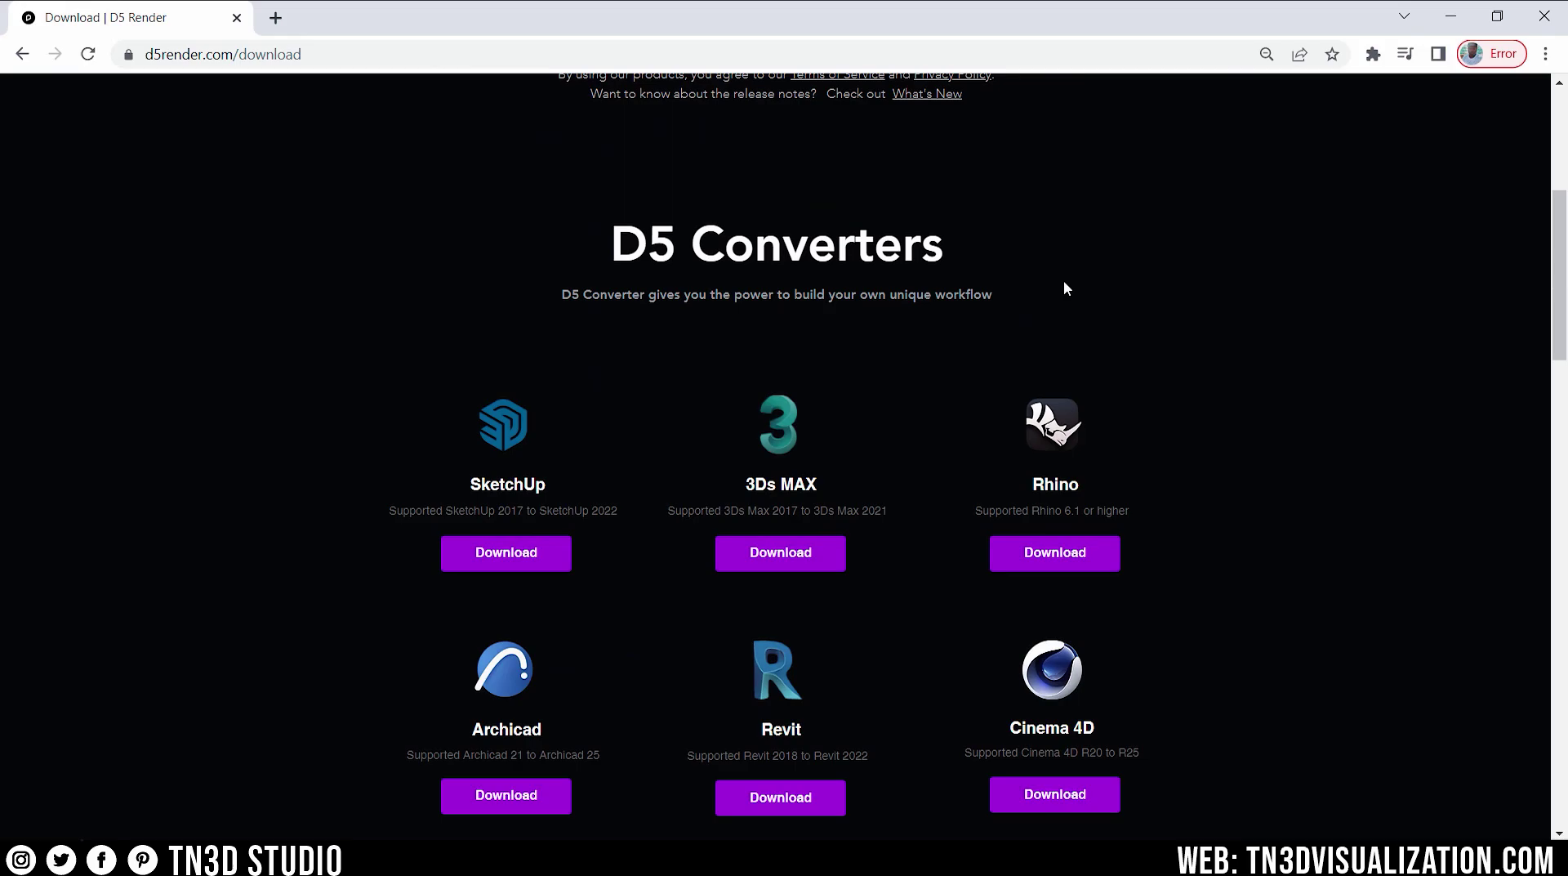
# Step: Look through the D5 Converter cards and the Plugin Compatibility table
pyautogui.scroll(-3, 713, 513)
pyautogui.scroll(-4, 714, 463)
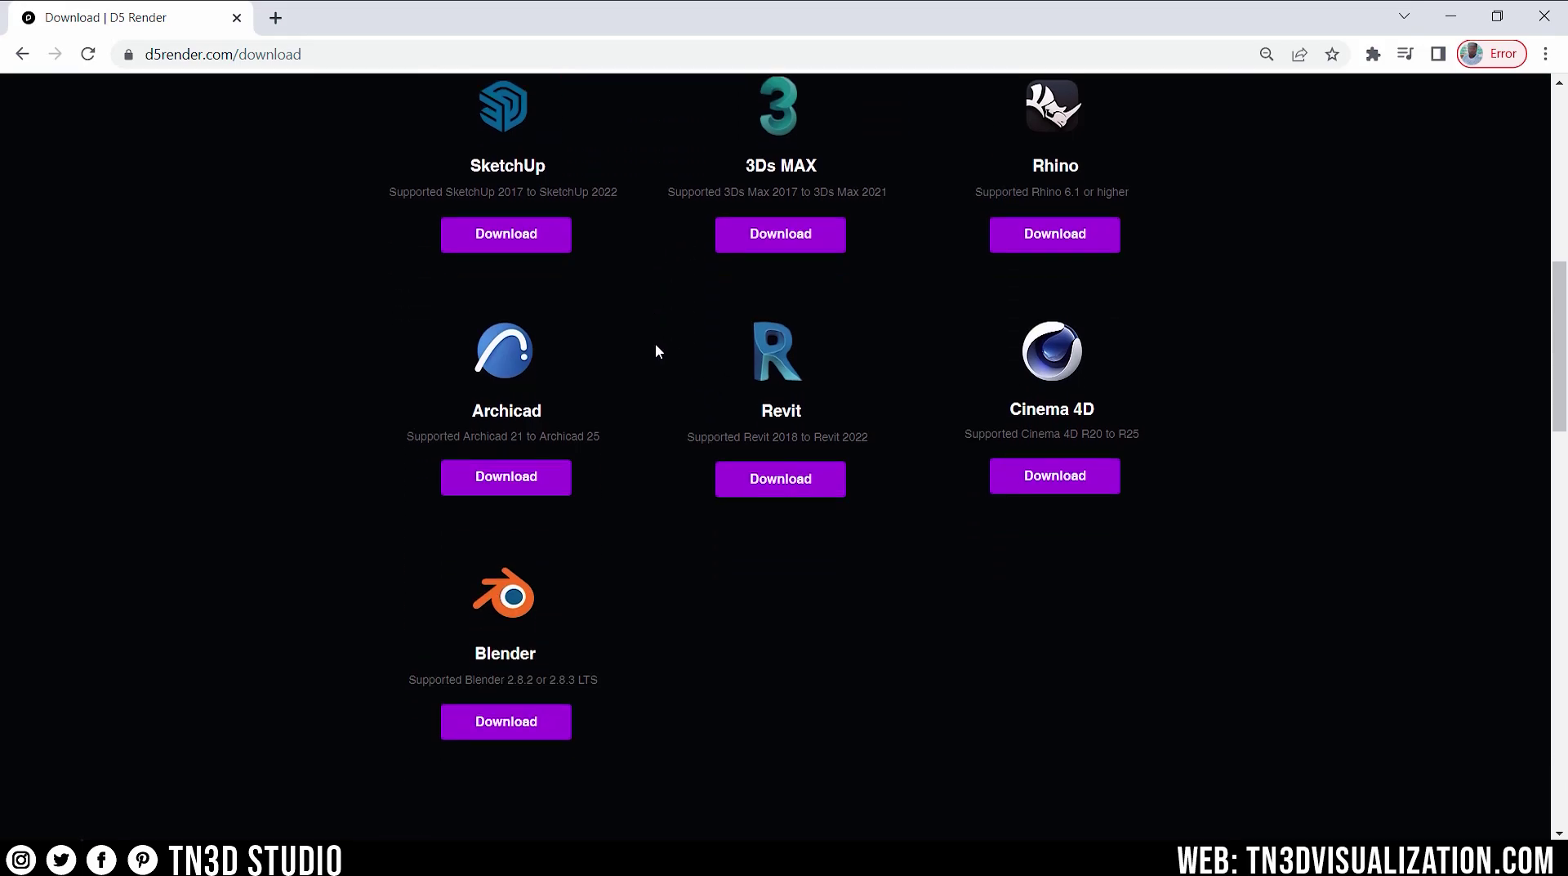
pyautogui.scroll(1, 659, 409)
pyautogui.scroll(-1, 642, 442)
pyautogui.scroll(-7, 642, 443)
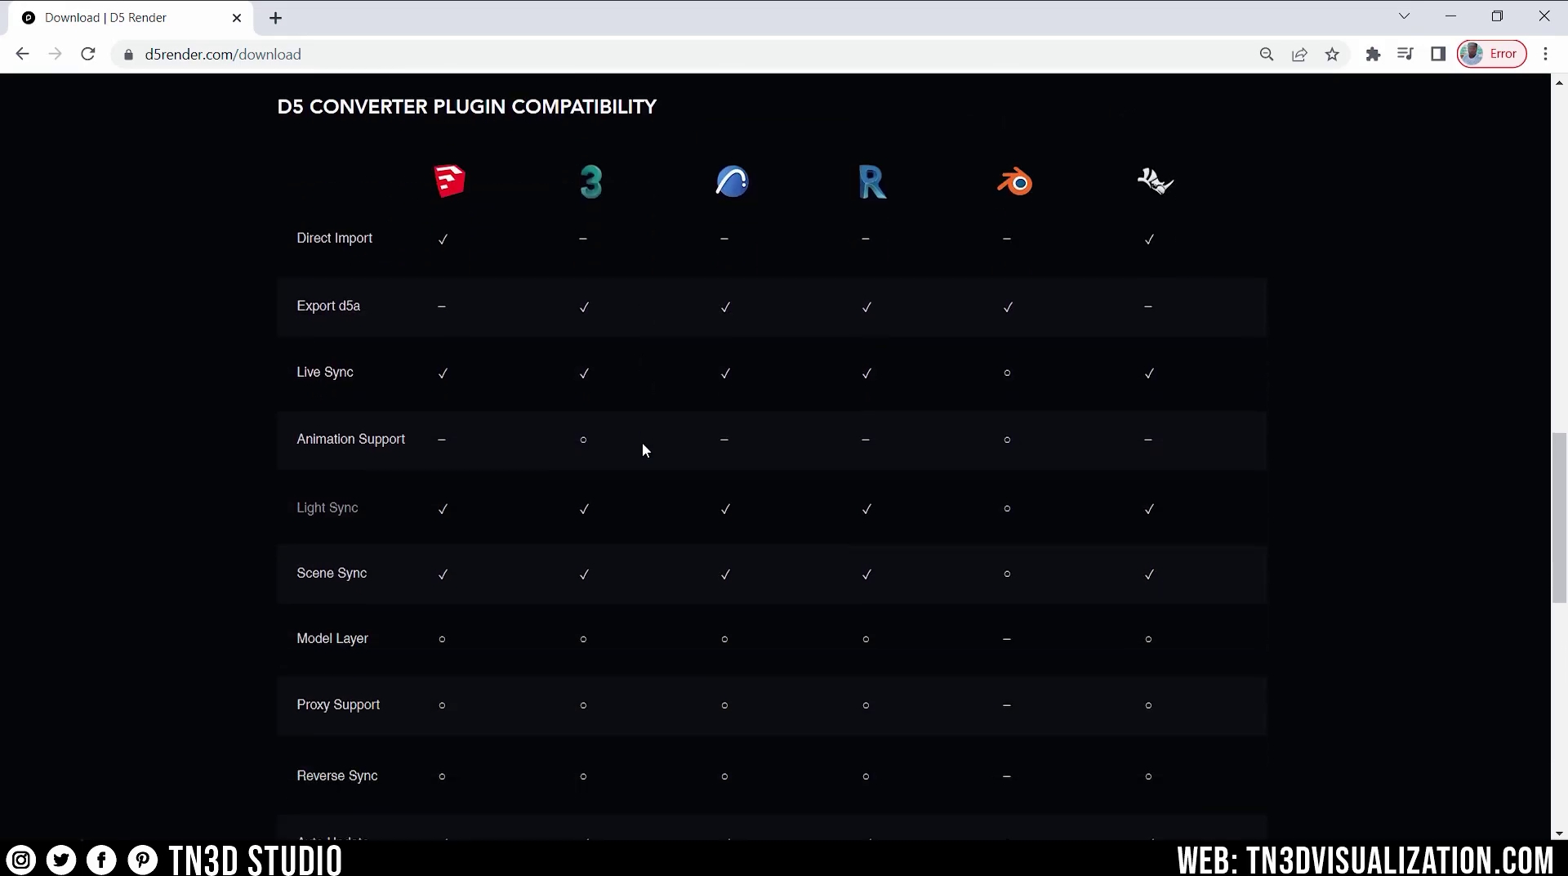
pyautogui.scroll(-6, 642, 442)
pyautogui.scroll(15, 643, 445)
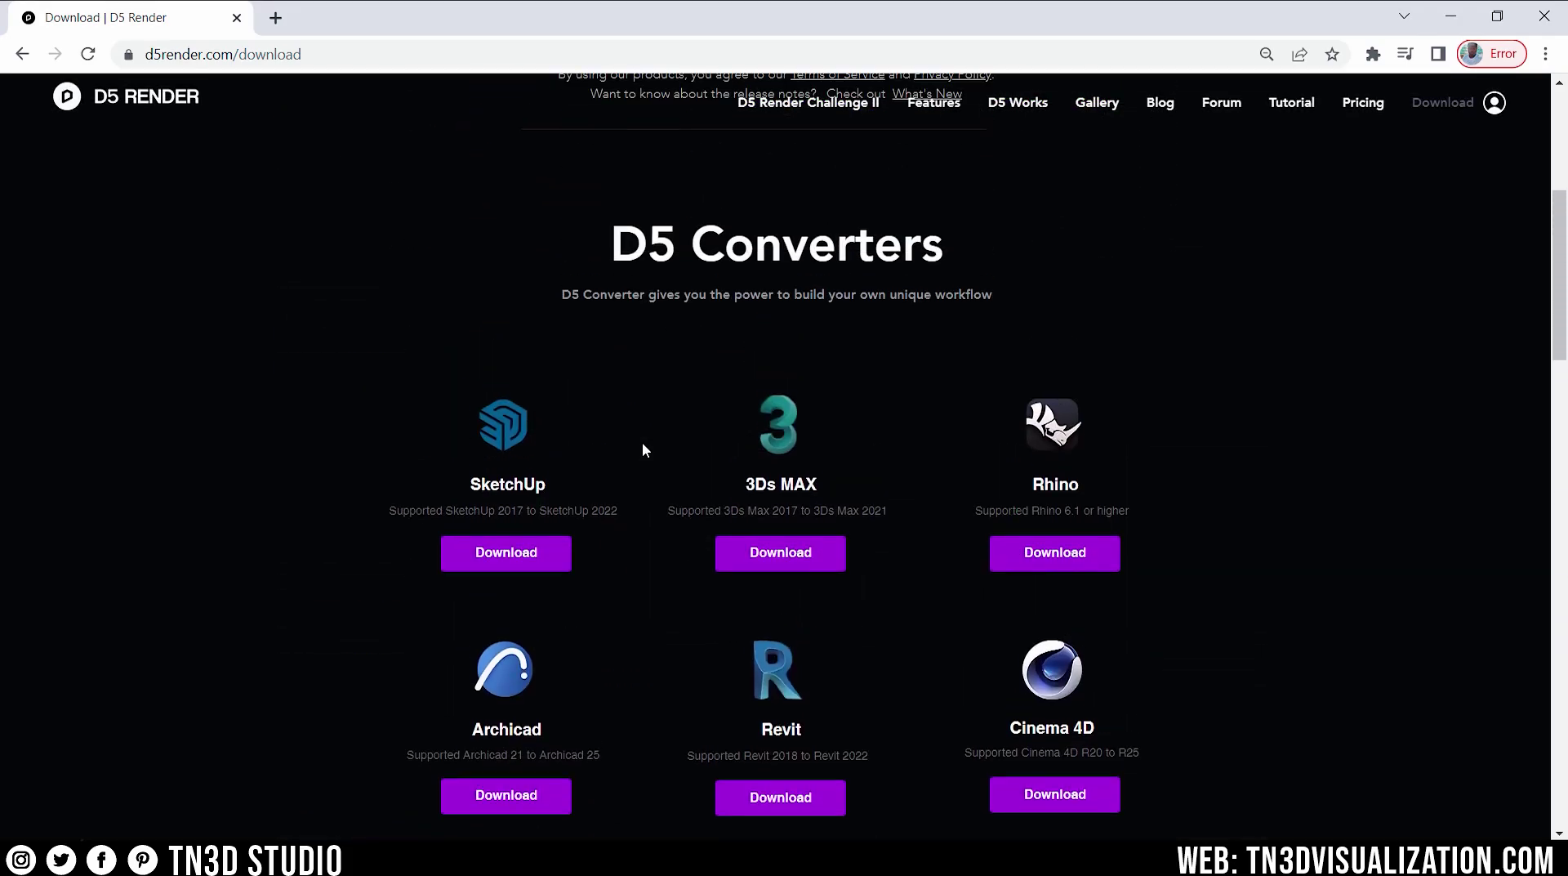
# Step: Return to the D5 Render home page and highlight the Cloud-based Models and Materials heading
pyautogui.scroll(2, 413, 319)
pyautogui.hotkey('alt', 'Left')
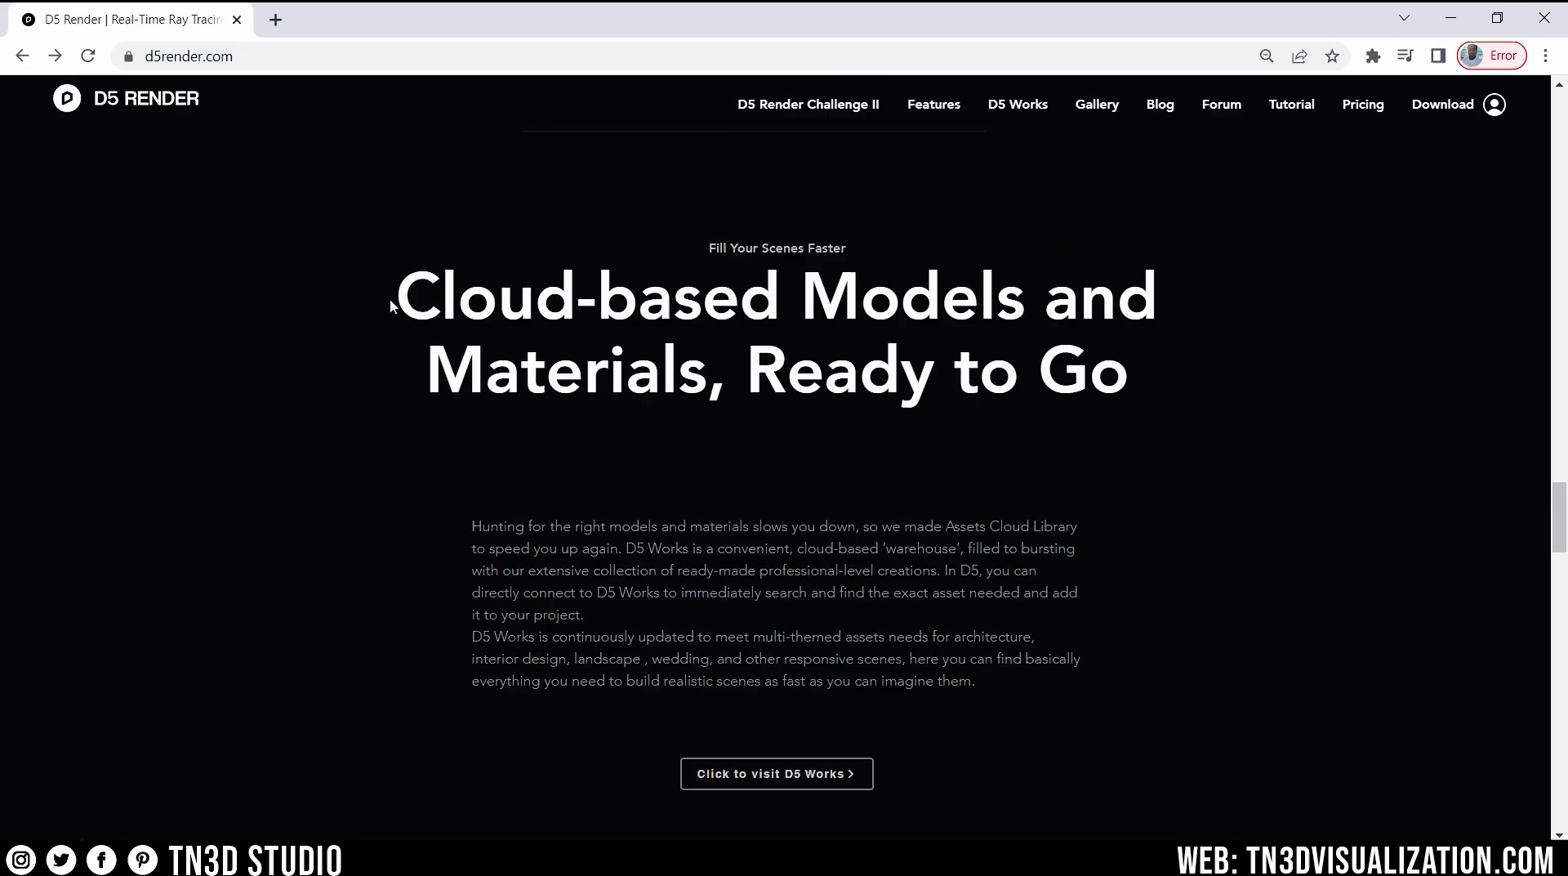
pyautogui.moveTo(402, 296); pyautogui.dragTo(1174, 391)
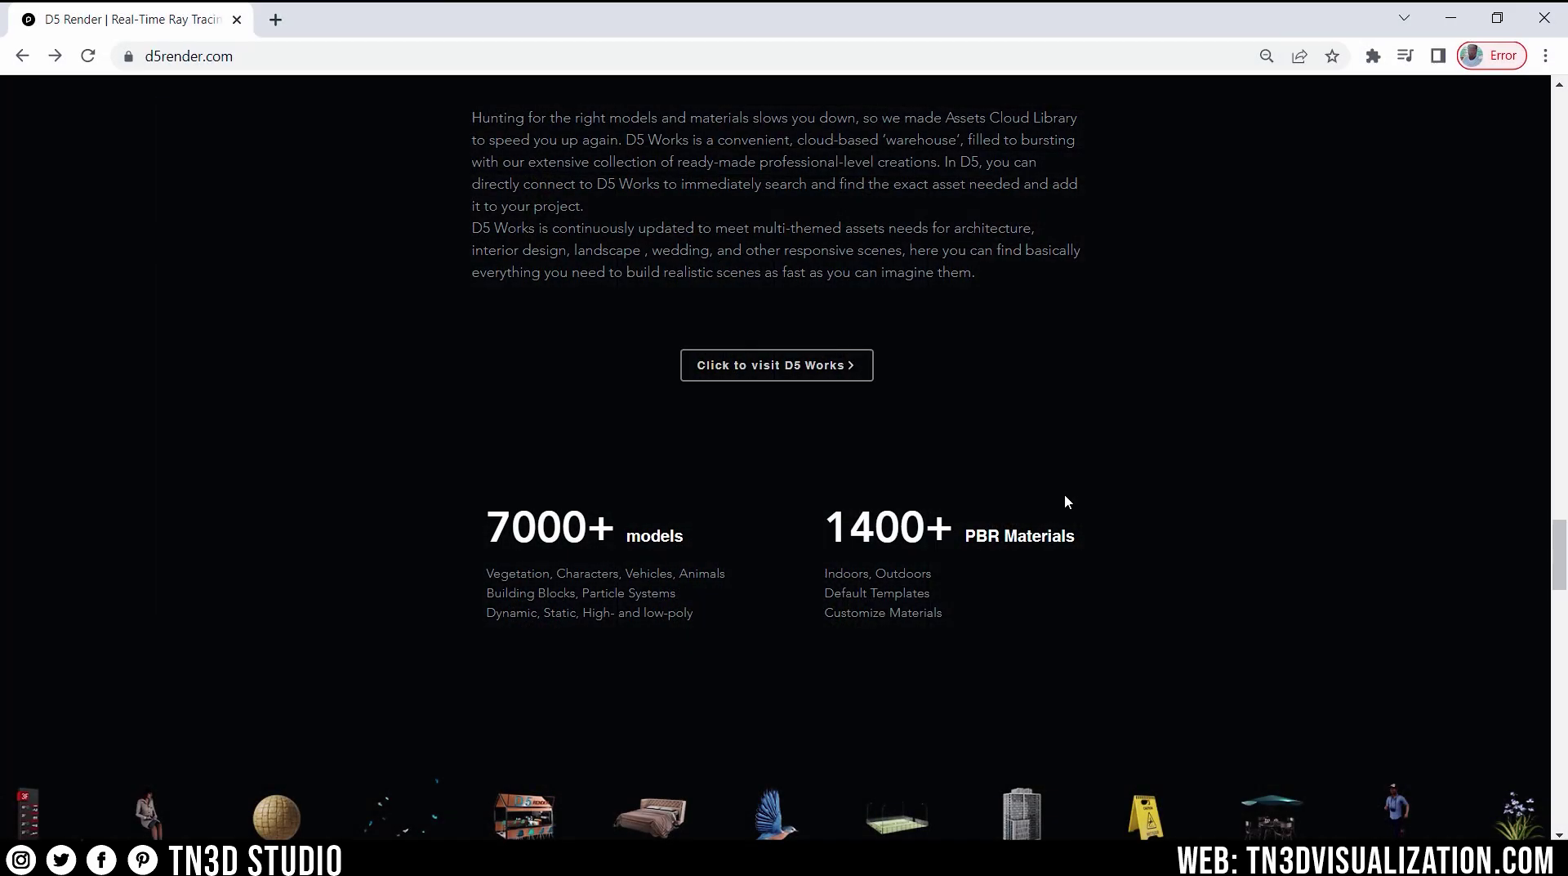
# Step: Highlight the 7000+ models and 1400+ PBR Materials descriptions, then scroll to the asset thumbnails
pyautogui.moveTo(497, 522); pyautogui.dragTo(775, 619)
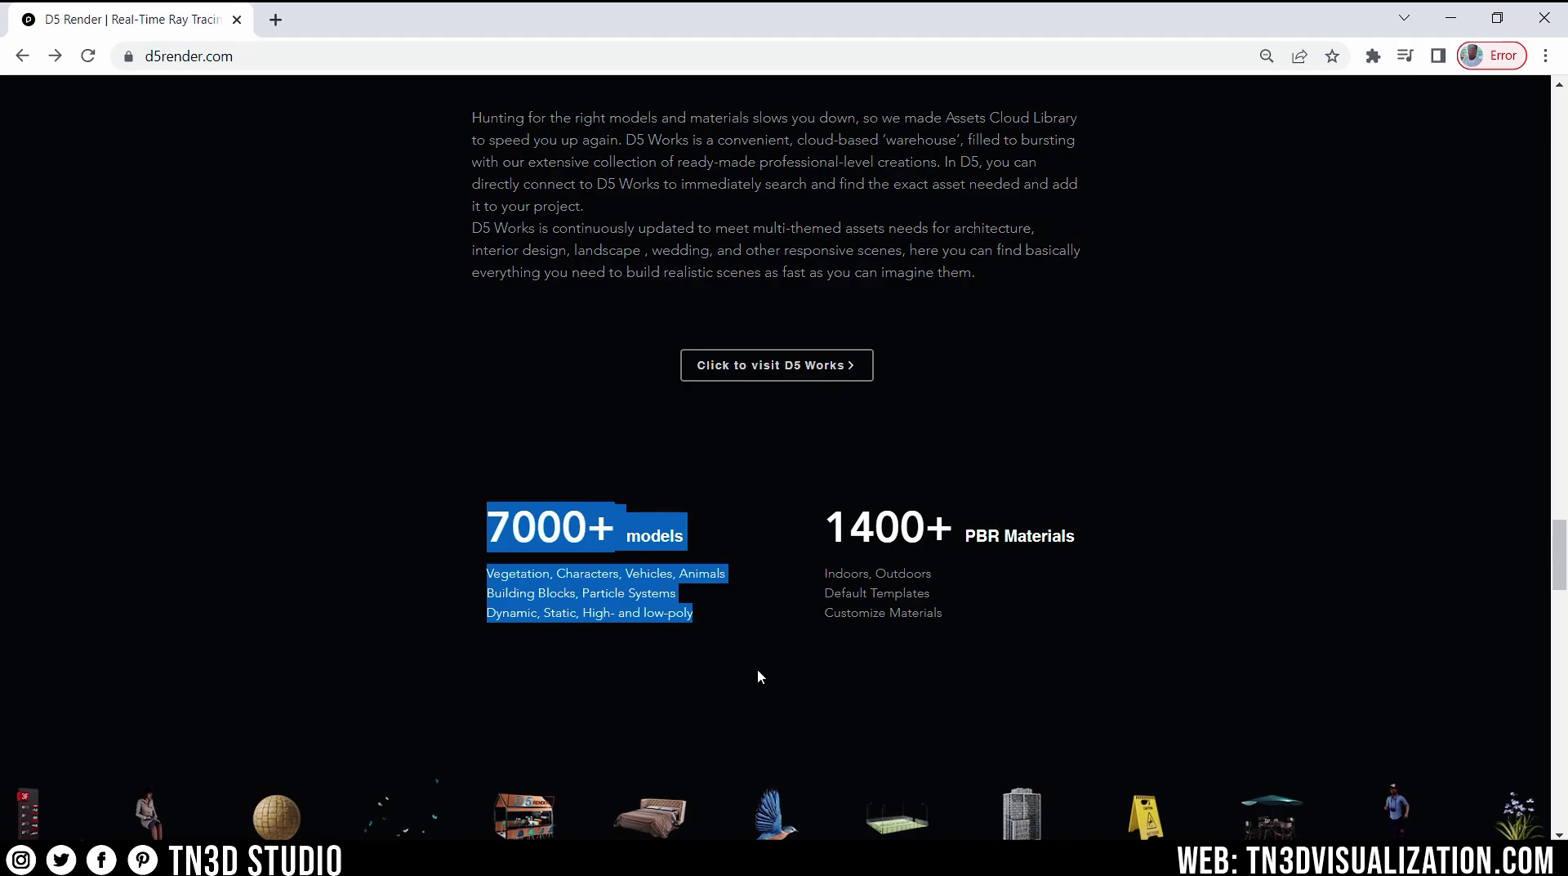
pyautogui.click(777, 645)
pyautogui.moveTo(824, 522); pyautogui.dragTo(1049, 629)
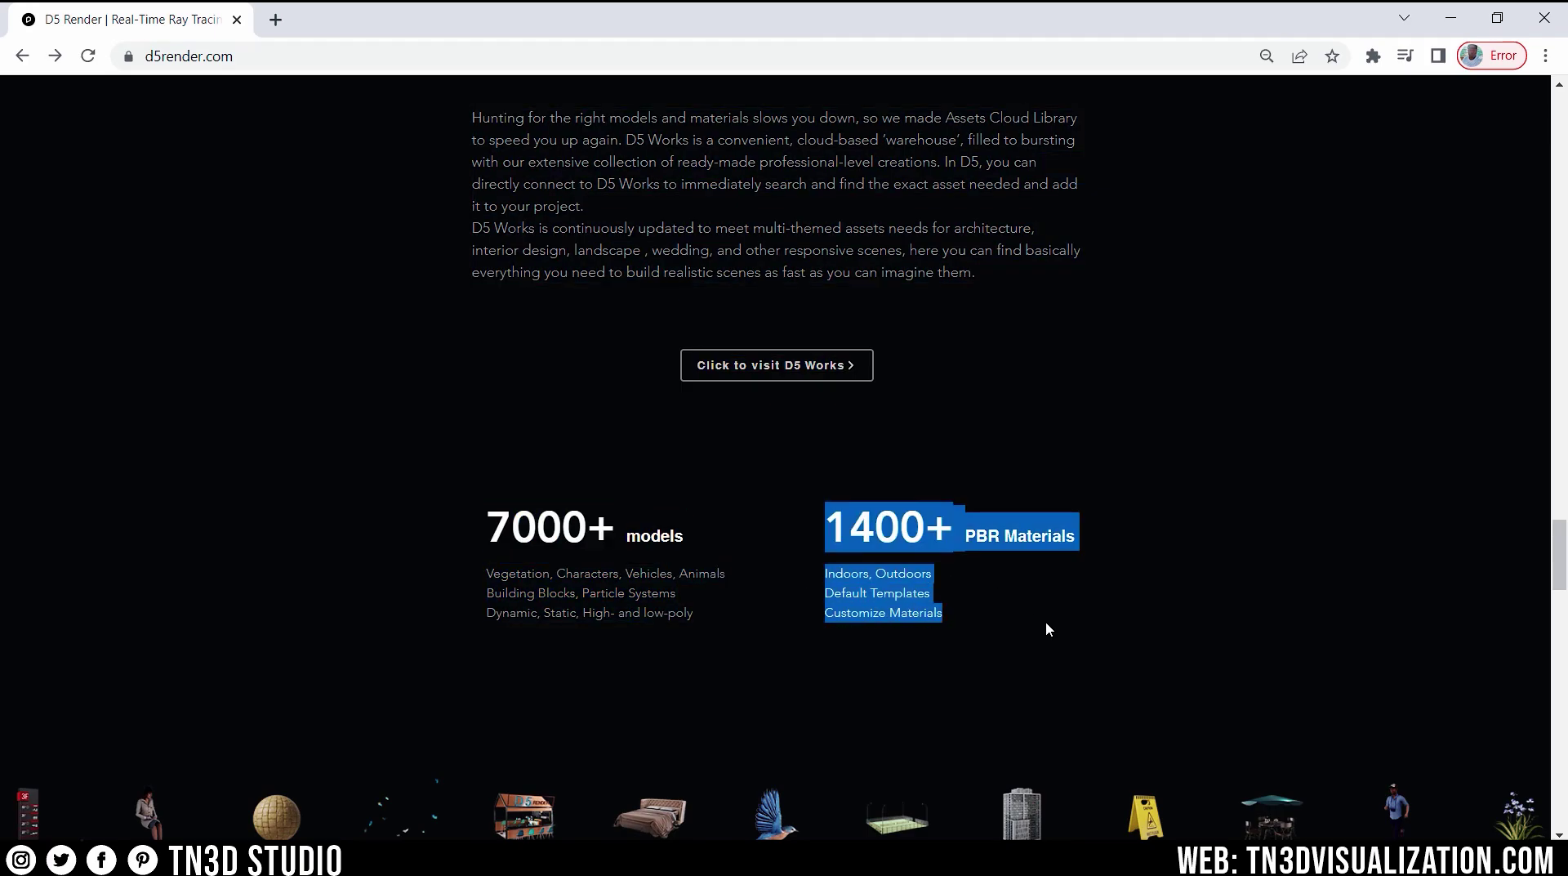
pyautogui.click(1090, 614)
pyautogui.scroll(-6, 1129, 595)
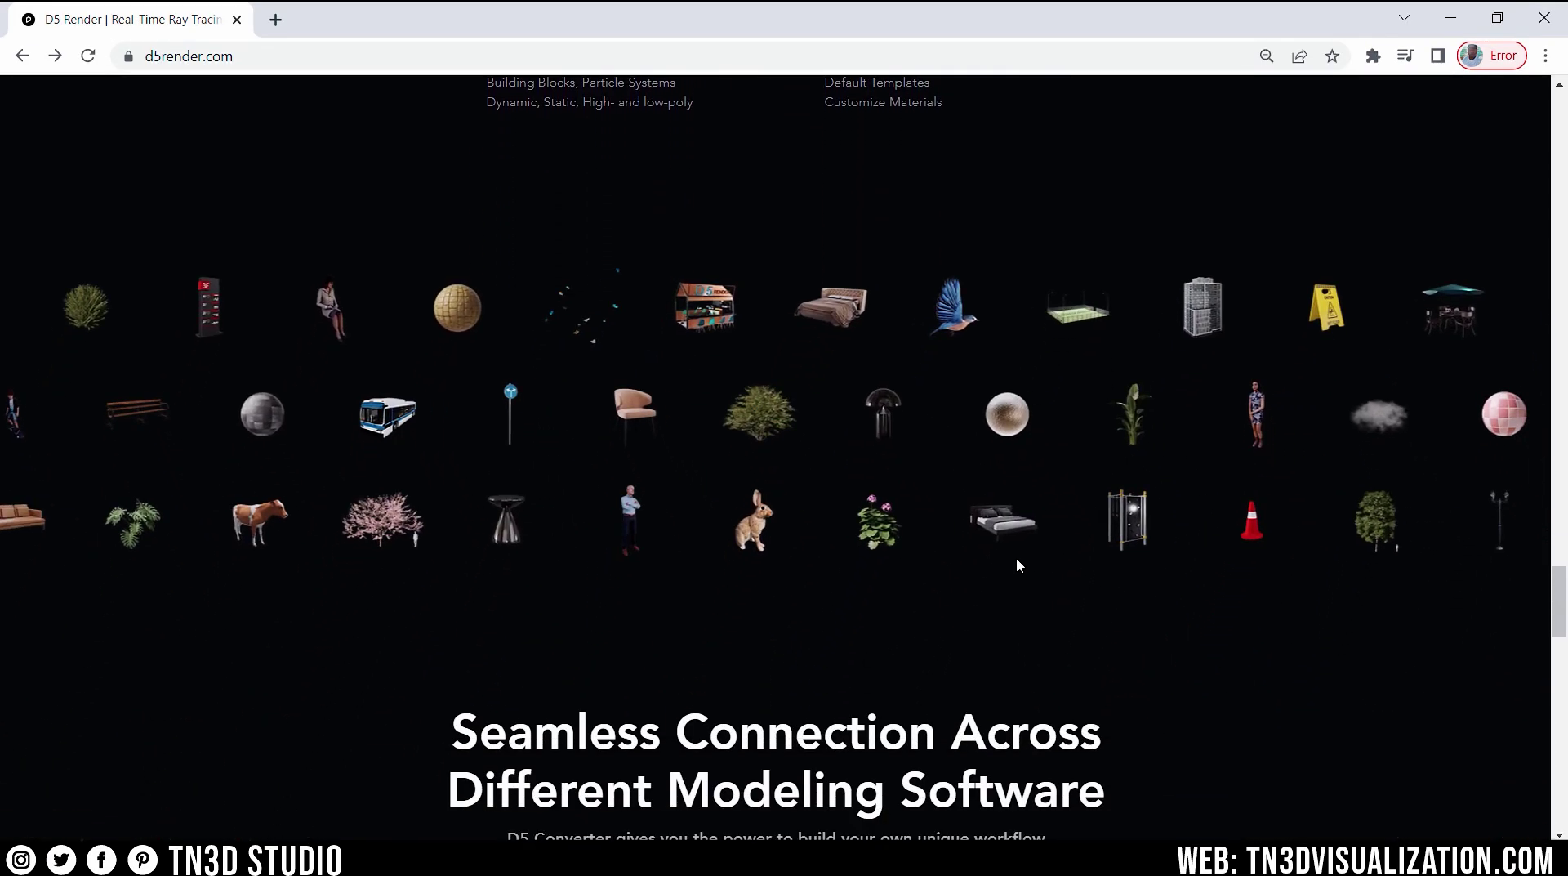
# Step: Open the D5 Works asset library in a new tab and scroll through it
pyautogui.click(843, 423)
pyautogui.scroll(-15, 778, 469)
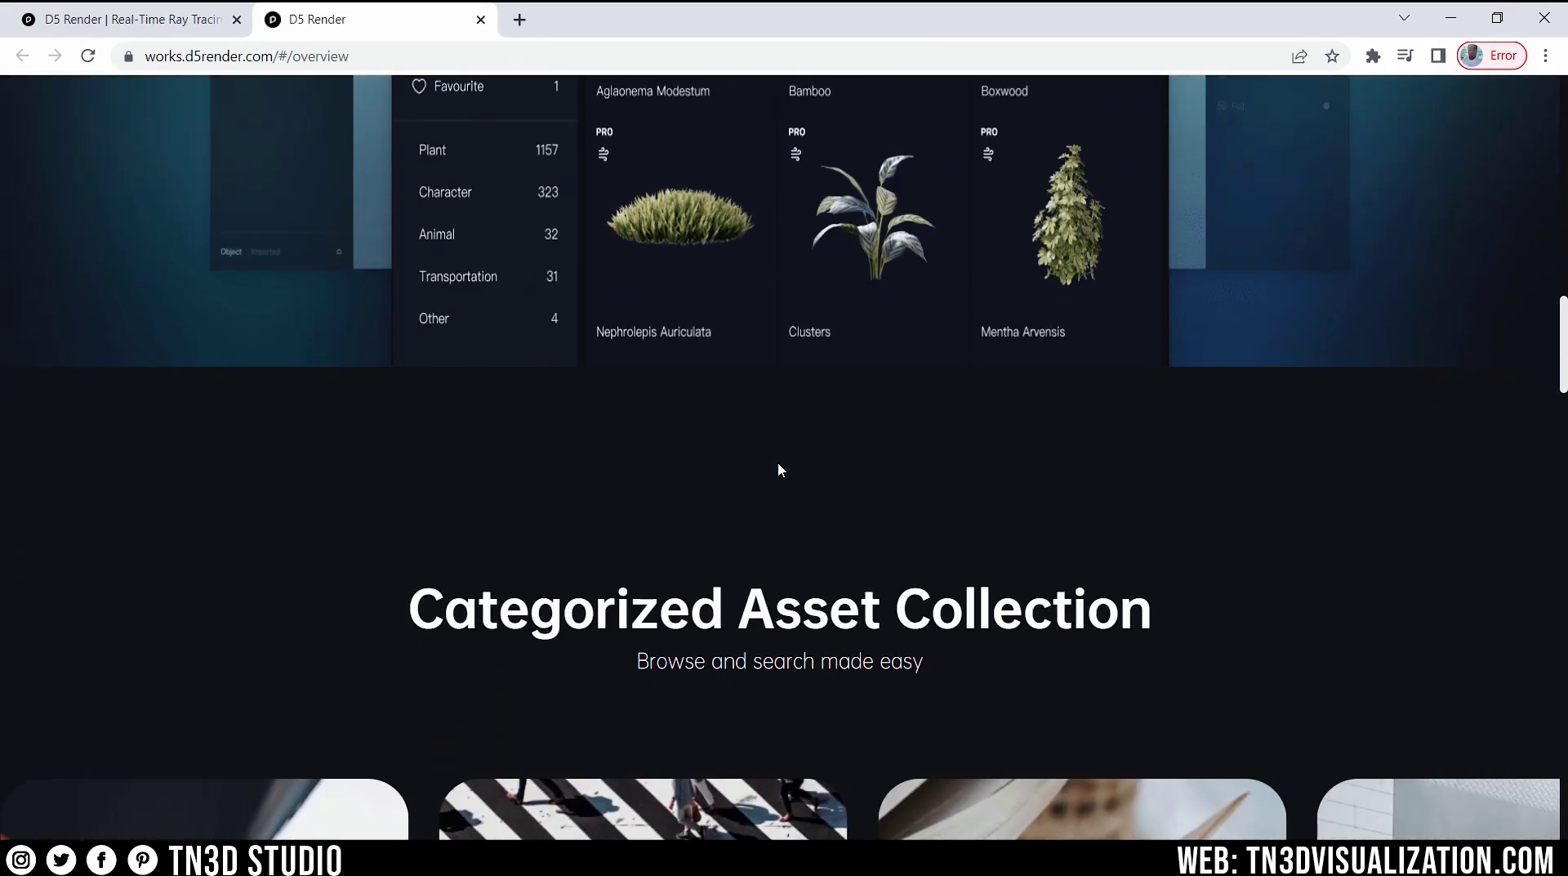
pyautogui.scroll(-7, 778, 470)
# Step: Open the Character Collection of 965 models and browse down through it
pyautogui.click(858, 379)
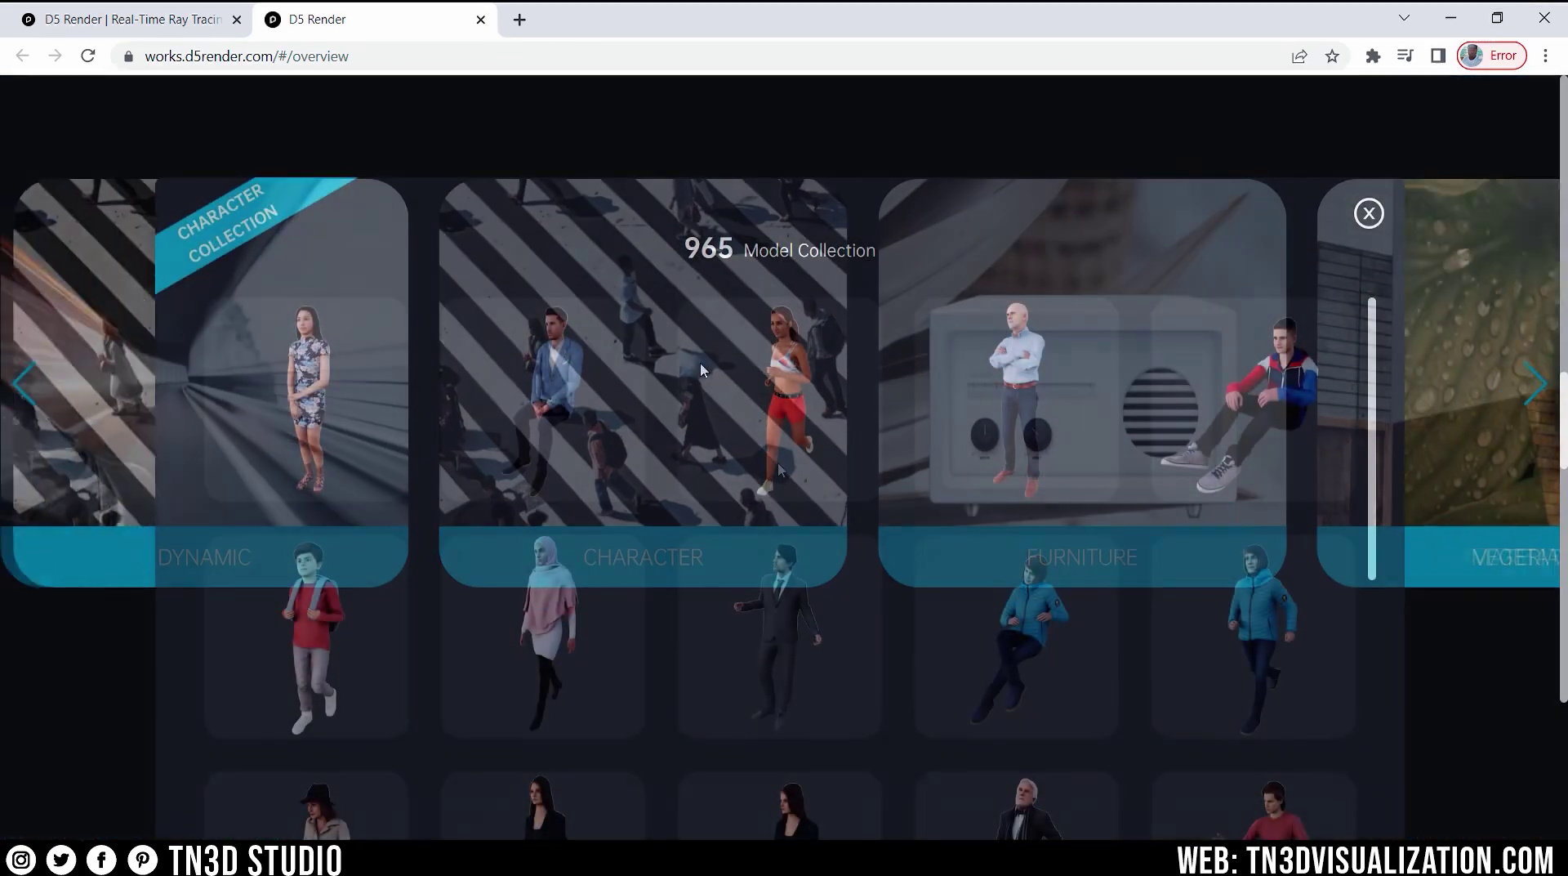
pyautogui.scroll(-5, 858, 378)
pyautogui.scroll(-8, 860, 380)
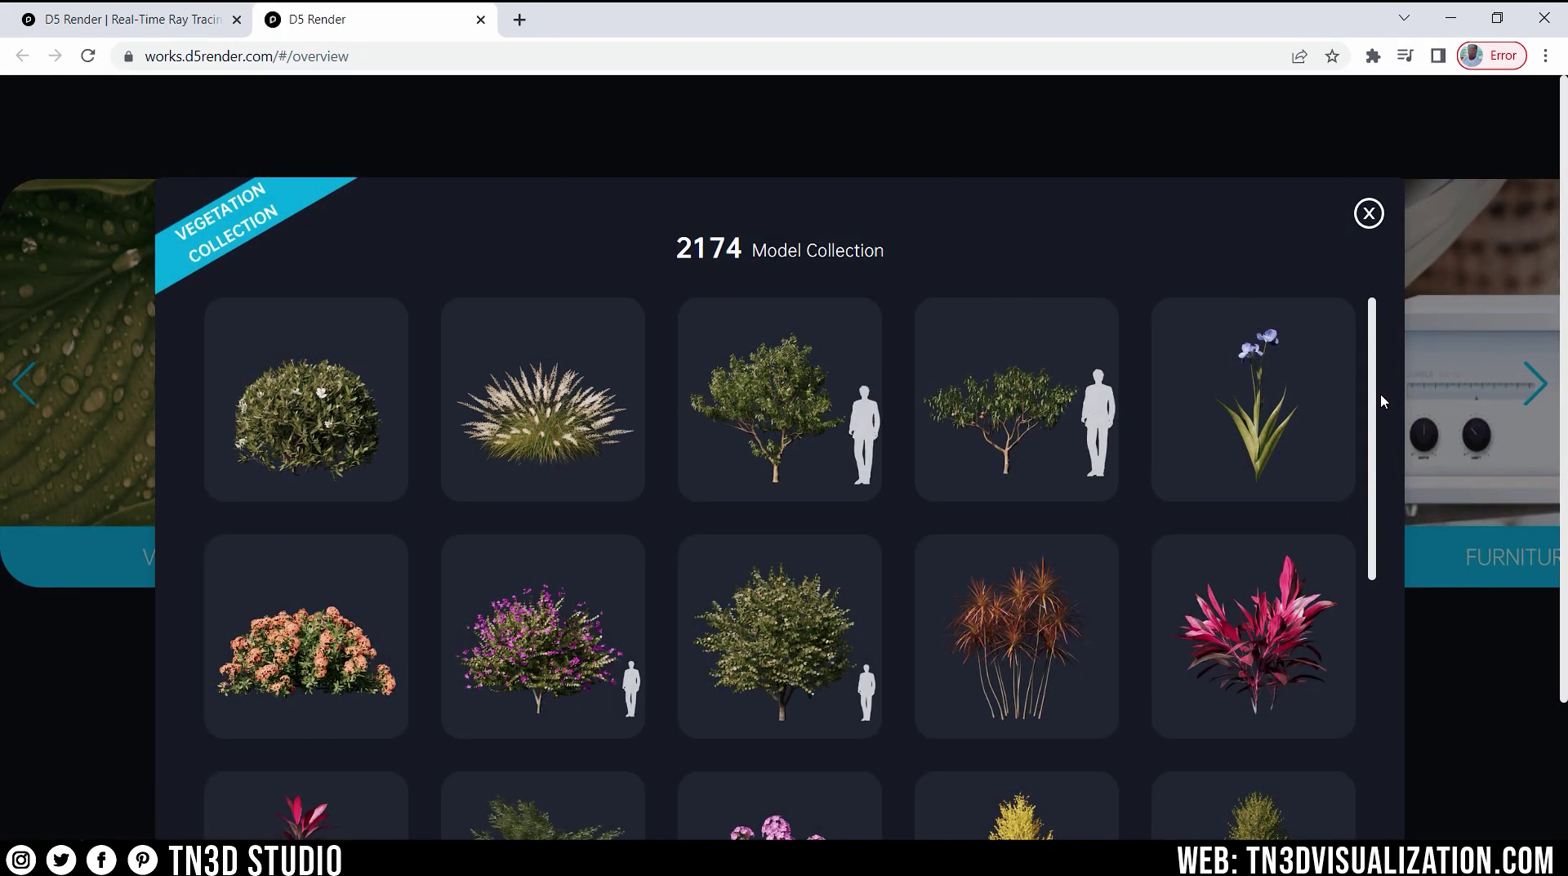
pyautogui.moveTo(1383, 401); pyautogui.dragTo(1391, 746)
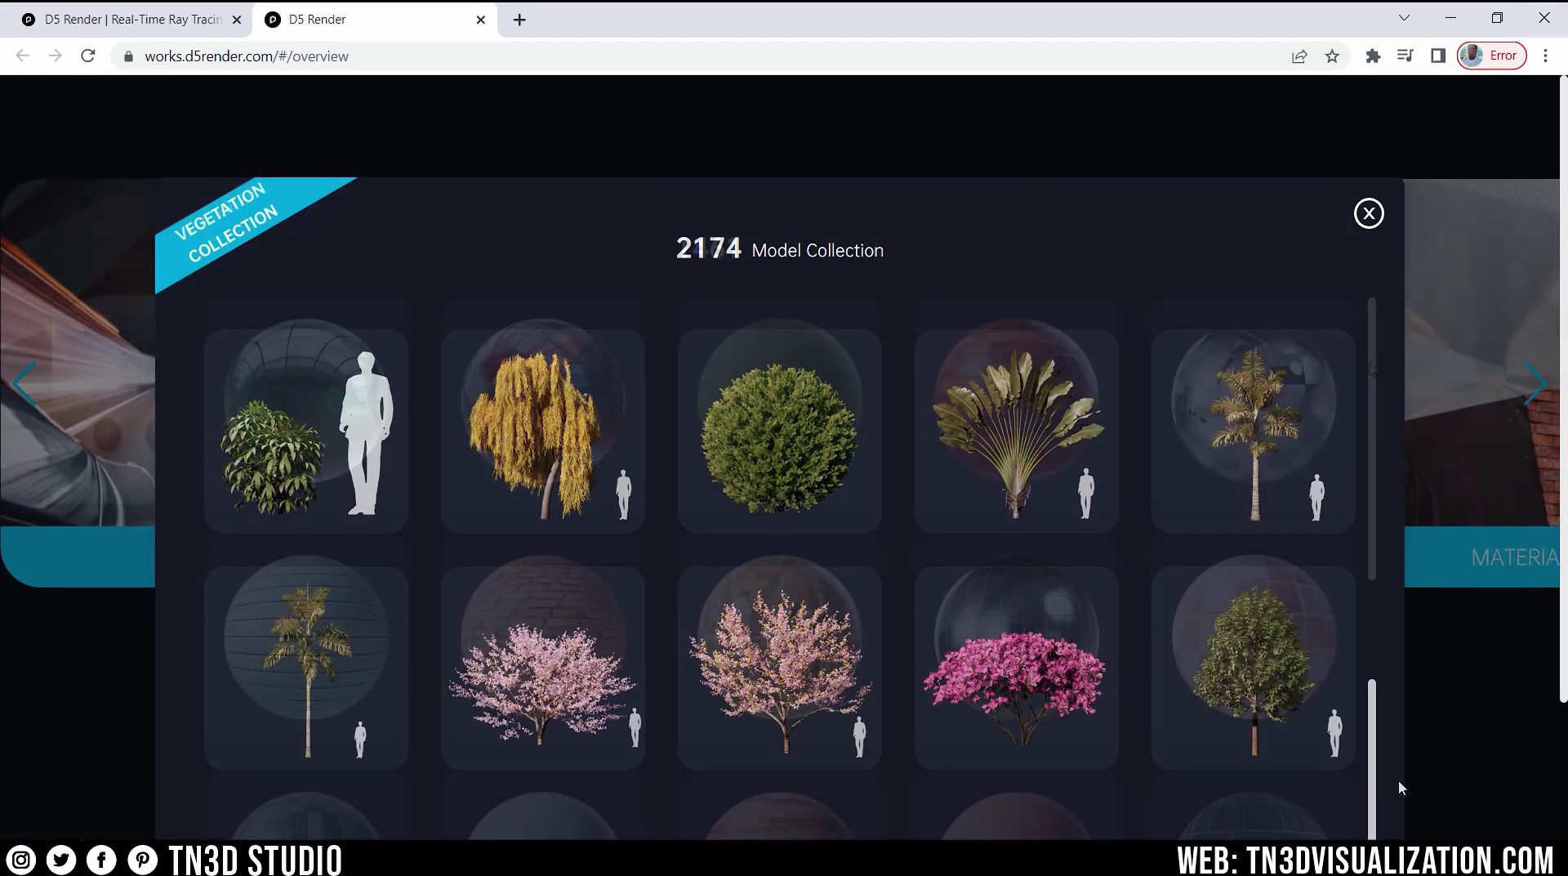
pyautogui.scroll(-4, 1365, 544)
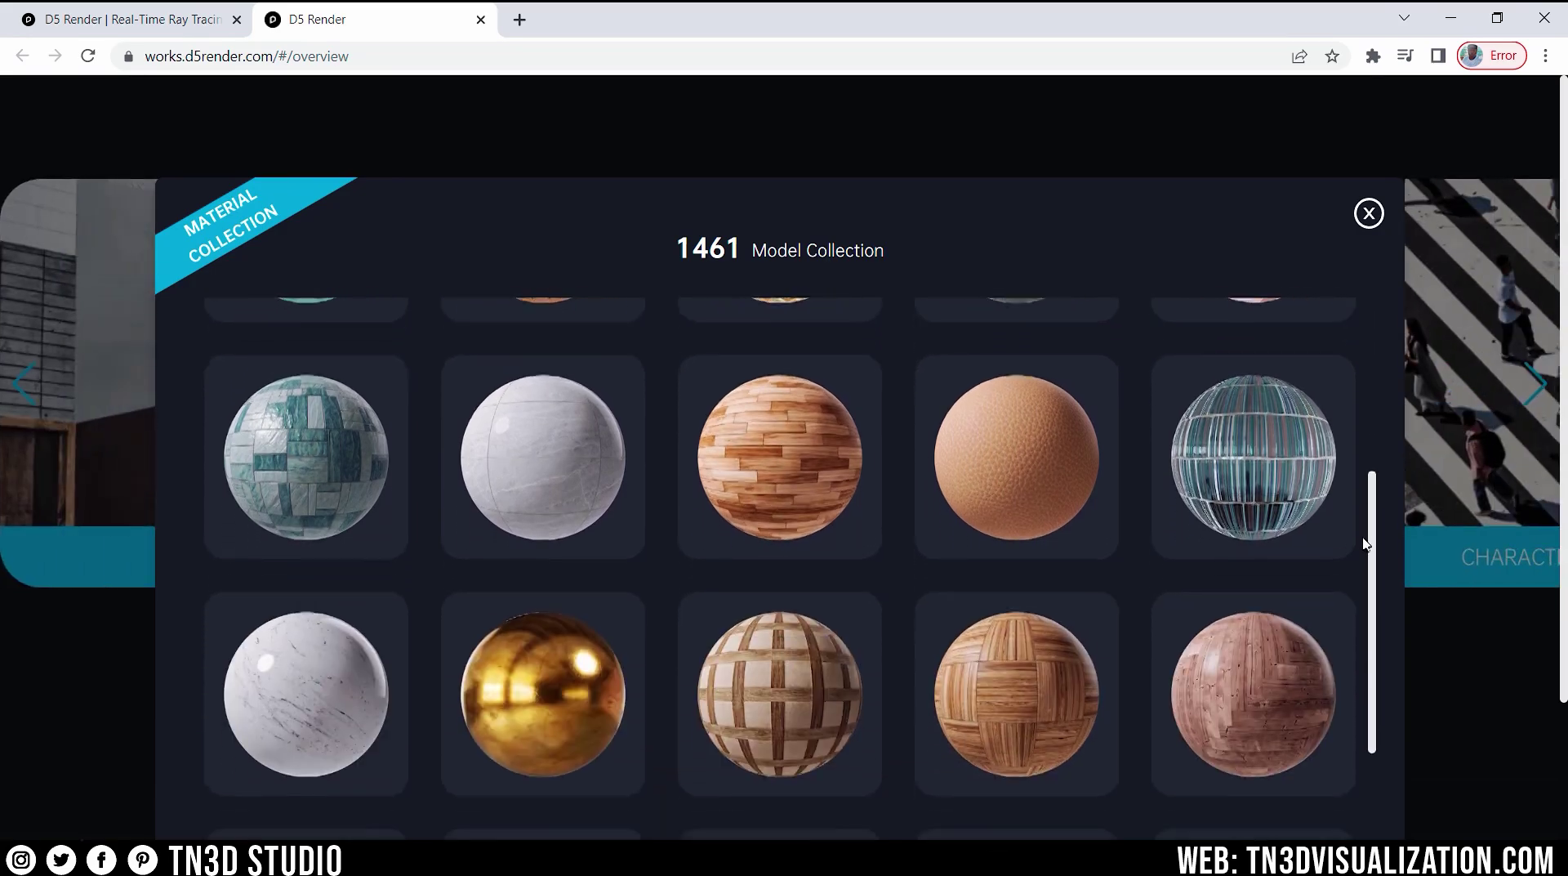
pyautogui.moveTo(1364, 539); pyautogui.dragTo(1408, 785)
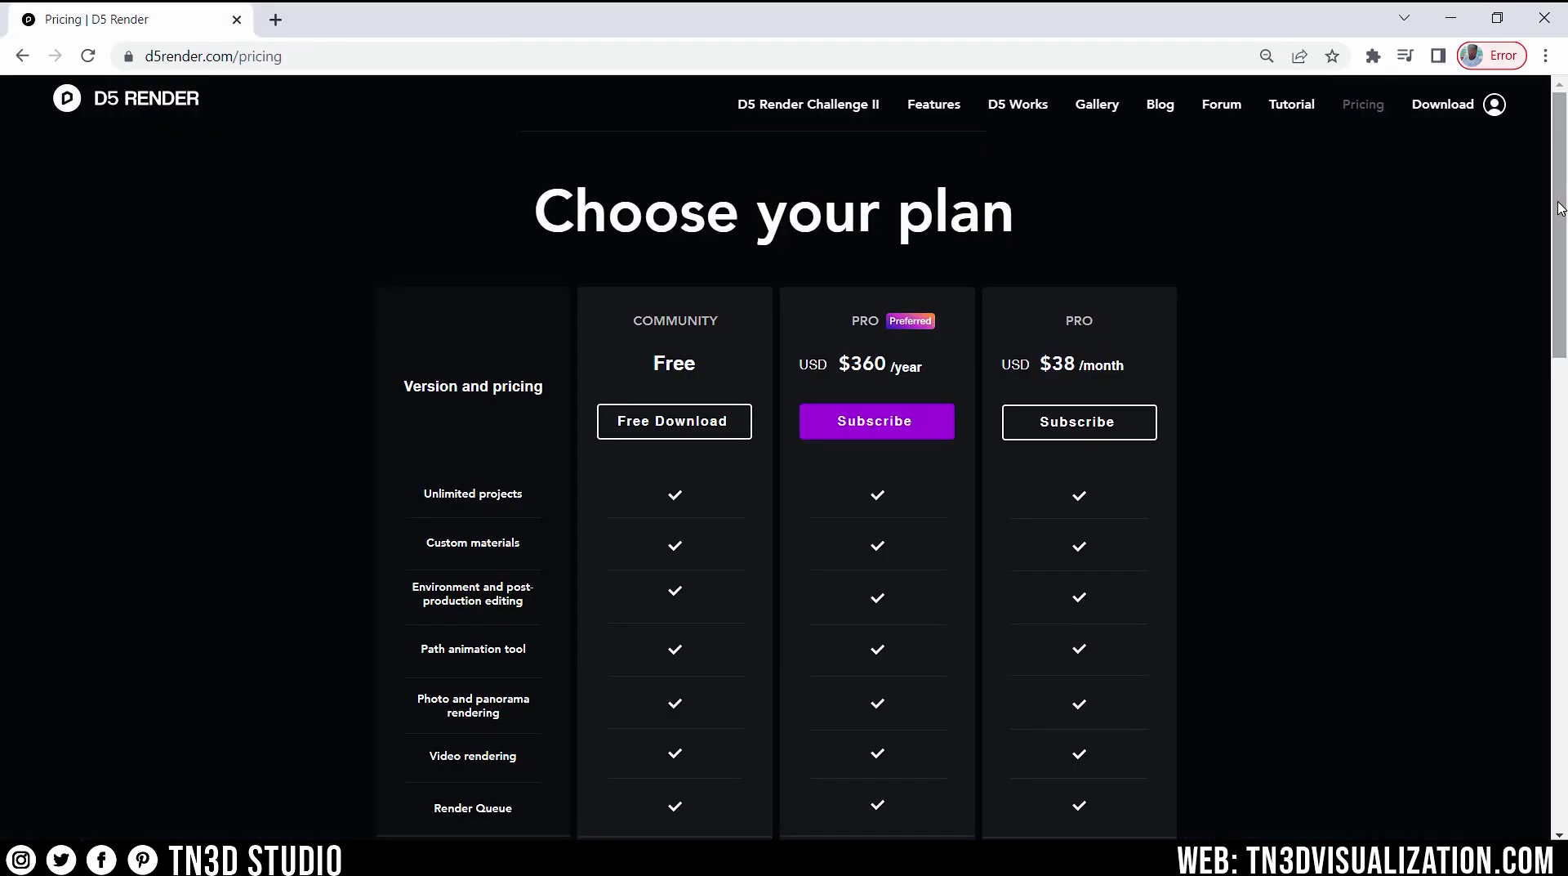
pyautogui.scroll(-3, 1564, 268)
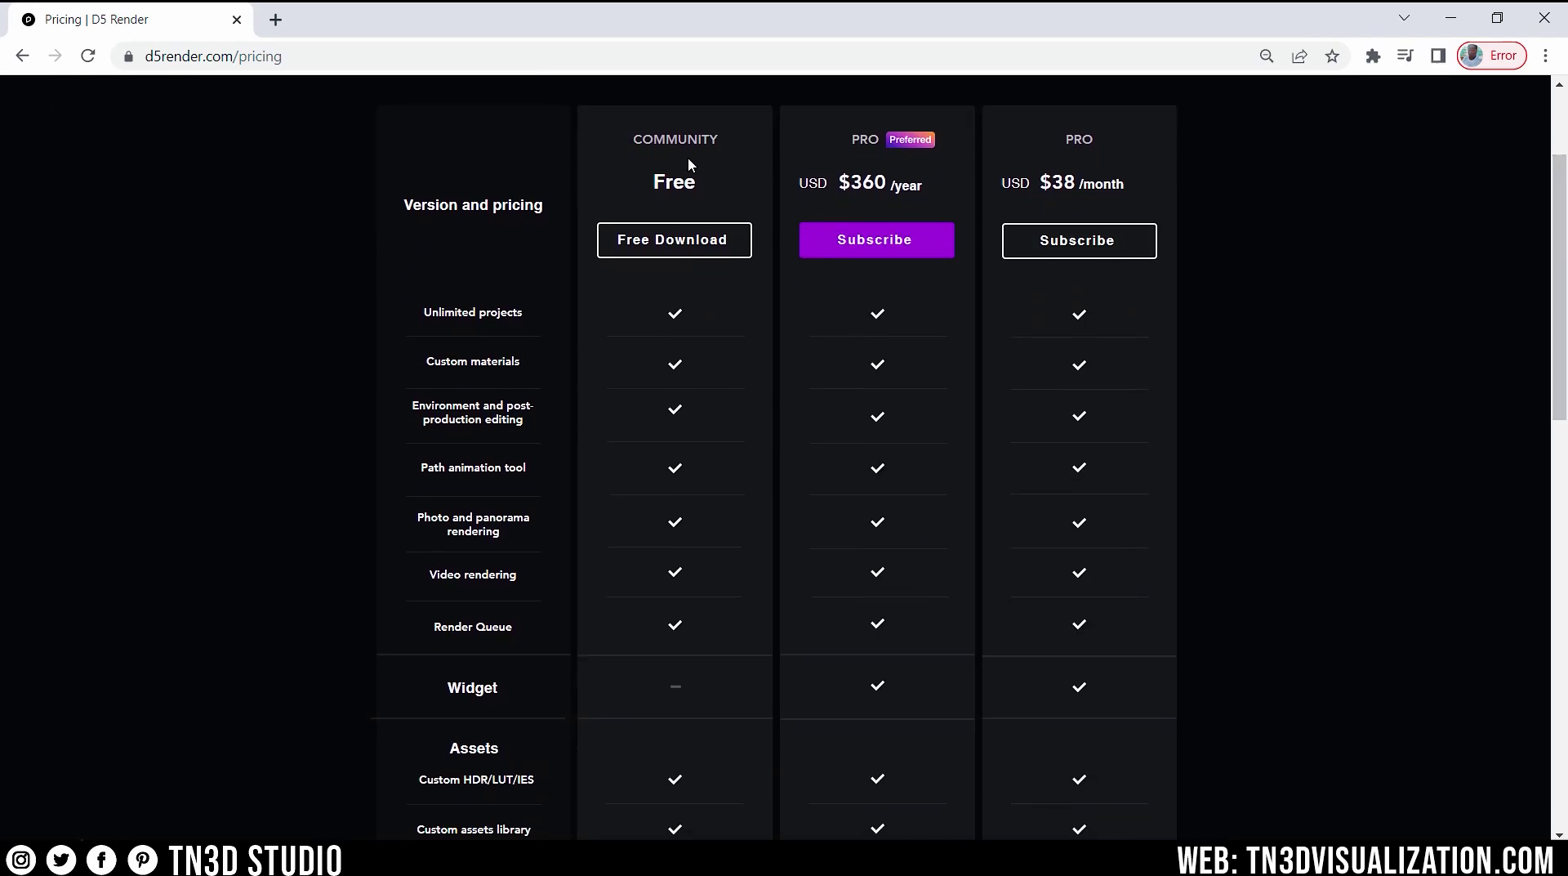
pyautogui.moveTo(635, 139); pyautogui.dragTo(727, 169)
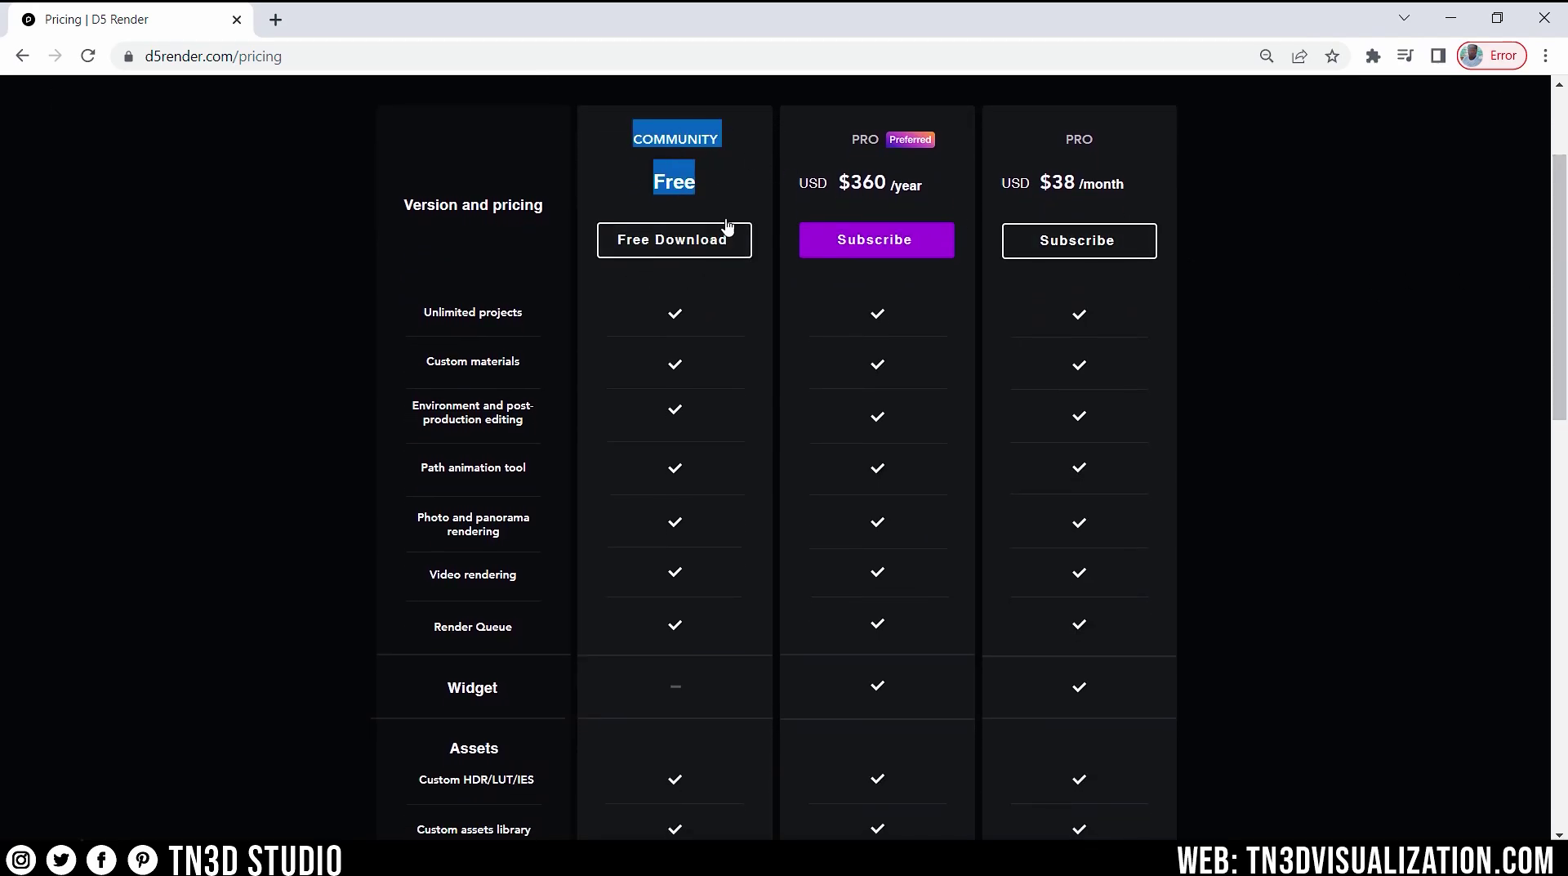
pyautogui.click(686, 345)
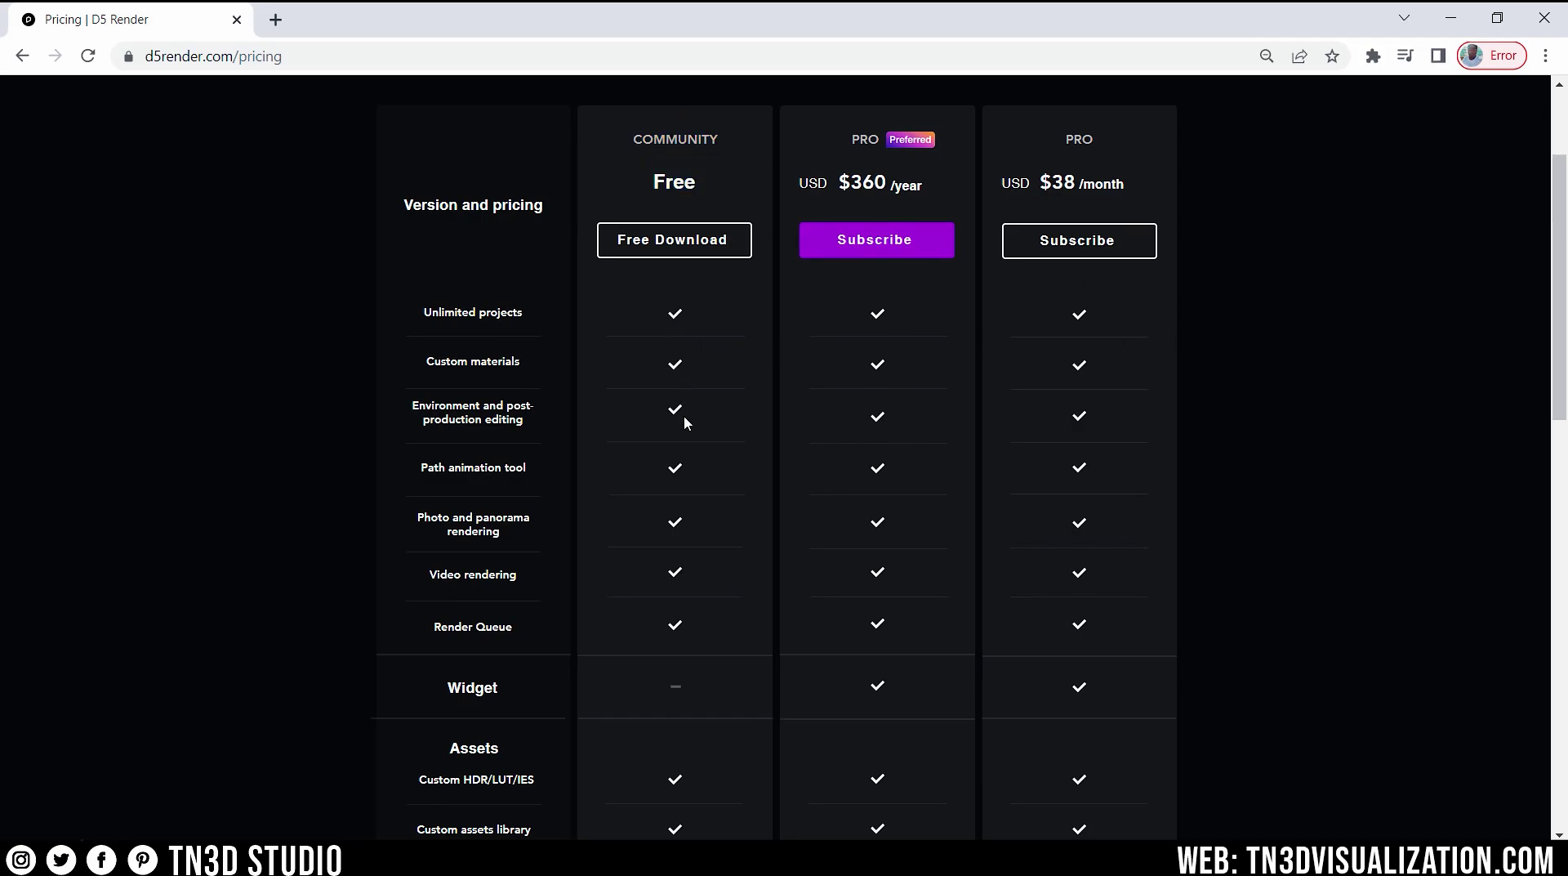
pyautogui.scroll(-4, 678, 611)
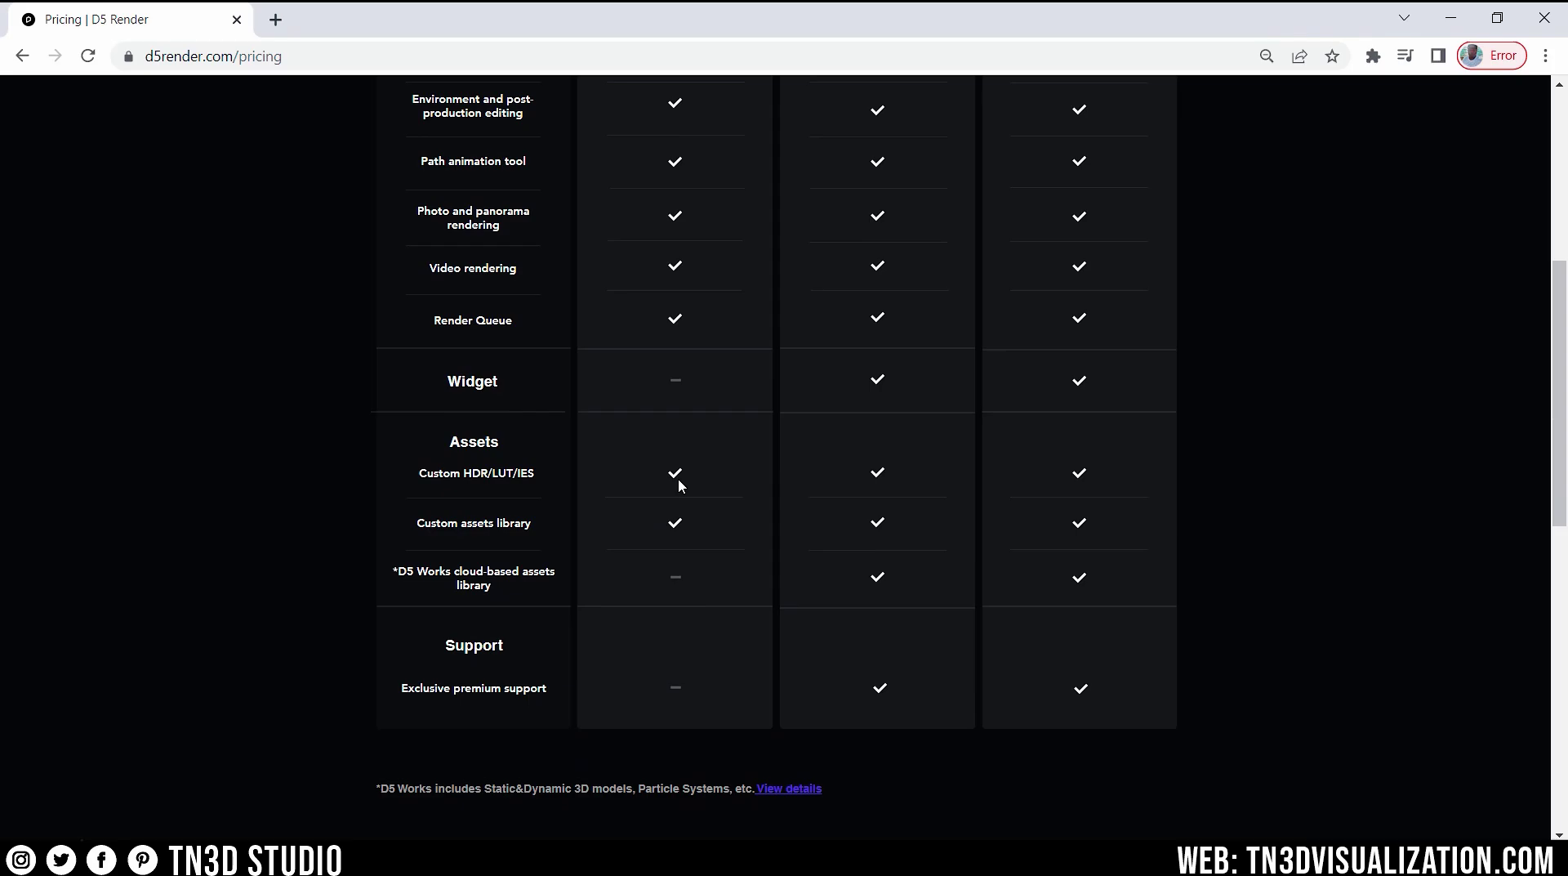
pyautogui.scroll(3, 696, 516)
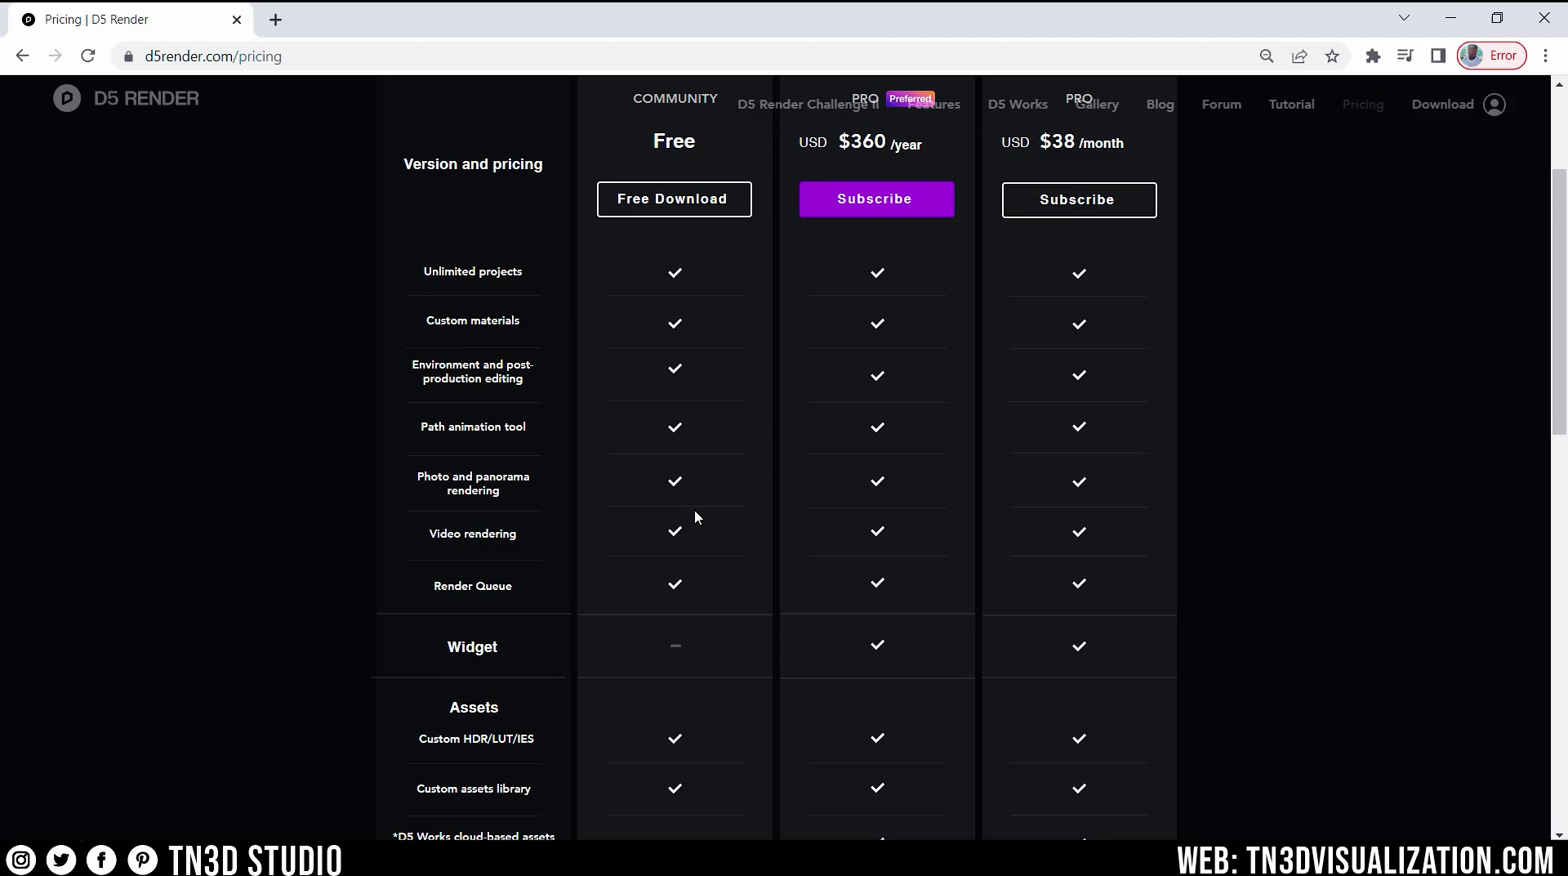
pyautogui.scroll(2, 696, 516)
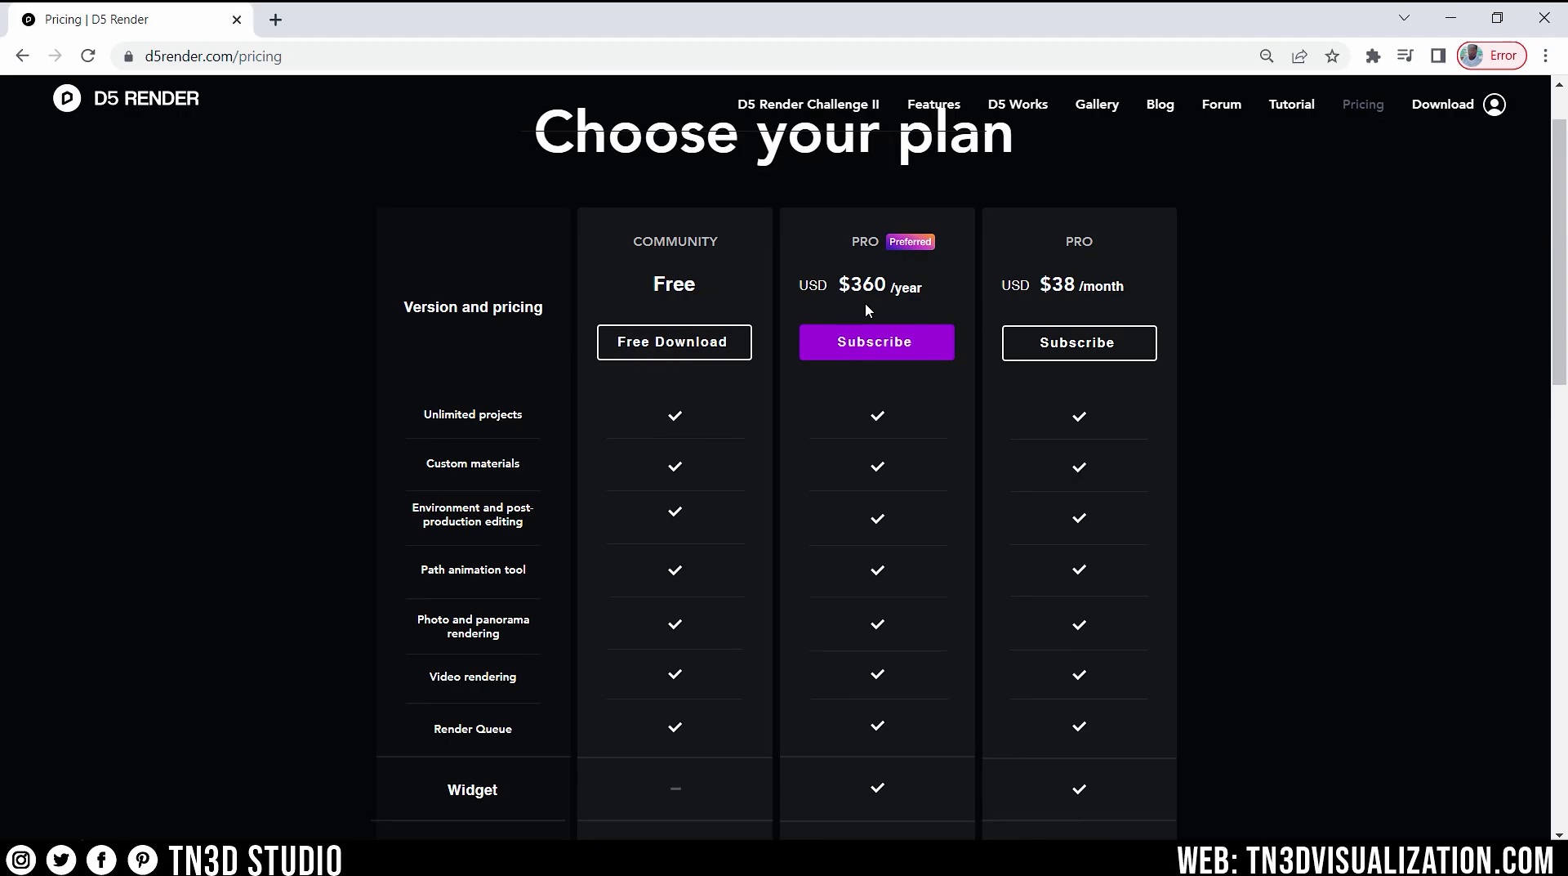
pyautogui.scroll(-4, 867, 309)
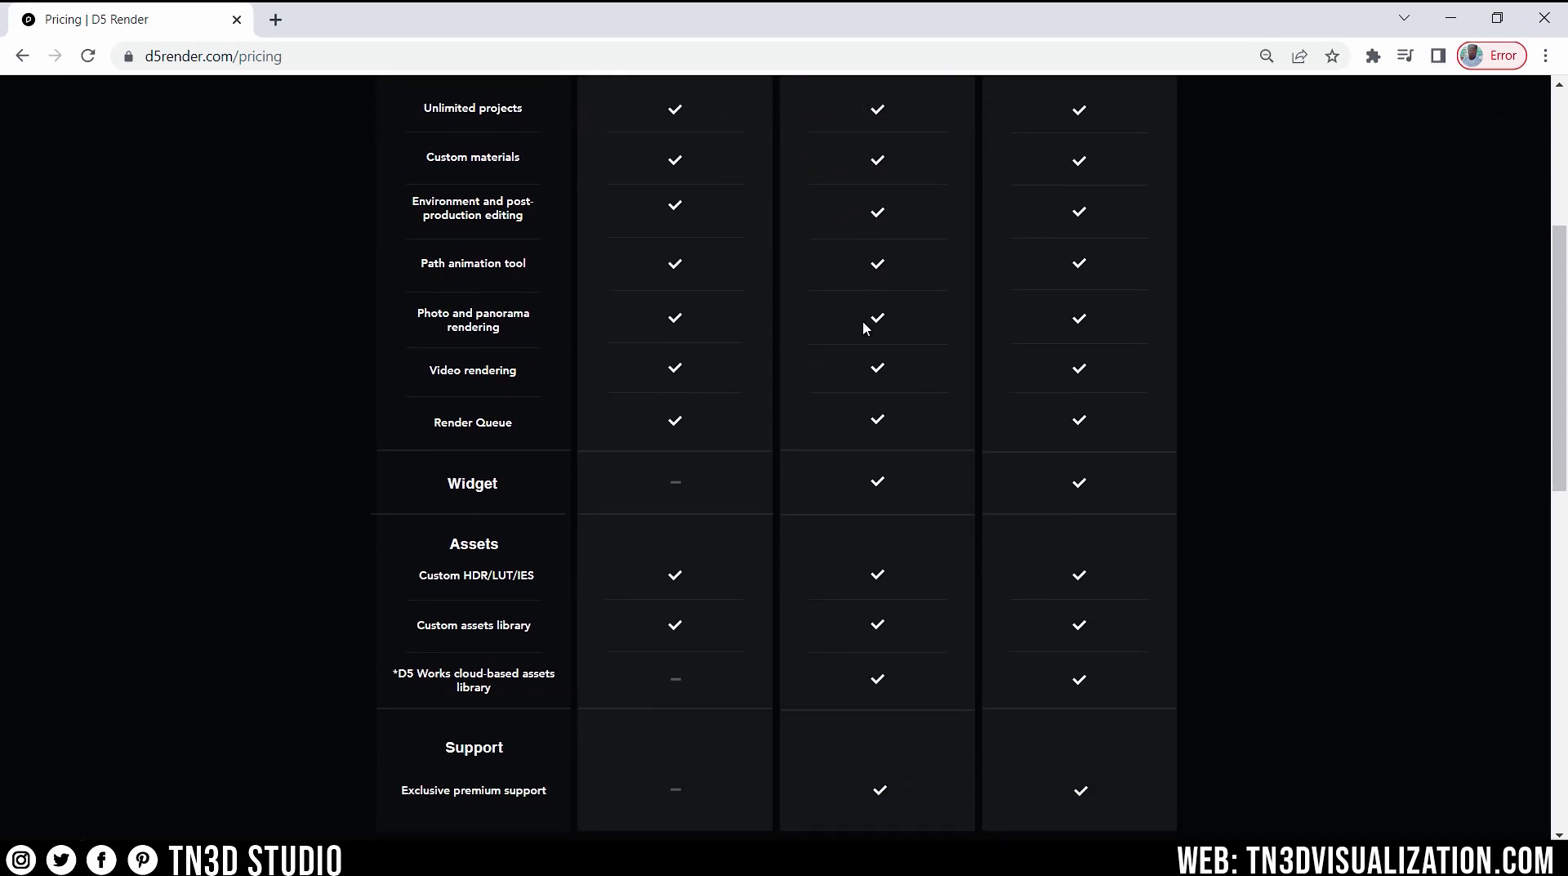
pyautogui.moveTo(449, 490); pyautogui.dragTo(515, 489)
pyautogui.scroll(5, 1172, 634)
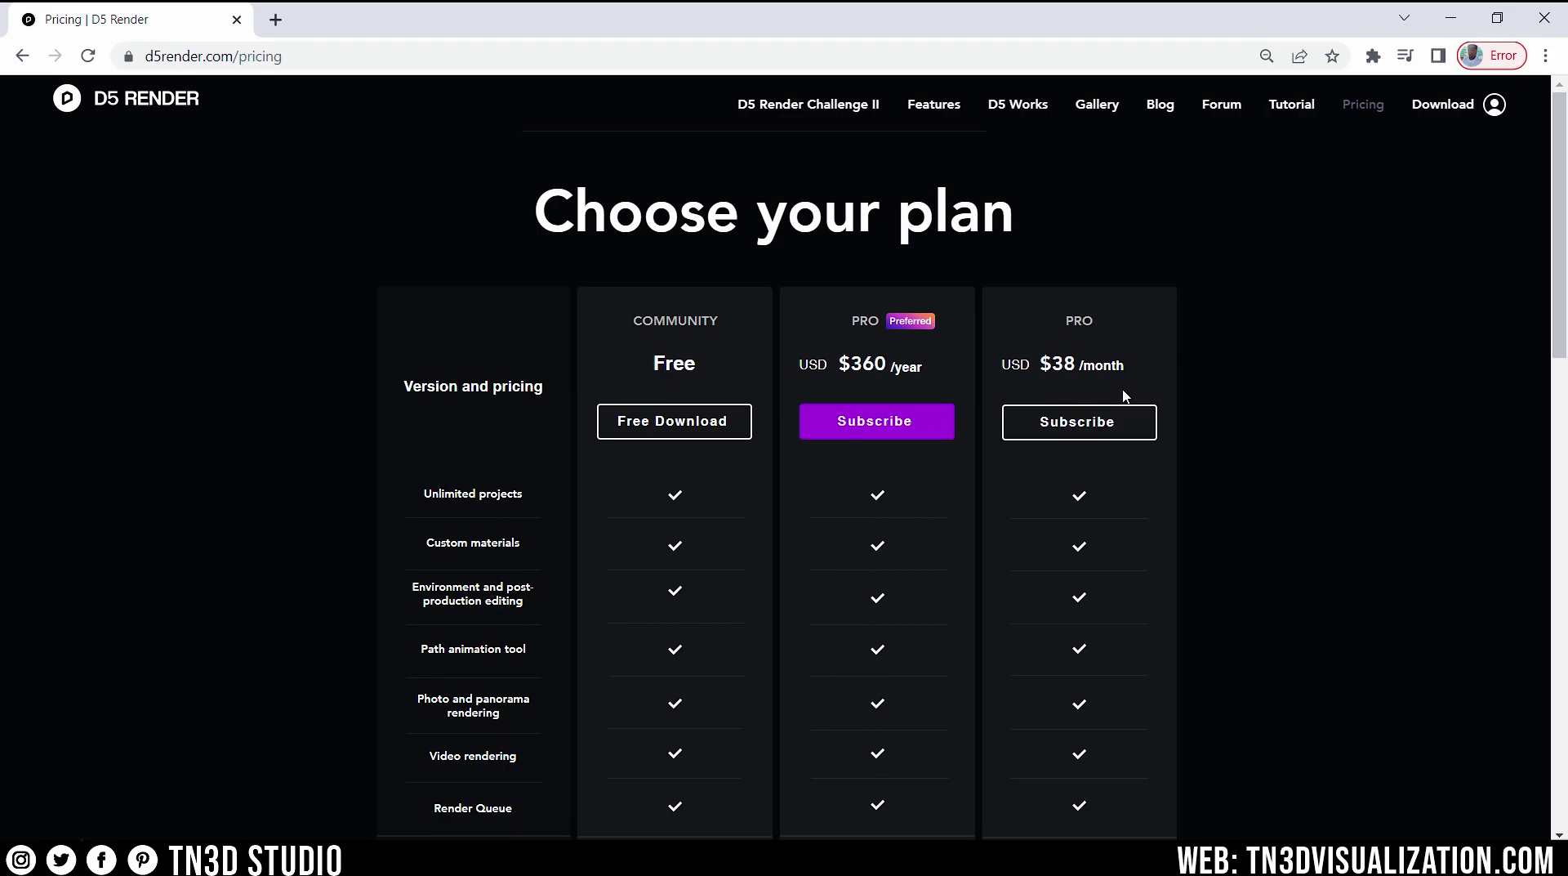
# Step: In SketchUp, step through the Lugano House saved views V1, V2, V3, V4 and V5
pyautogui.hotkey('alt', 'Tab')
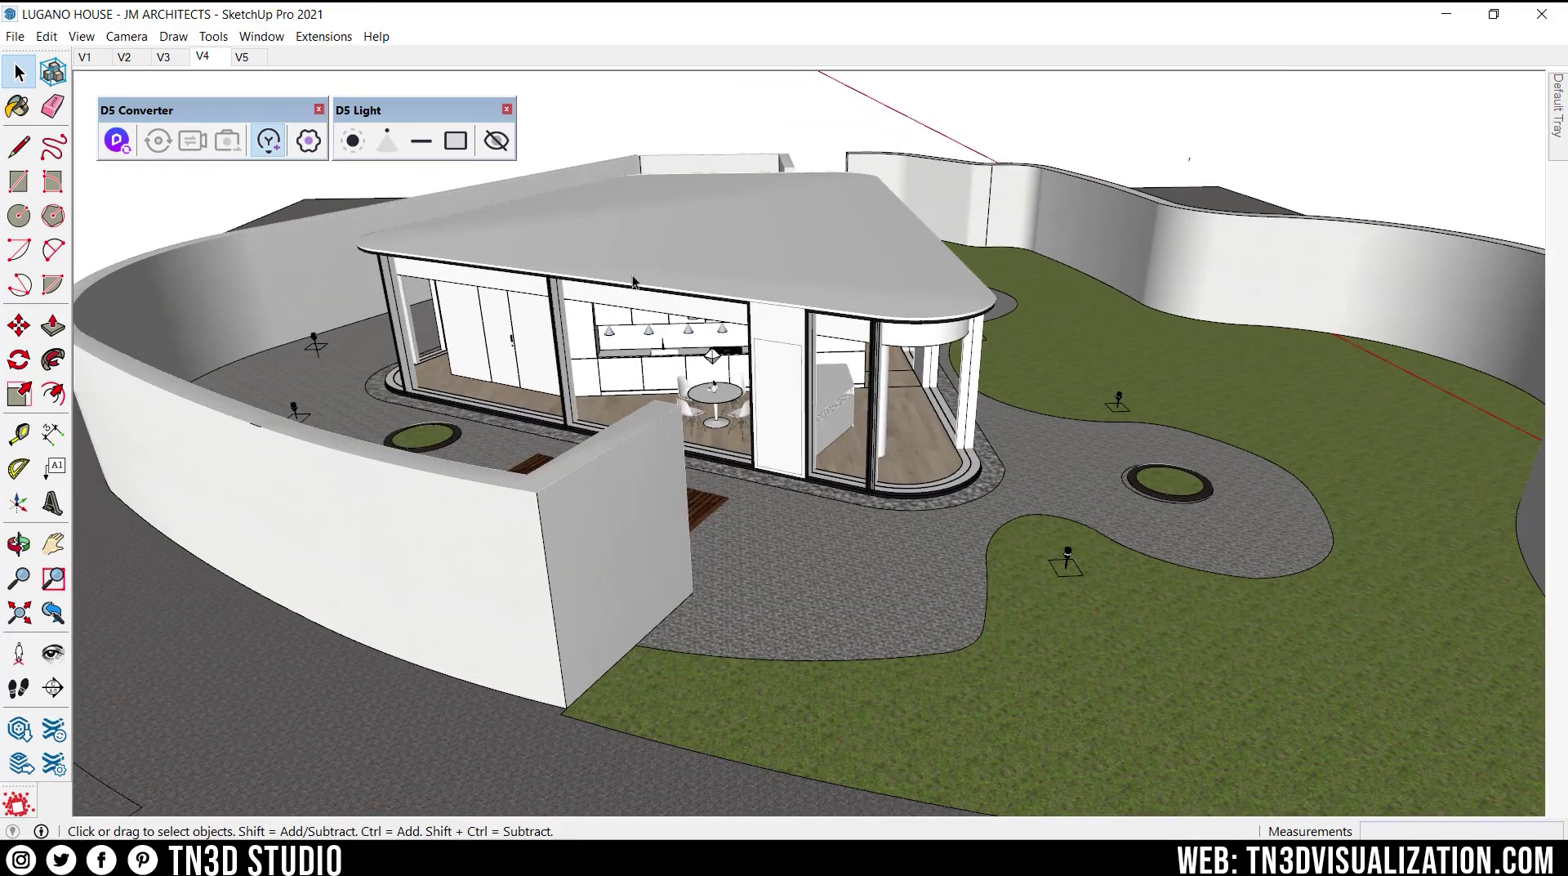
pyautogui.click(86, 57)
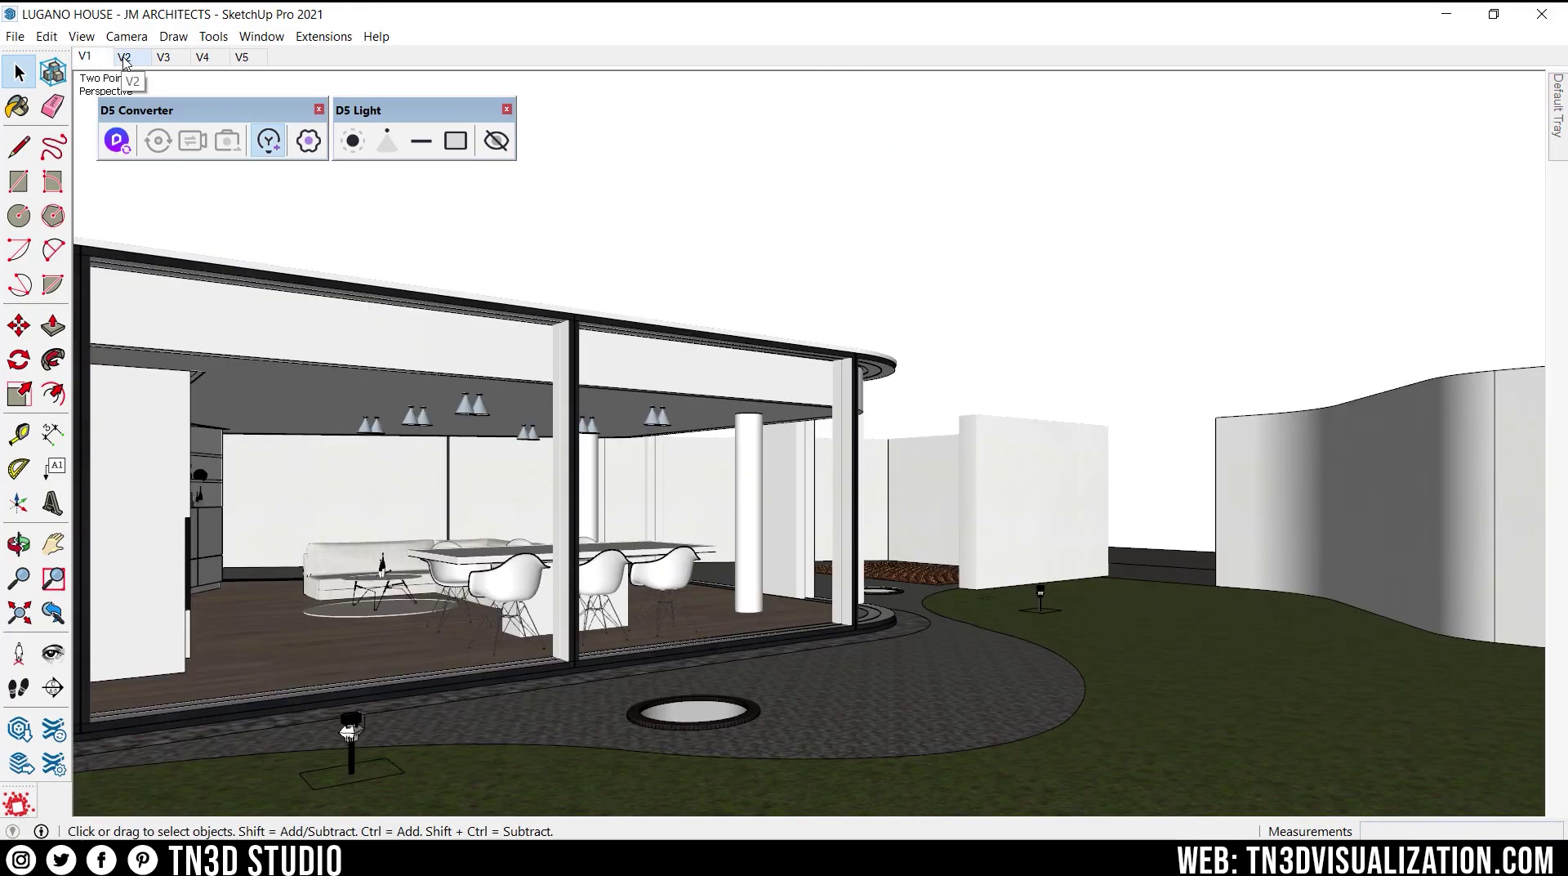
pyautogui.click(125, 57)
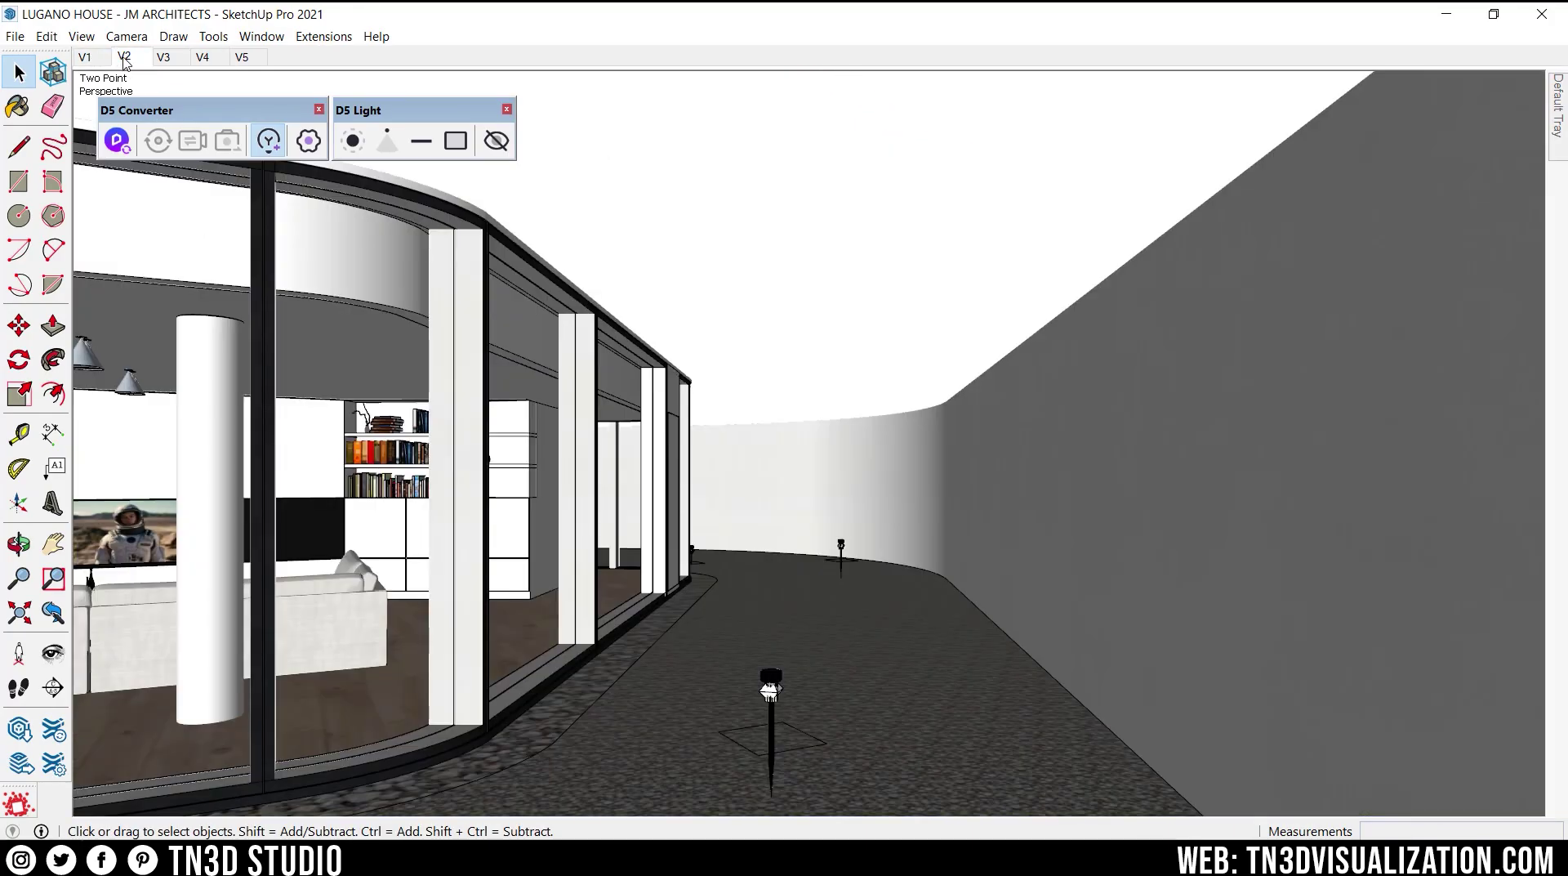
pyautogui.click(165, 57)
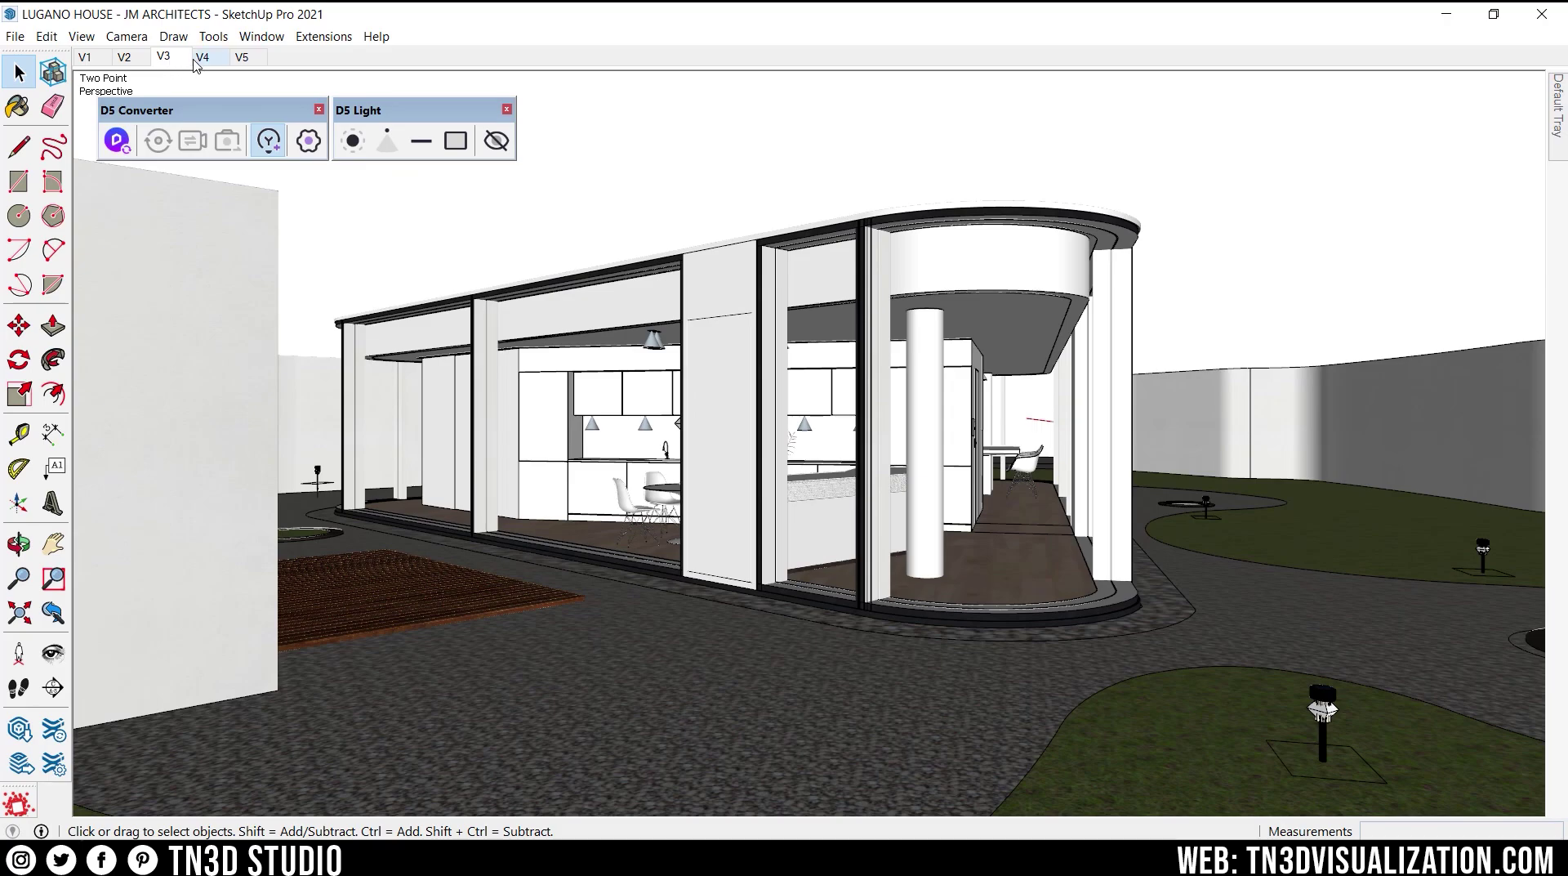
pyautogui.click(203, 59)
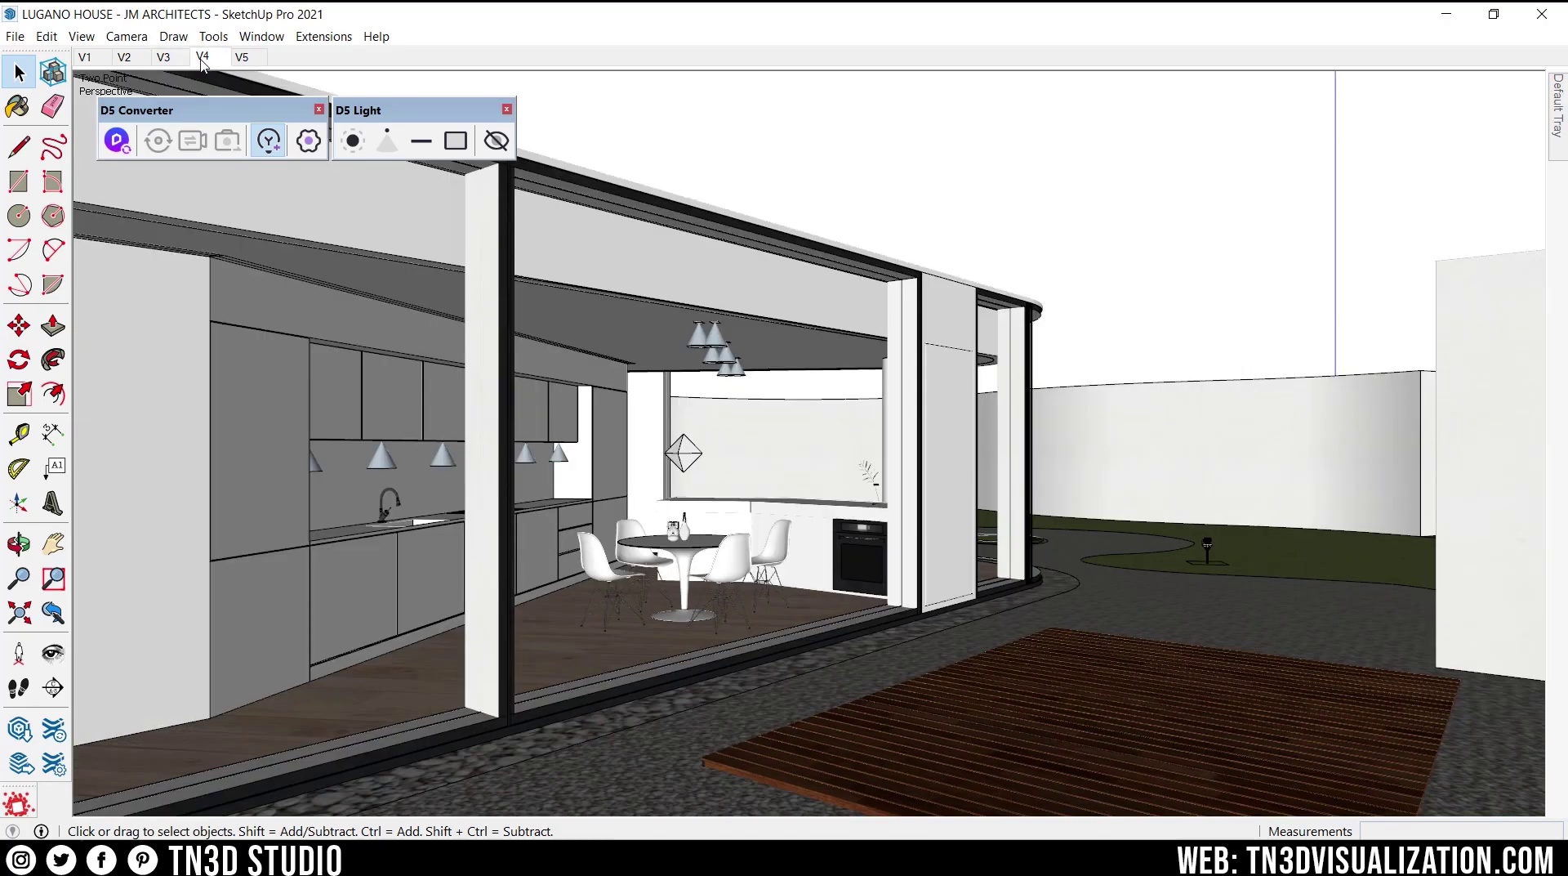
pyautogui.click(243, 62)
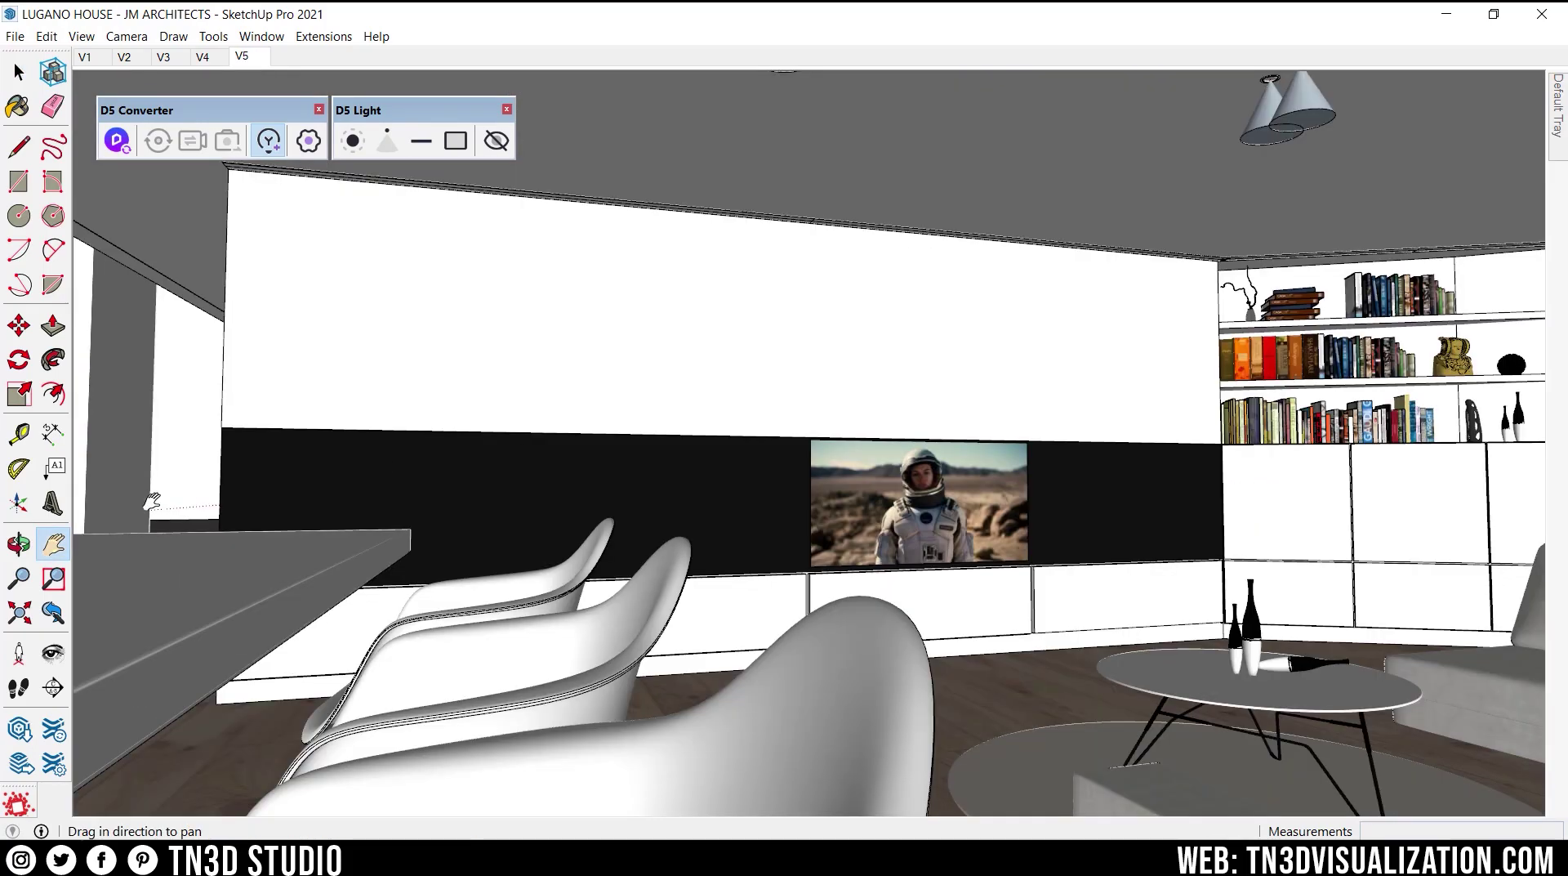
# Step: Turn the camera in place to look from the dining table across the sofa area
pyautogui.click(53, 652)
pyautogui.moveTo(345, 614); pyautogui.dragTo(812, 413)
pyautogui.moveTo(812, 413); pyautogui.dragTo(588, 400, button='middle')
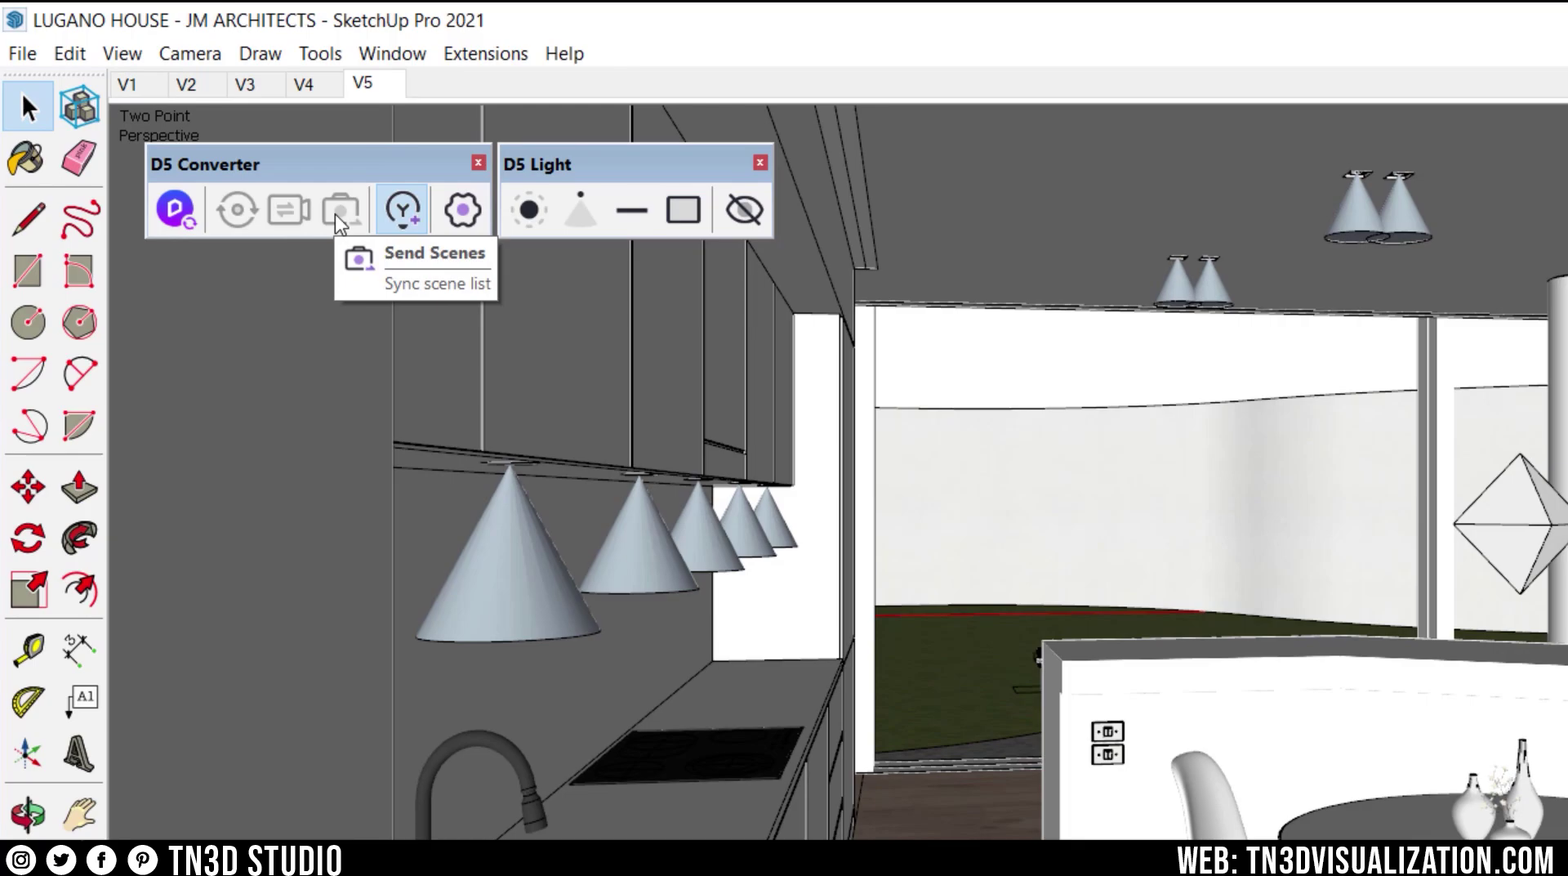
# Step: Hide and restore the D5 Light tools, then select everything in the model
pyautogui.click(403, 216)
pyautogui.click(402, 212)
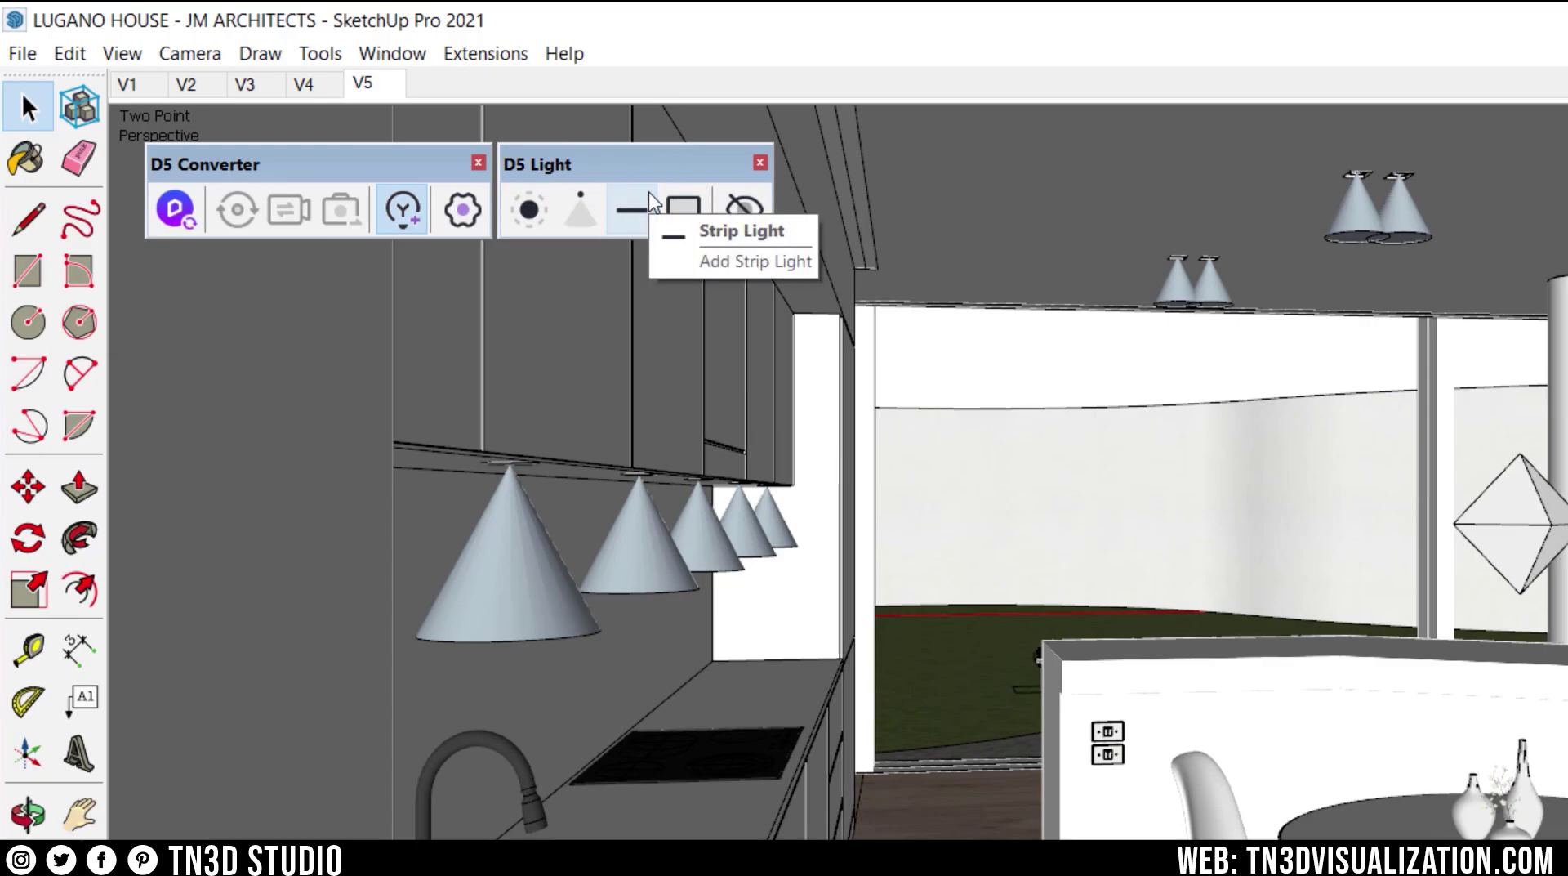
pyautogui.hotkey('ctrl', 'a')
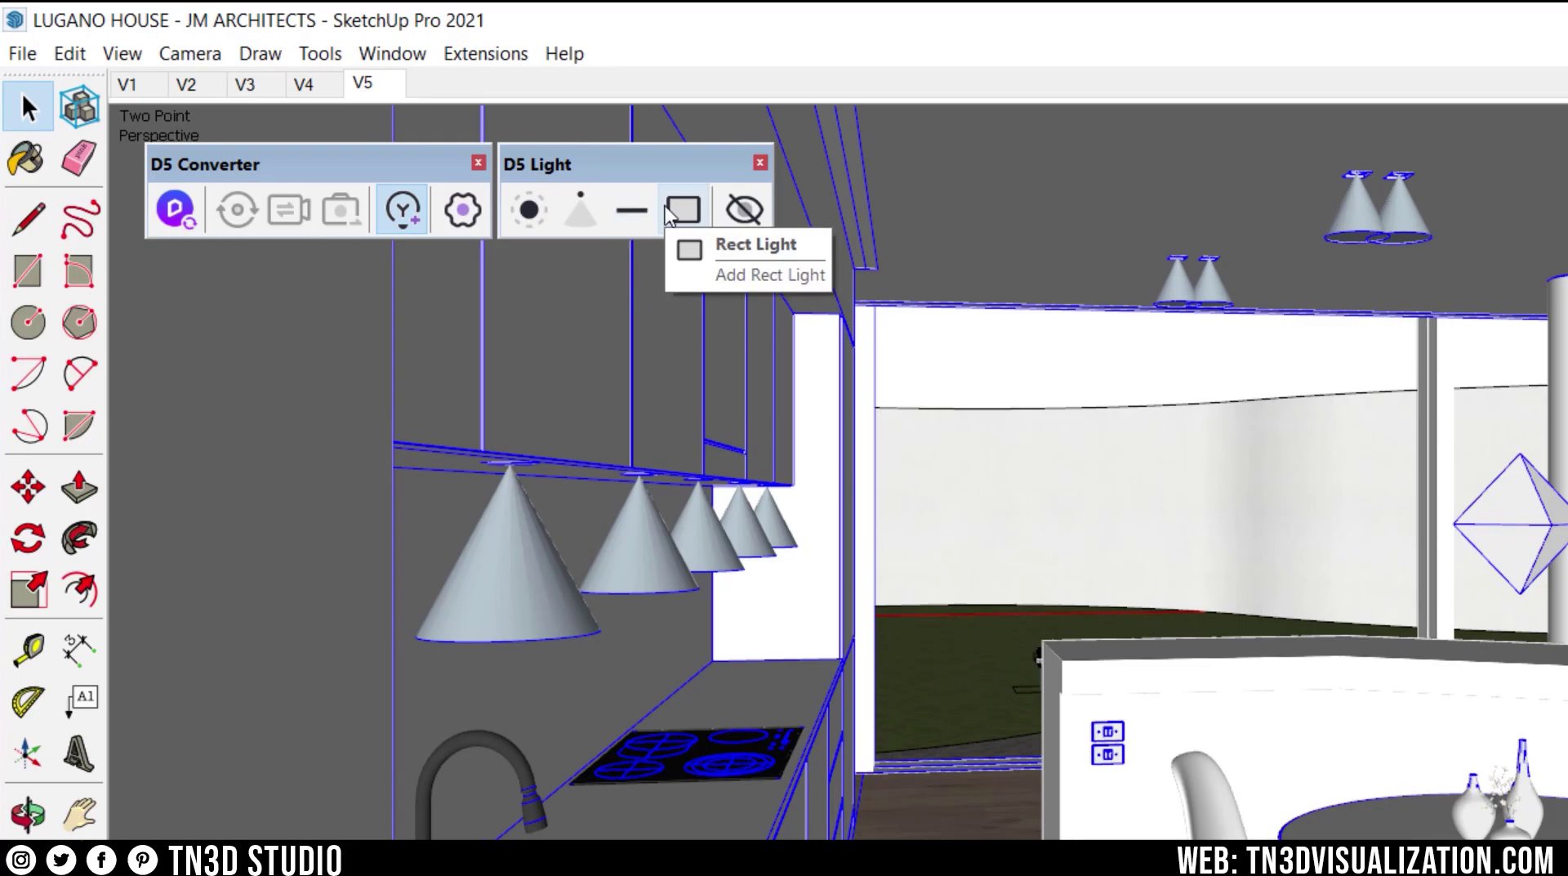
# Step: Orbit from an exterior overview of the house down into the living room beside the bookshelf
pyautogui.moveTo(690, 437); pyautogui.dragTo(567, 373, button='middle')
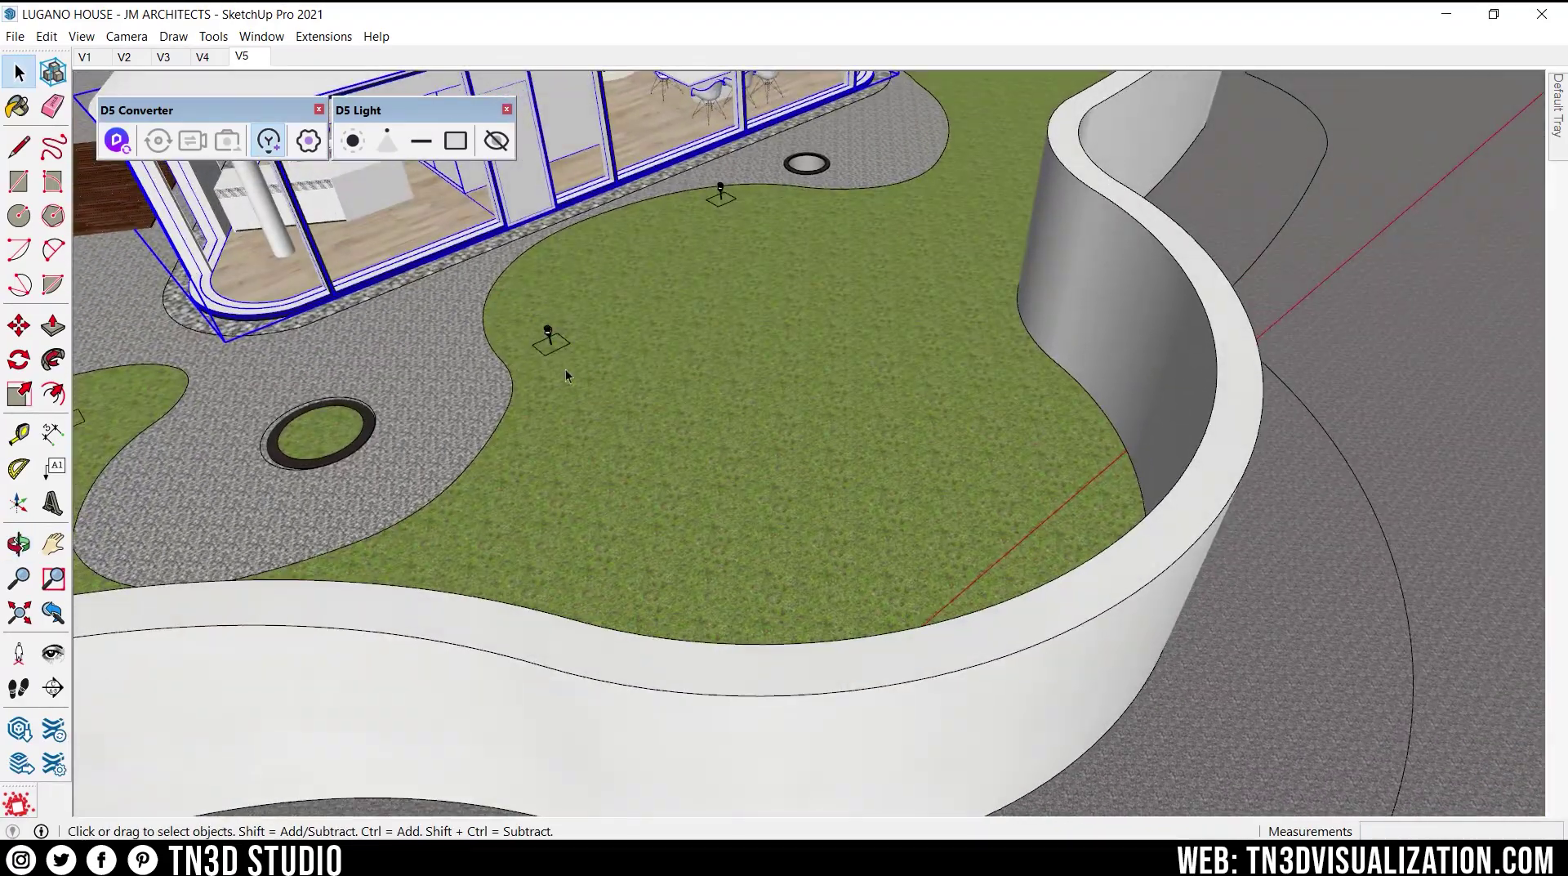
pyautogui.moveTo(642, 259); pyautogui.dragTo(384, 424, button='middle')
pyautogui.scroll(3, 1046, 587)
pyautogui.moveTo(1016, 589); pyautogui.dragTo(1245, 490, button='middle')
pyautogui.scroll(5, 1245, 490)
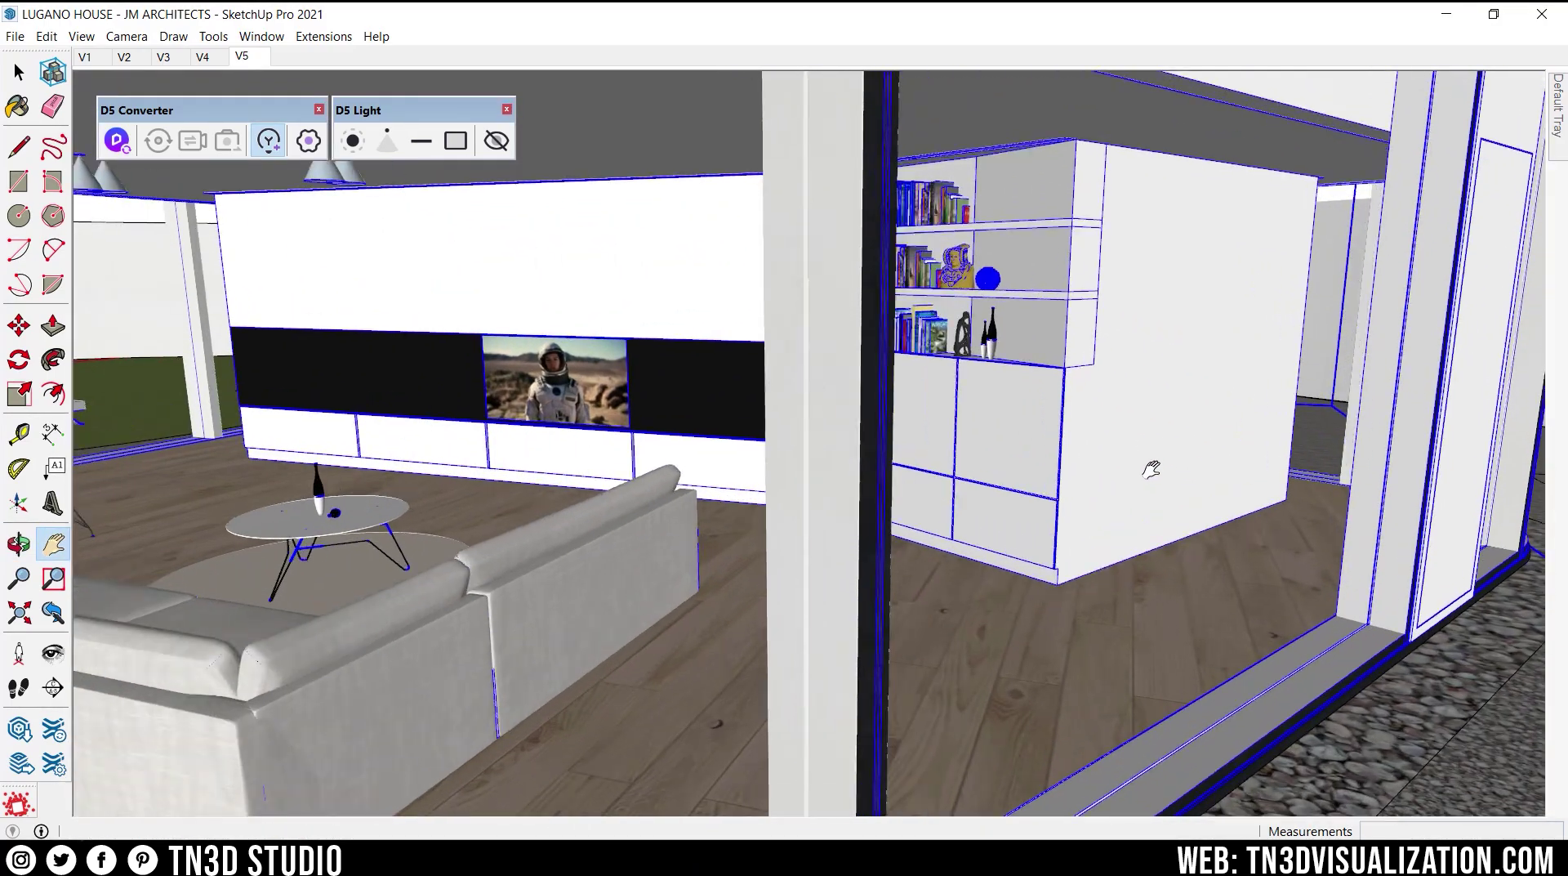
pyautogui.moveTo(1141, 455); pyautogui.dragTo(1464, 348, button='middle')
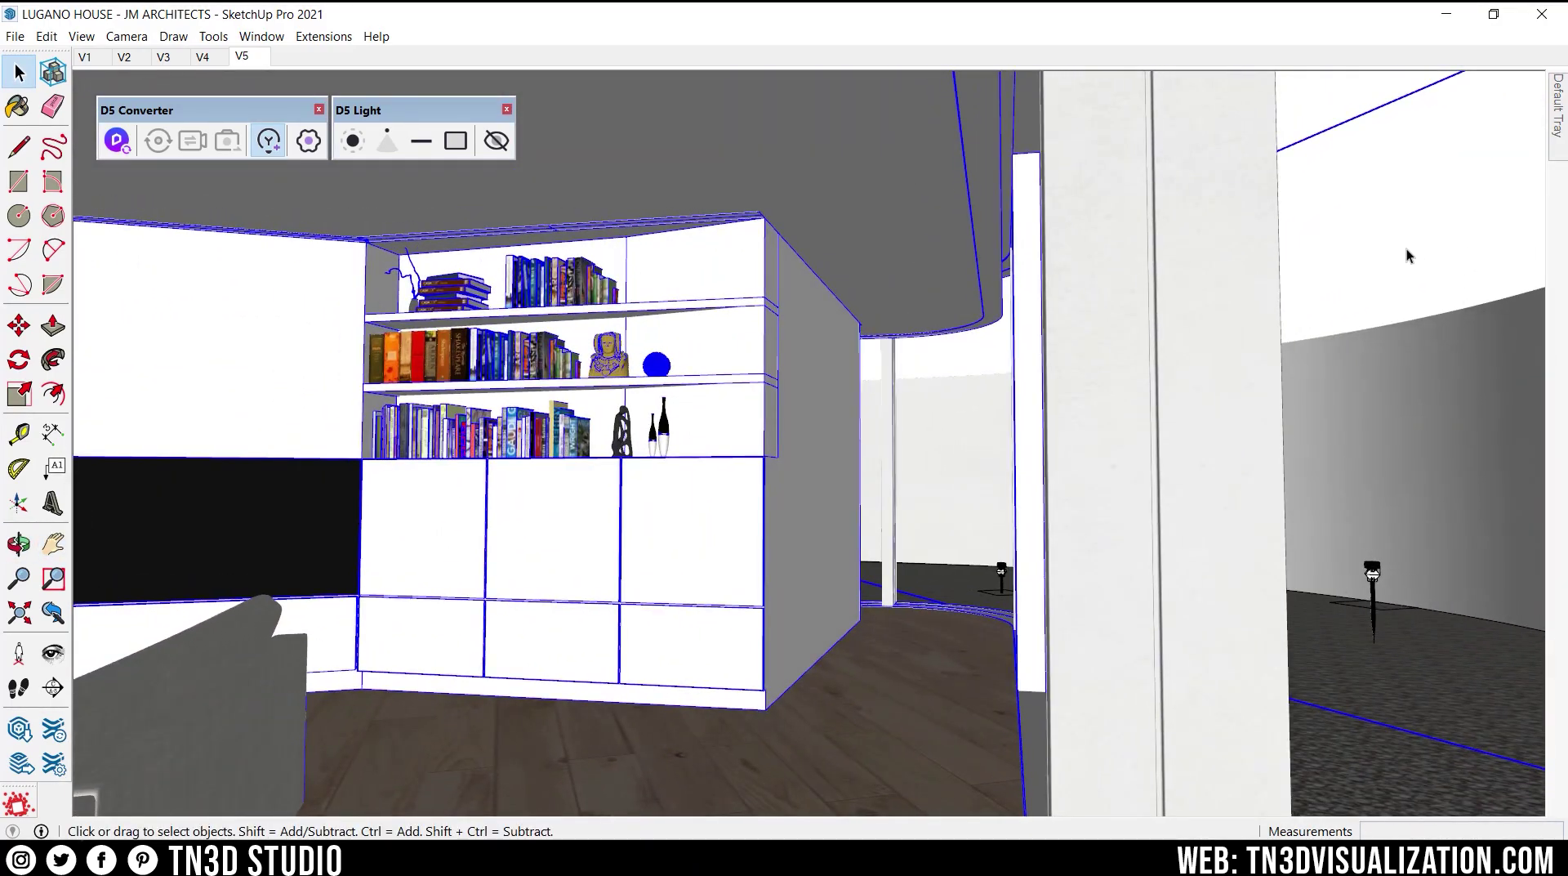
pyautogui.moveTo(1407, 255); pyautogui.dragTo(1275, 252, button='middle')
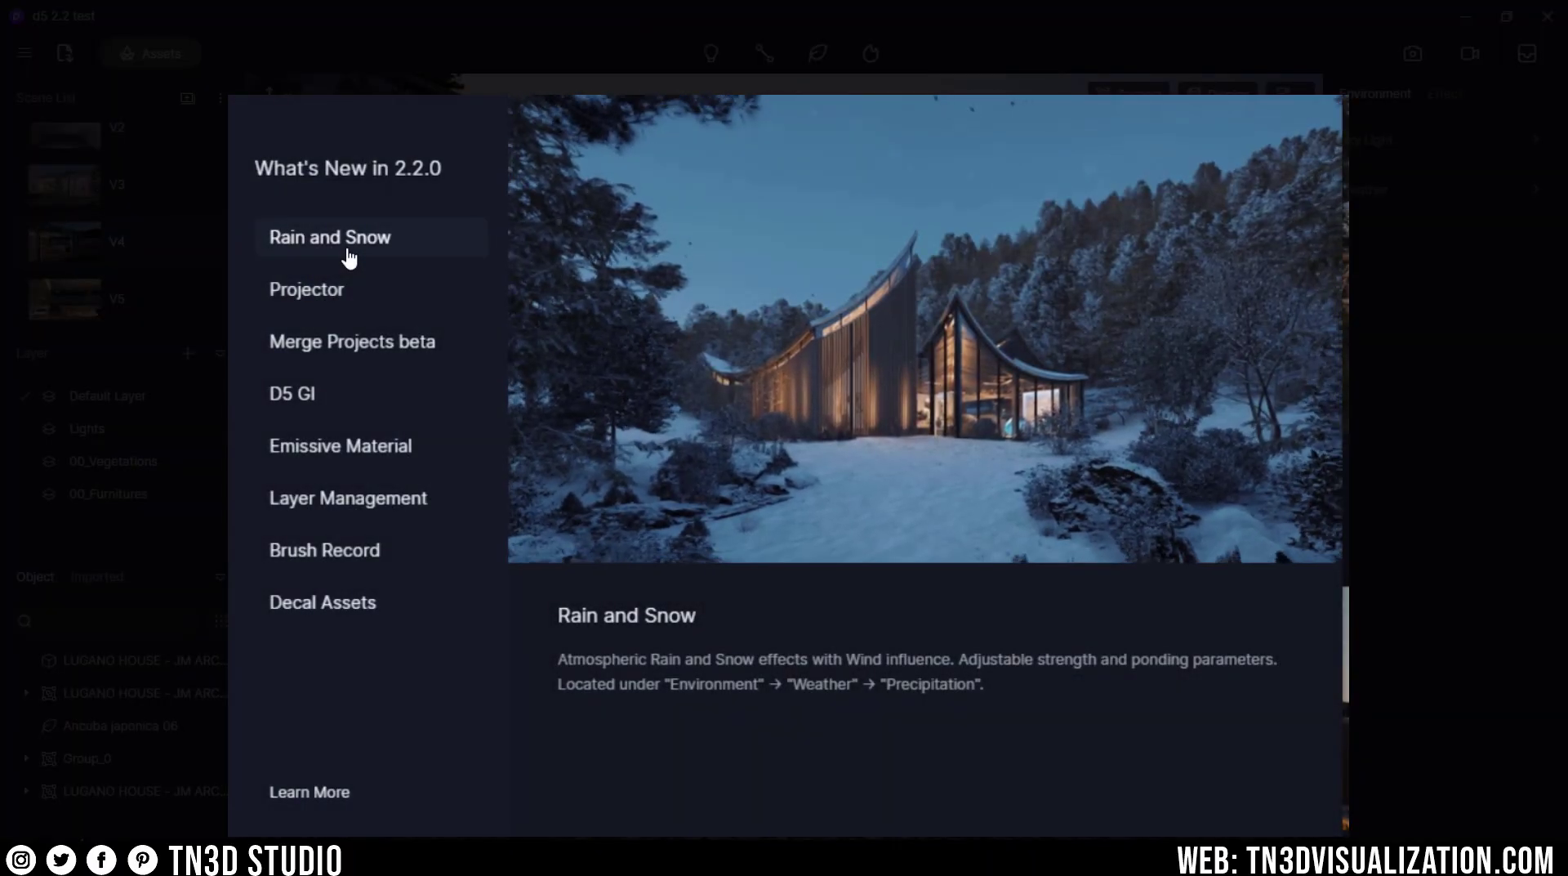
# Step: Dismiss the What's New in 2.2.0 overview to reveal the V4 exterior view
pyautogui.press('Escape')
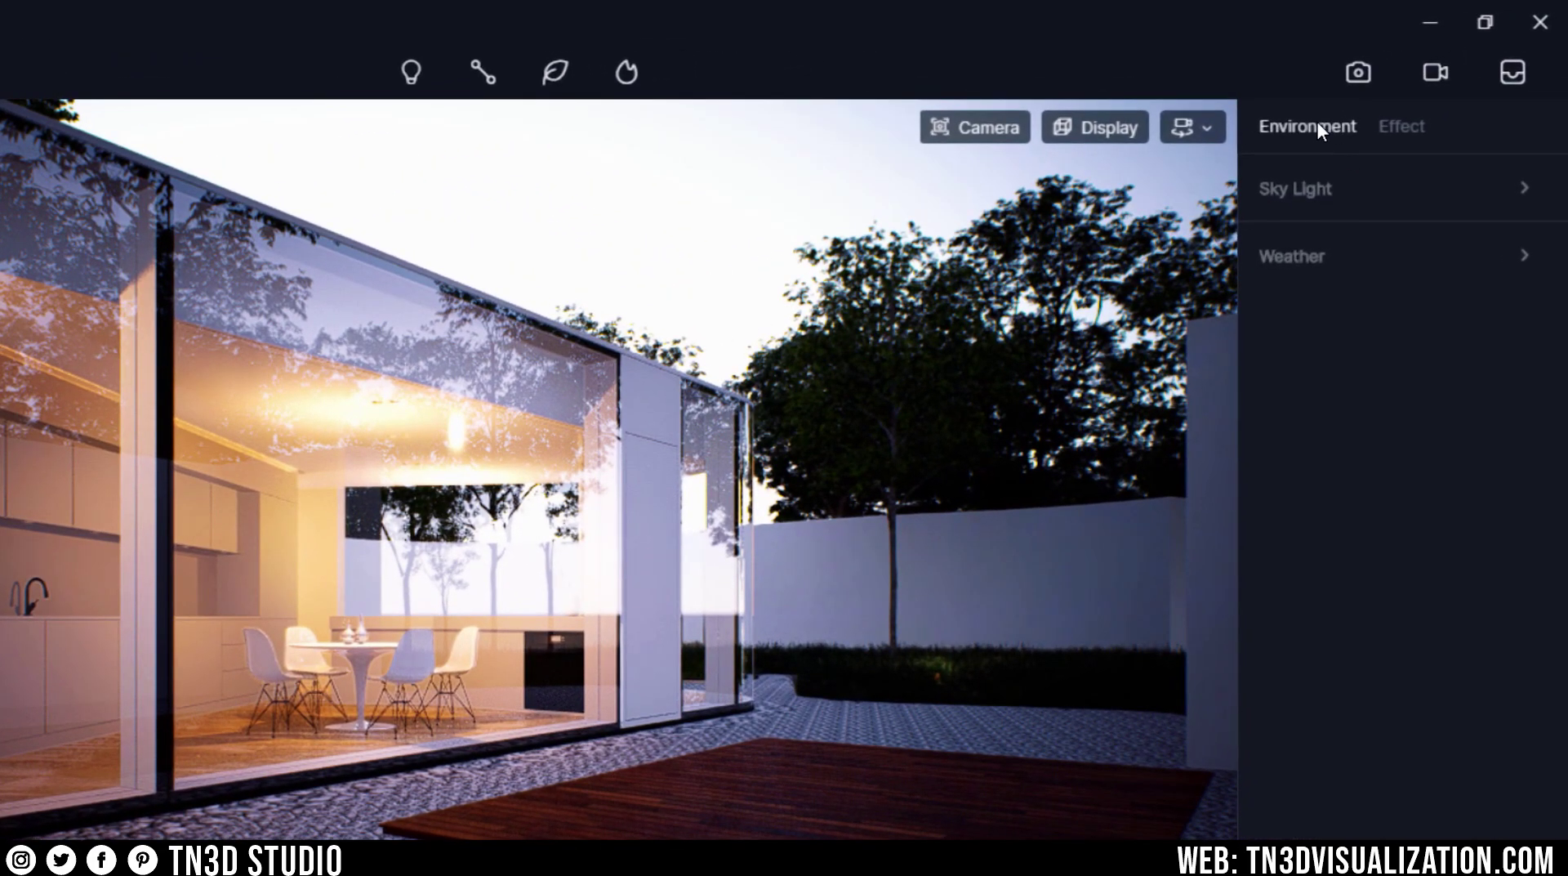
# Step: Under Weather, switch on Precipitation so rain falls at Strength 0.5 with Ponding 0.5
pyautogui.click(1346, 256)
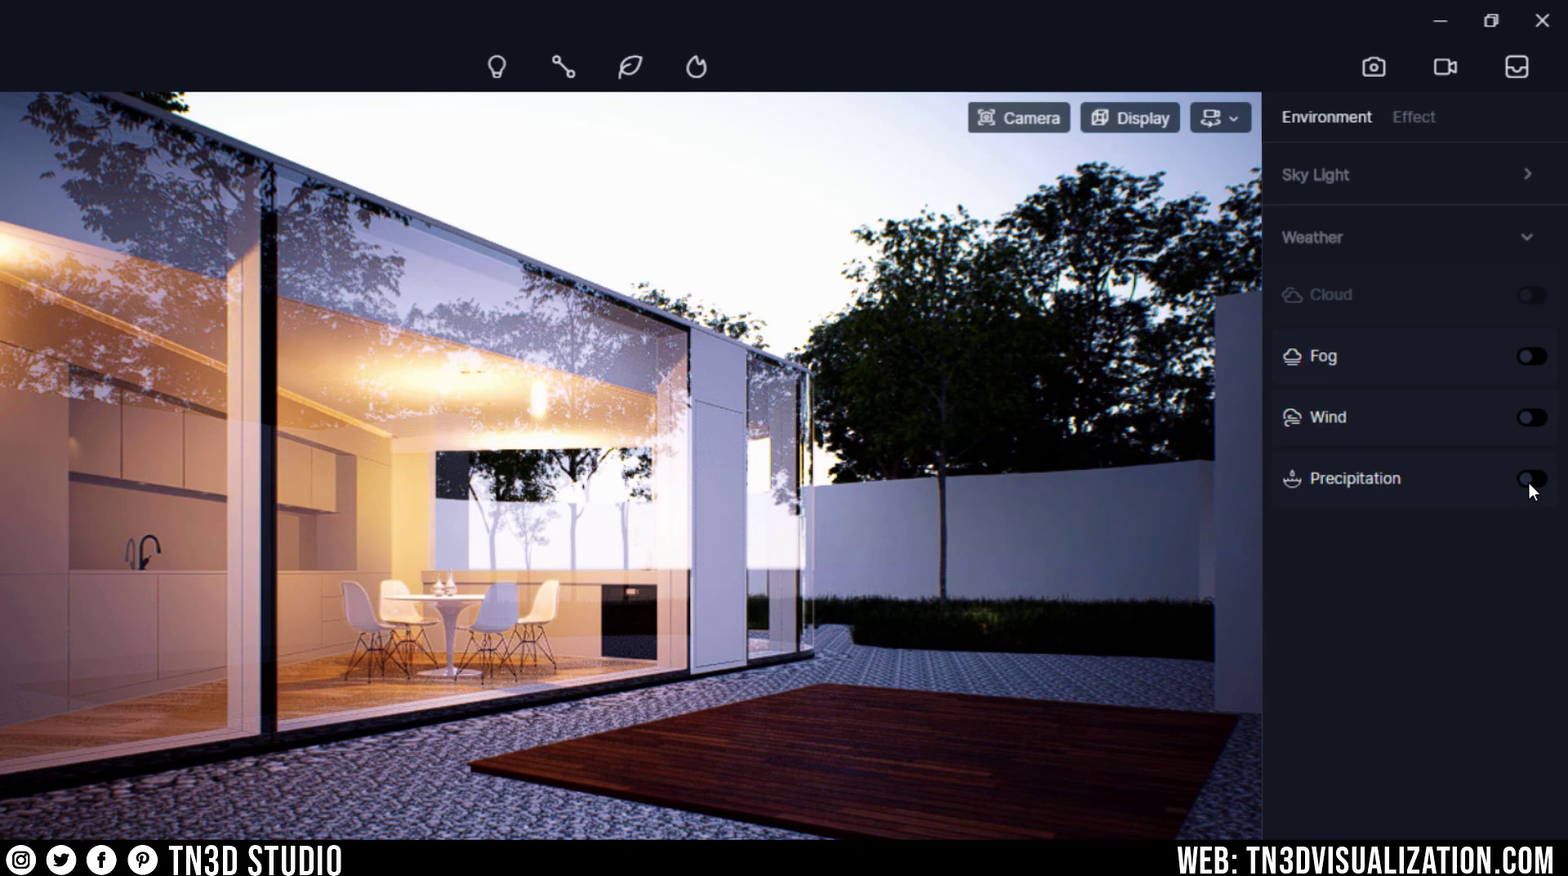
pyautogui.click(1529, 480)
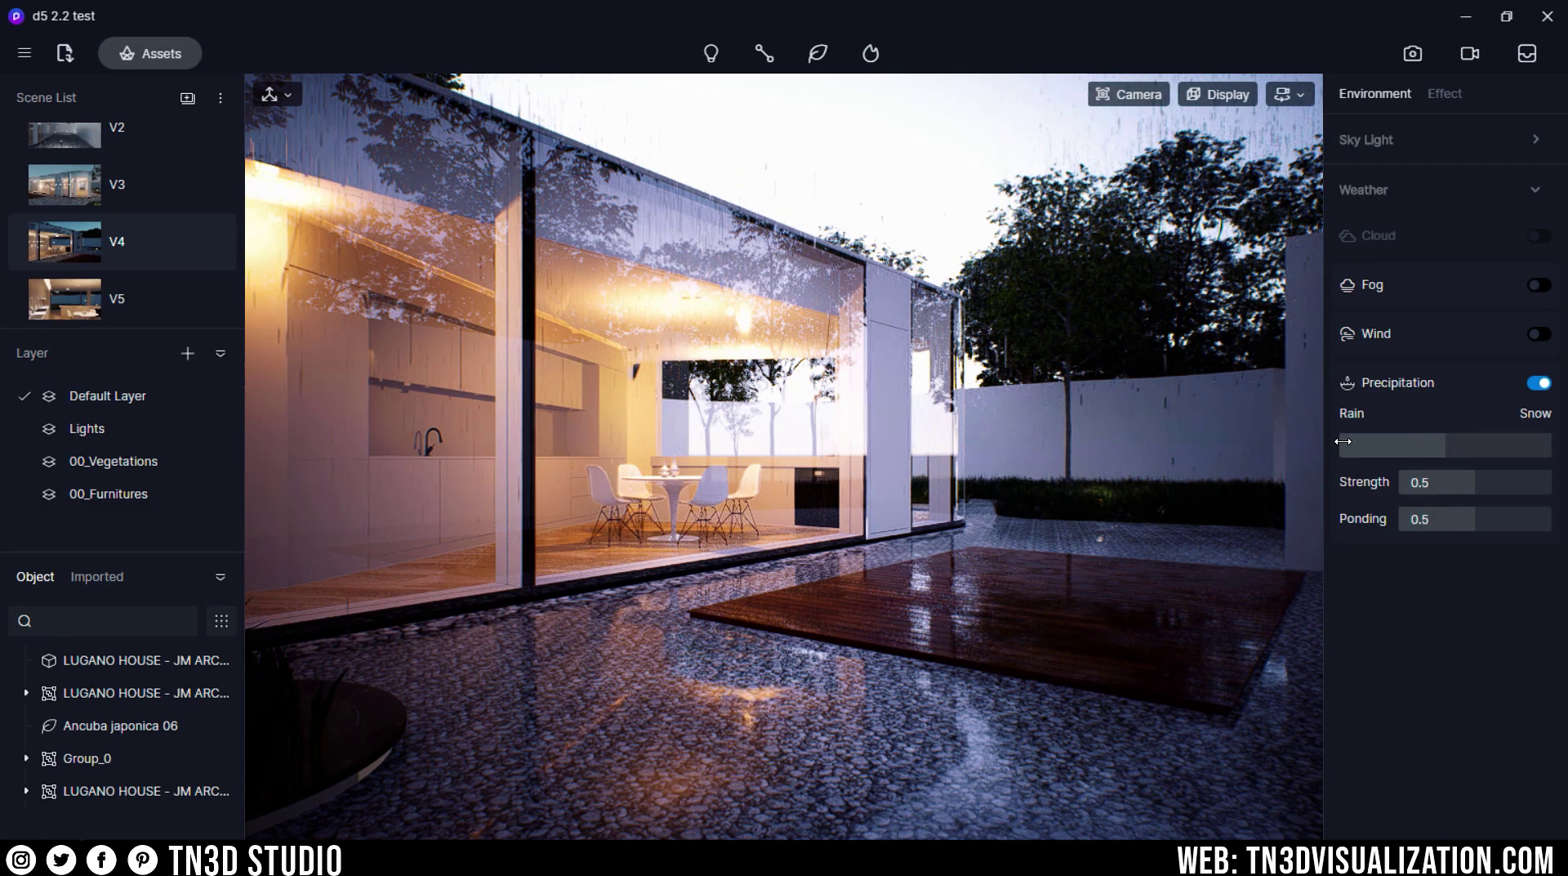
# Step: Nudge the Rain/Snow slider, then drop precipitation strength to 0 and raise it back up
pyautogui.moveTo(1343, 441); pyautogui.dragTo(1393, 452)
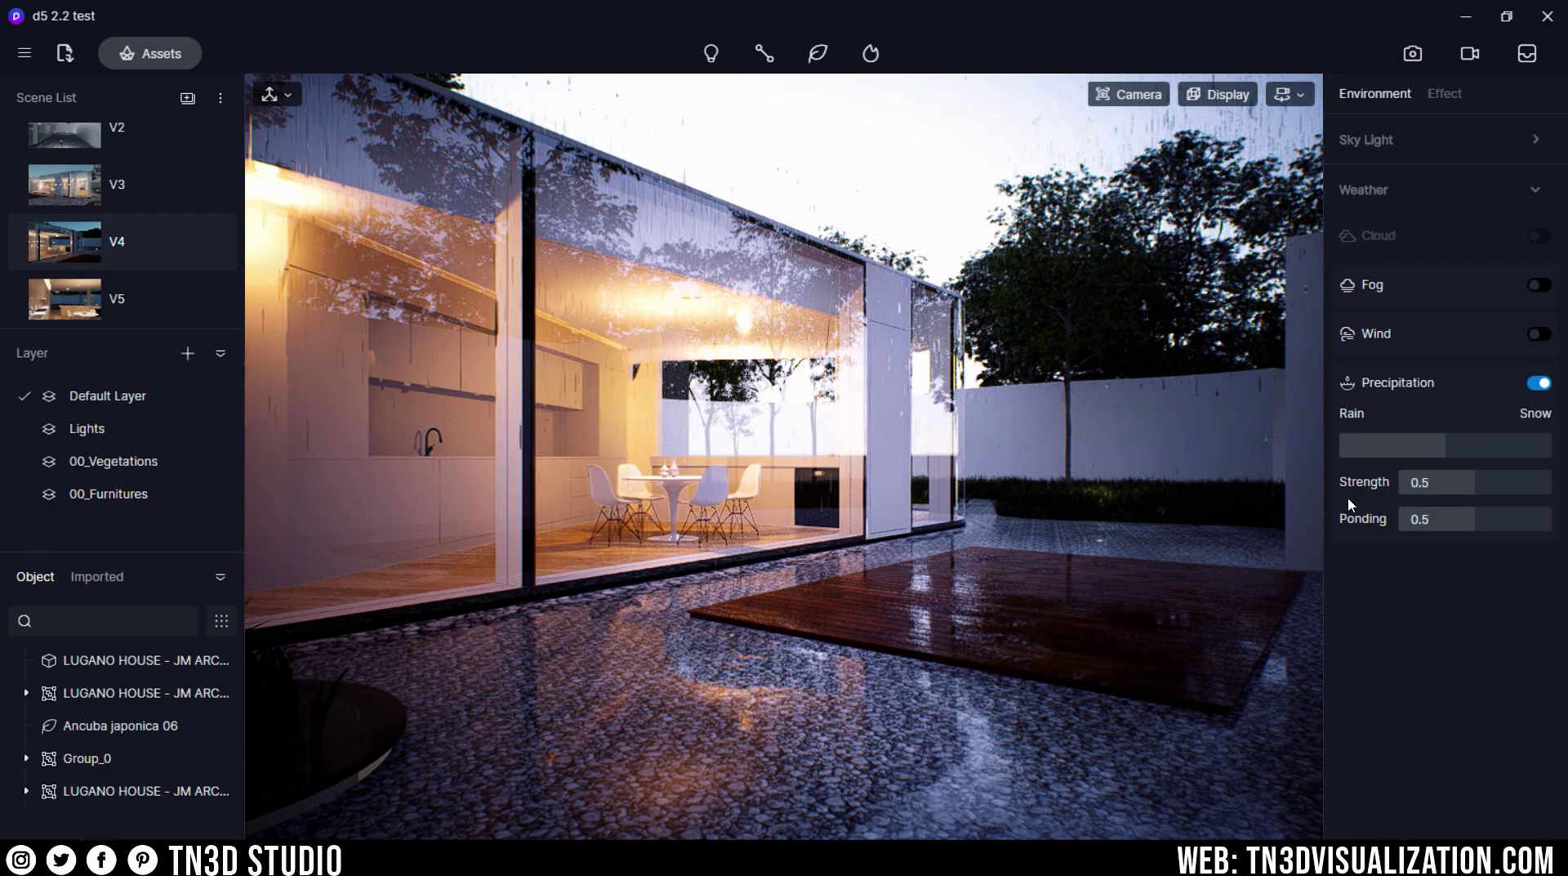
pyautogui.click(1459, 484)
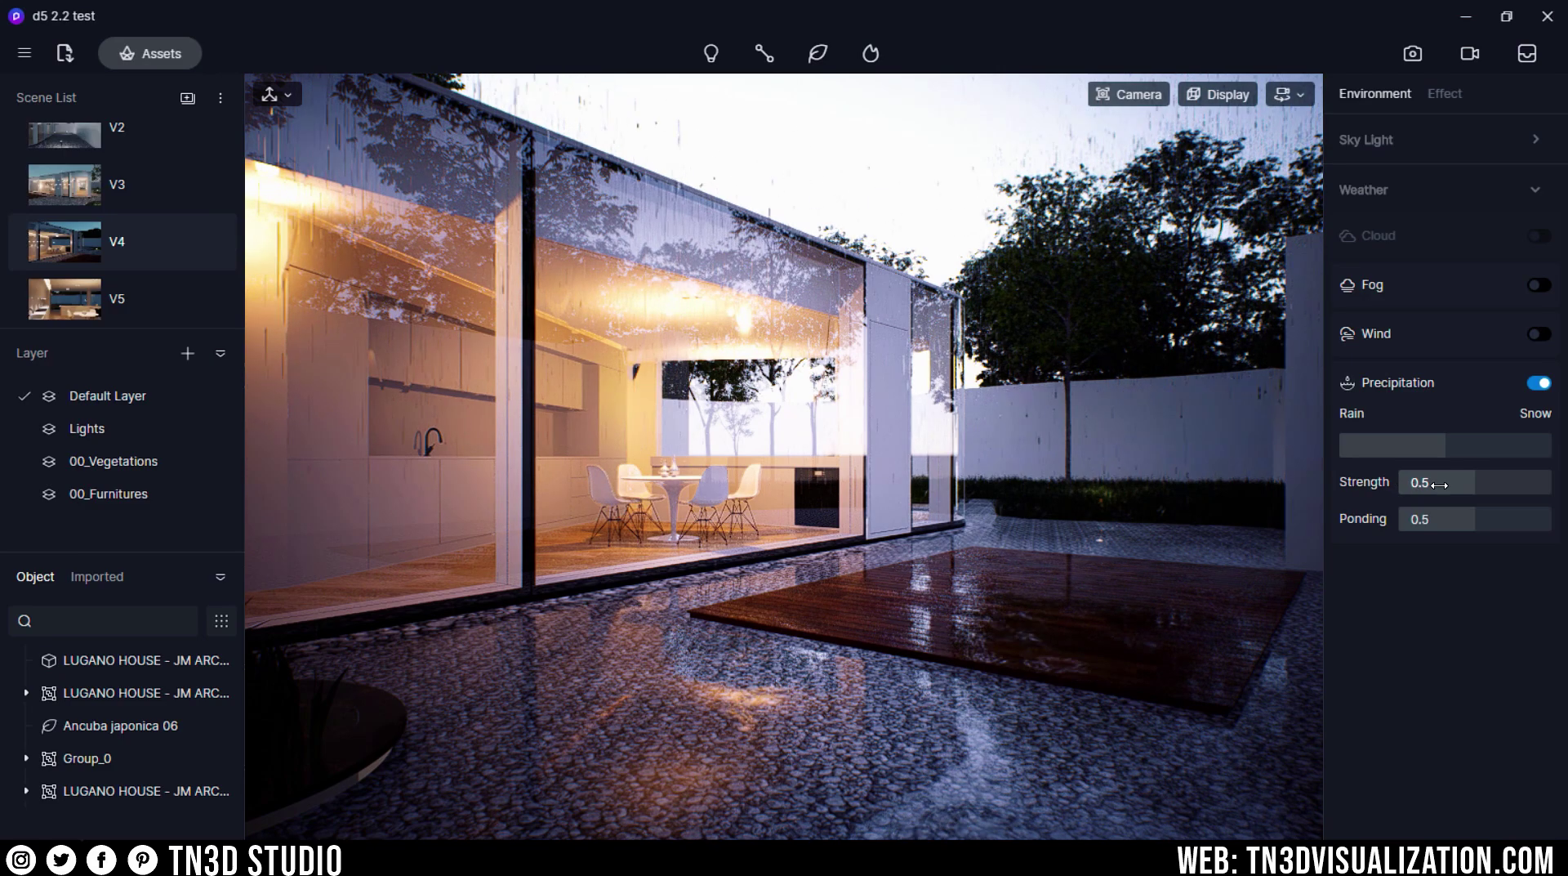
pyautogui.moveTo(1459, 483); pyautogui.dragTo(1387, 485)
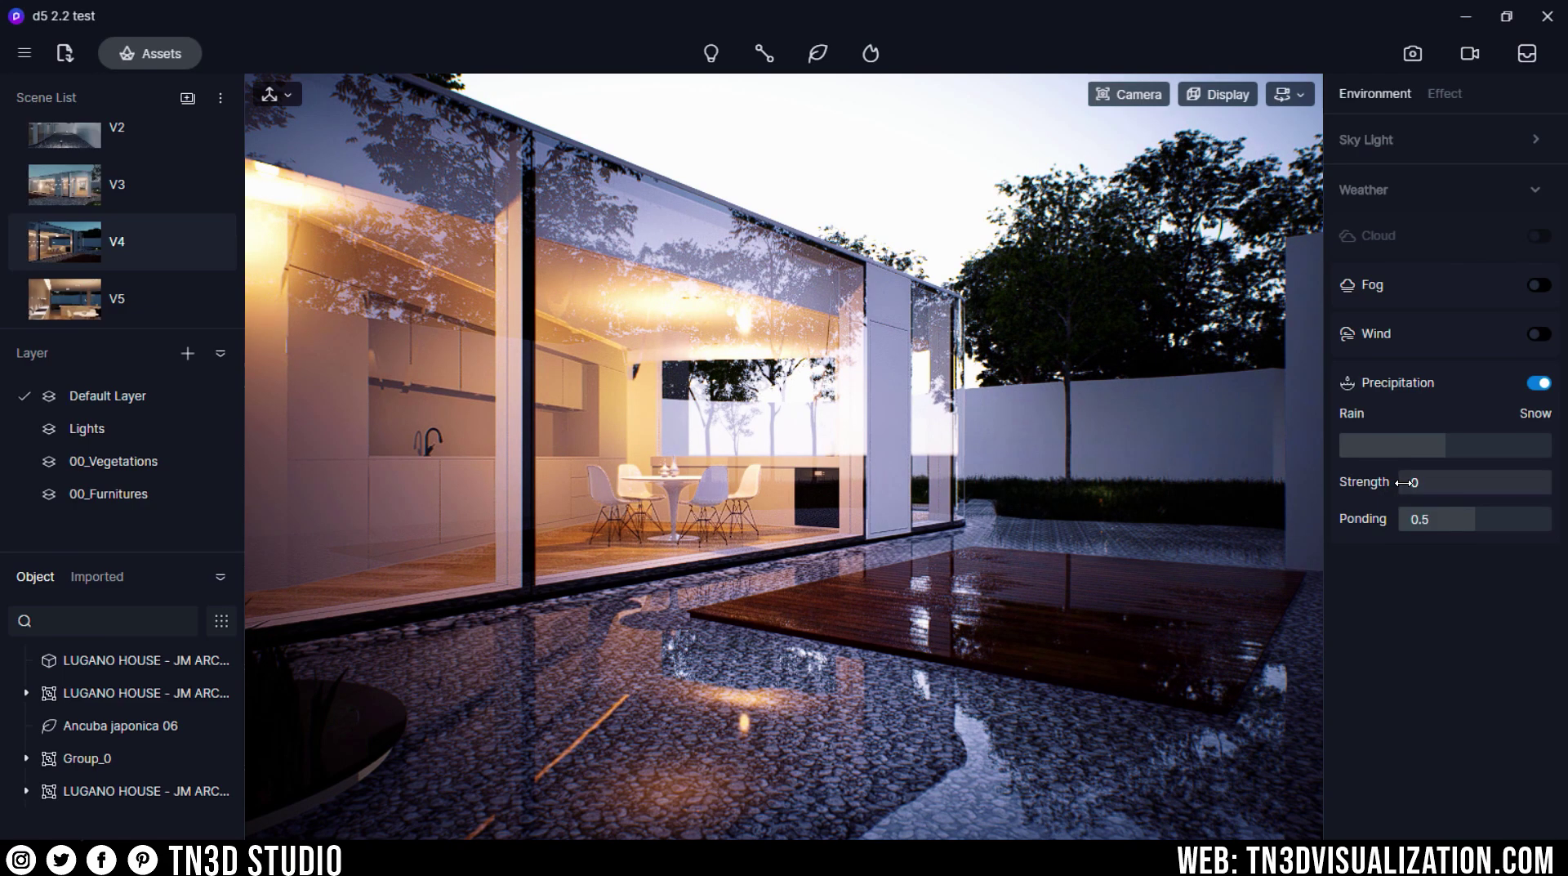
pyautogui.moveTo(1406, 483); pyautogui.dragTo(1564, 490)
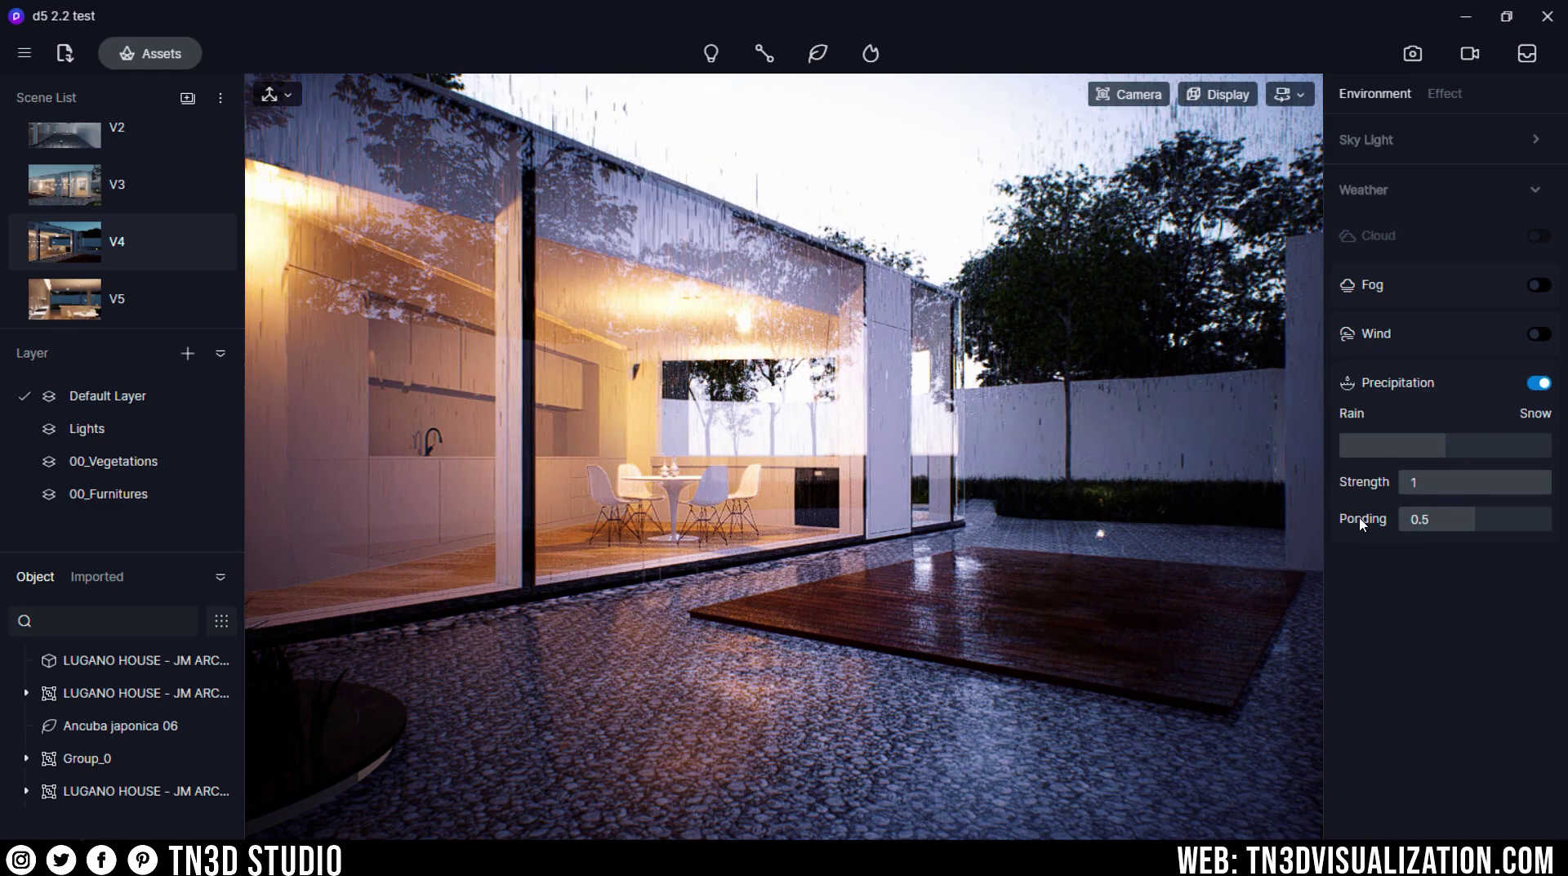
# Step: Drop Ponding to 0, then raise it back to 1 for full puddle reflections
pyautogui.moveTo(1478, 520); pyautogui.dragTo(1397, 521)
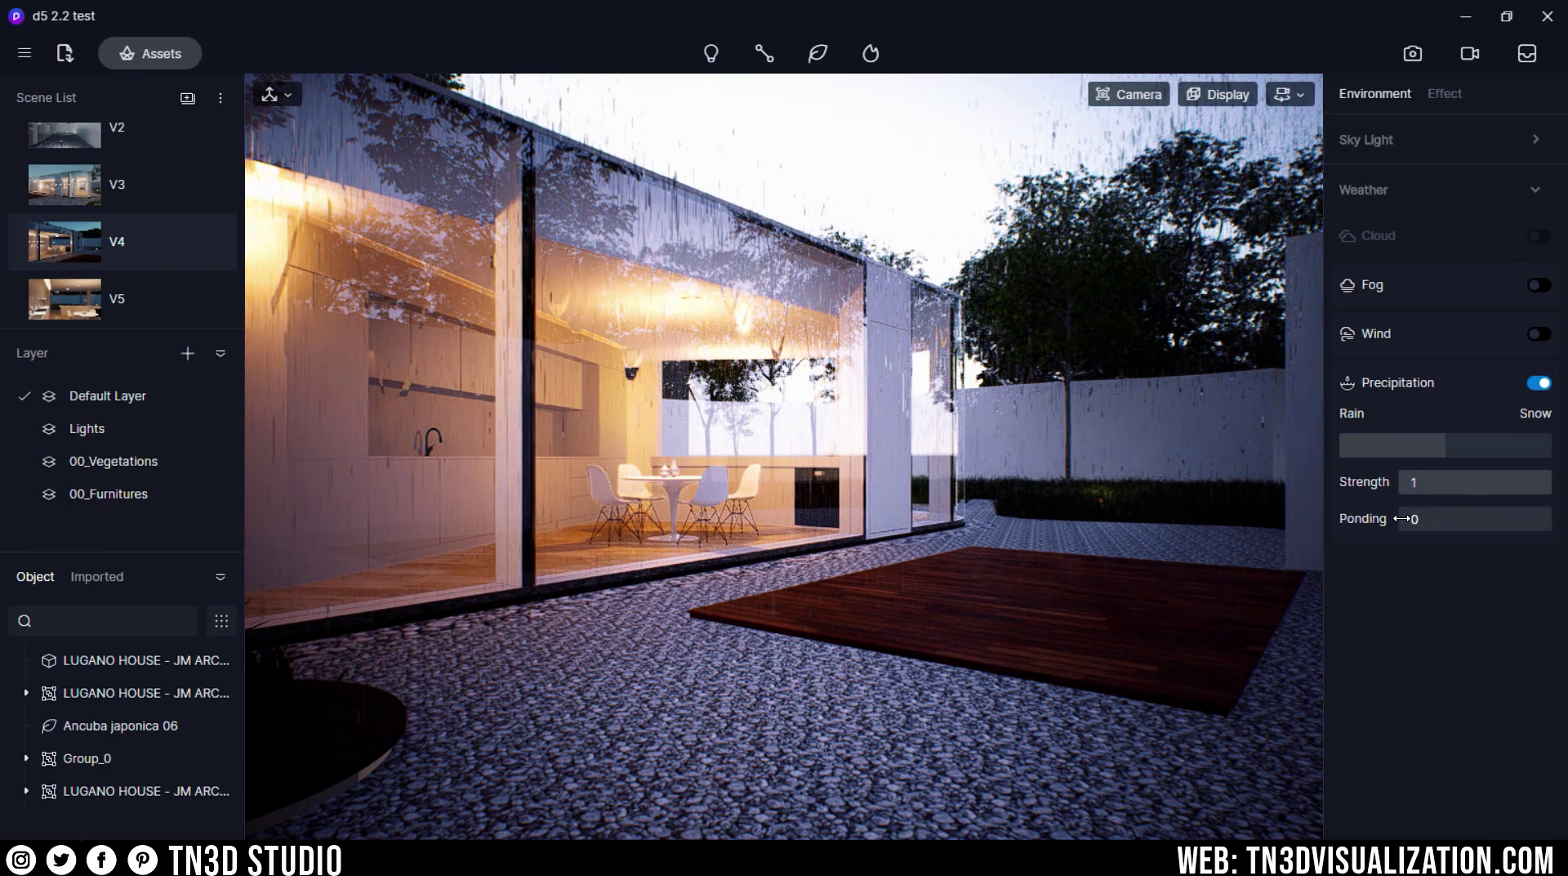
pyautogui.moveTo(1403, 519); pyautogui.dragTo(1462, 519)
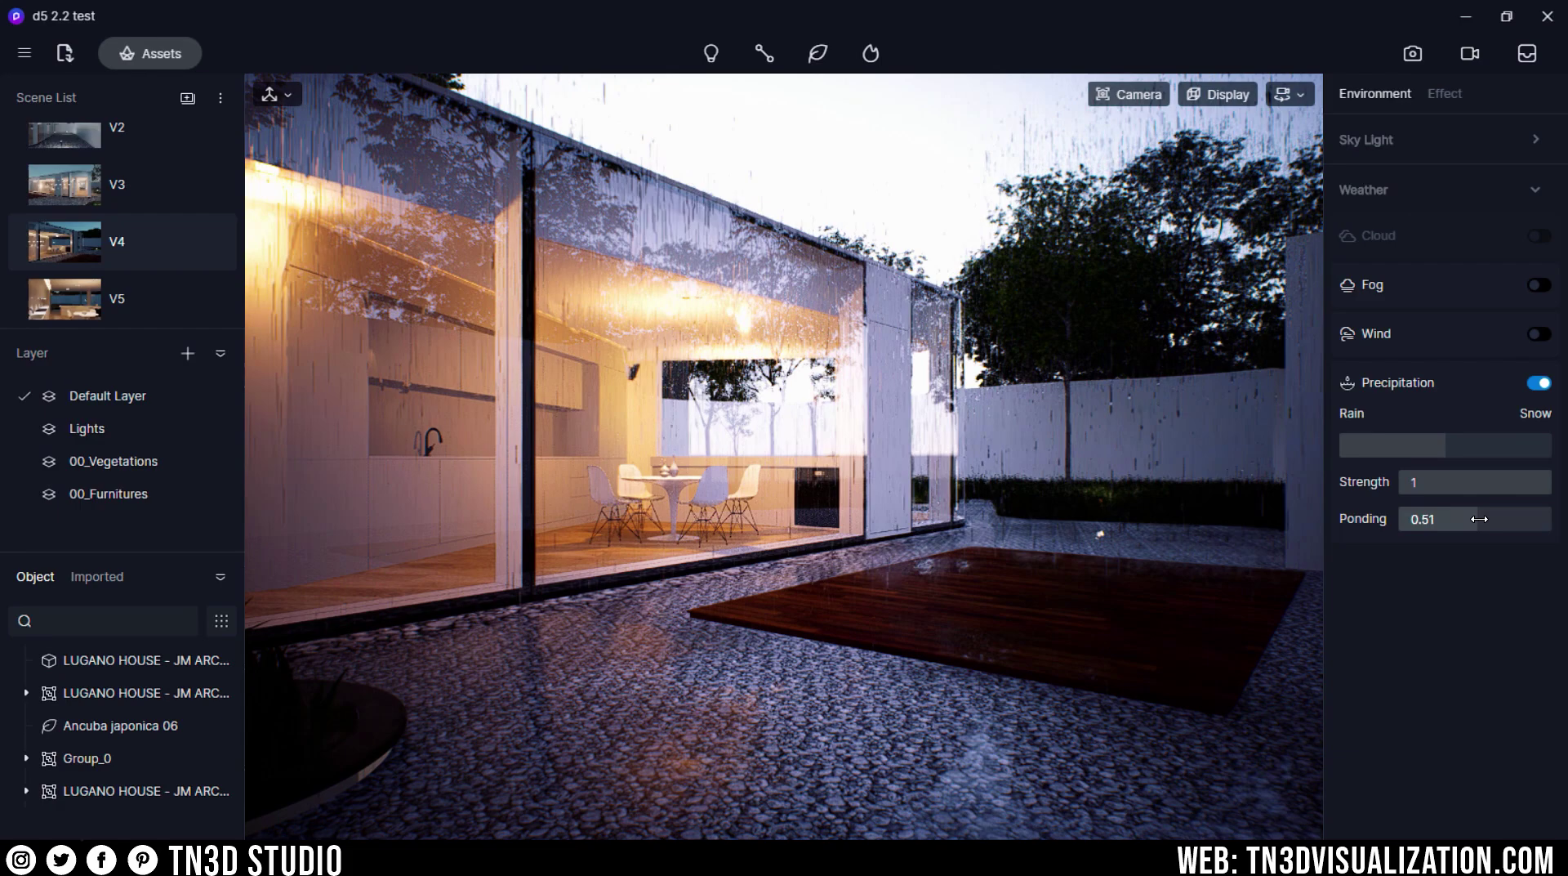
pyautogui.moveTo(1505, 517); pyautogui.dragTo(1524, 517)
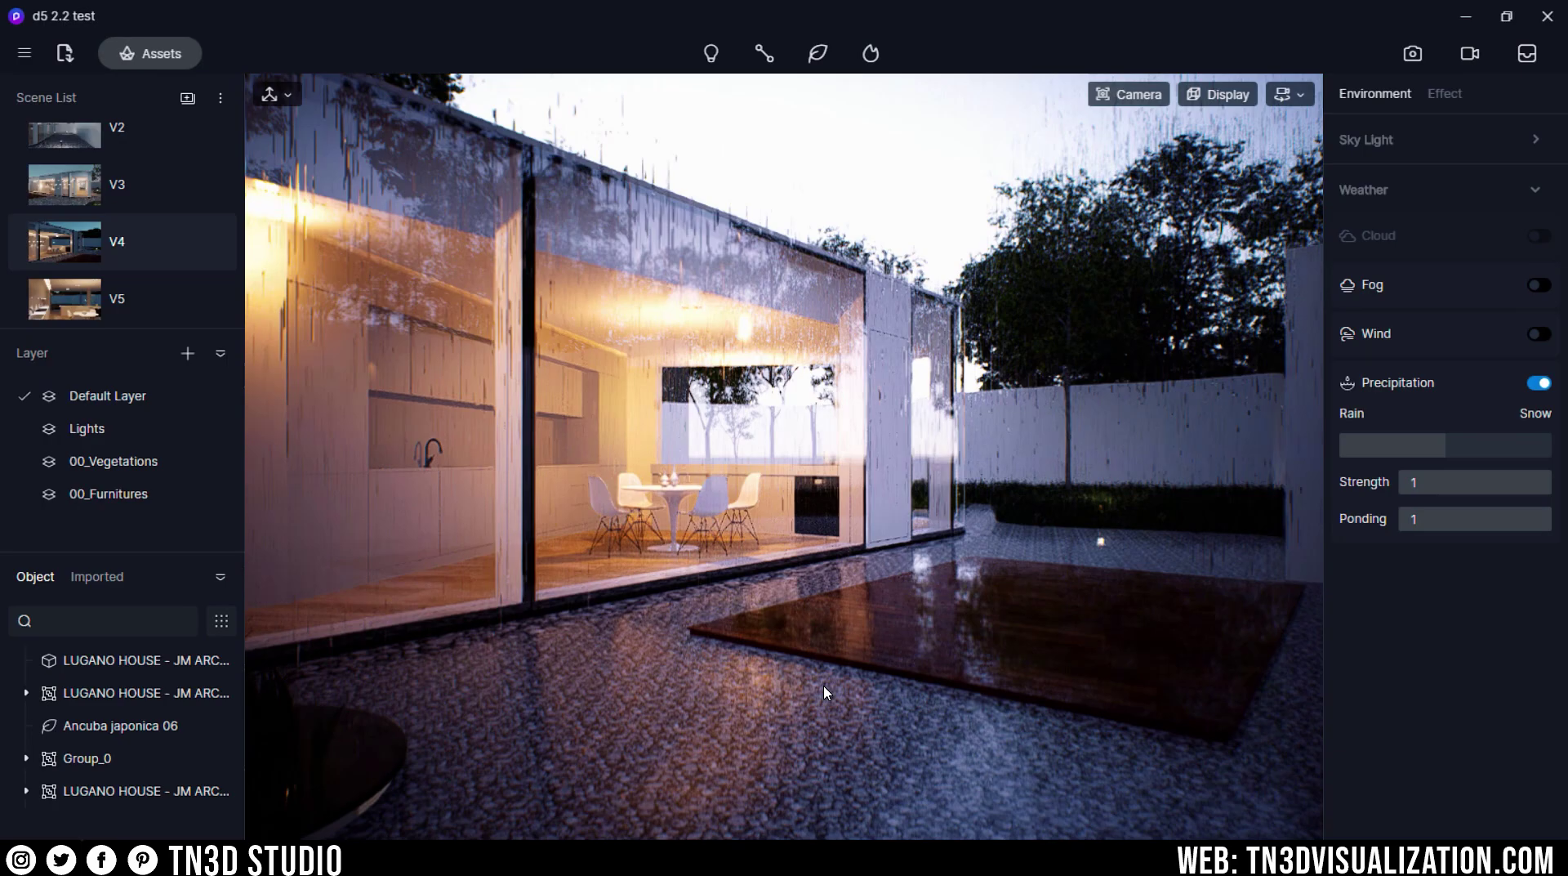
# Step: Lower the camera to ground level with Q, then fly forward with W into the kitchen
pyautogui.press('q')
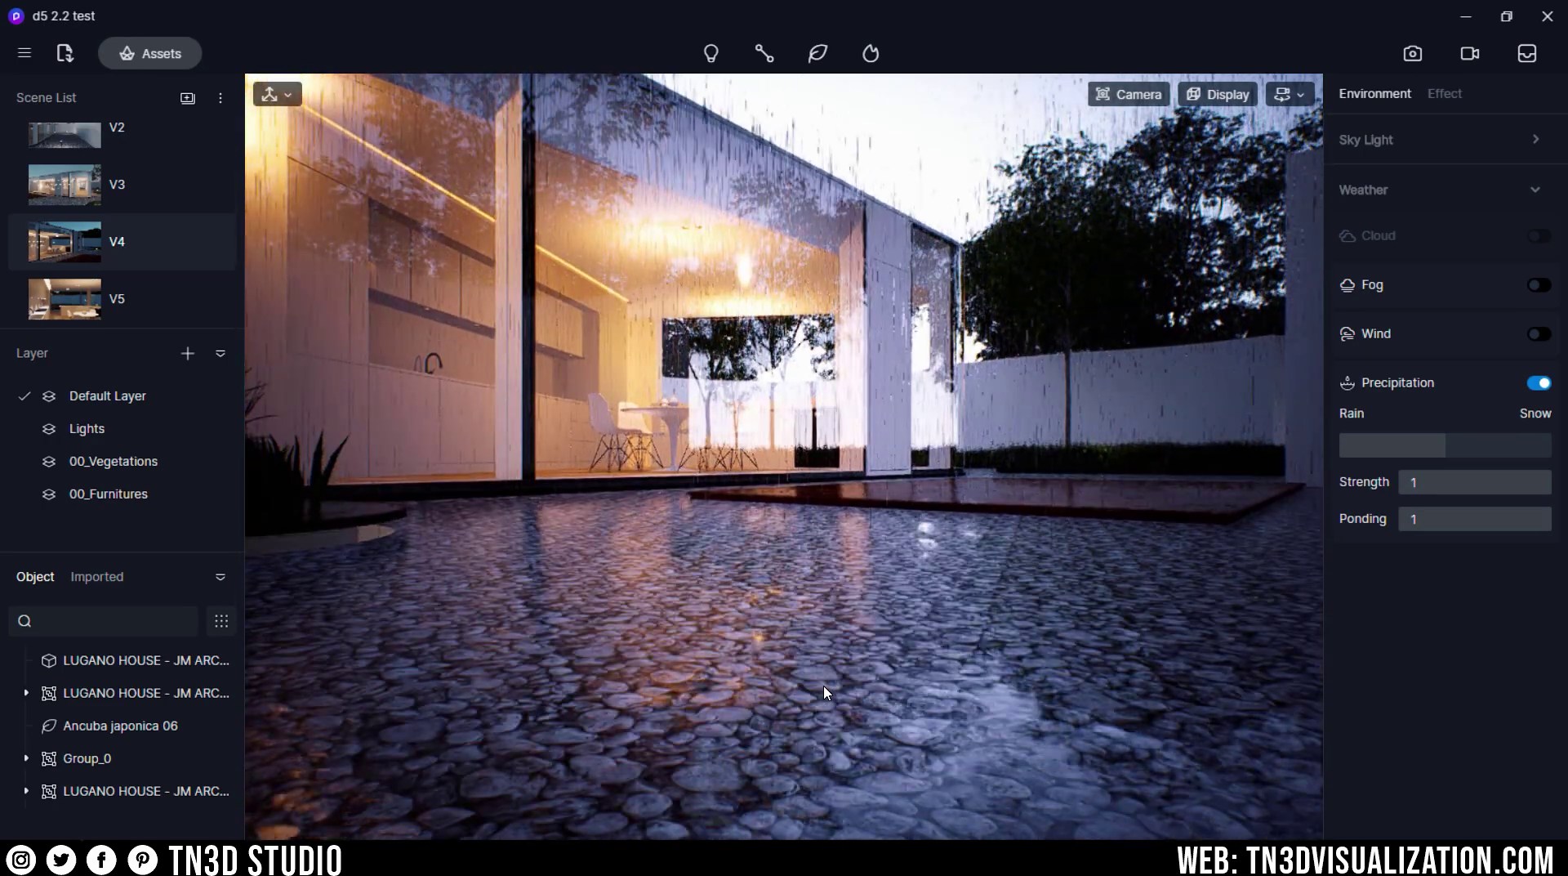
pyautogui.press('q')
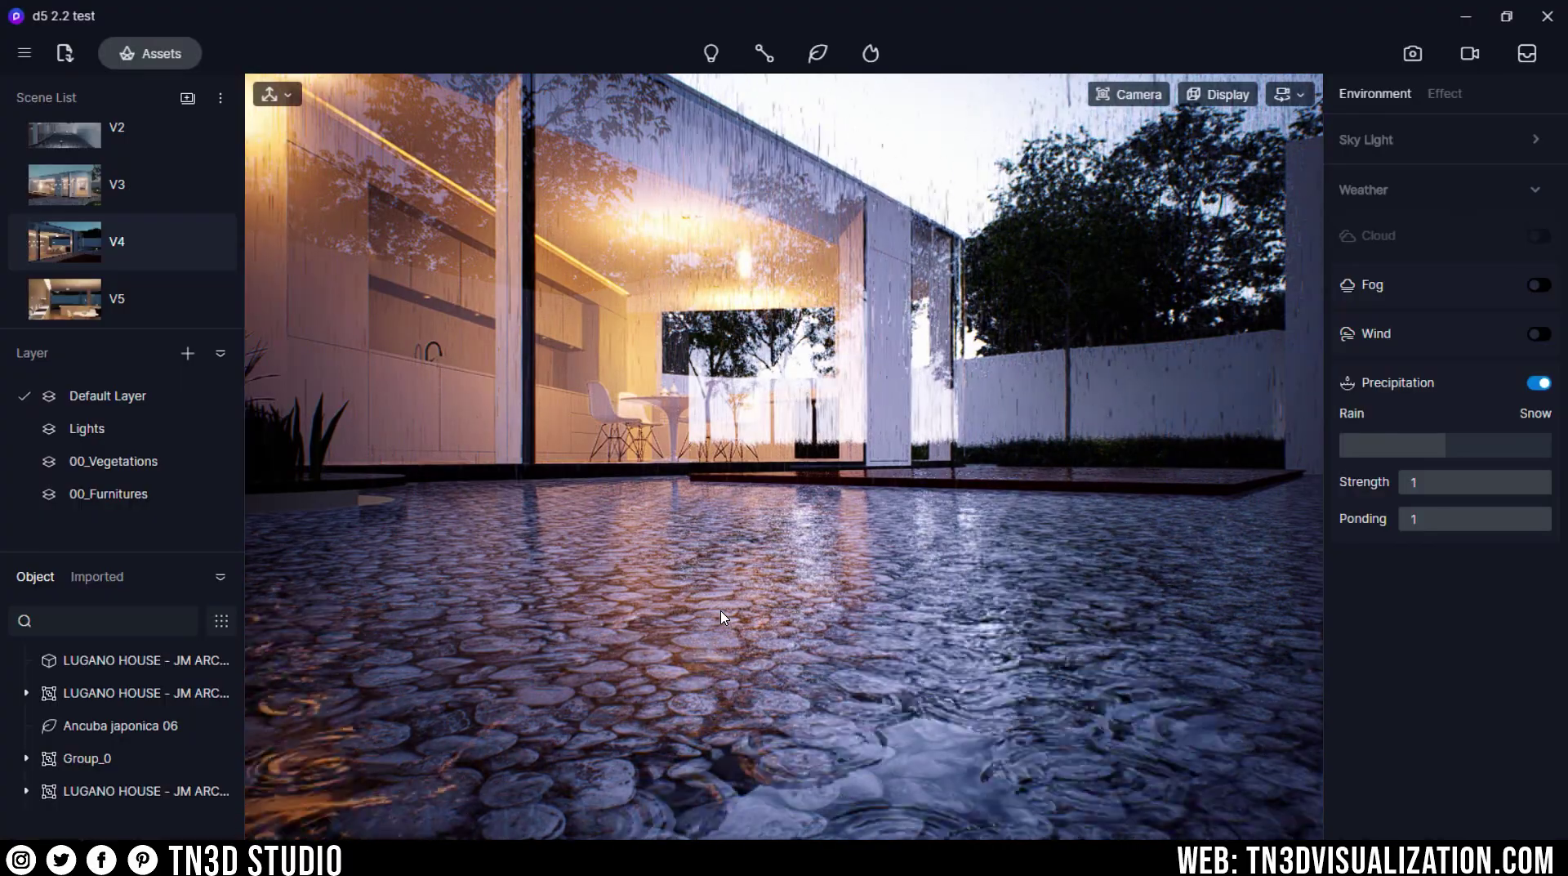
pyautogui.press('w')
pyautogui.press('w')
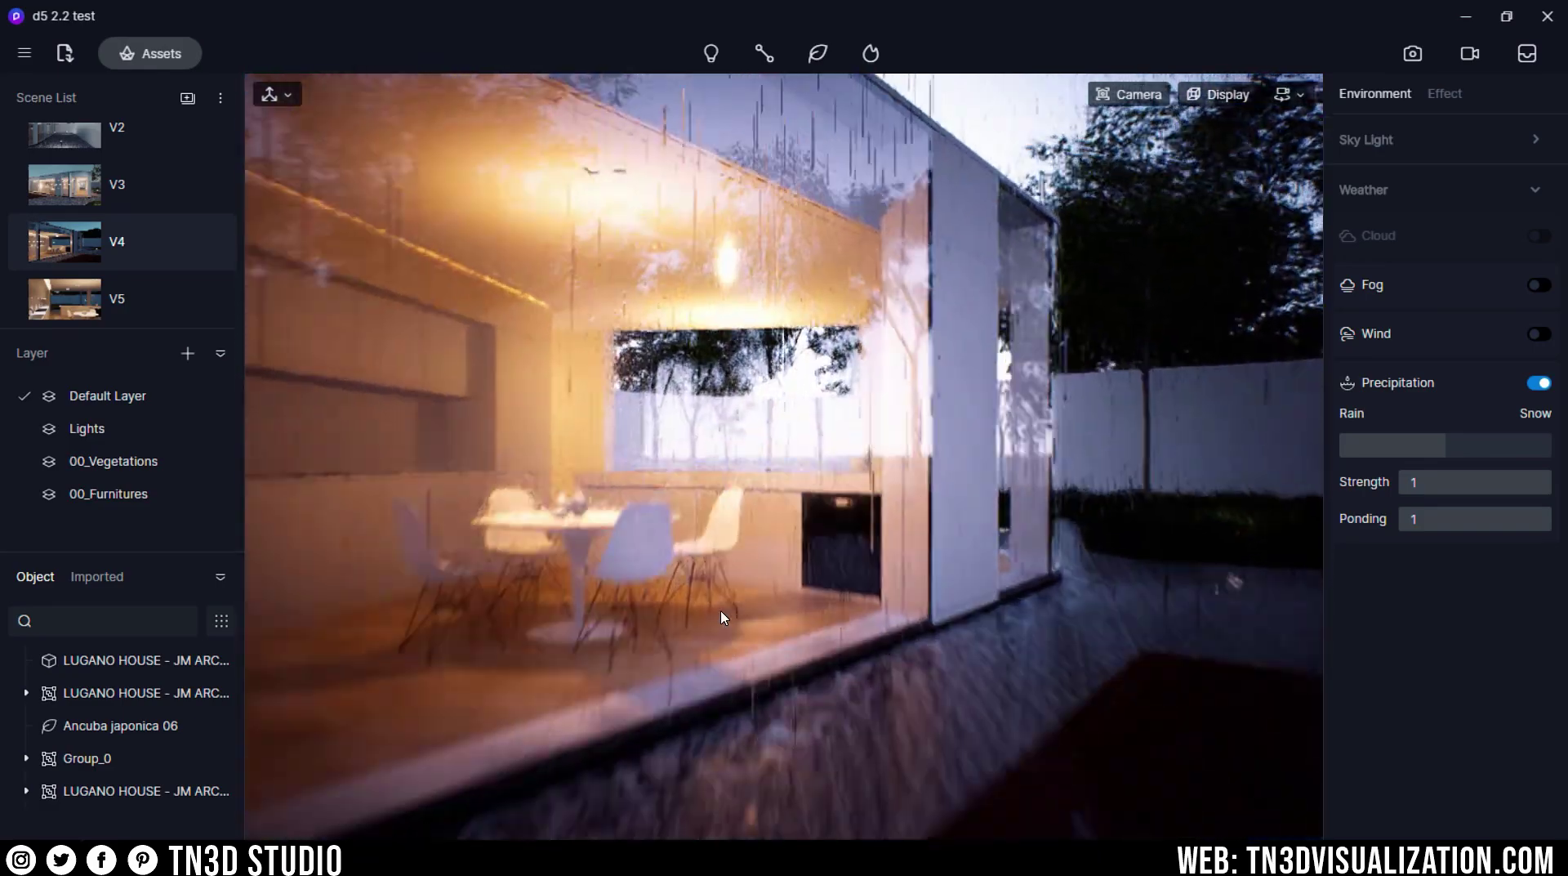
pyautogui.press('w')
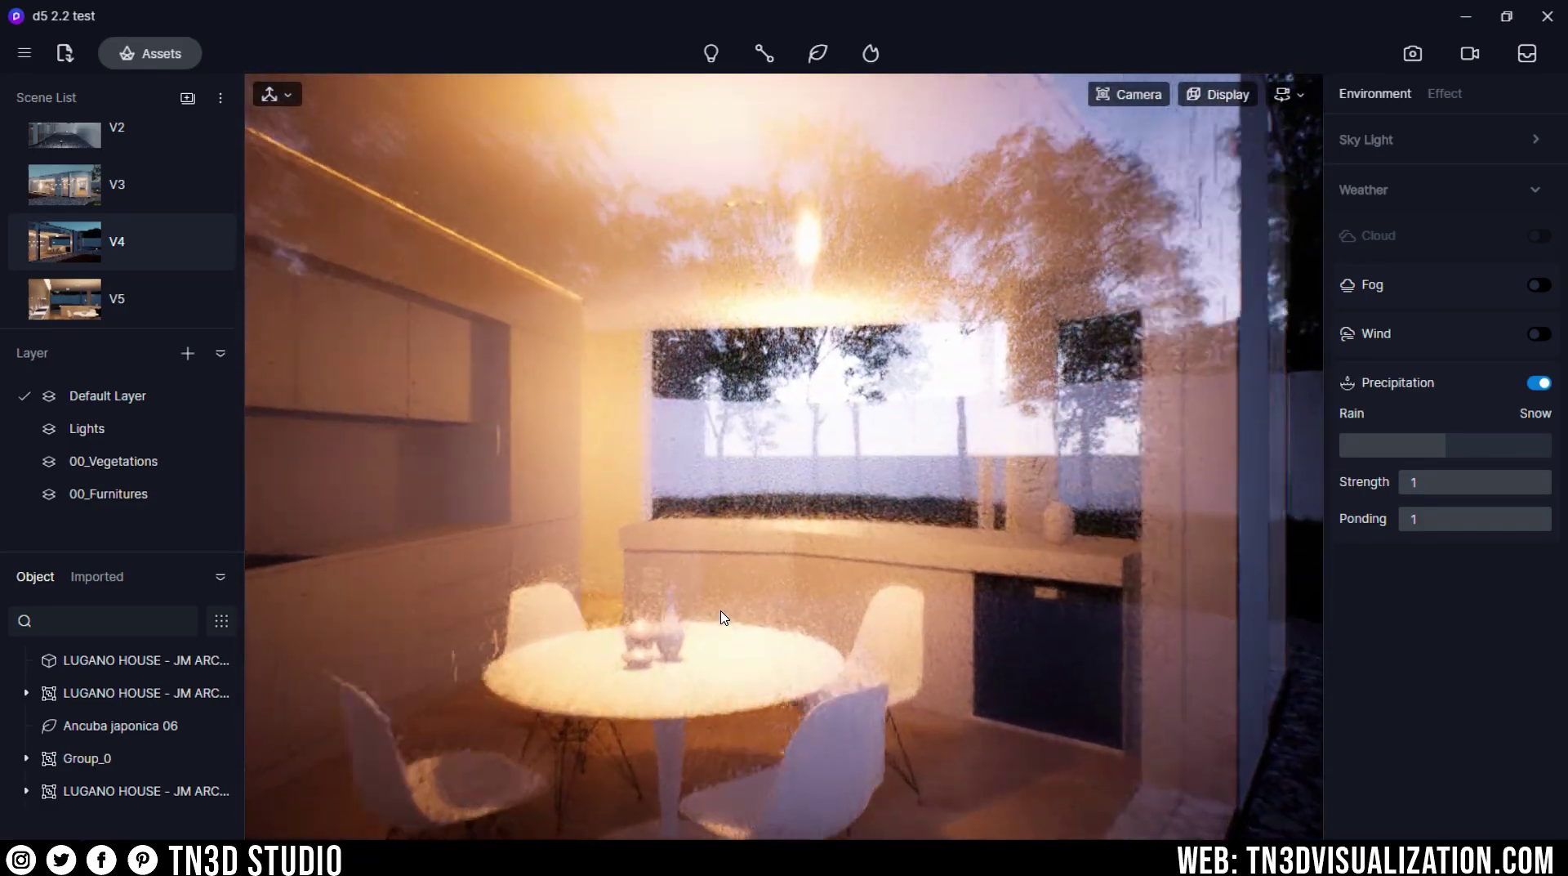
pyautogui.press('w')
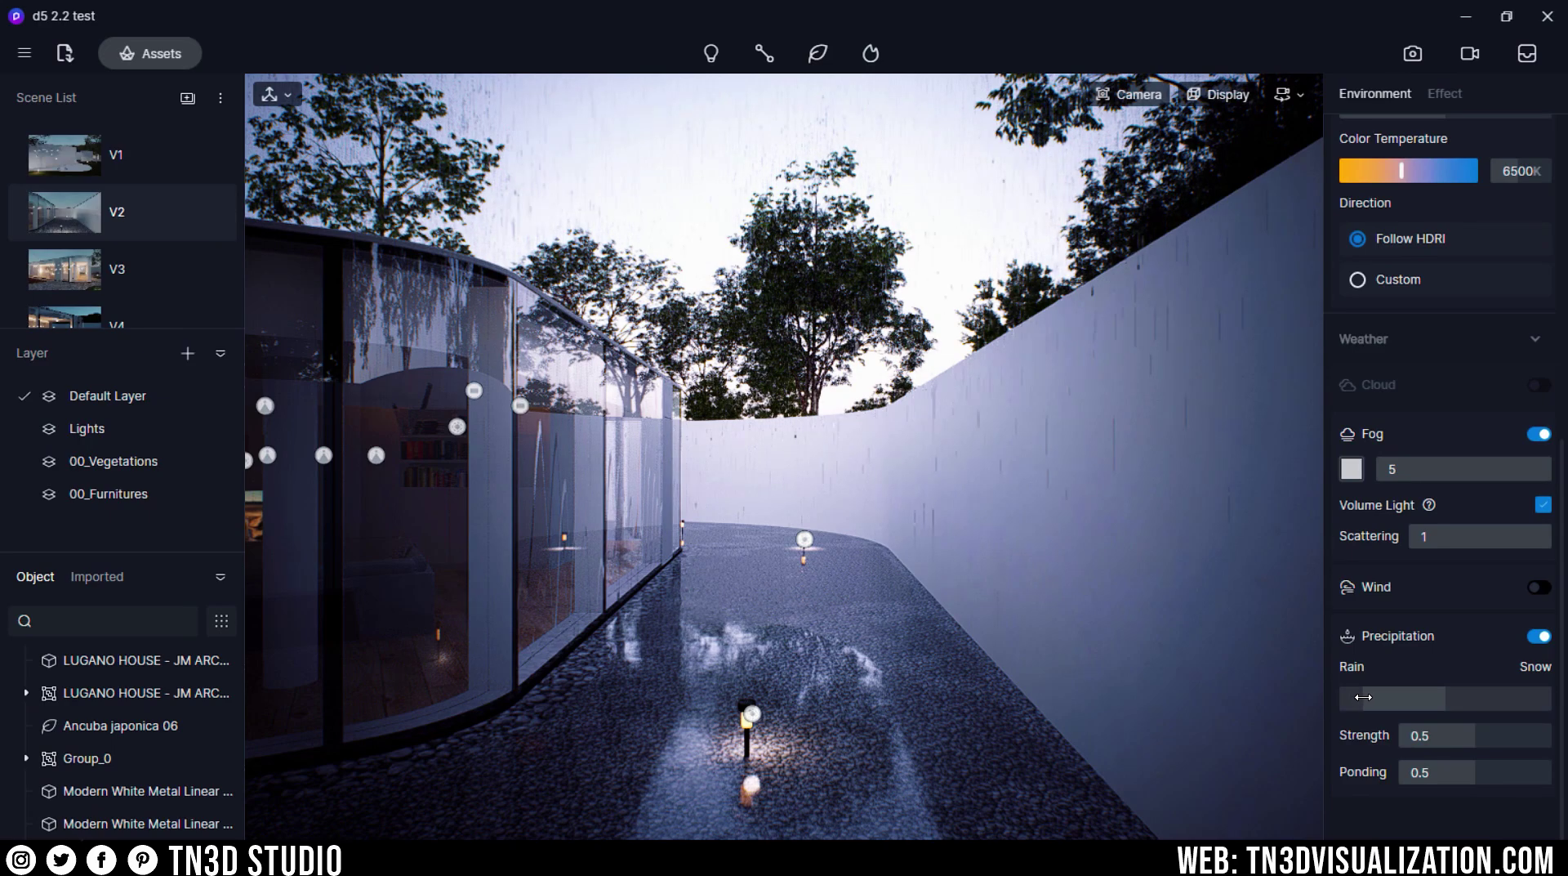
# Step: Slide Rain/Snow fully to Snow and raise Strength and Ponding to 1
pyautogui.moveTo(1363, 697); pyautogui.dragTo(1557, 700)
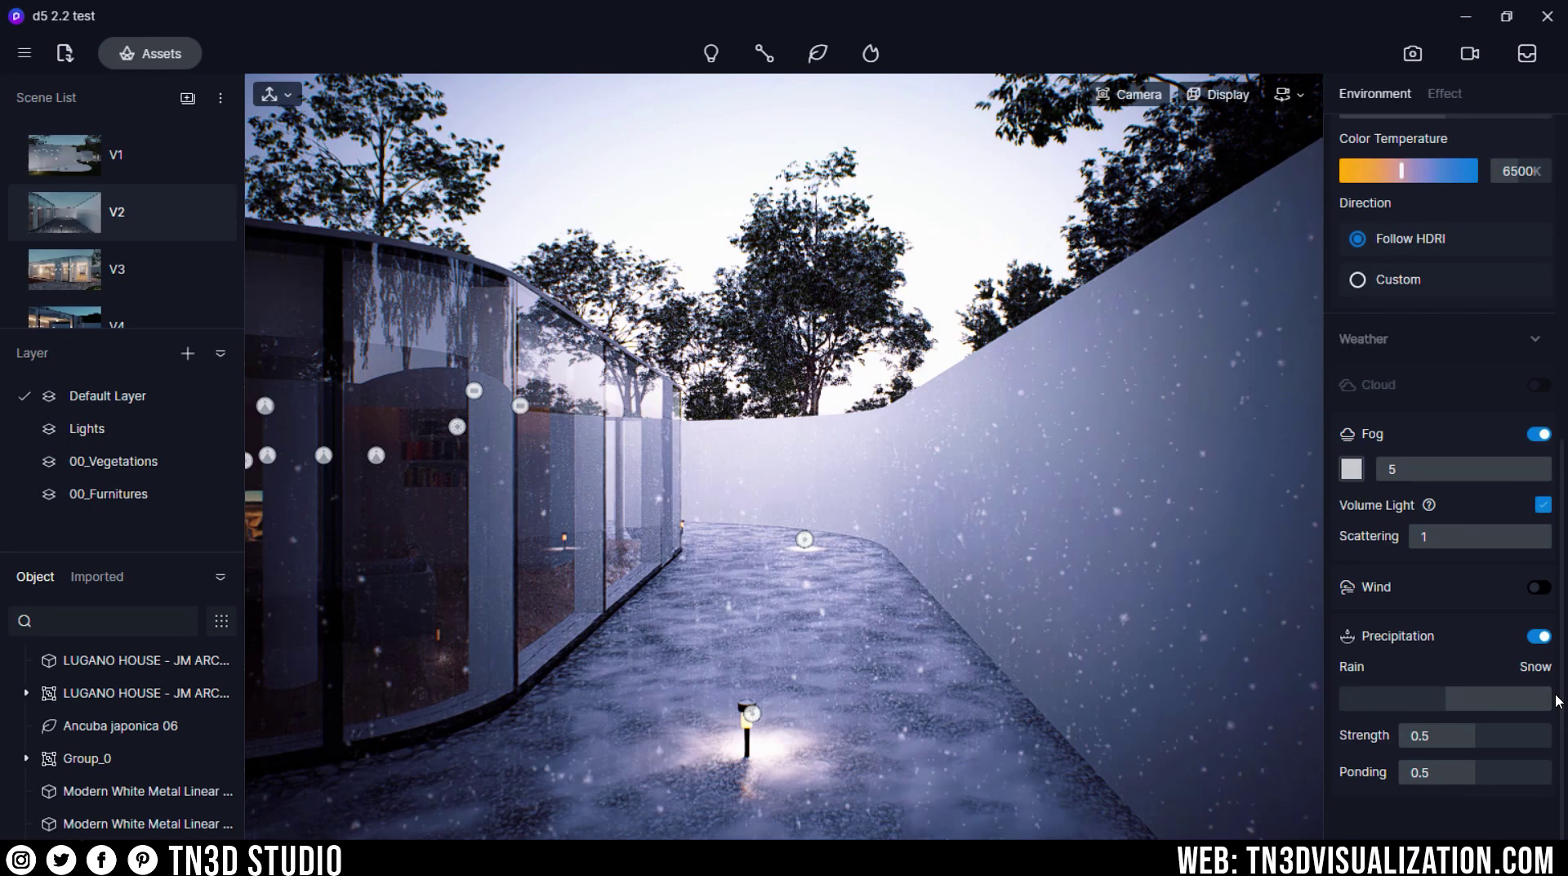
pyautogui.moveTo(1476, 732); pyautogui.dragTo(1560, 733)
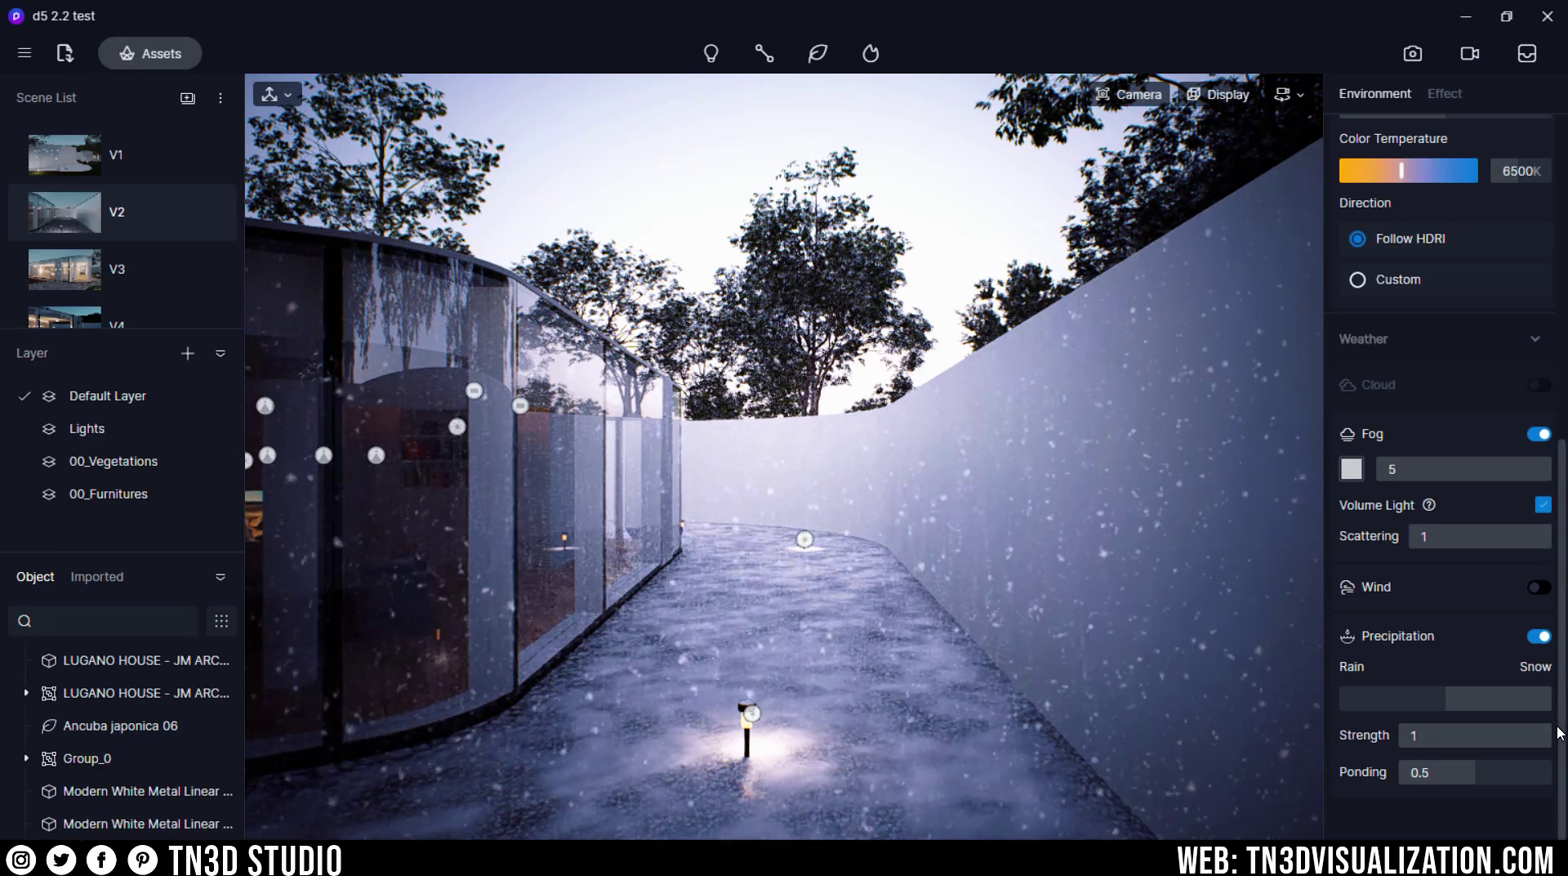
pyautogui.moveTo(1475, 768); pyautogui.dragTo(1563, 760)
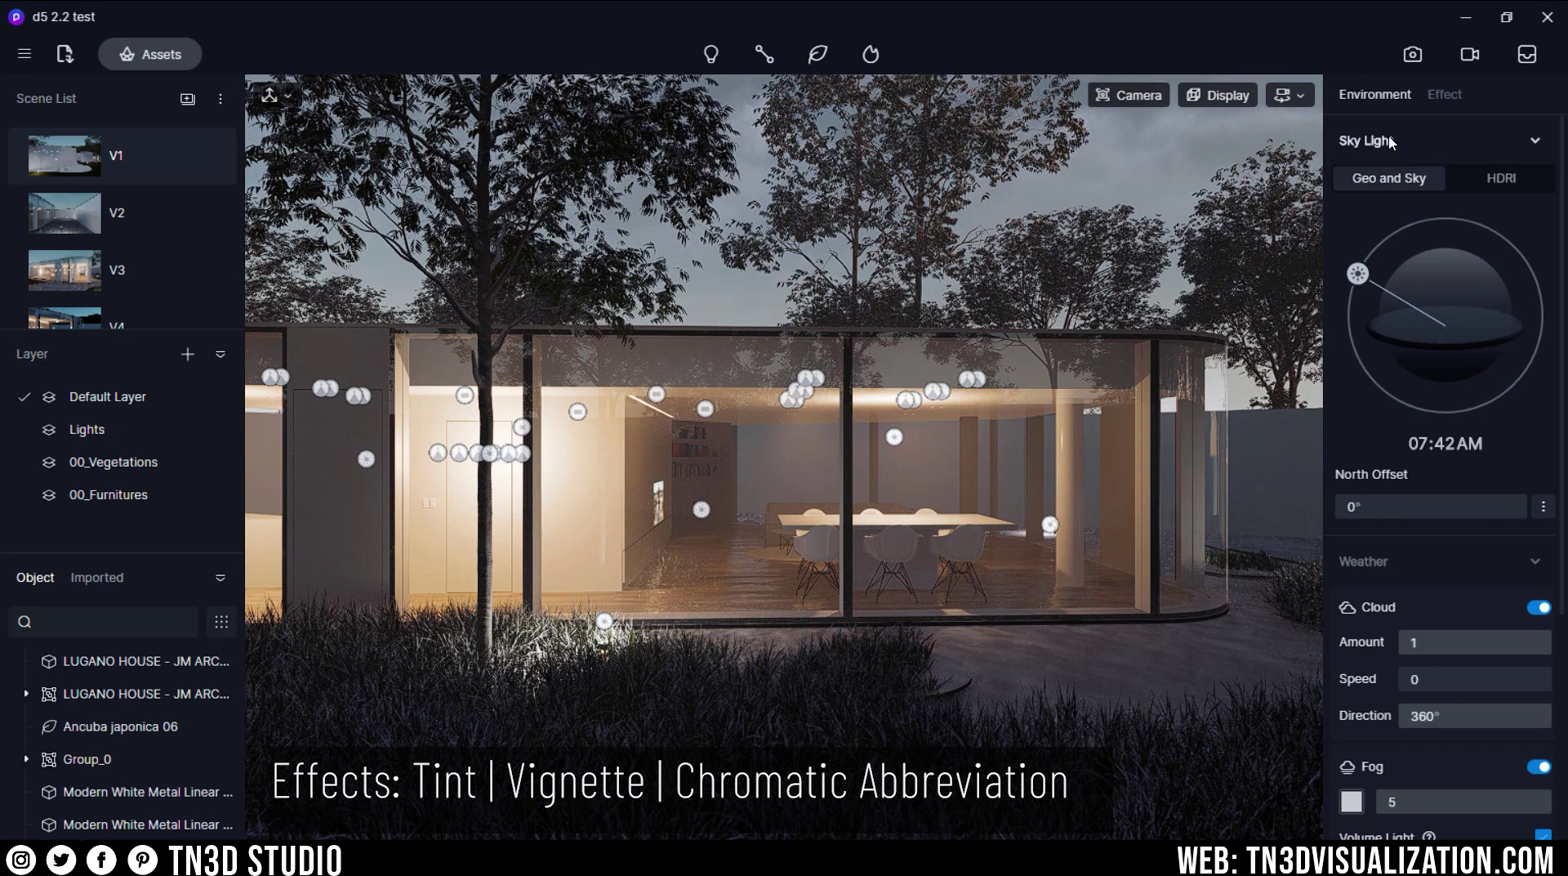
# Step: In Post-processing, adjust Tint and White Balance until they settle at 0.01 and 7100
pyautogui.click(1439, 99)
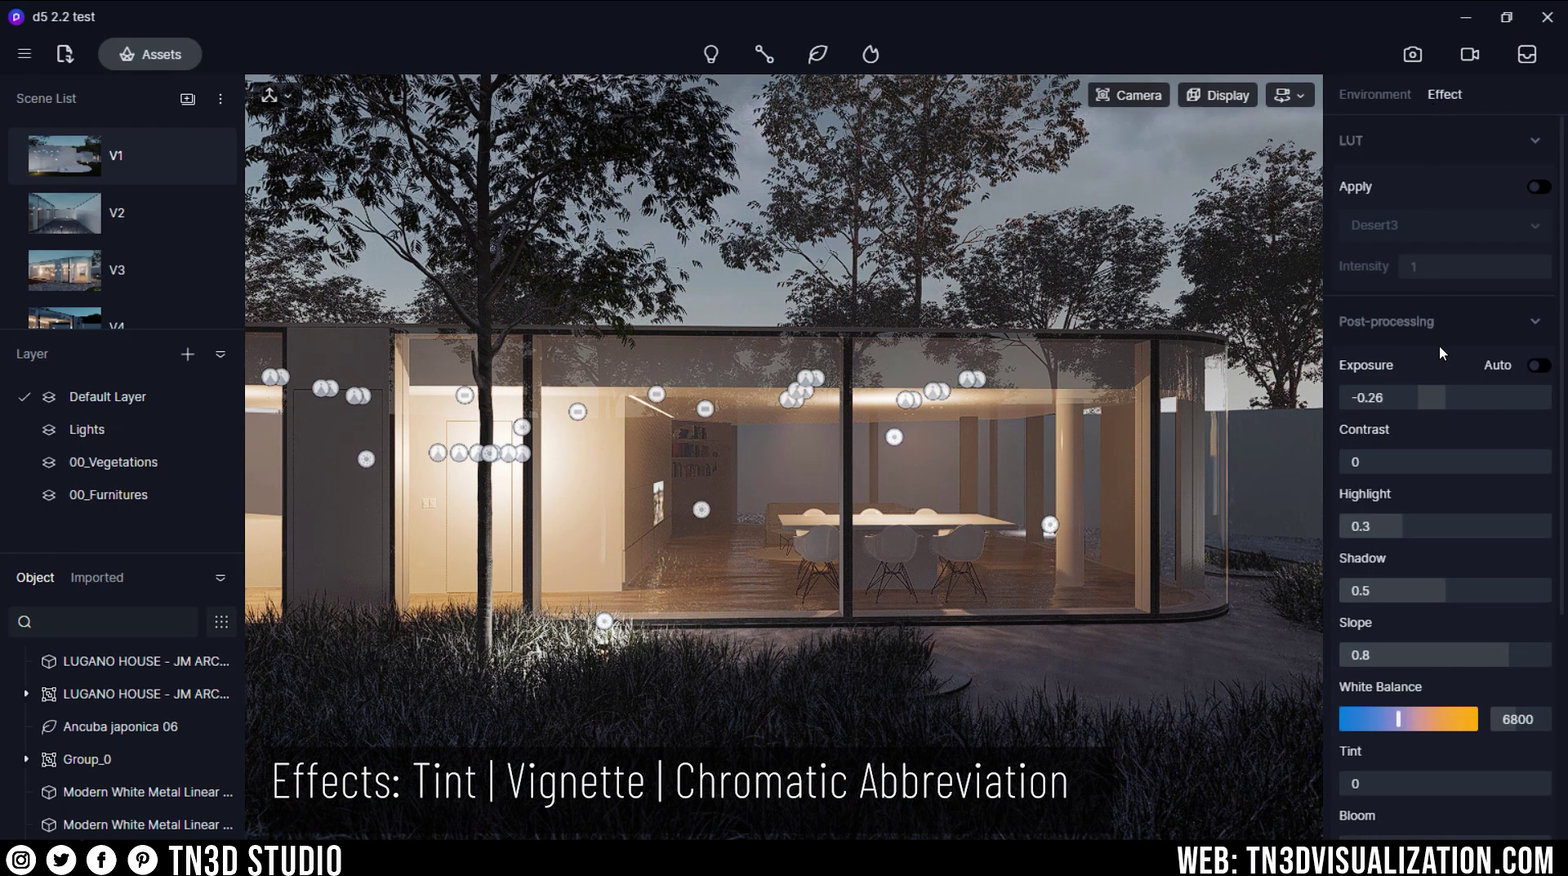
pyautogui.scroll(-5, 1461, 473)
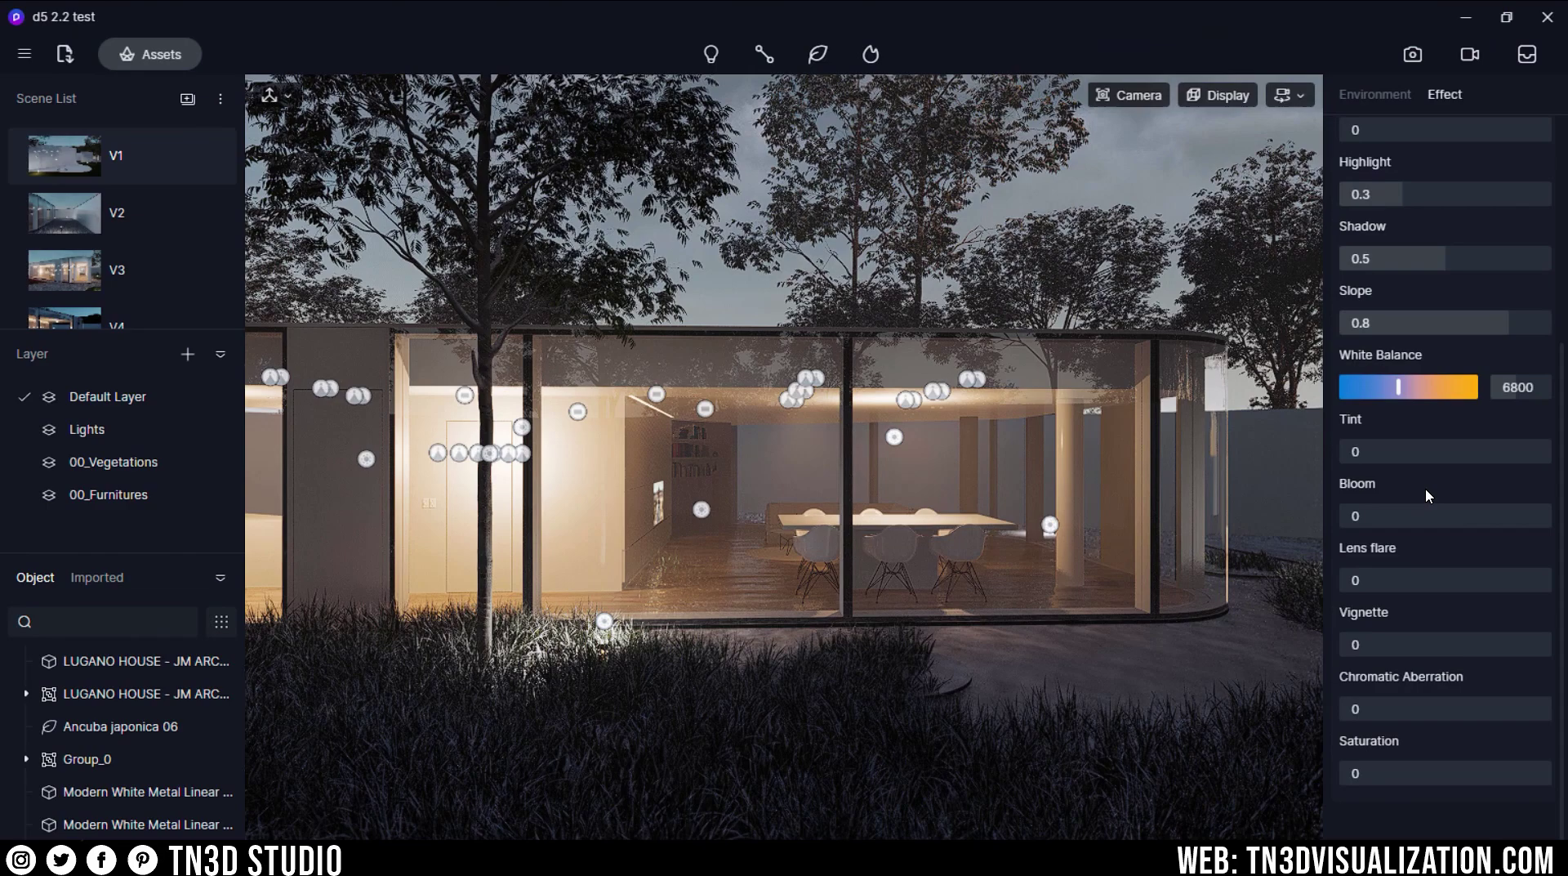
pyautogui.moveTo(1439, 451)
pyautogui.mouseDown()
pyautogui.moveTo(1356, 457)
pyautogui.moveTo(1520, 456)
pyautogui.moveTo(1376, 456)
pyautogui.mouseUp()
pyautogui.moveTo(1398, 389)
pyautogui.mouseDown()
pyautogui.moveTo(1377, 450)
pyautogui.moveTo(1393, 451)
pyautogui.moveTo(1377, 387)
pyautogui.mouseUp()
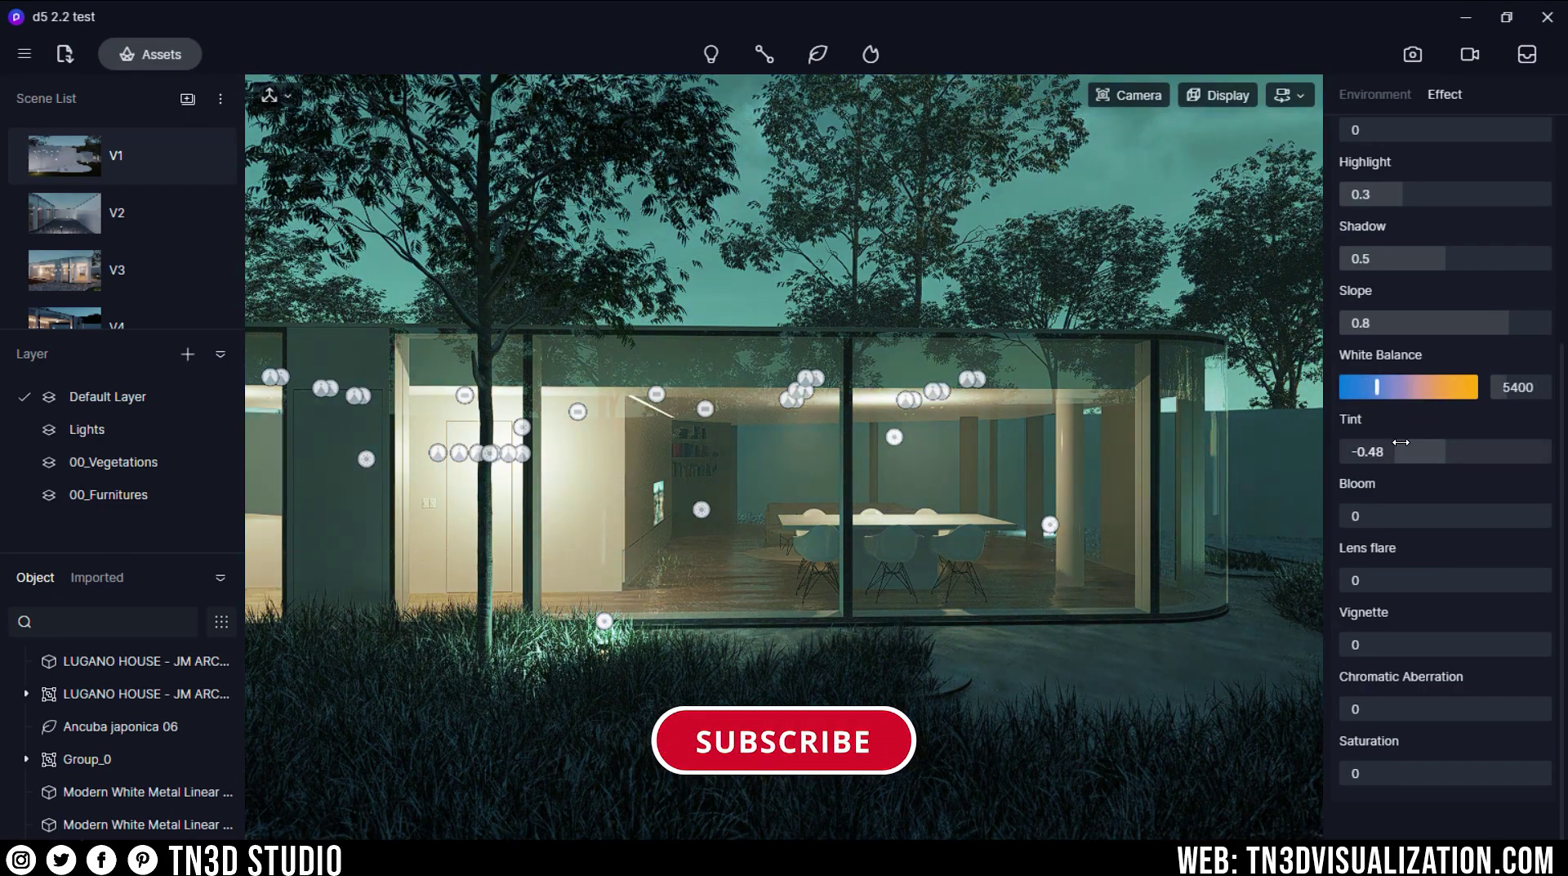
pyautogui.moveTo(1401, 442); pyautogui.dragTo(1462, 451)
pyautogui.moveTo(1379, 388); pyautogui.dragTo(1407, 404)
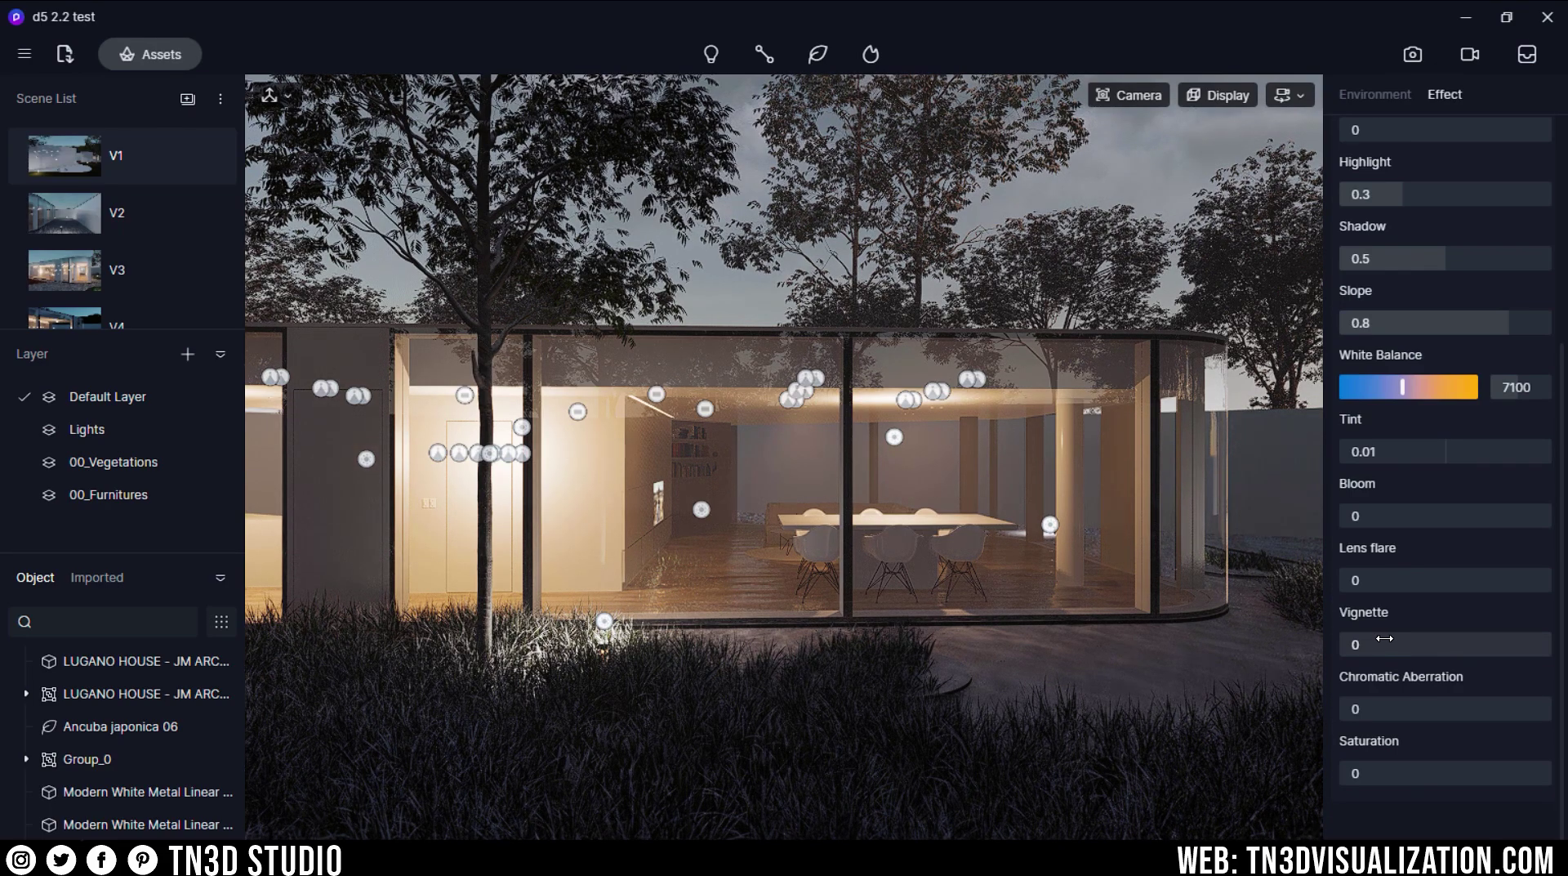
# Step: Try vignette at full, return it to 0, and set chromatic aberration to 0.38
pyautogui.moveTo(1359, 647); pyautogui.dragTo(1550, 644)
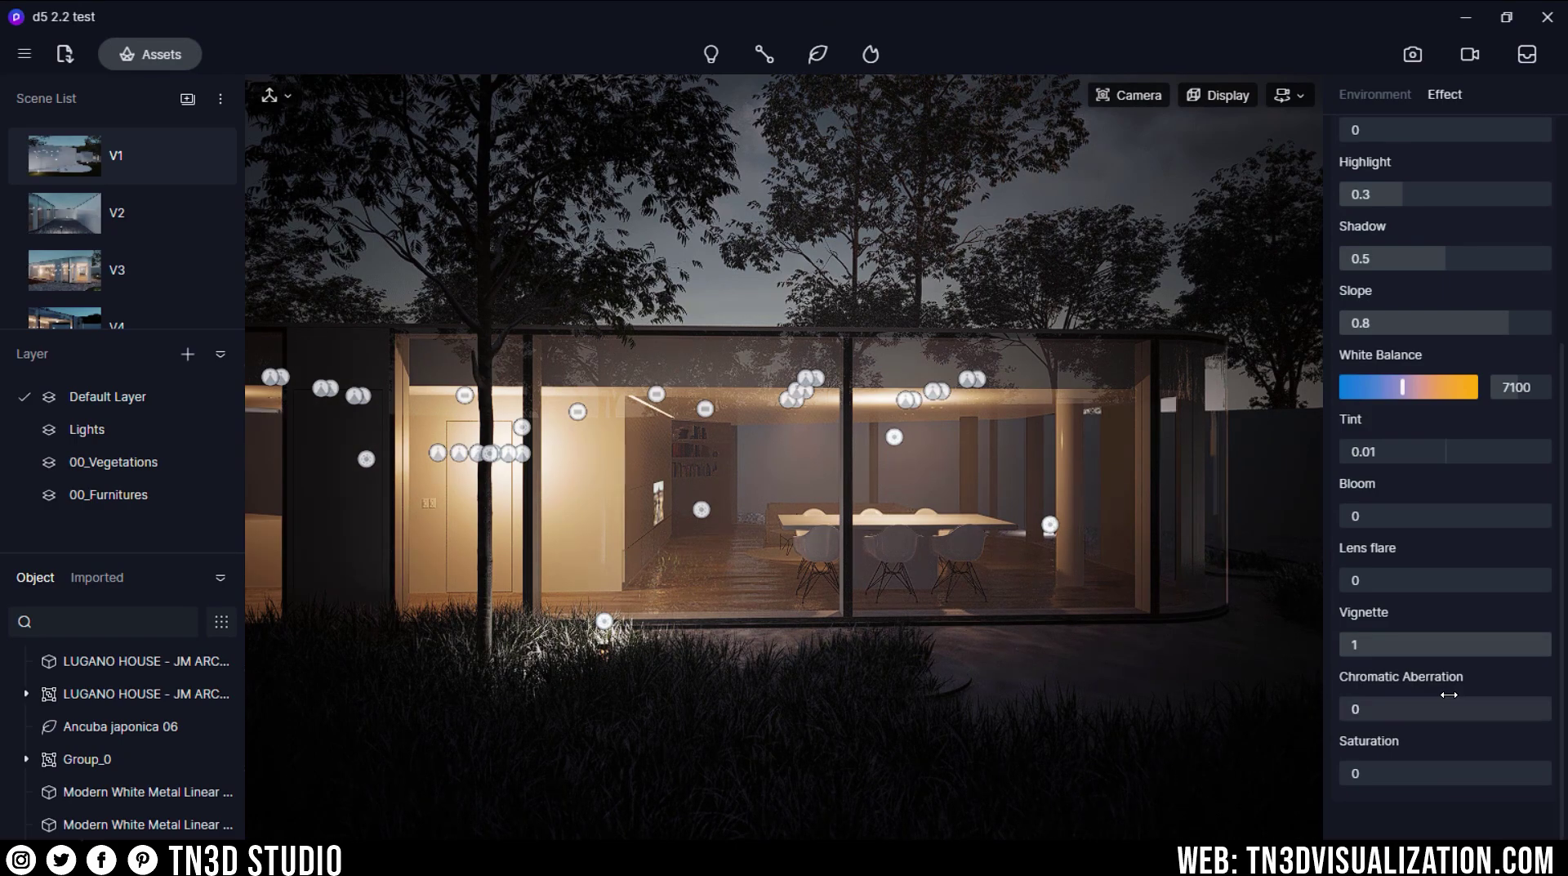
pyautogui.moveTo(1536, 646); pyautogui.dragTo(1319, 654)
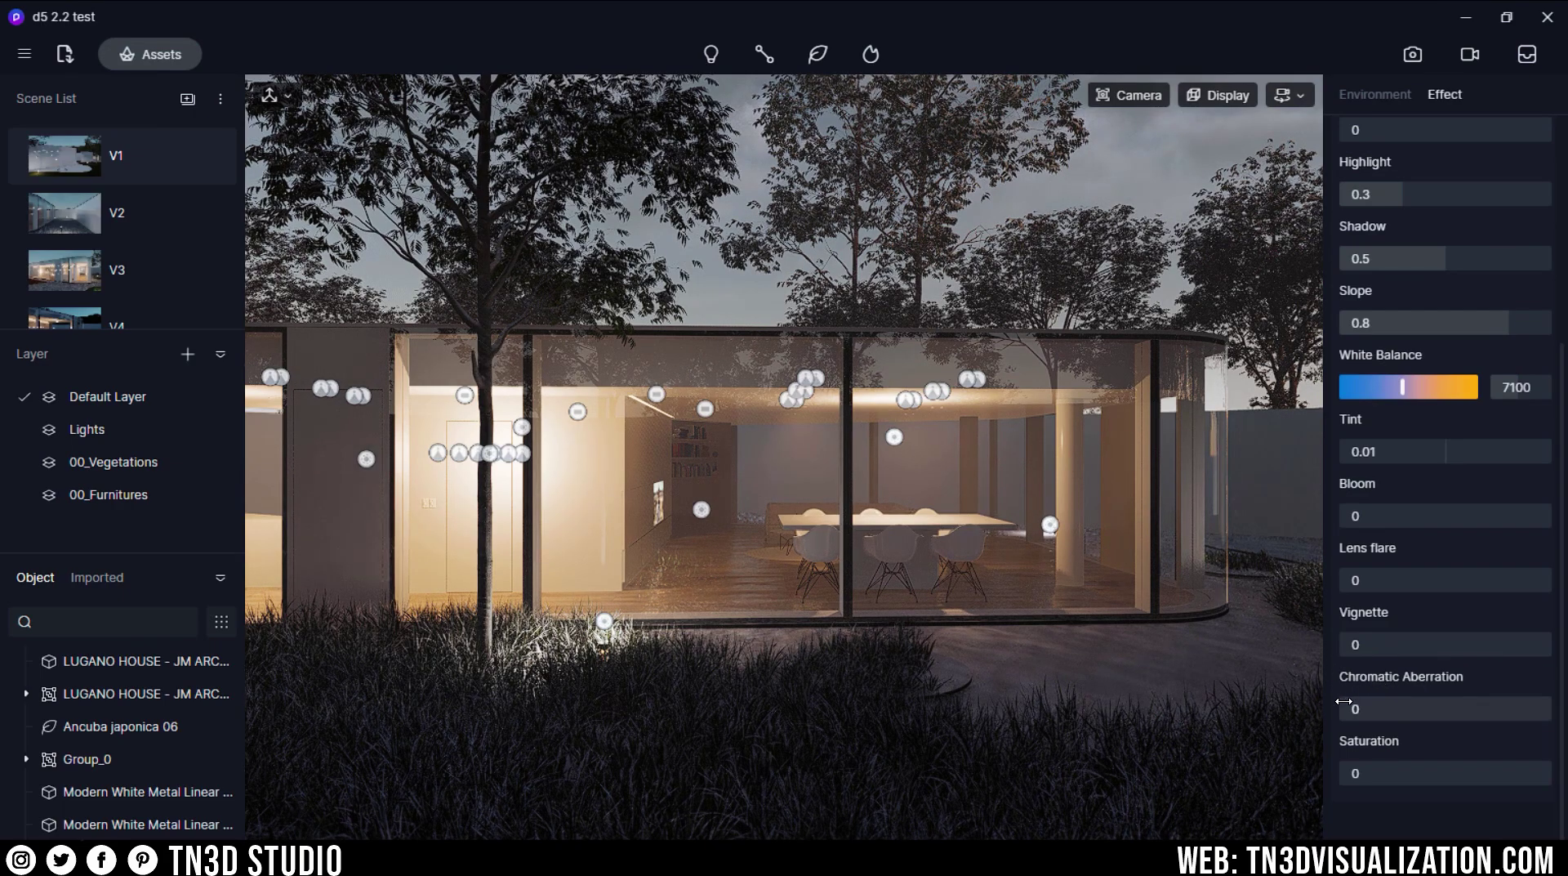
pyautogui.moveTo(1348, 703)
pyautogui.mouseDown()
pyautogui.moveTo(1556, 699)
pyautogui.moveTo(1365, 711)
pyautogui.mouseUp()
# Step: Set vignette 1, chromatic aberration 0.22, contrast 0.47, highlight 0.76, shadow 0.41, and lower saturation slightly
pyautogui.moveTo(1352, 644); pyautogui.dragTo(1552, 644)
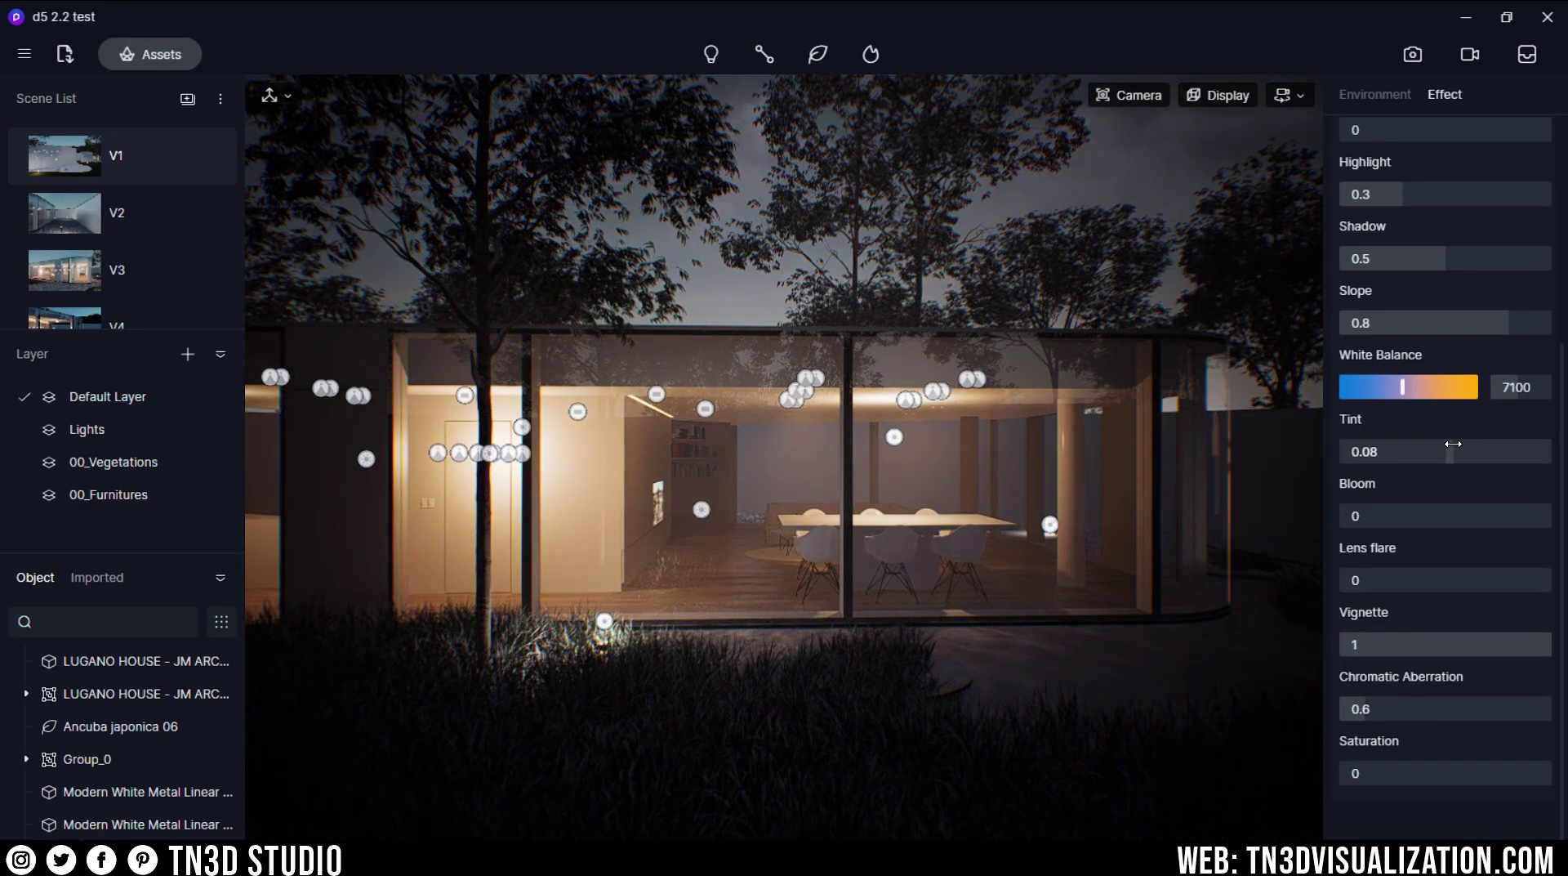
pyautogui.moveTo(1453, 443); pyautogui.dragTo(1455, 443)
pyautogui.moveTo(1365, 709); pyautogui.dragTo(1349, 709)
pyautogui.scroll(1, 1403, 218)
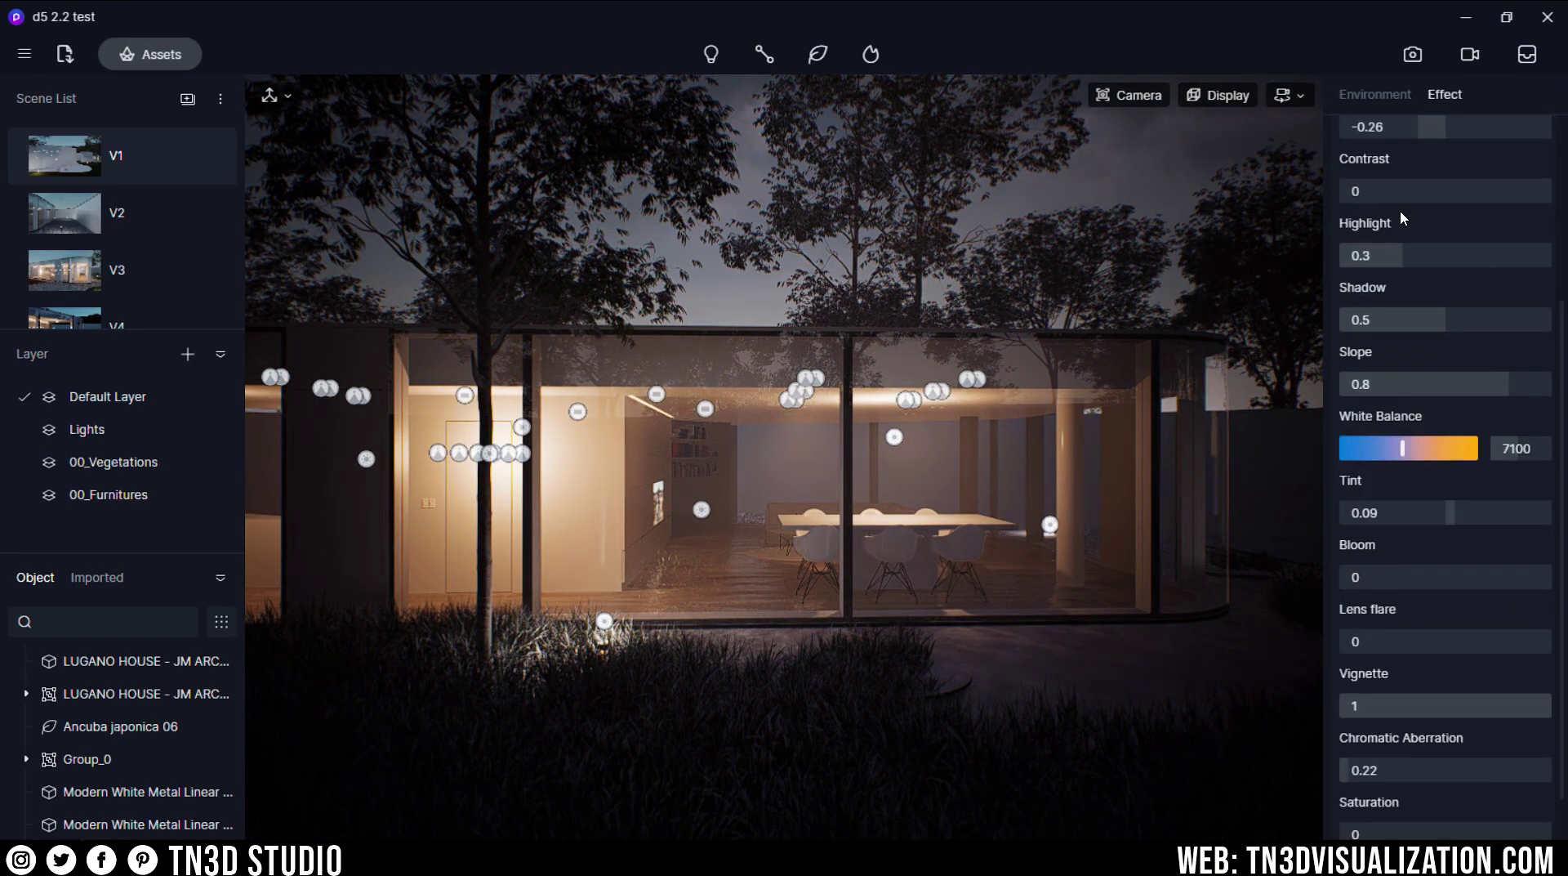
pyautogui.scroll(3, 1404, 218)
pyautogui.moveTo(1405, 439); pyautogui.dragTo(1500, 441)
pyautogui.moveTo(1389, 375); pyautogui.dragTo(1492, 384)
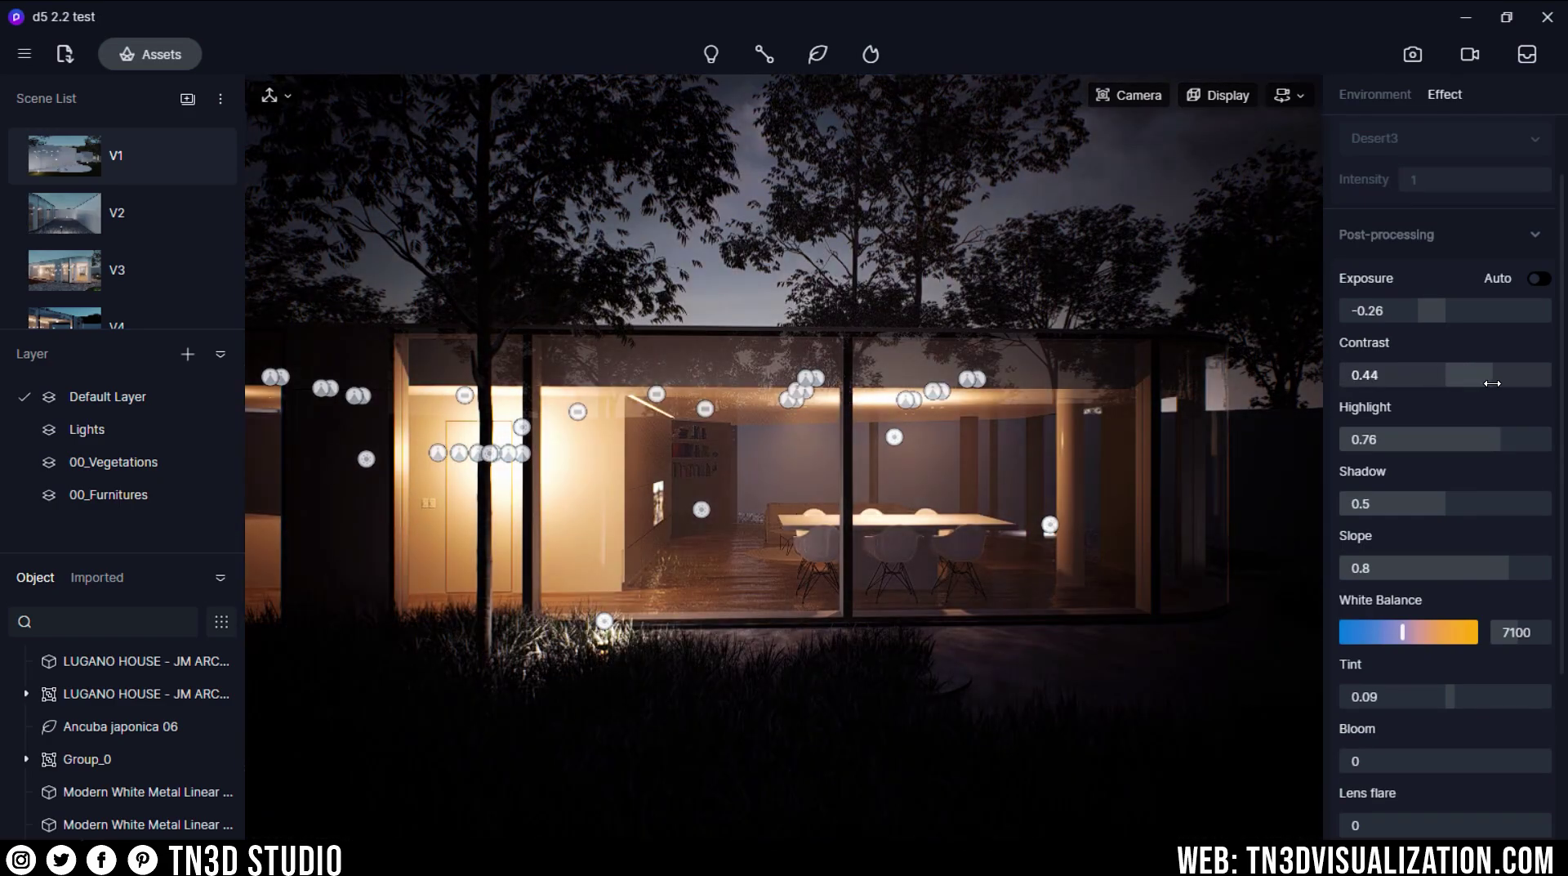
pyautogui.moveTo(1443, 504); pyautogui.dragTo(1426, 504)
pyautogui.scroll(-4, 1467, 500)
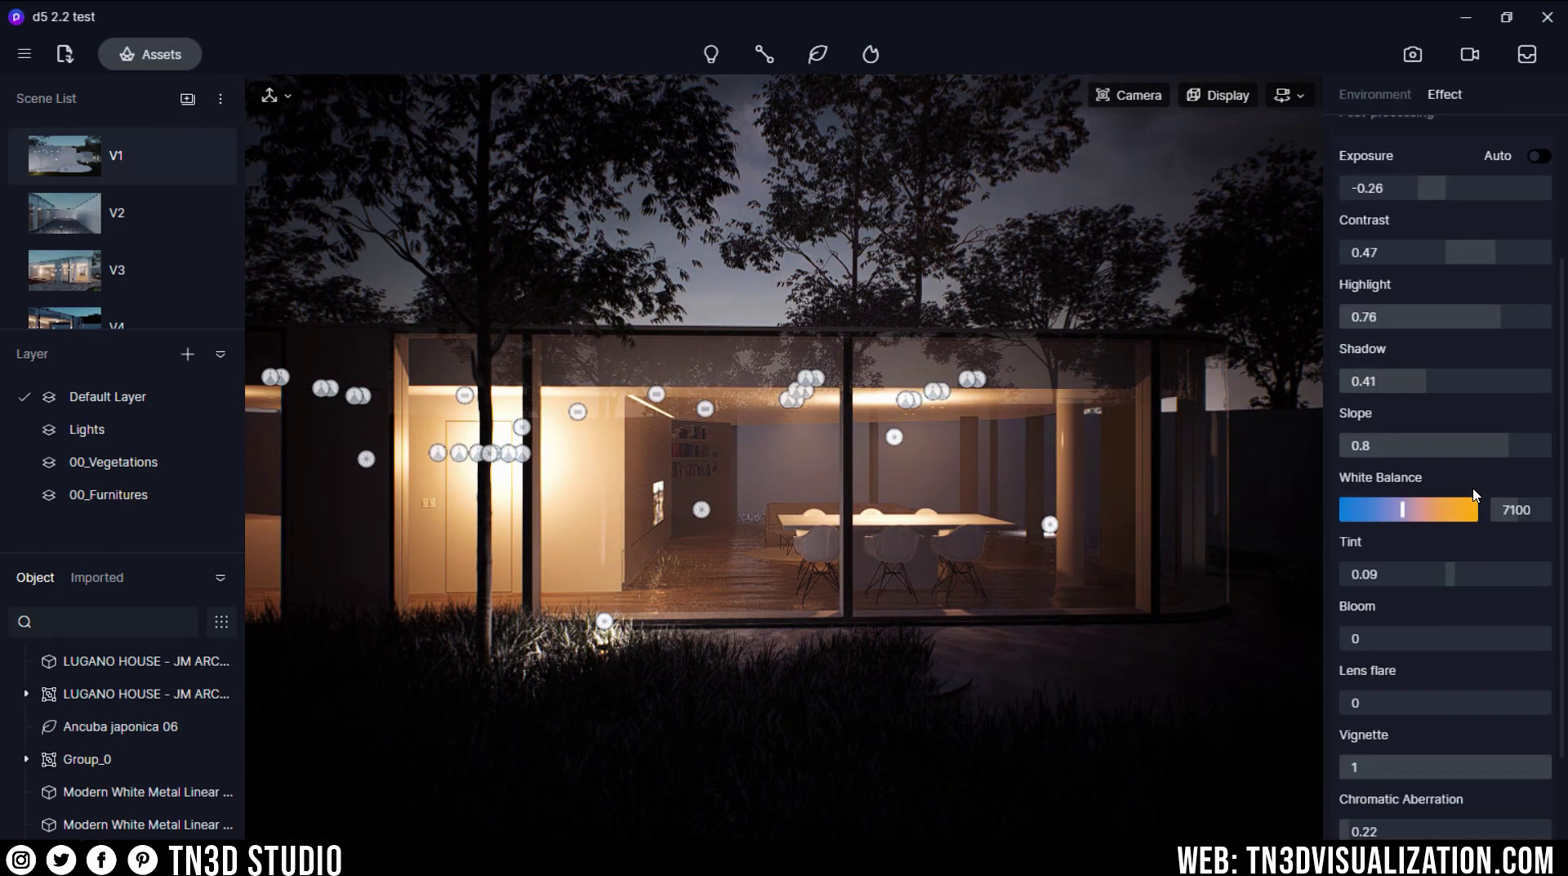
pyautogui.moveTo(1383, 765); pyautogui.dragTo(1488, 773)
# Step: Return to the Environment settings panel
pyautogui.scroll(2, 1414, 672)
pyautogui.click(1376, 94)
pyautogui.scroll(-5, 1508, 681)
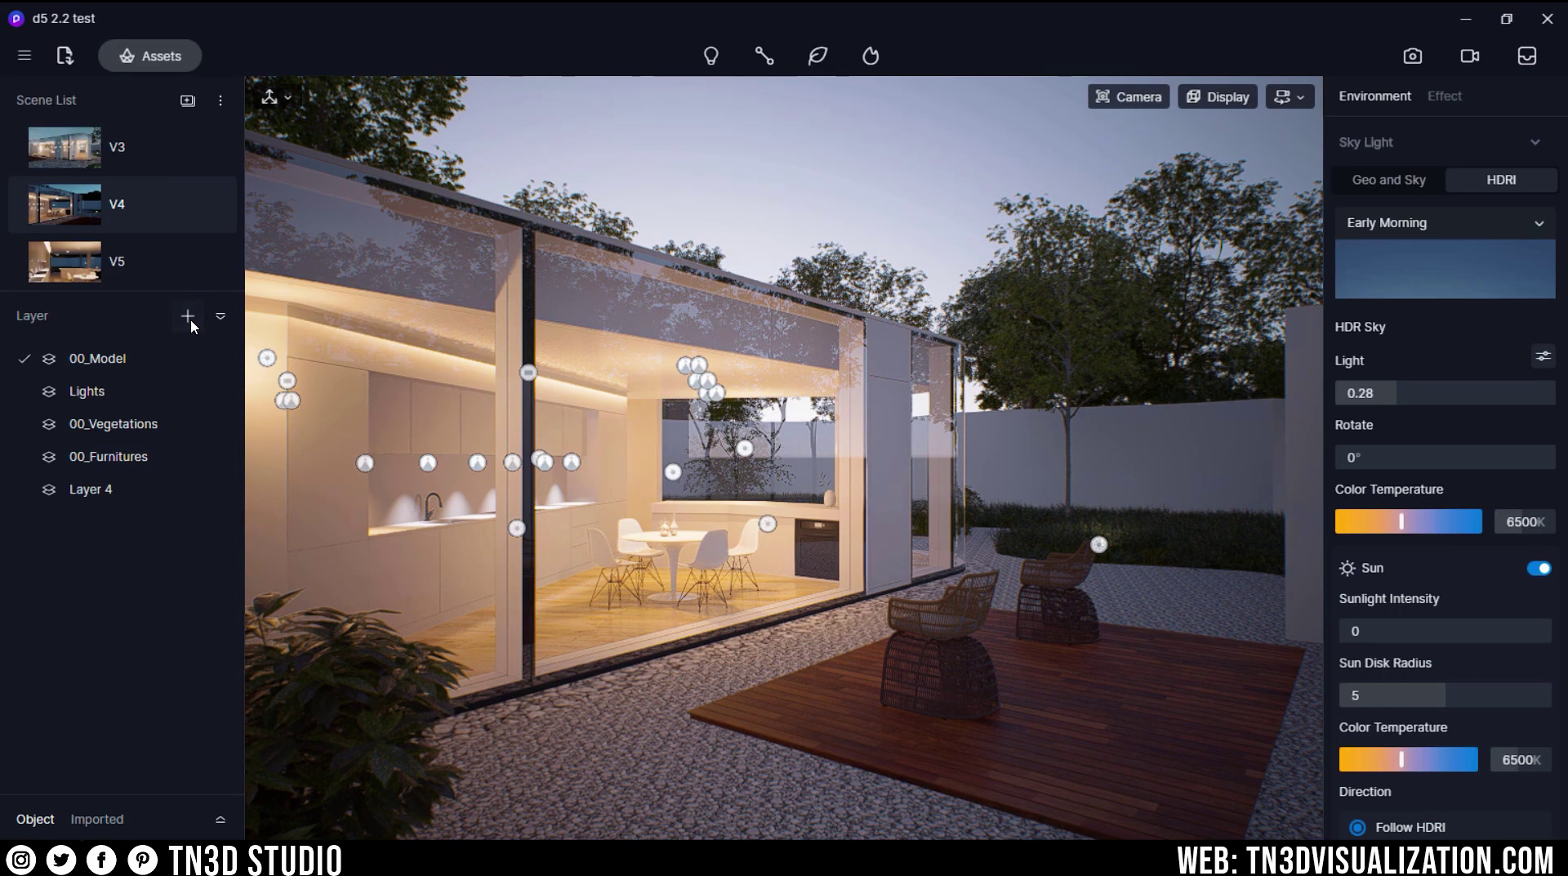
# Step: Rename Layer 4 to 00_Assets
pyautogui.doubleClick(90, 489)
pyautogui.press('BackSpace')
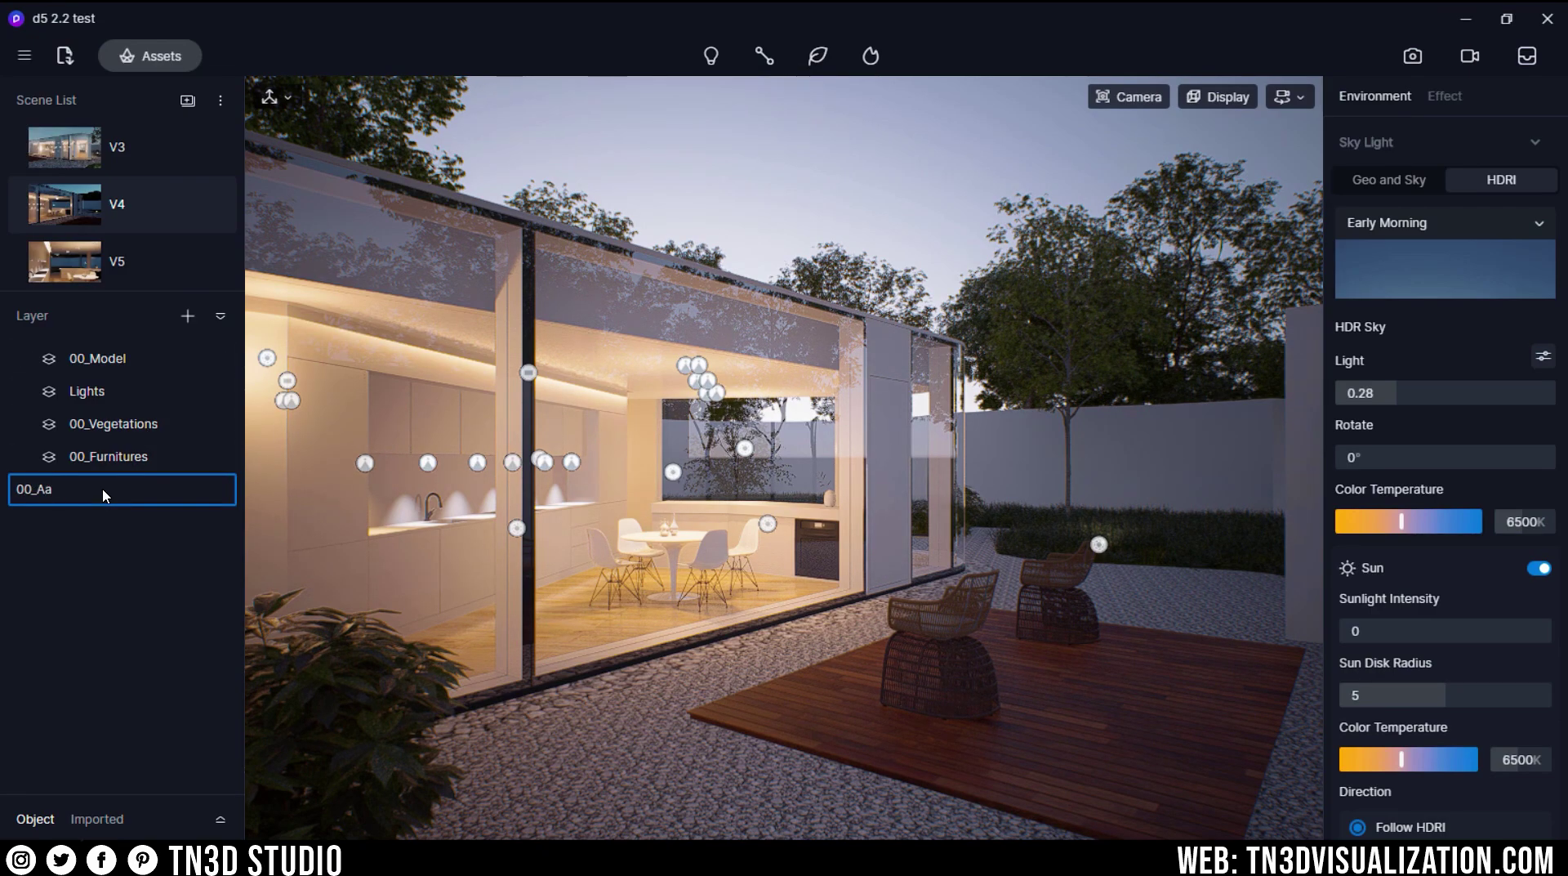
pyautogui.write('00_Assets')
pyautogui.press('Return')
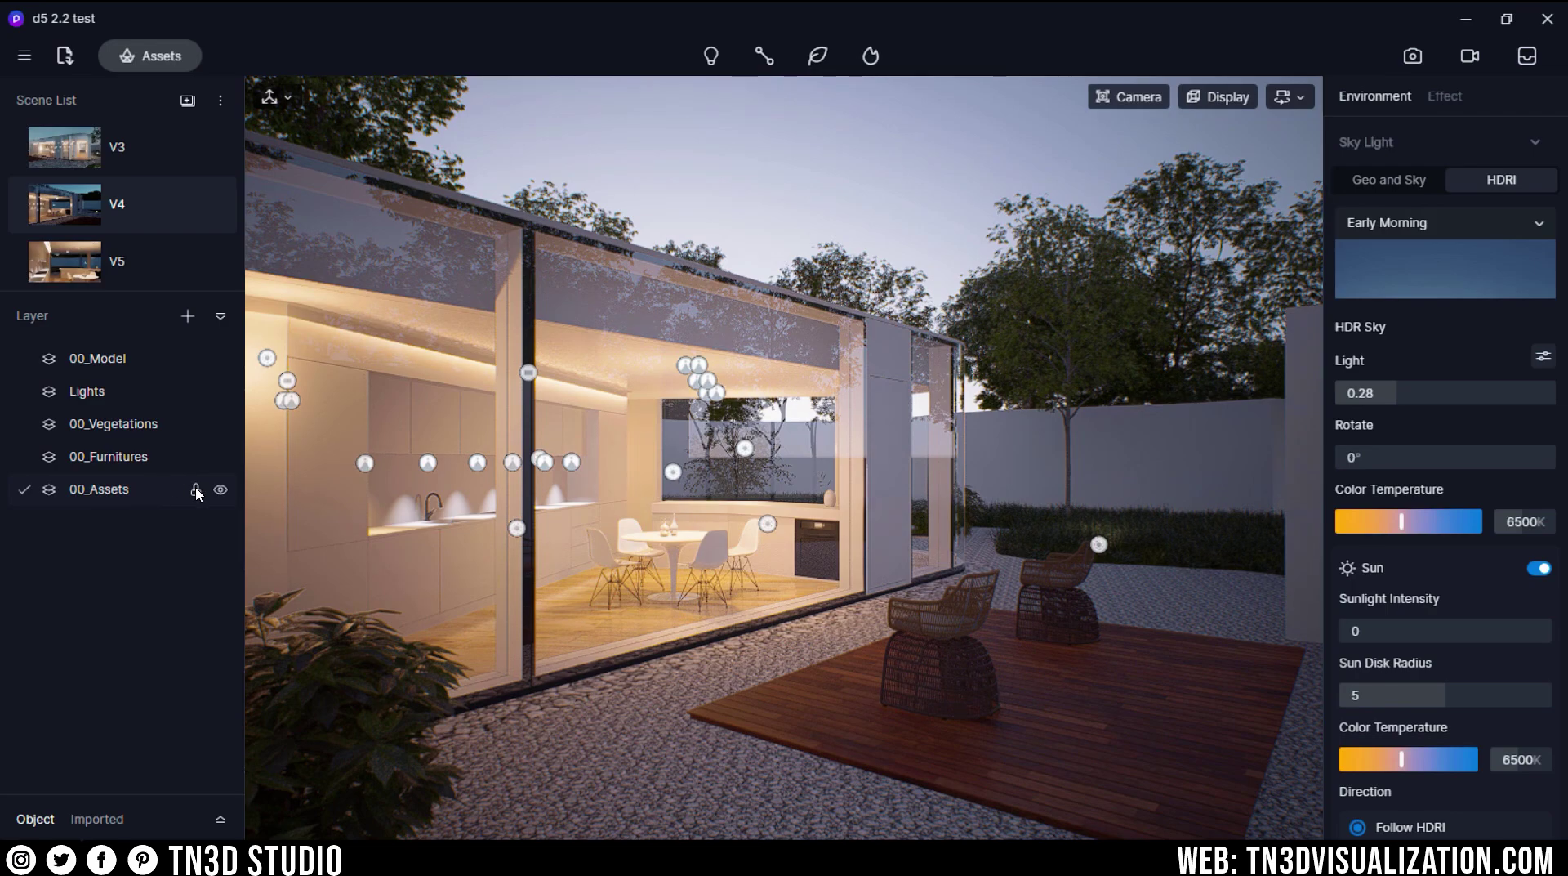
# Step: Toggle 00_Assets, 00_Furnitures, 00_Vegetations and Lights off and on, then select the front wicker chair
pyautogui.click(220, 489)
pyautogui.click(221, 489)
pyautogui.click(221, 457)
pyautogui.click(220, 456)
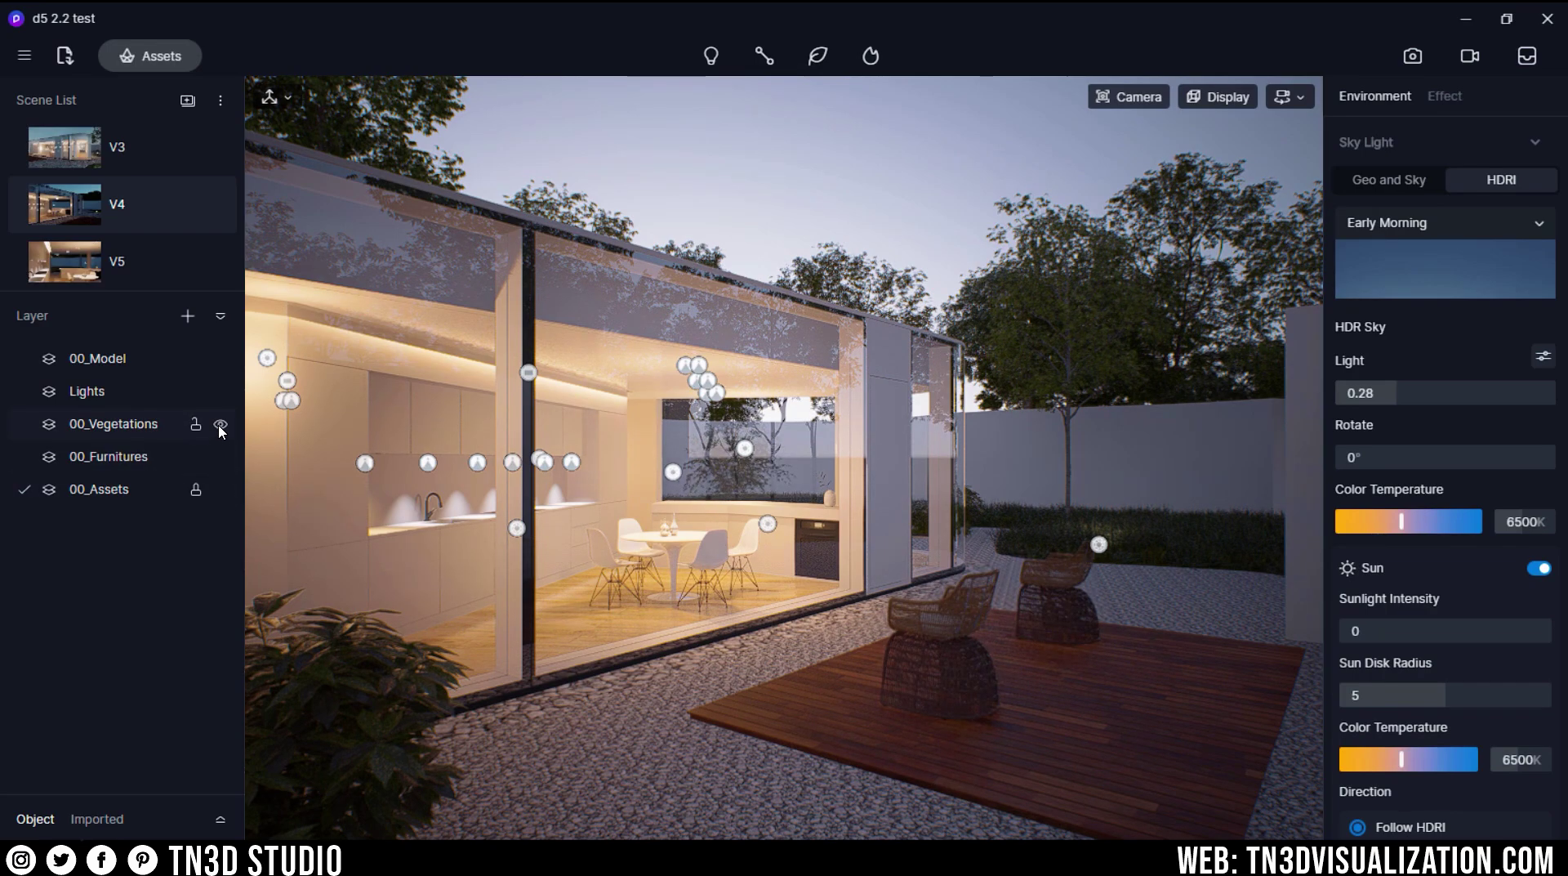
pyautogui.click(220, 424)
pyautogui.click(220, 424)
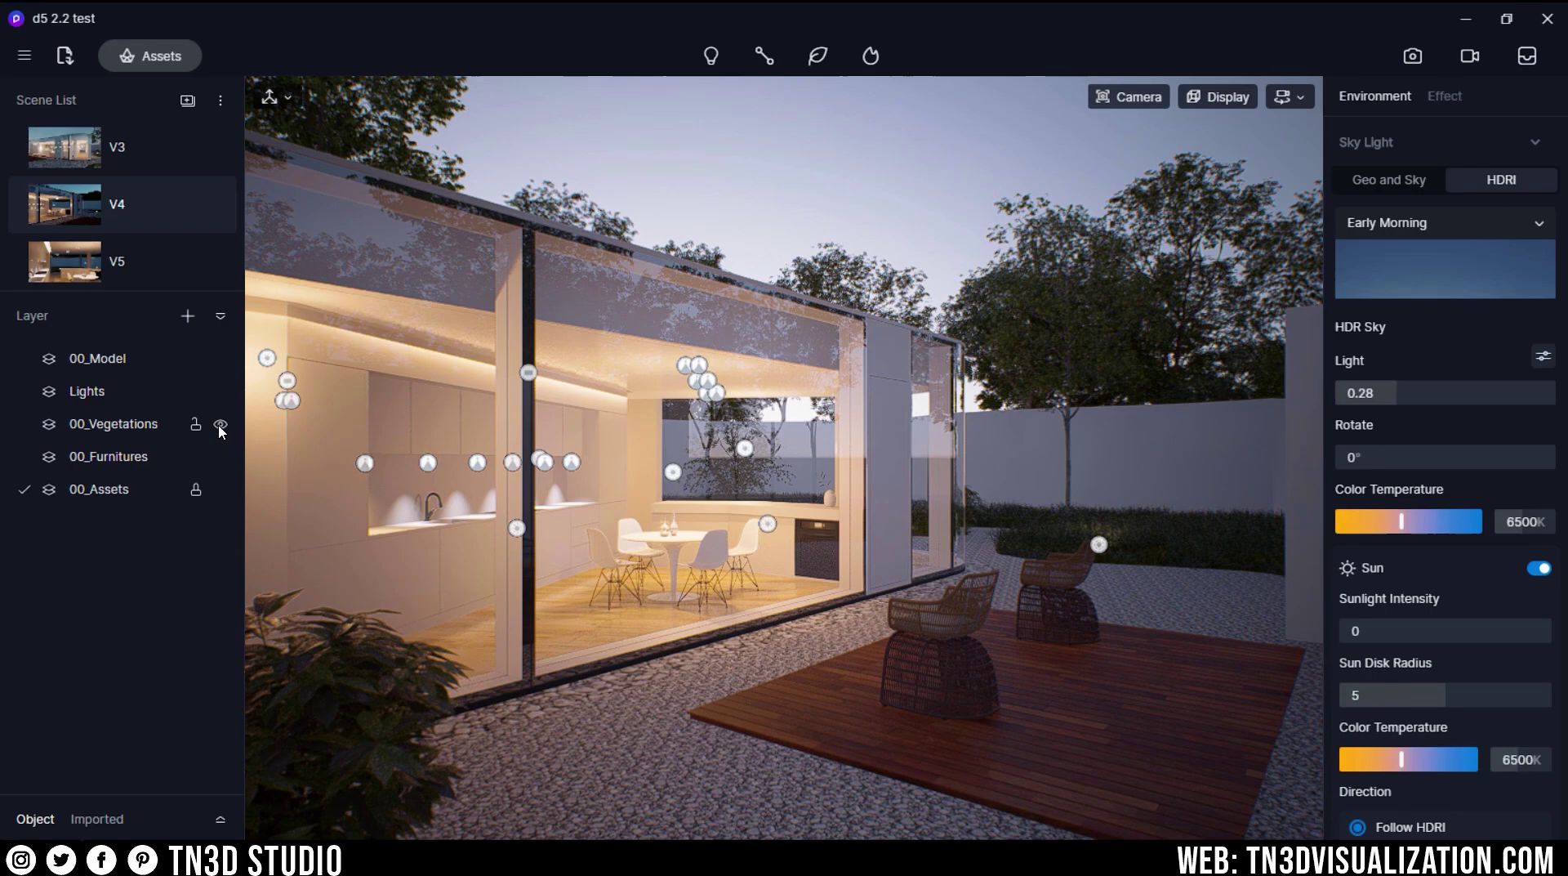
pyautogui.click(221, 391)
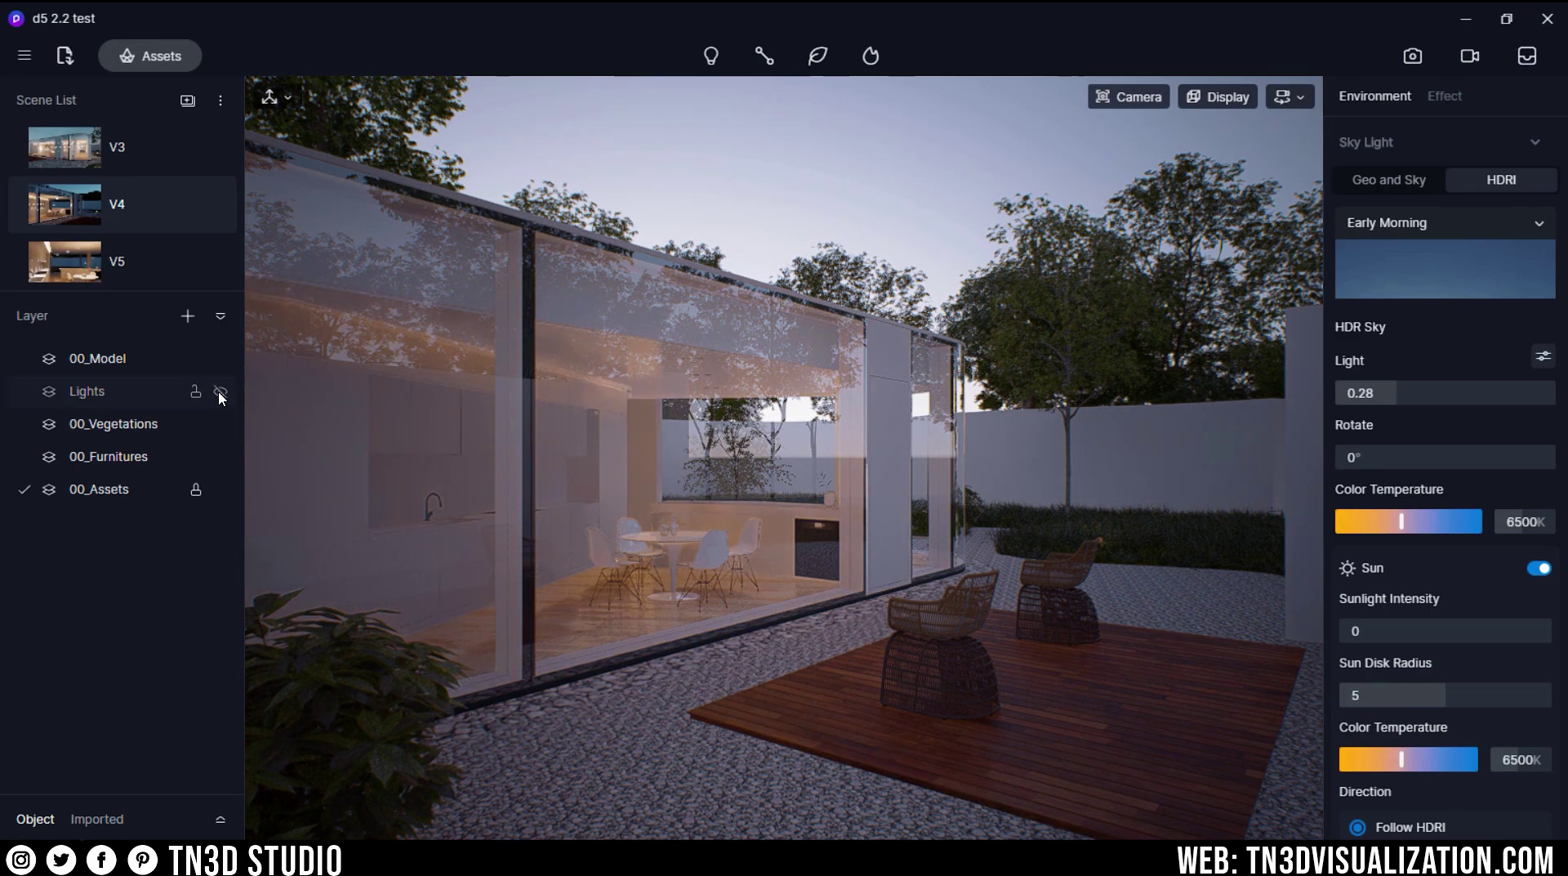
pyautogui.click(220, 391)
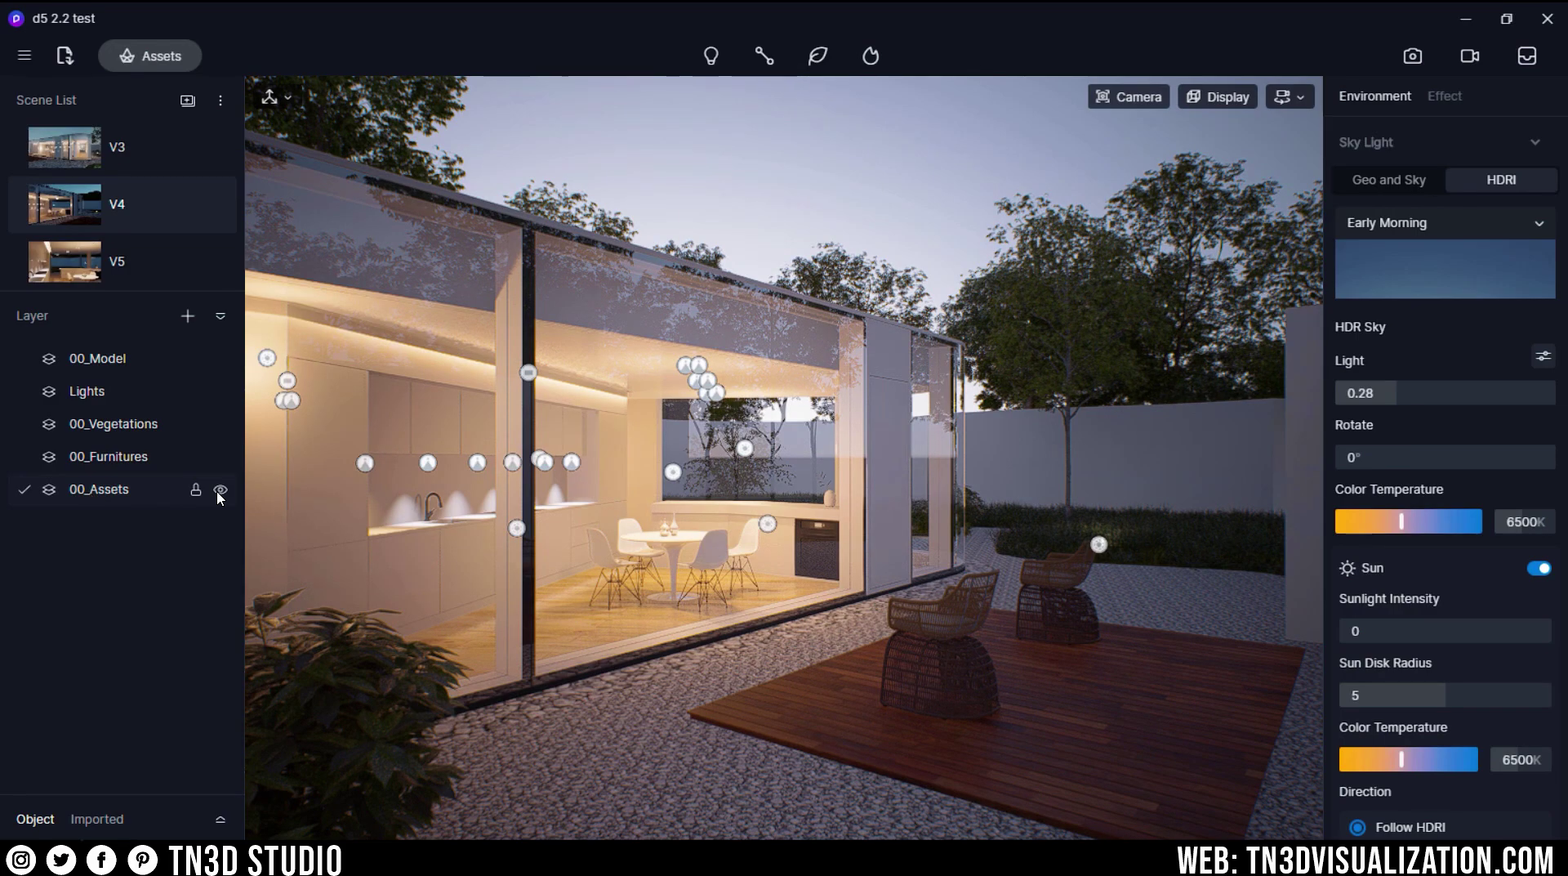
pyautogui.click(964, 668)
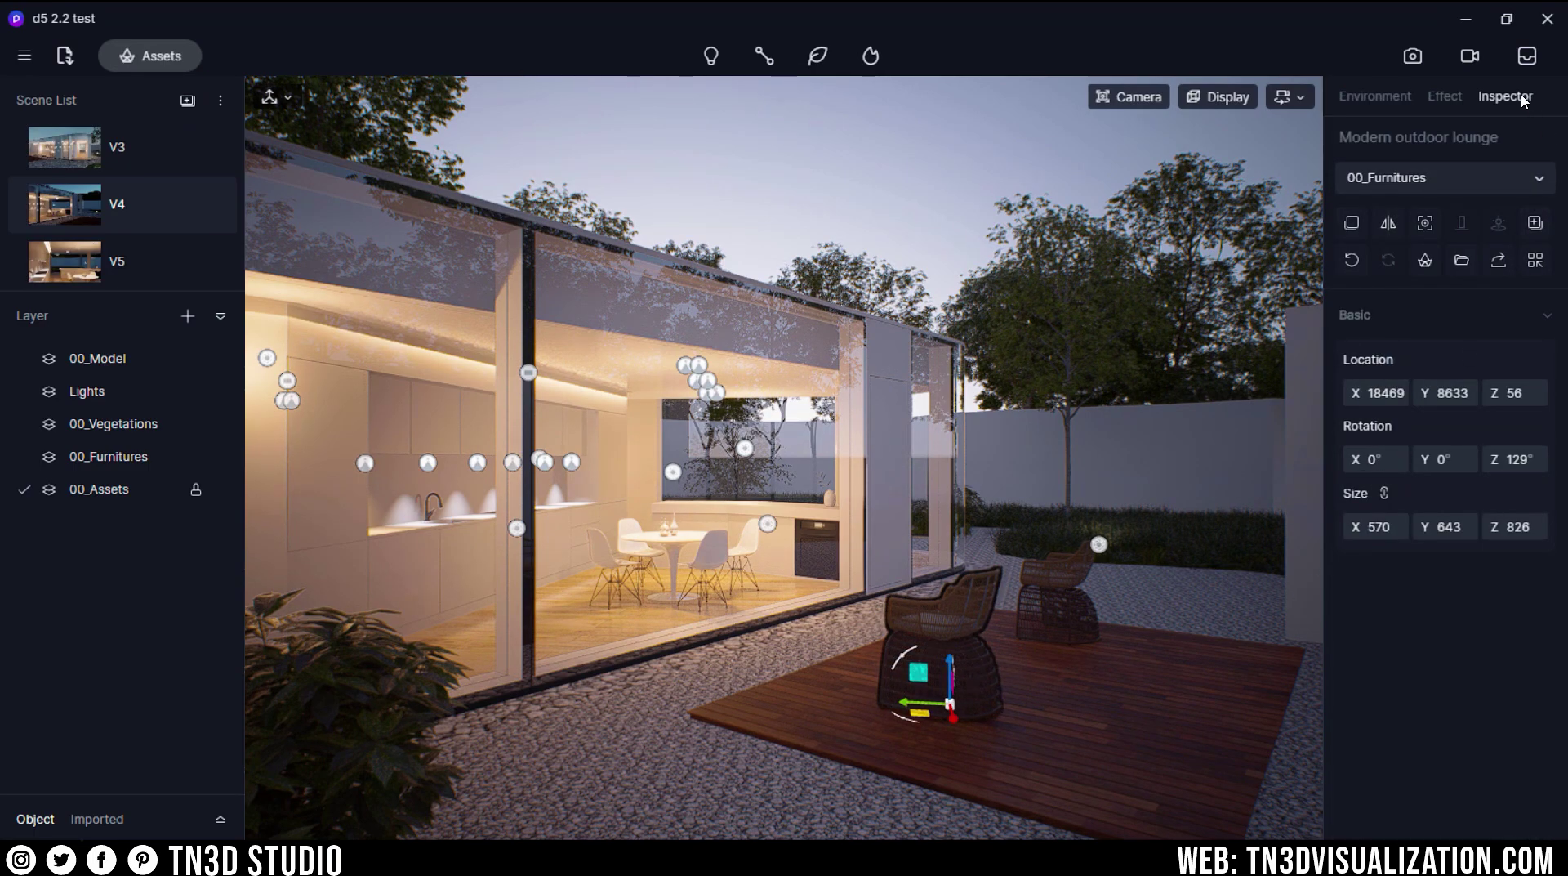
# Step: In the Inspector's layer dropdown, keep the chair on 00_Furnitures
pyautogui.click(1442, 181)
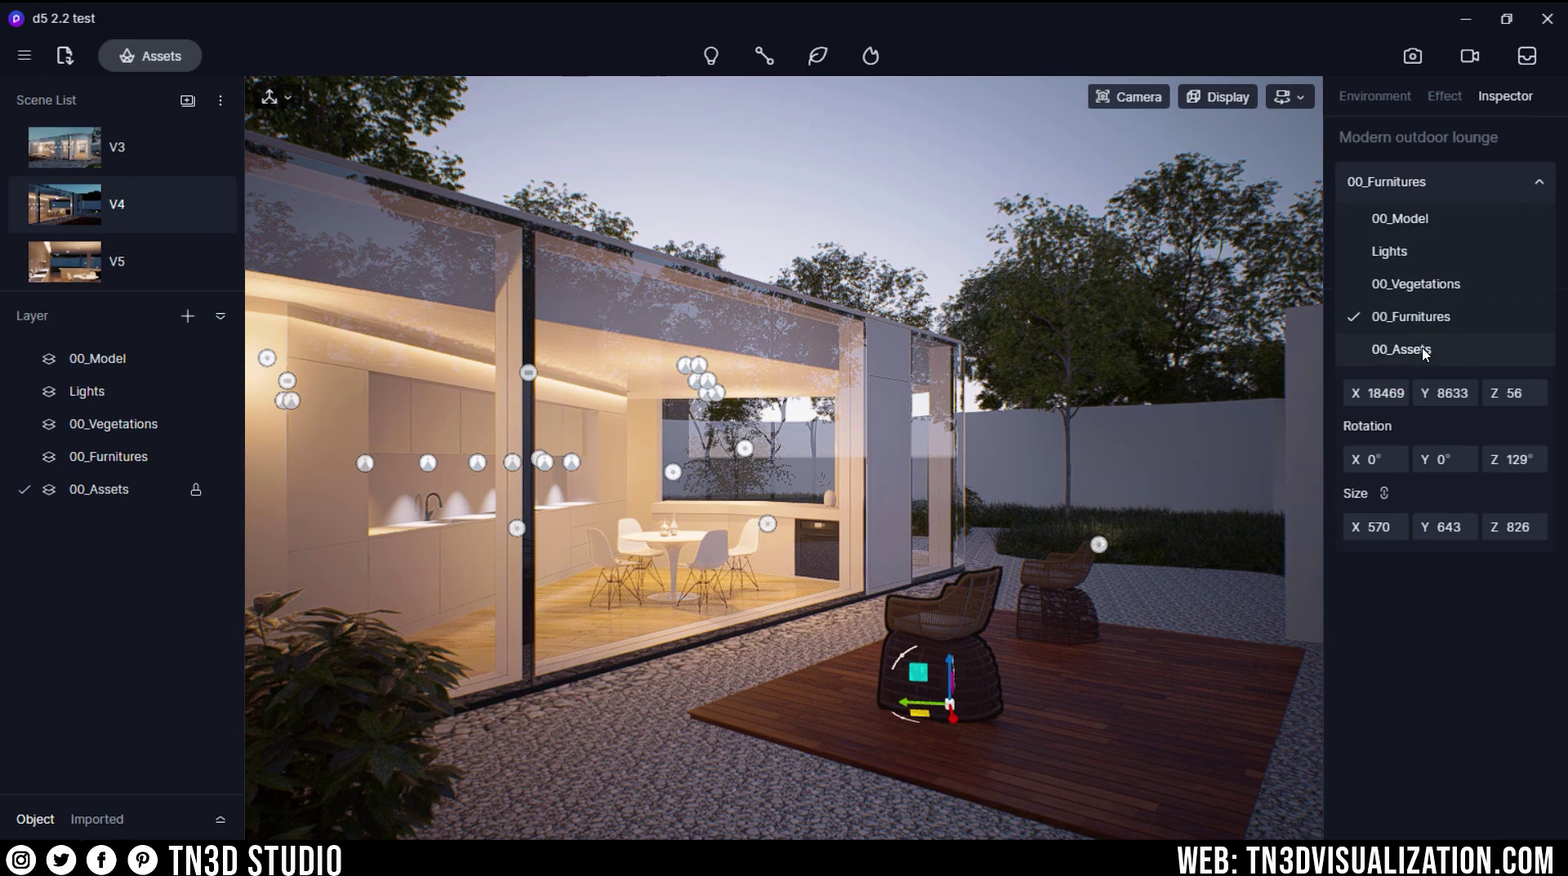
pyautogui.click(1189, 404)
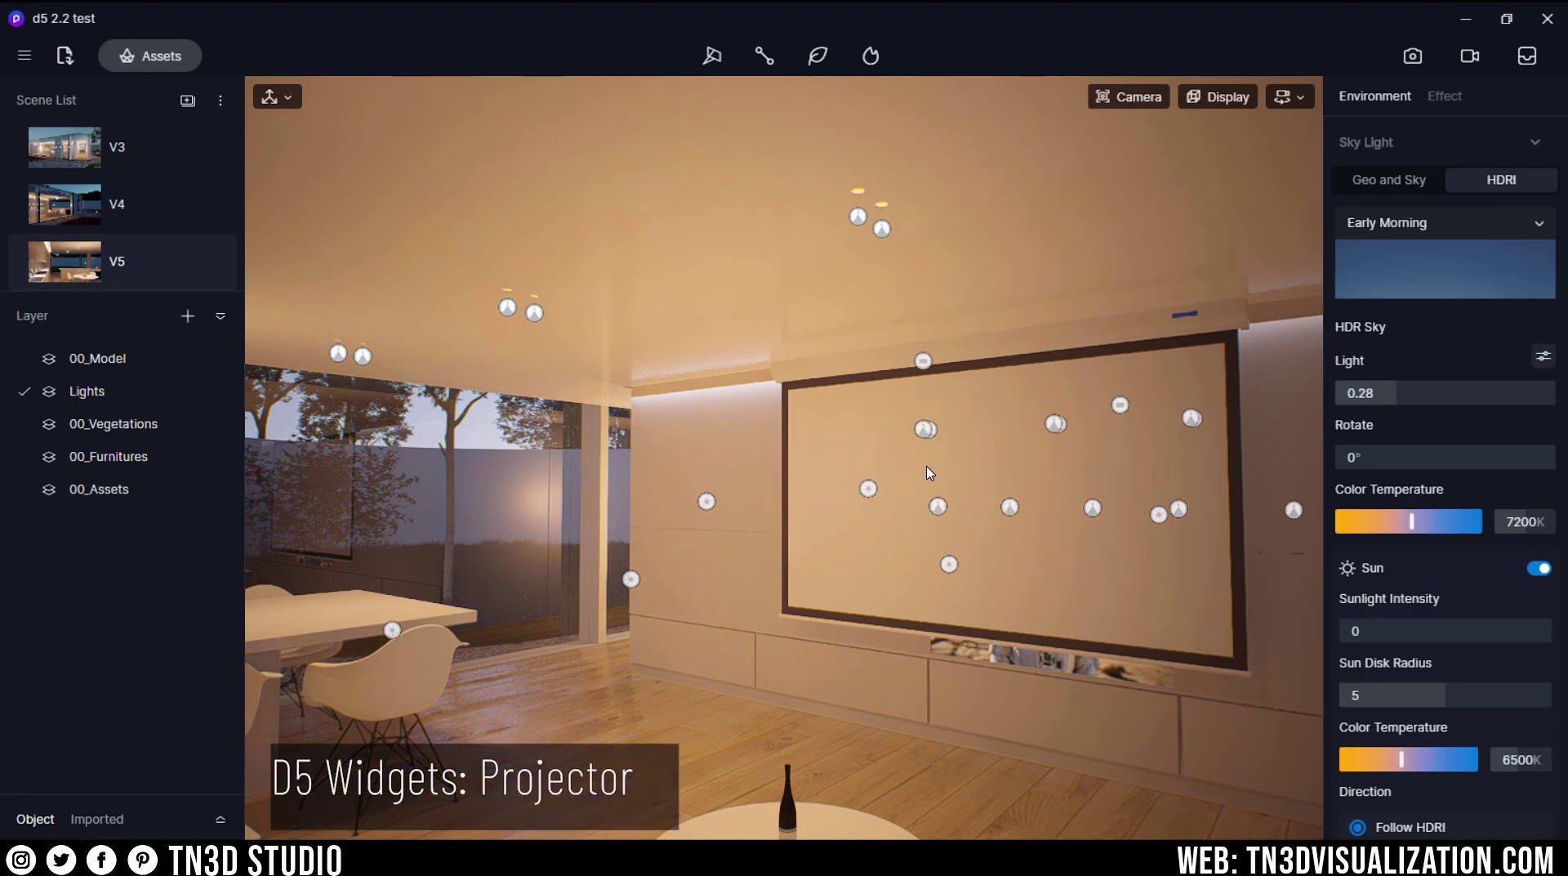
# Step: In Preferences, find the Projector widget in the Widget list and switch it on
pyautogui.click(23, 55)
pyautogui.click(87, 329)
pyautogui.click(489, 269)
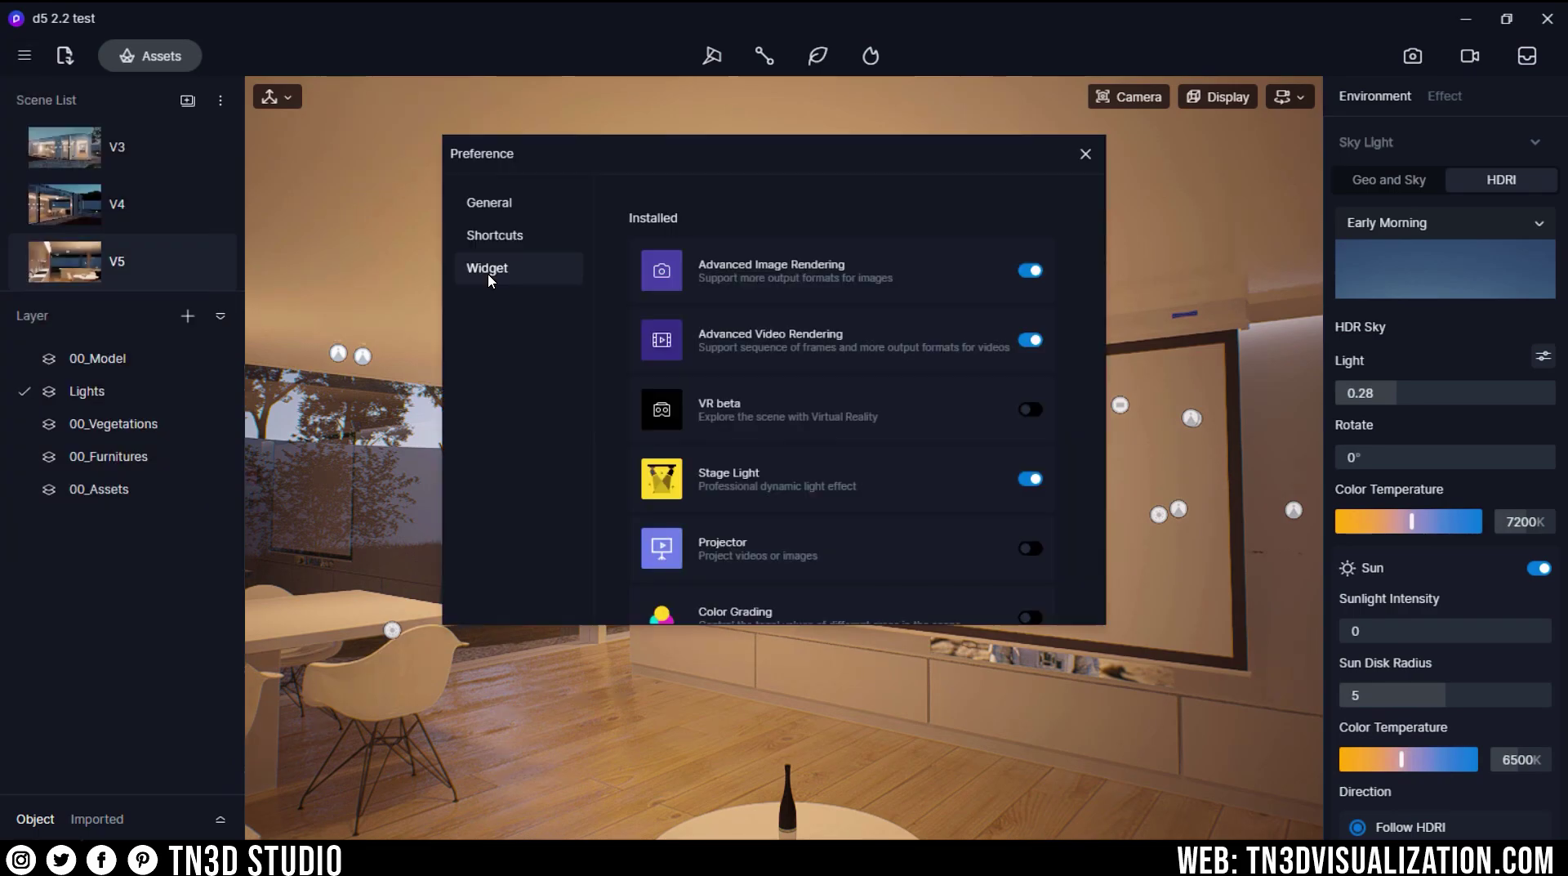
pyautogui.scroll(-1, 954, 419)
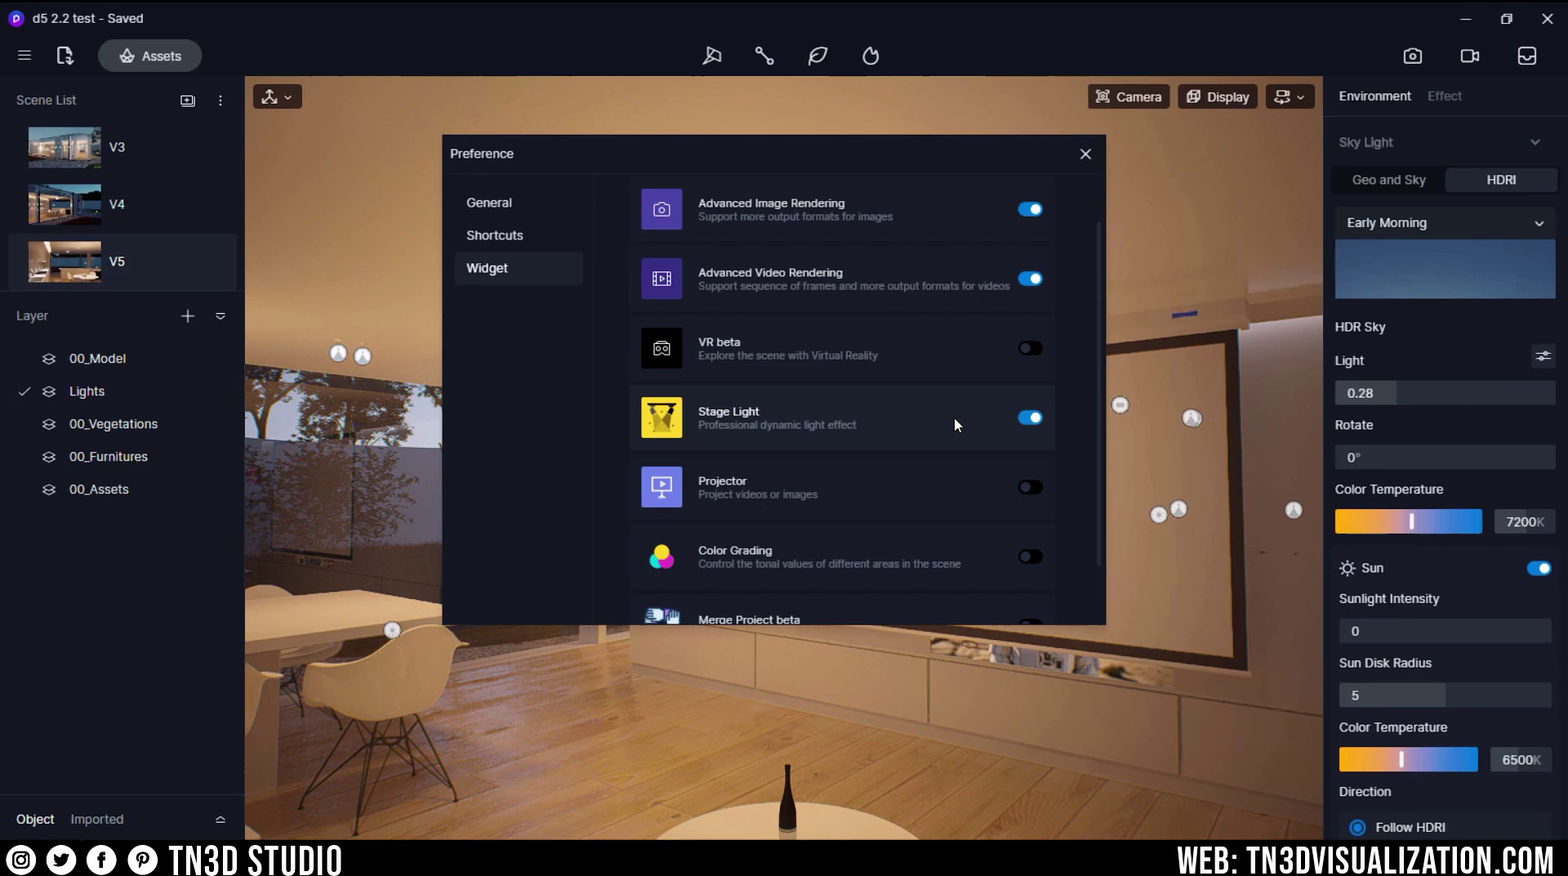
pyautogui.scroll(-1, 957, 425)
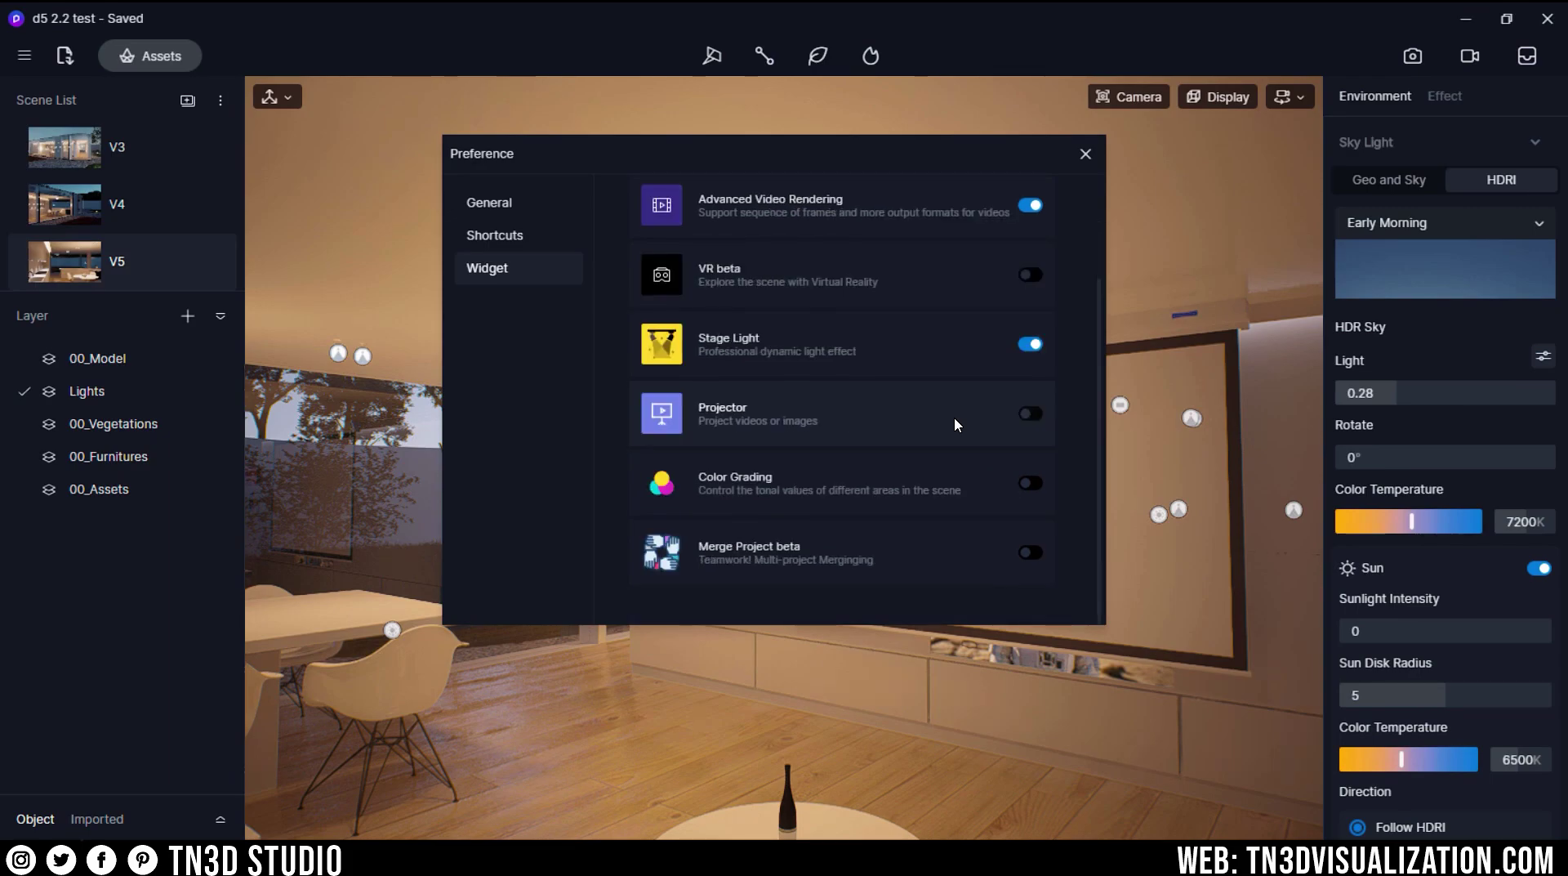
pyautogui.click(830, 418)
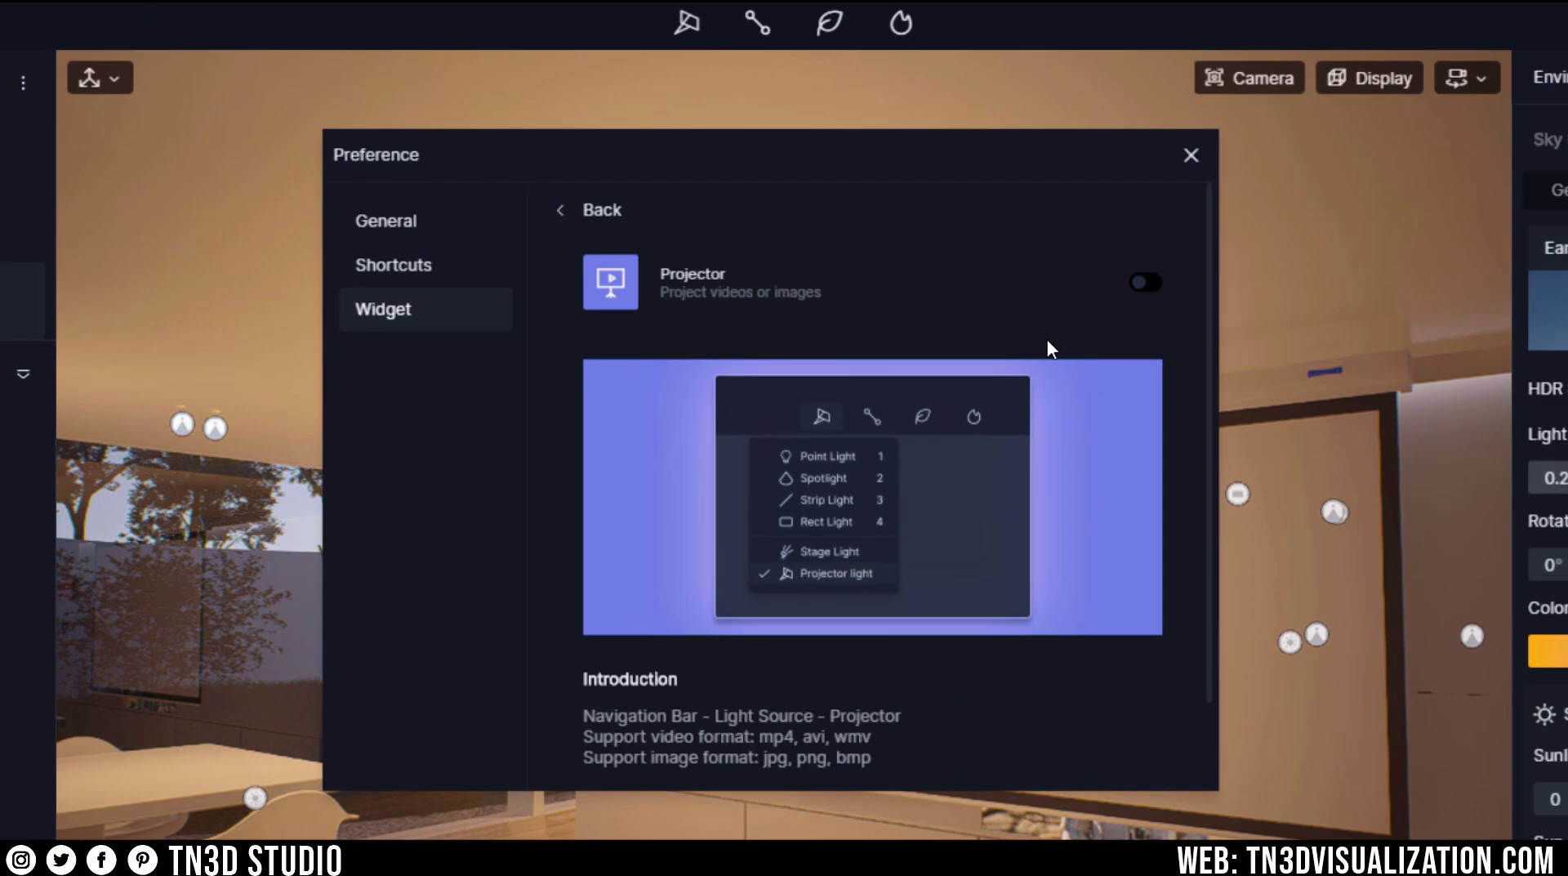
pyautogui.scroll(-2, 1049, 343)
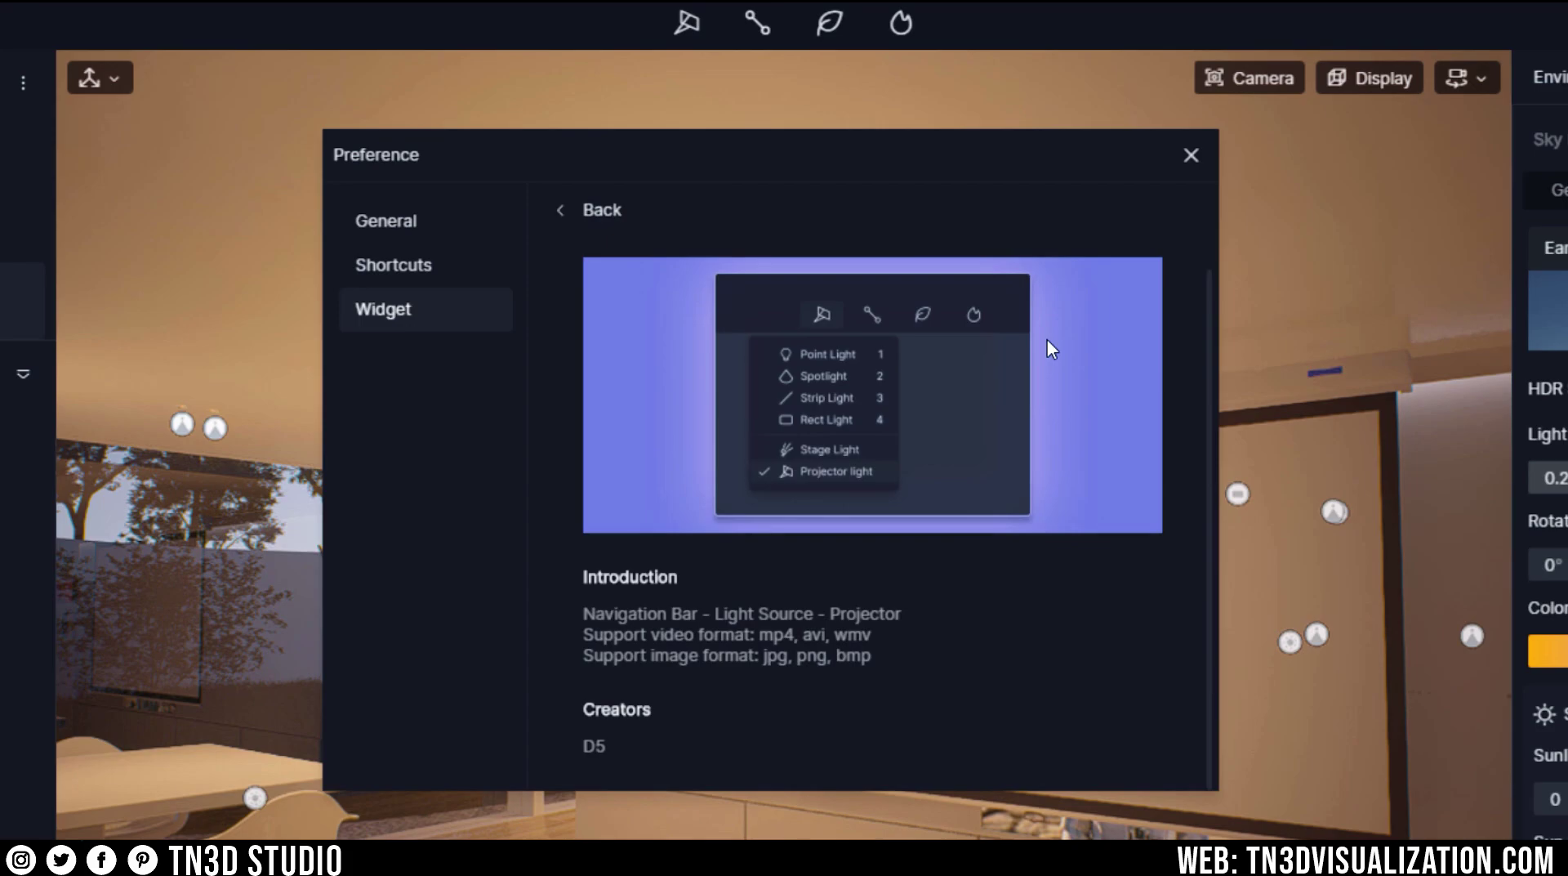
pyautogui.scroll(2, 1050, 349)
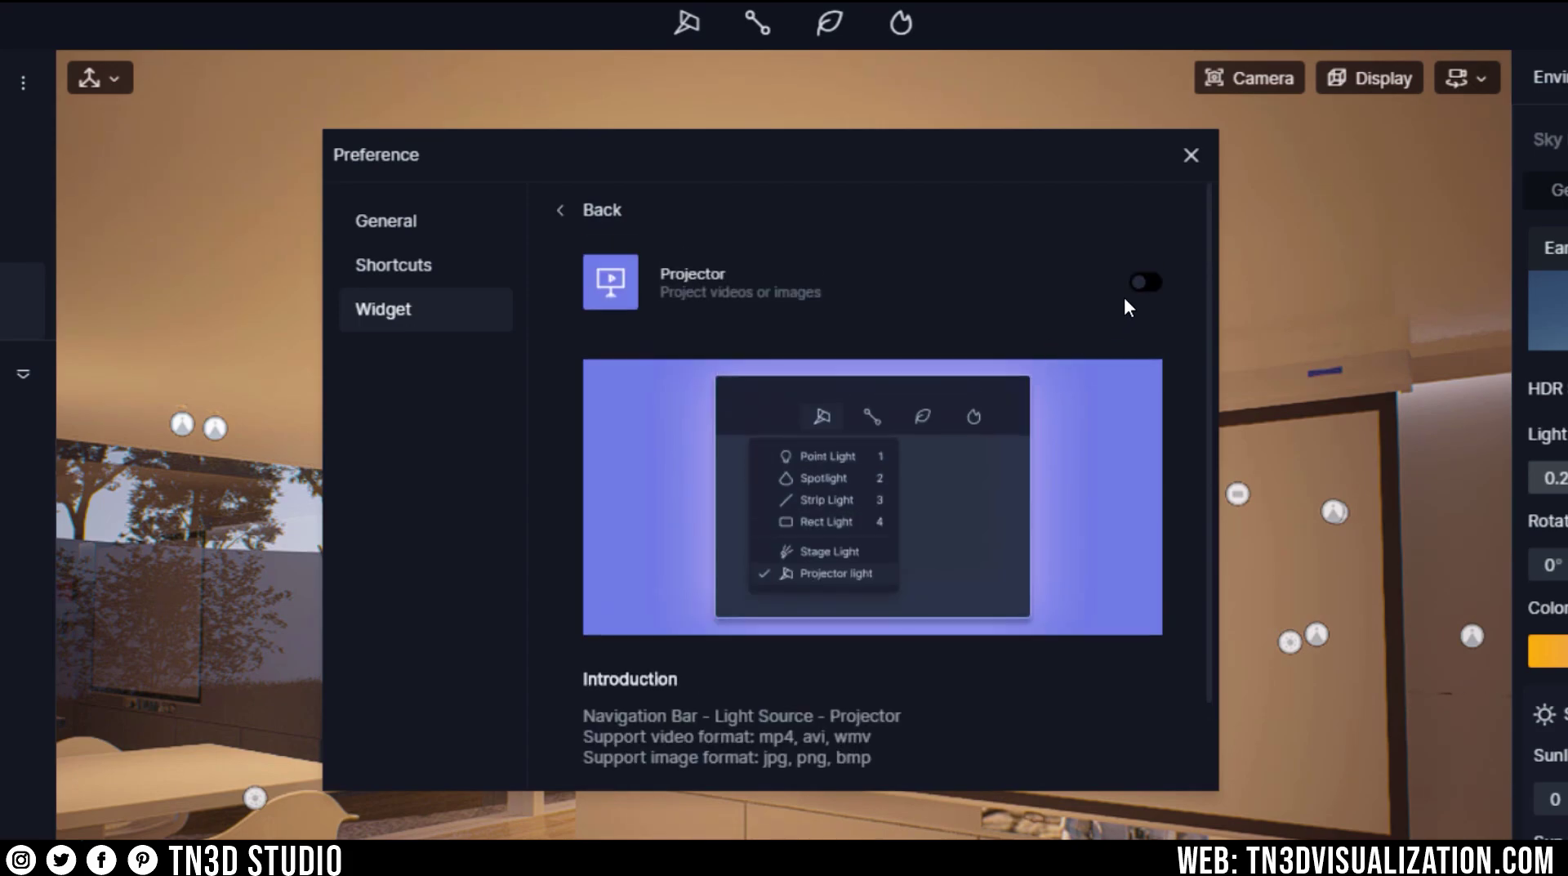
pyautogui.click(1145, 281)
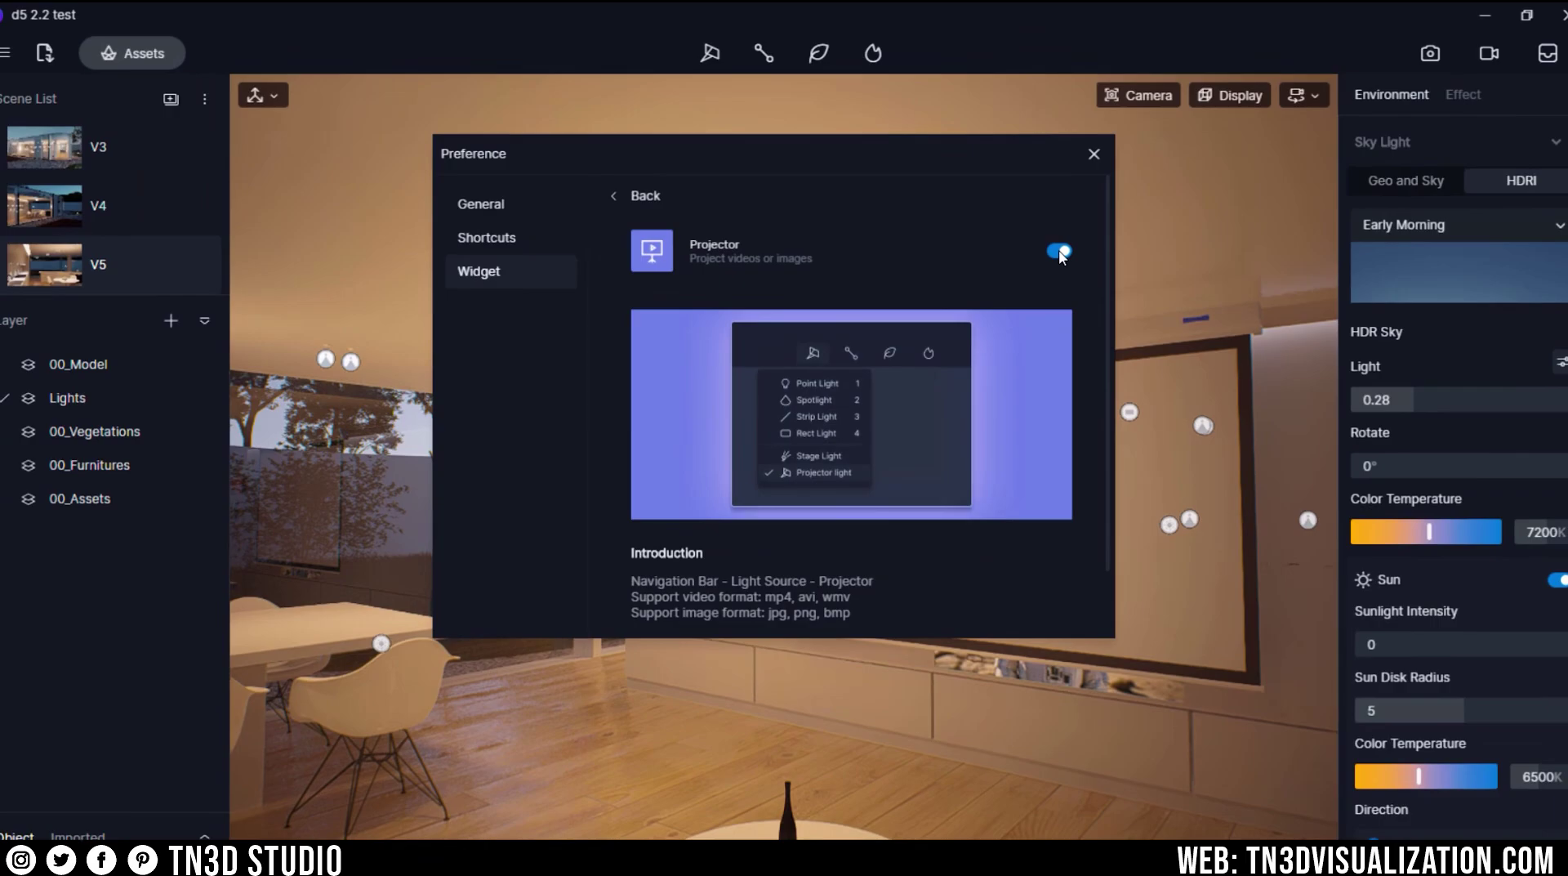
# Step: Close Preferences and place a new projector light at the ceiling projector
pyautogui.click(1085, 153)
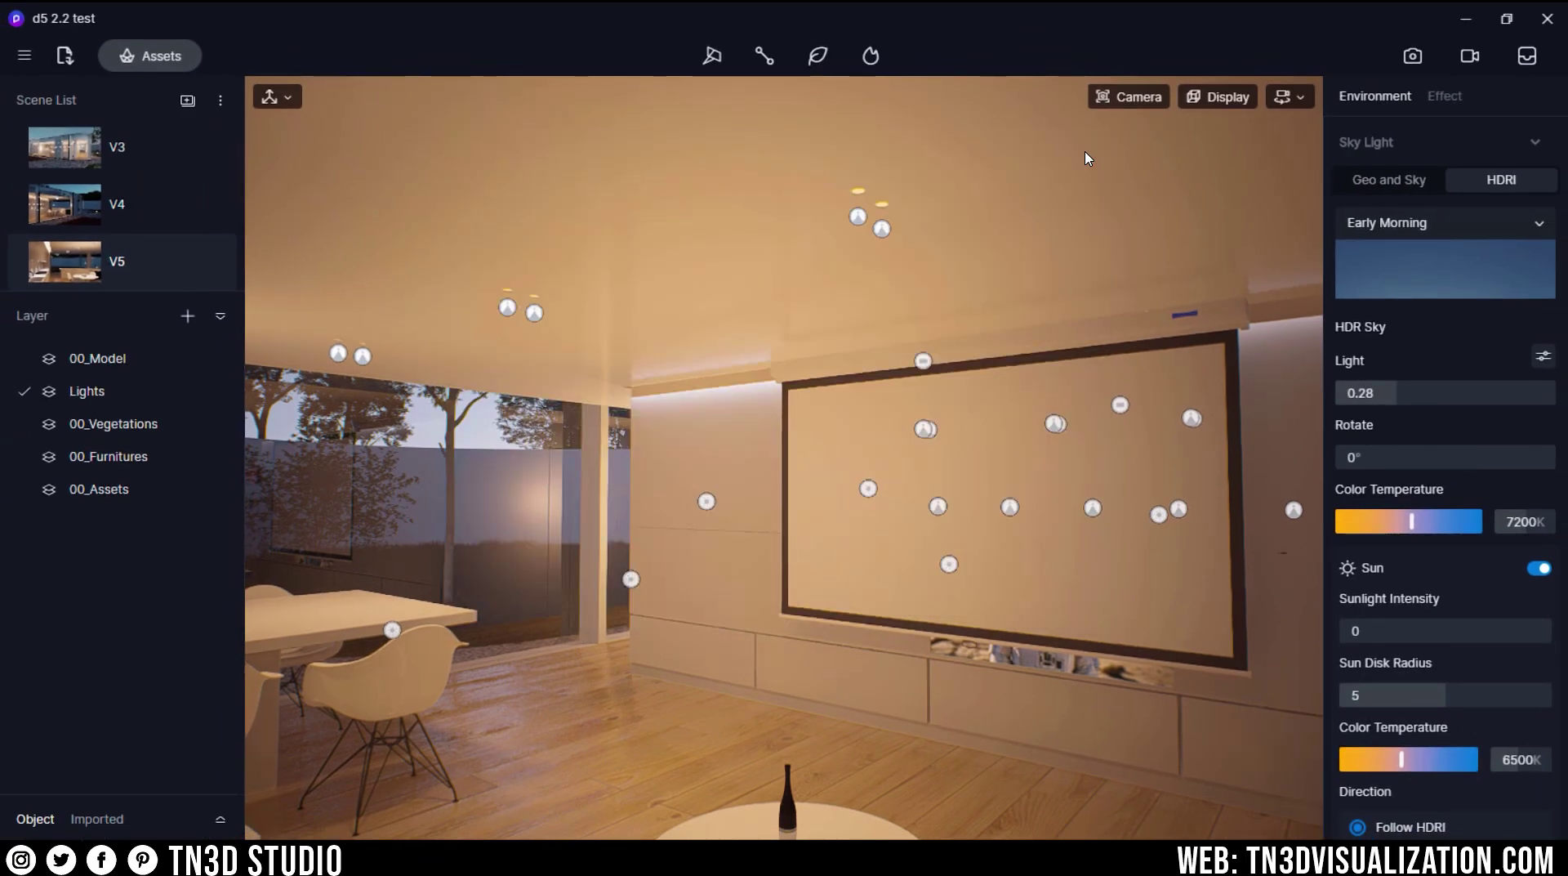
pyautogui.click(713, 66)
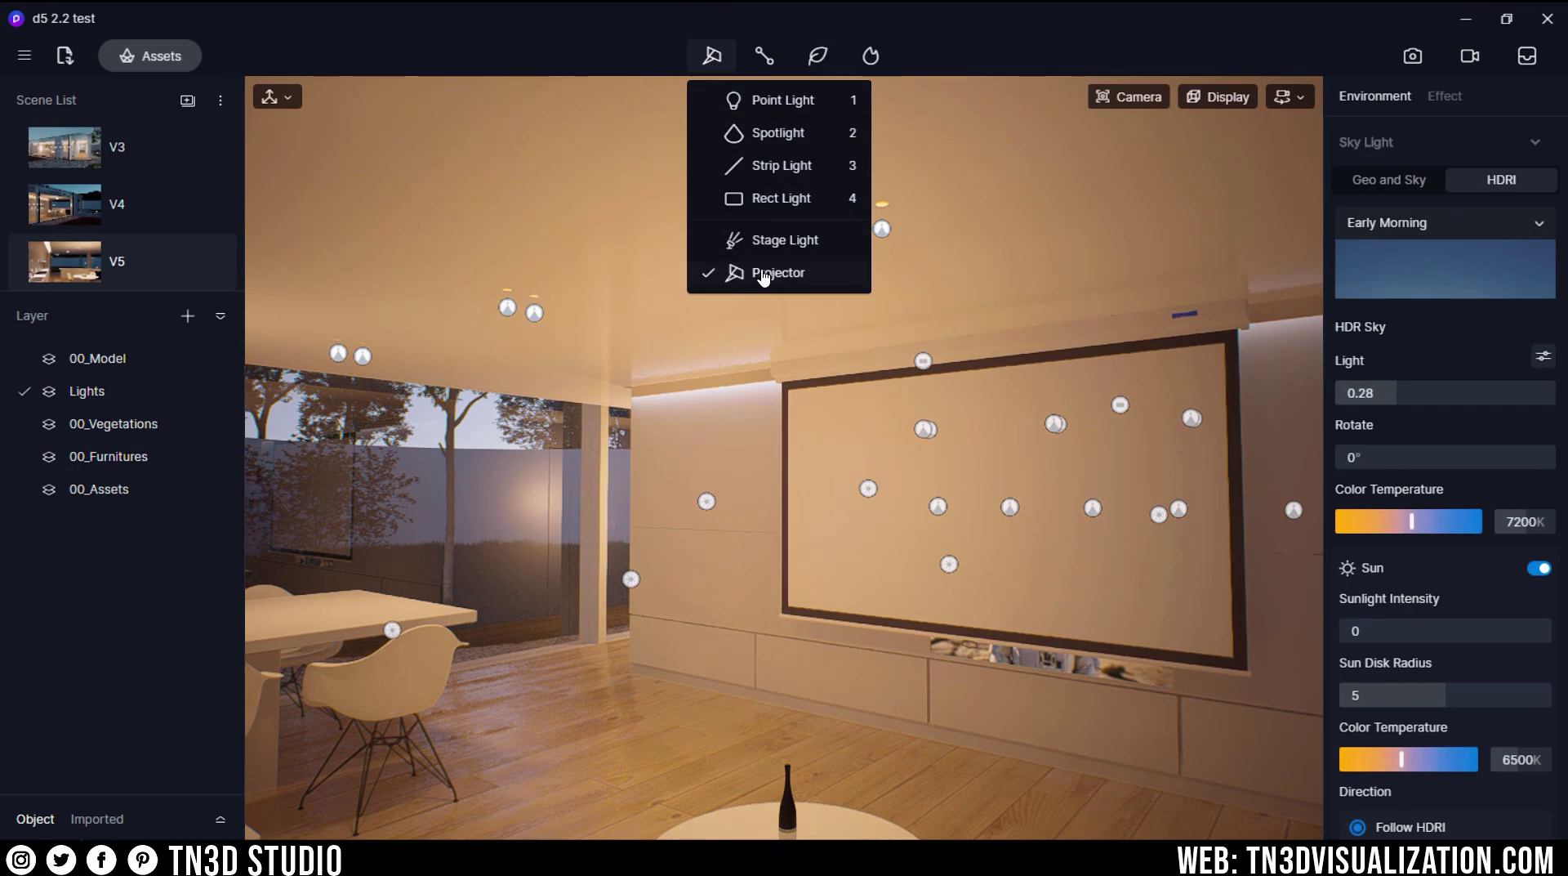
pyautogui.click(791, 273)
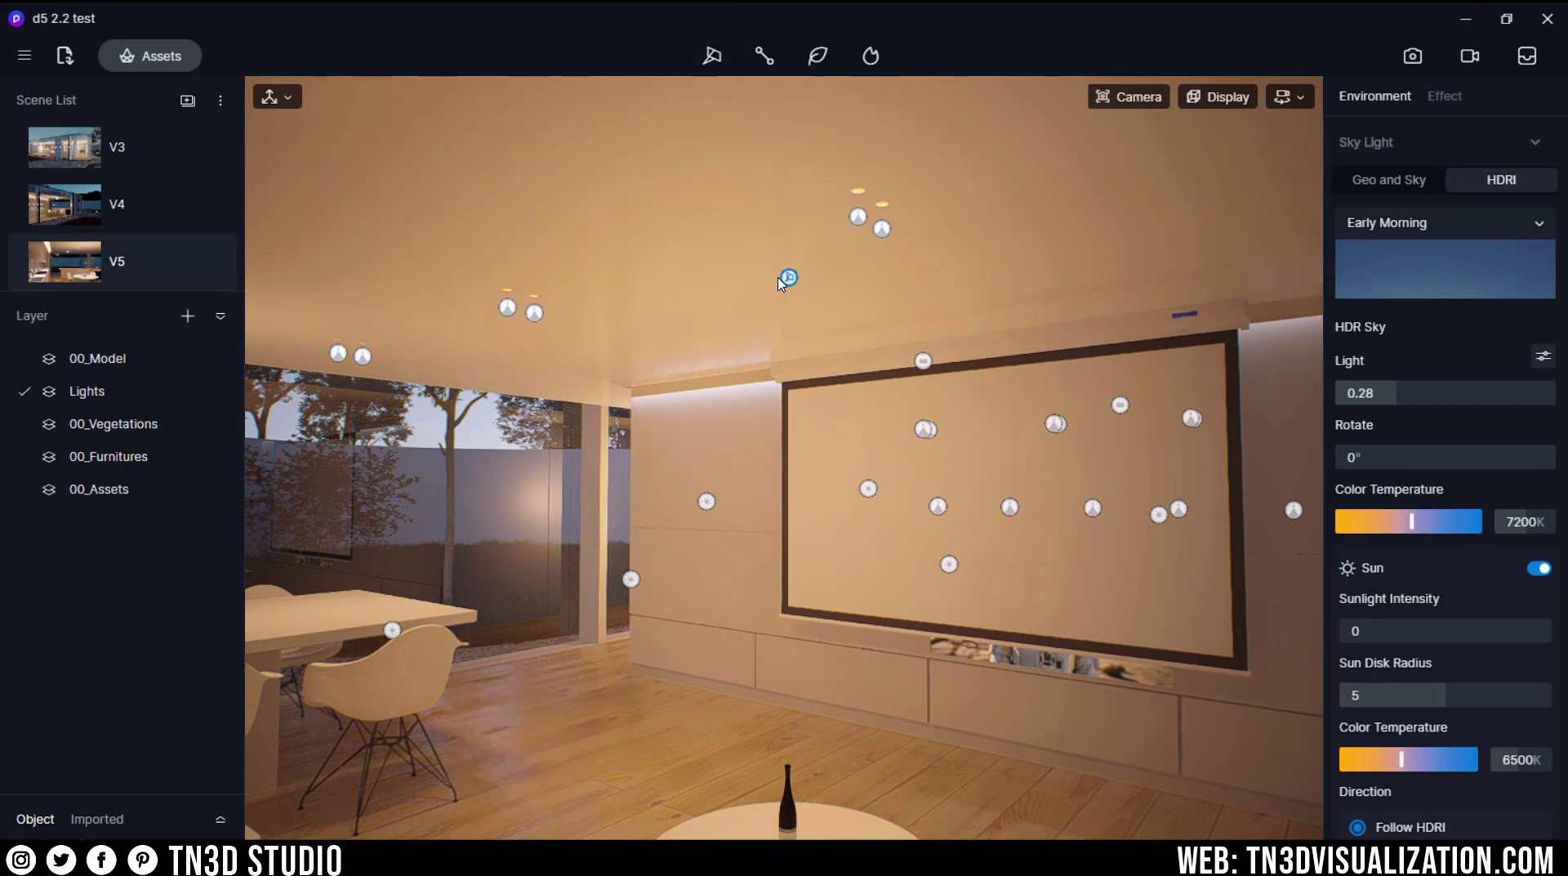
pyautogui.moveTo(999, 504); pyautogui.dragTo(500, 290, button='right')
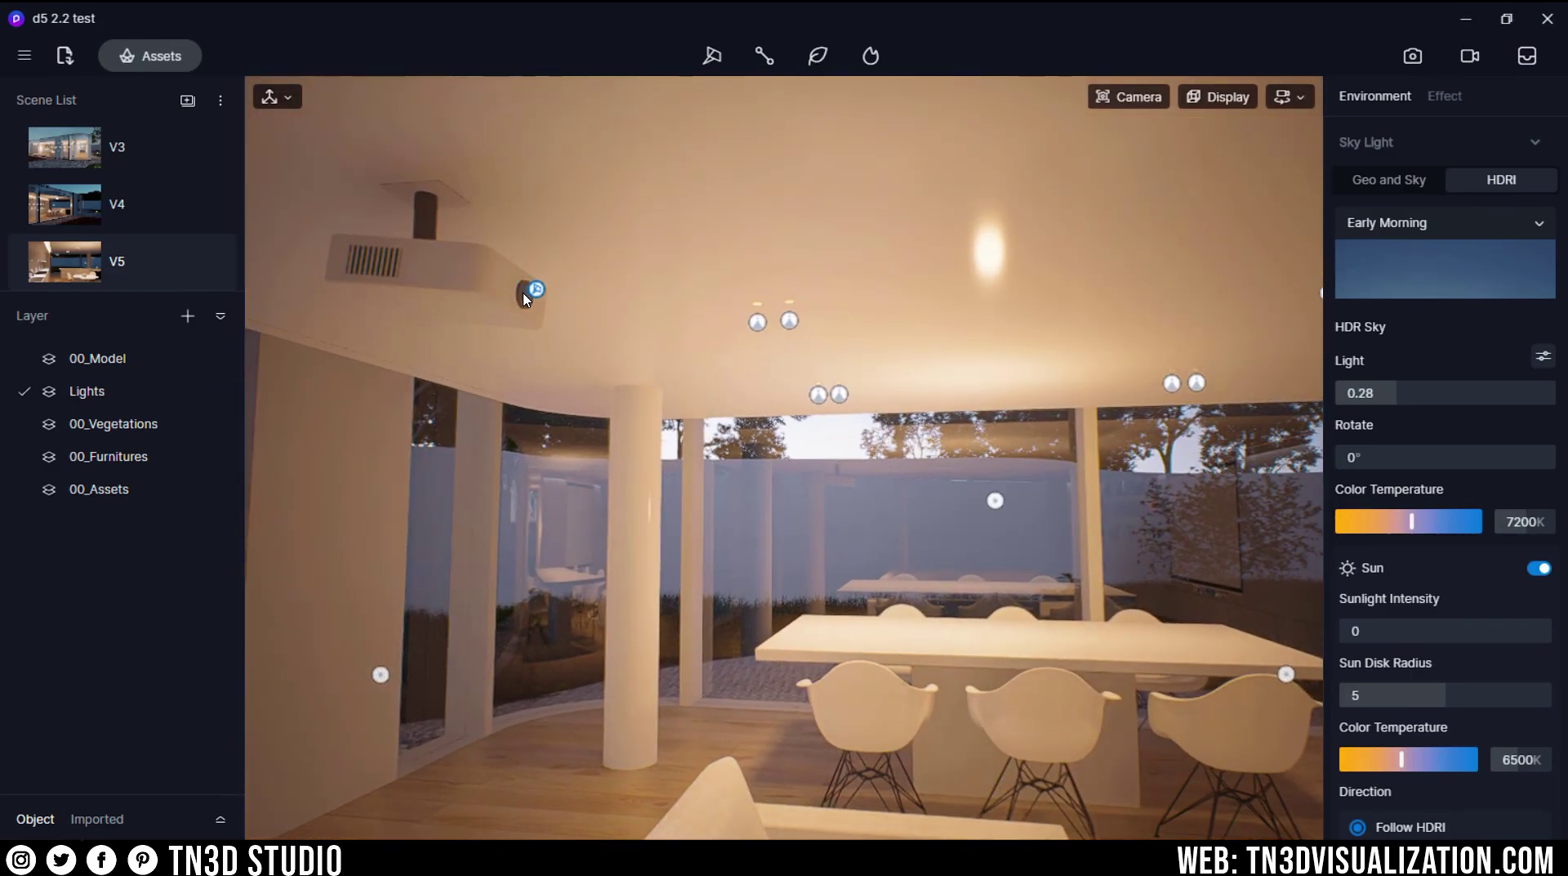
pyautogui.click(510, 293)
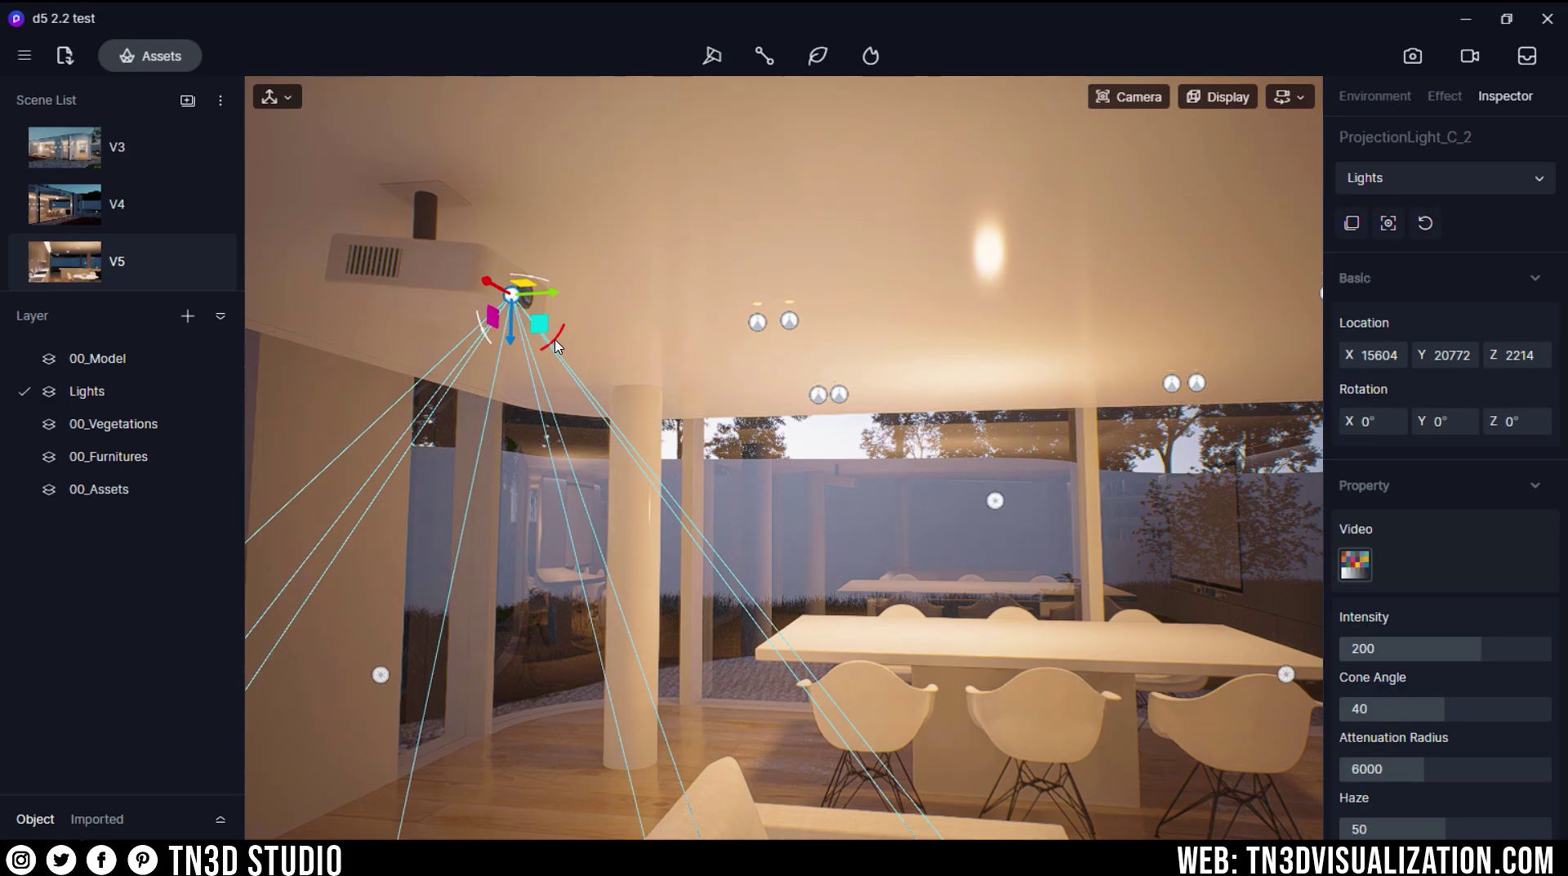
# Step: Tilt the projector beam to 62° on X so it aims at the wall screen
pyautogui.moveTo(490, 339); pyautogui.dragTo(598, 290)
pyautogui.moveTo(599, 290); pyautogui.dragTo(776, 452, button='right')
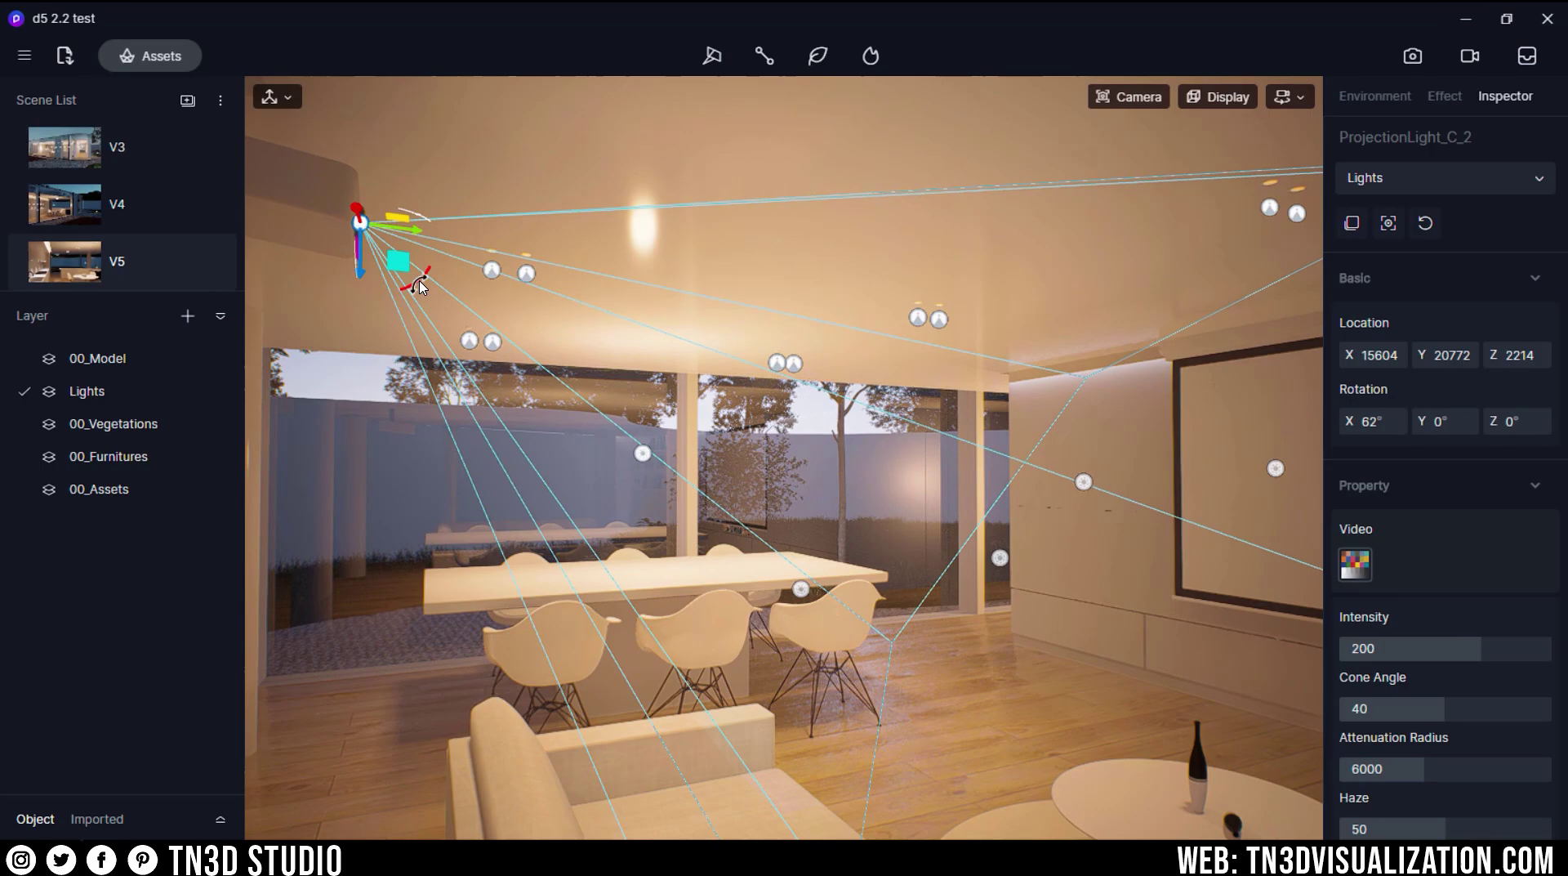
pyautogui.moveTo(415, 278); pyautogui.dragTo(425, 245)
pyautogui.moveTo(735, 408); pyautogui.dragTo(1274, 564, button='right')
pyautogui.scroll(-2, 1481, 435)
pyautogui.scroll(-1, 1481, 436)
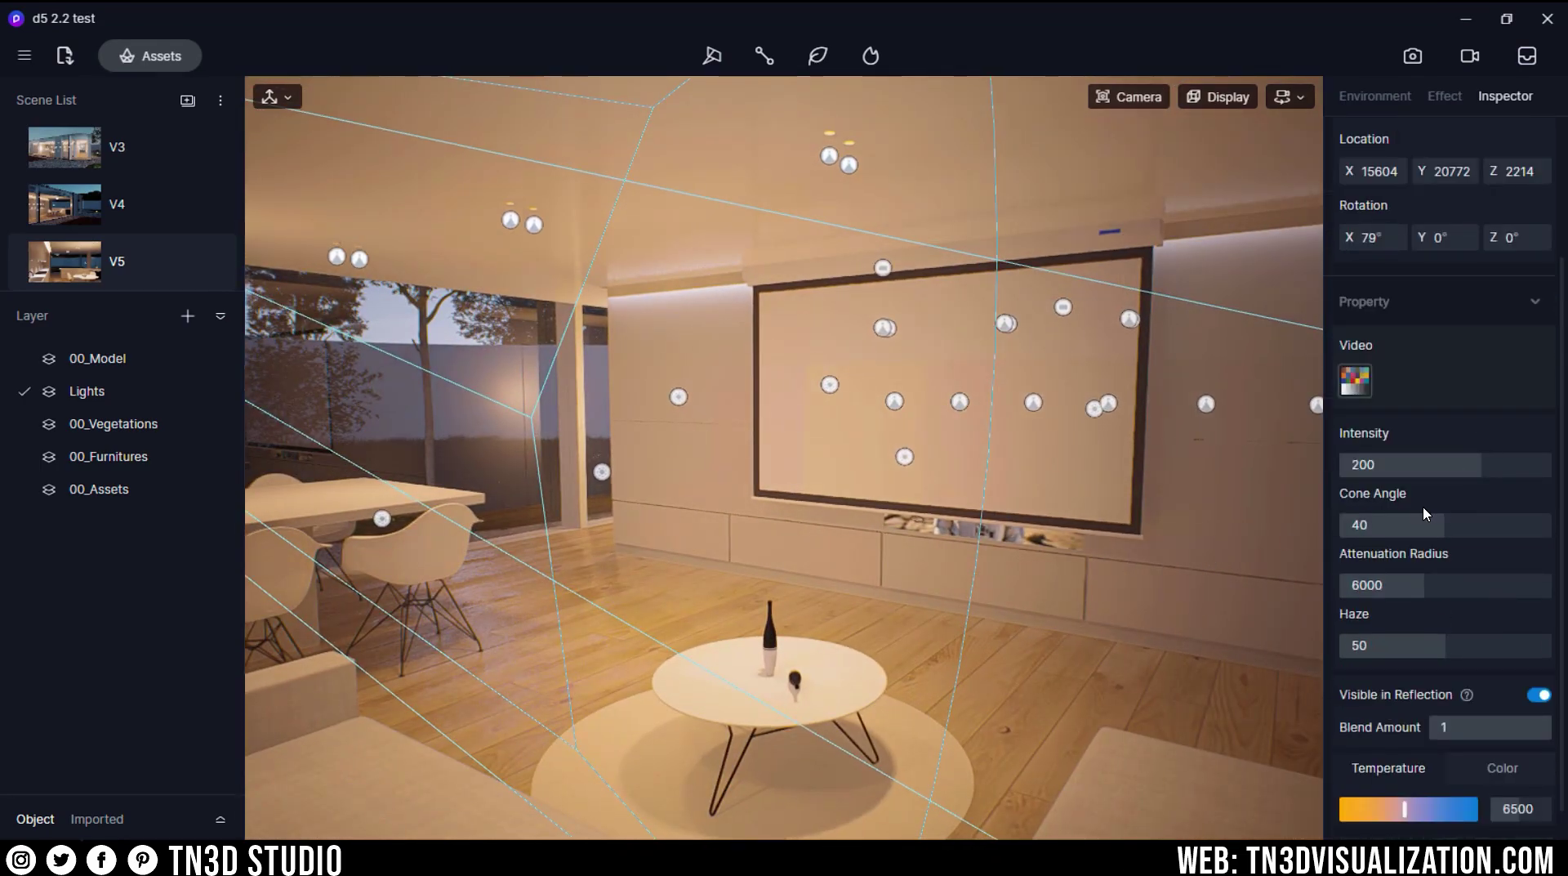
pyautogui.scroll(2, 1482, 437)
pyautogui.scroll(-3, 1484, 439)
# Step: Set cone angle 12.4, intensity 282.7, attenuation 9739, temperature 6000, and hide the Lights layer
pyautogui.moveTo(1450, 520); pyautogui.dragTo(1370, 533)
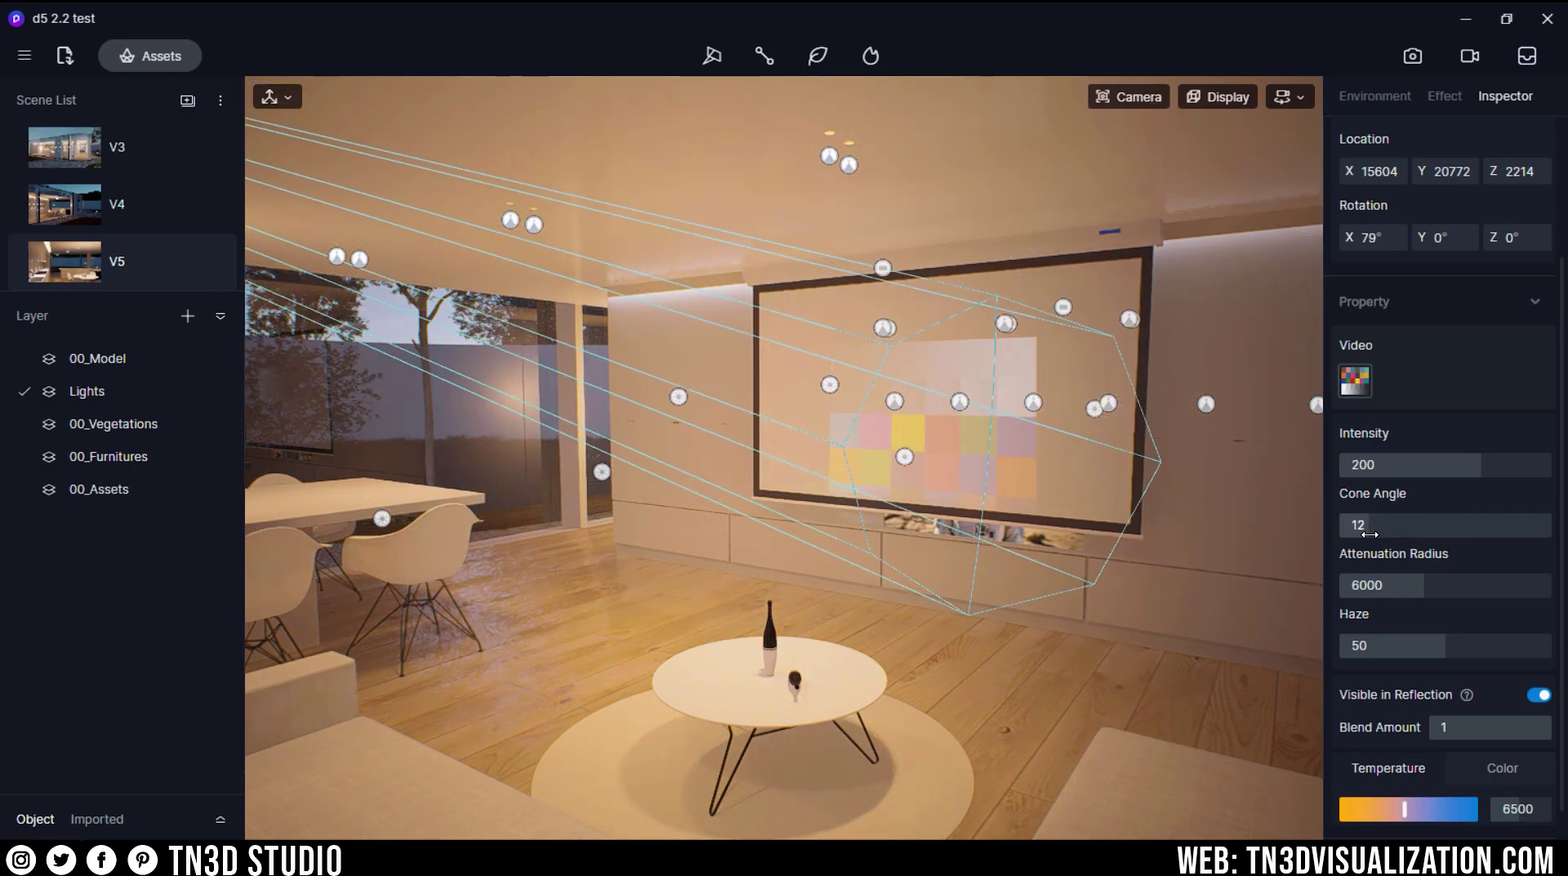
pyautogui.moveTo(1481, 464); pyautogui.dragTo(1540, 464)
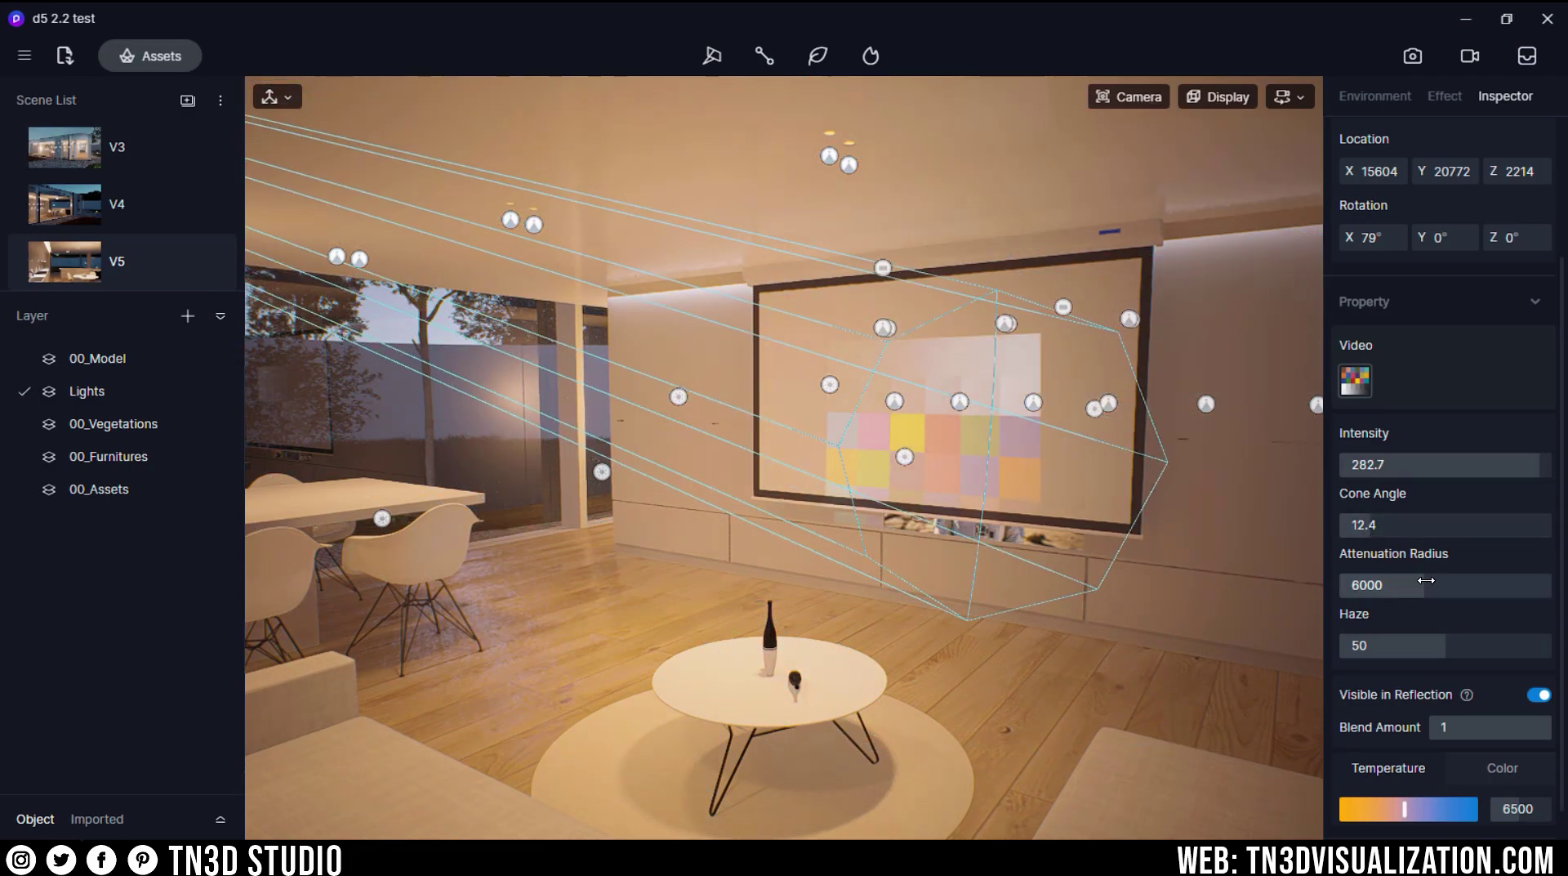
pyautogui.moveTo(1424, 583); pyautogui.dragTo(1477, 582)
pyautogui.moveTo(980, 425)
pyautogui.mouseDown(button='right')
pyautogui.moveTo(723, 426)
pyautogui.moveTo(1118, 518)
pyautogui.moveTo(1168, 570)
pyautogui.mouseUp(button='right')
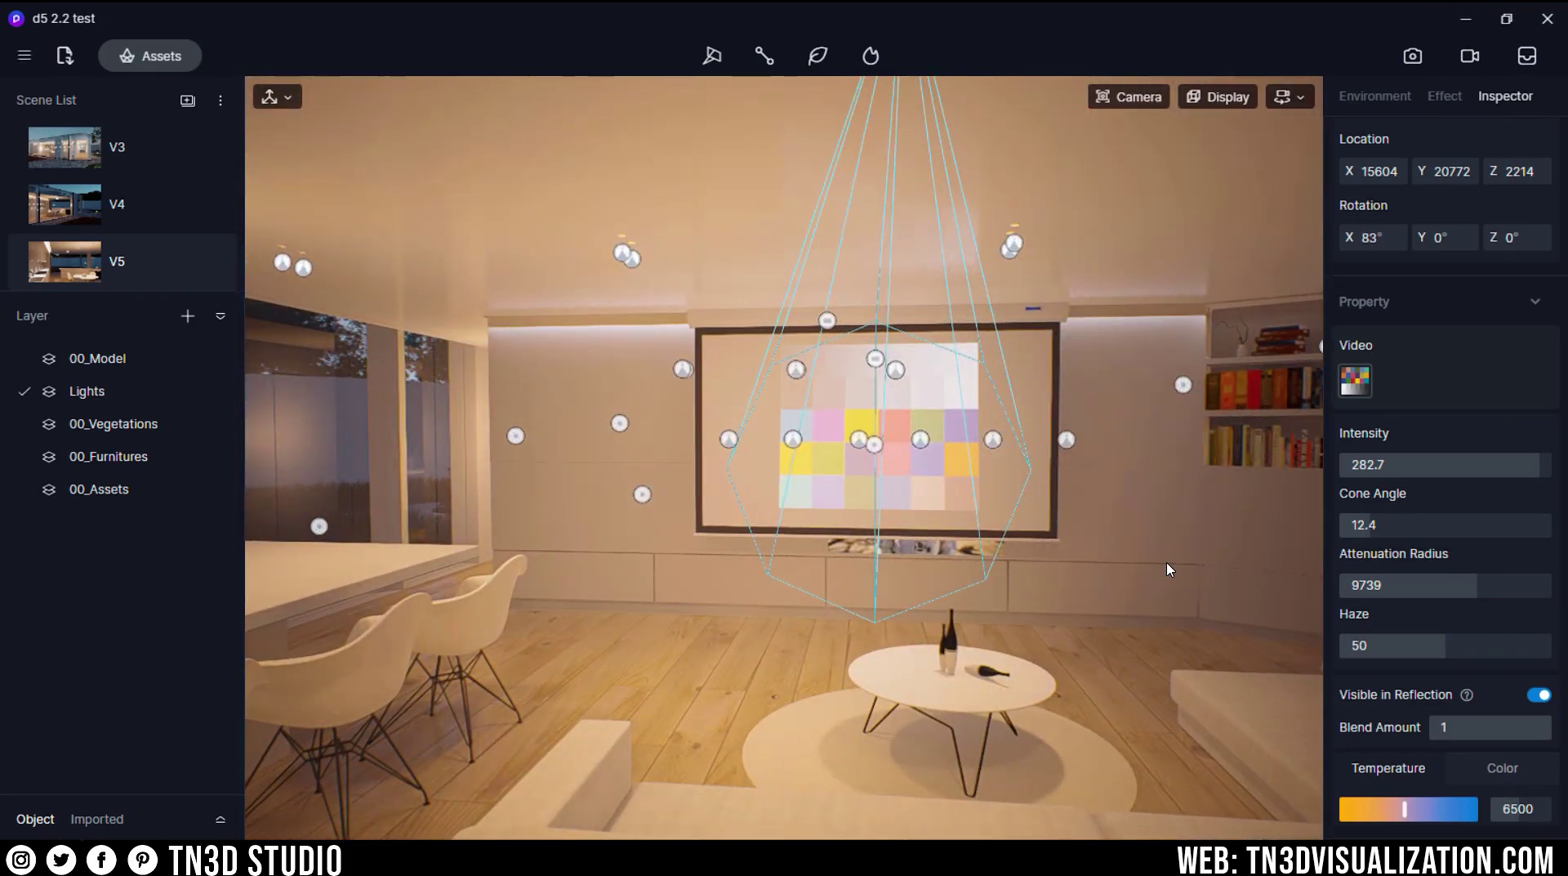
pyautogui.moveTo(1405, 809); pyautogui.dragTo(1398, 809)
pyautogui.scroll(2, 1405, 702)
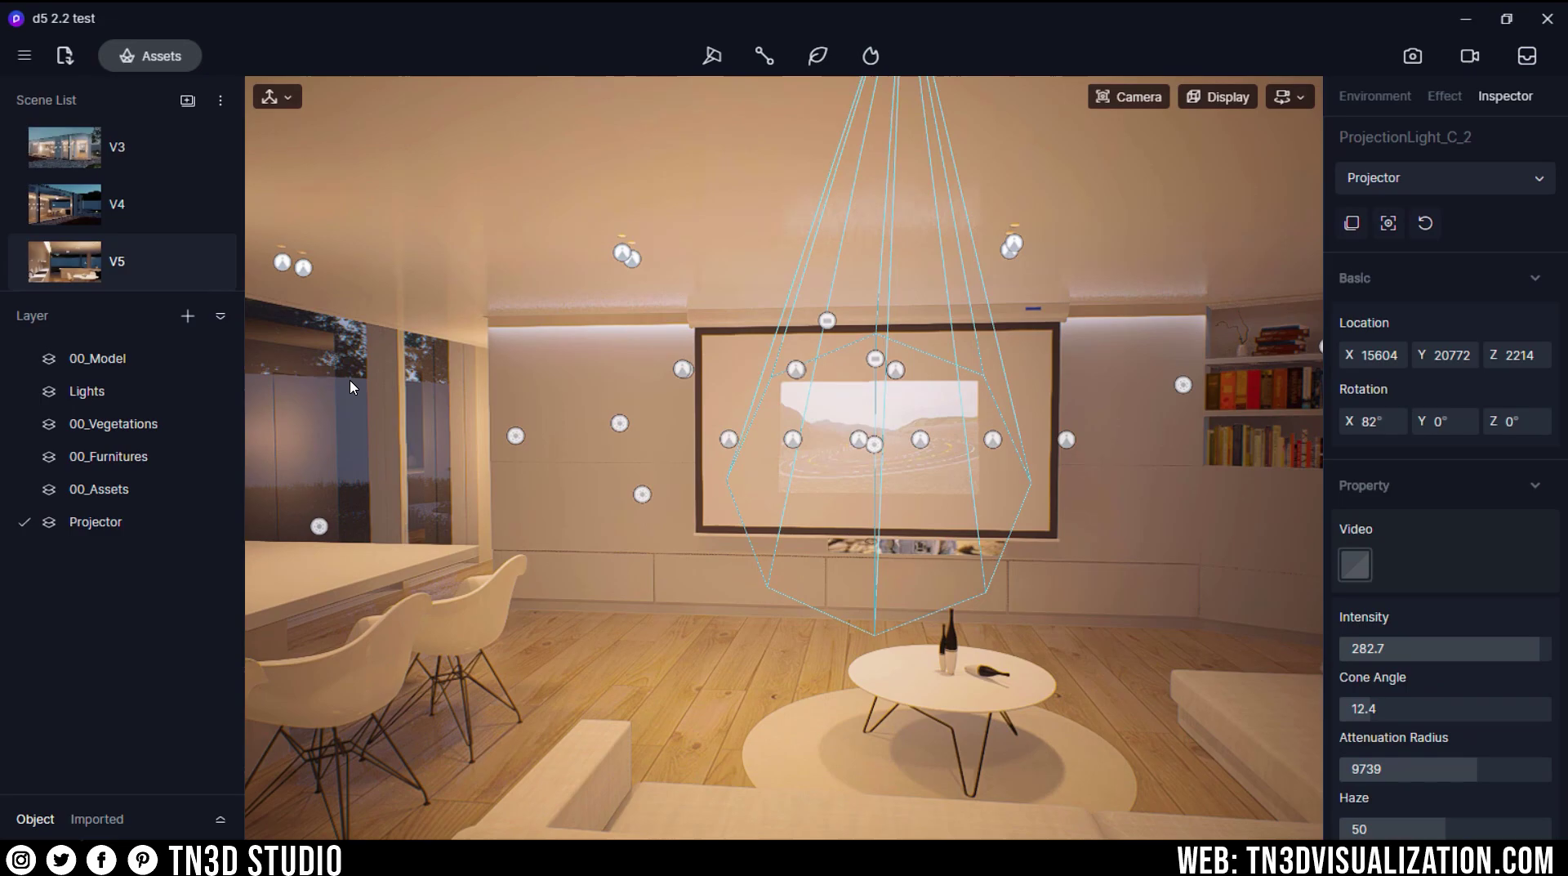
pyautogui.click(221, 391)
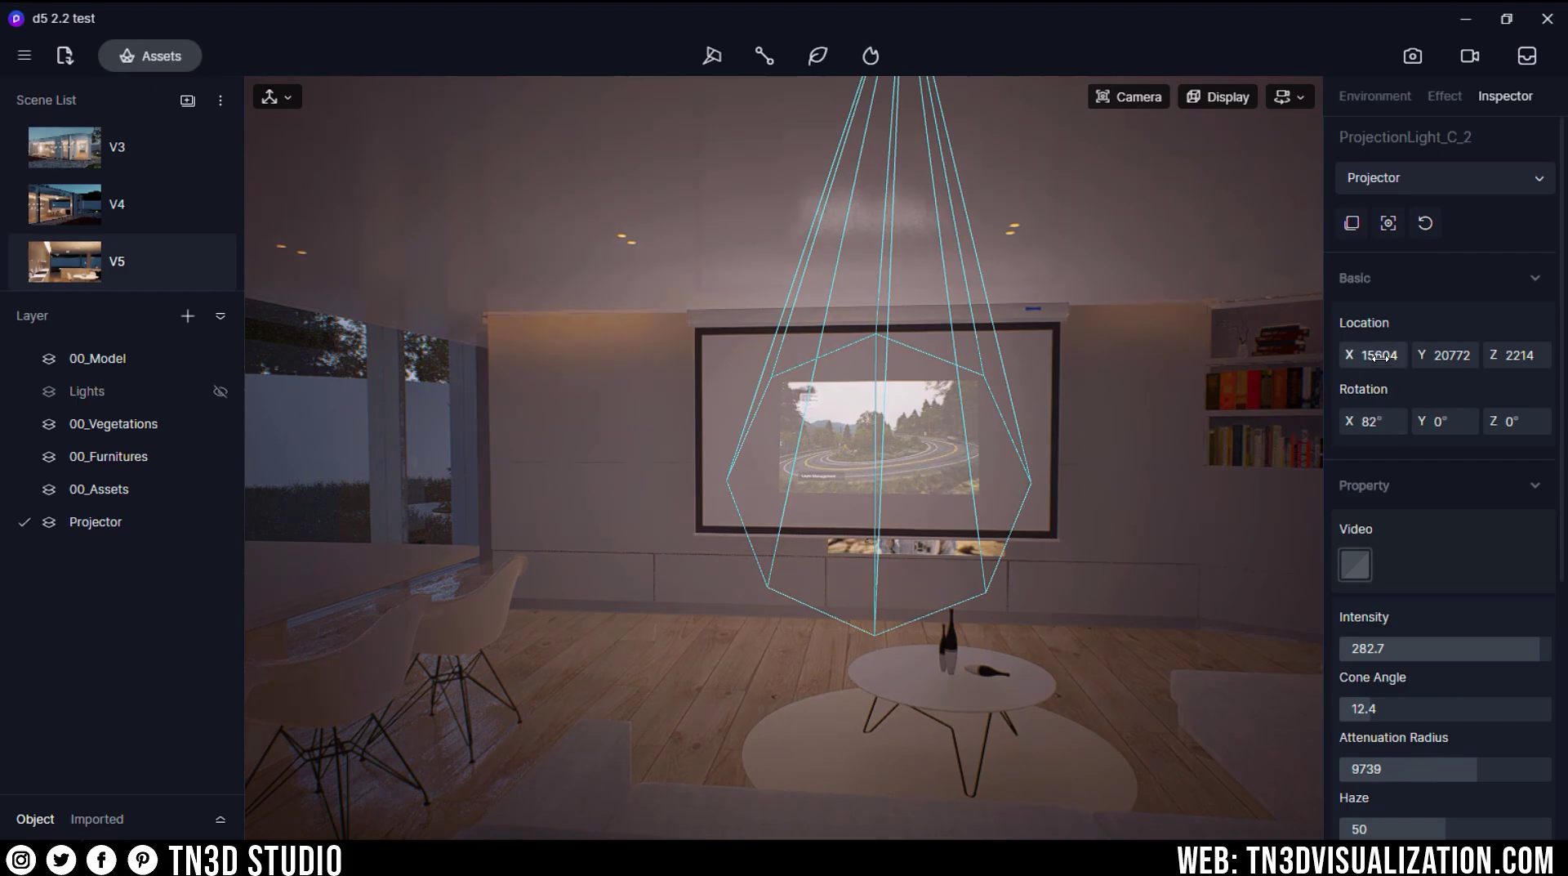
# Step: Zoom and orbit in close to the projected image on the wall's screen
pyautogui.click(1081, 434)
pyautogui.scroll(-5, 1082, 434)
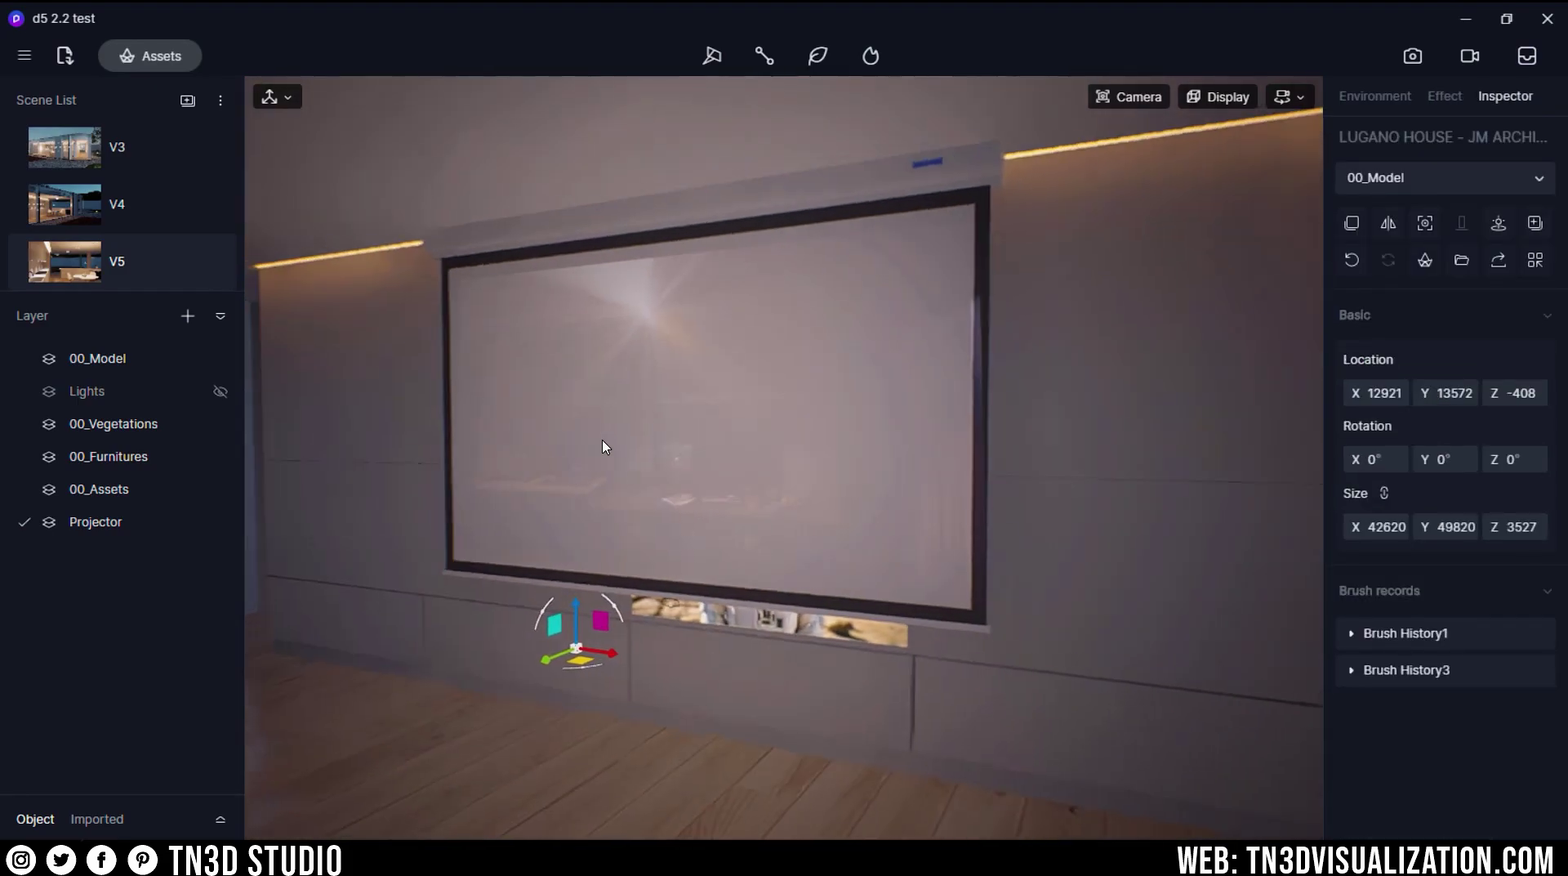
pyautogui.moveTo(567, 385); pyautogui.dragTo(701, 378, button='middle')
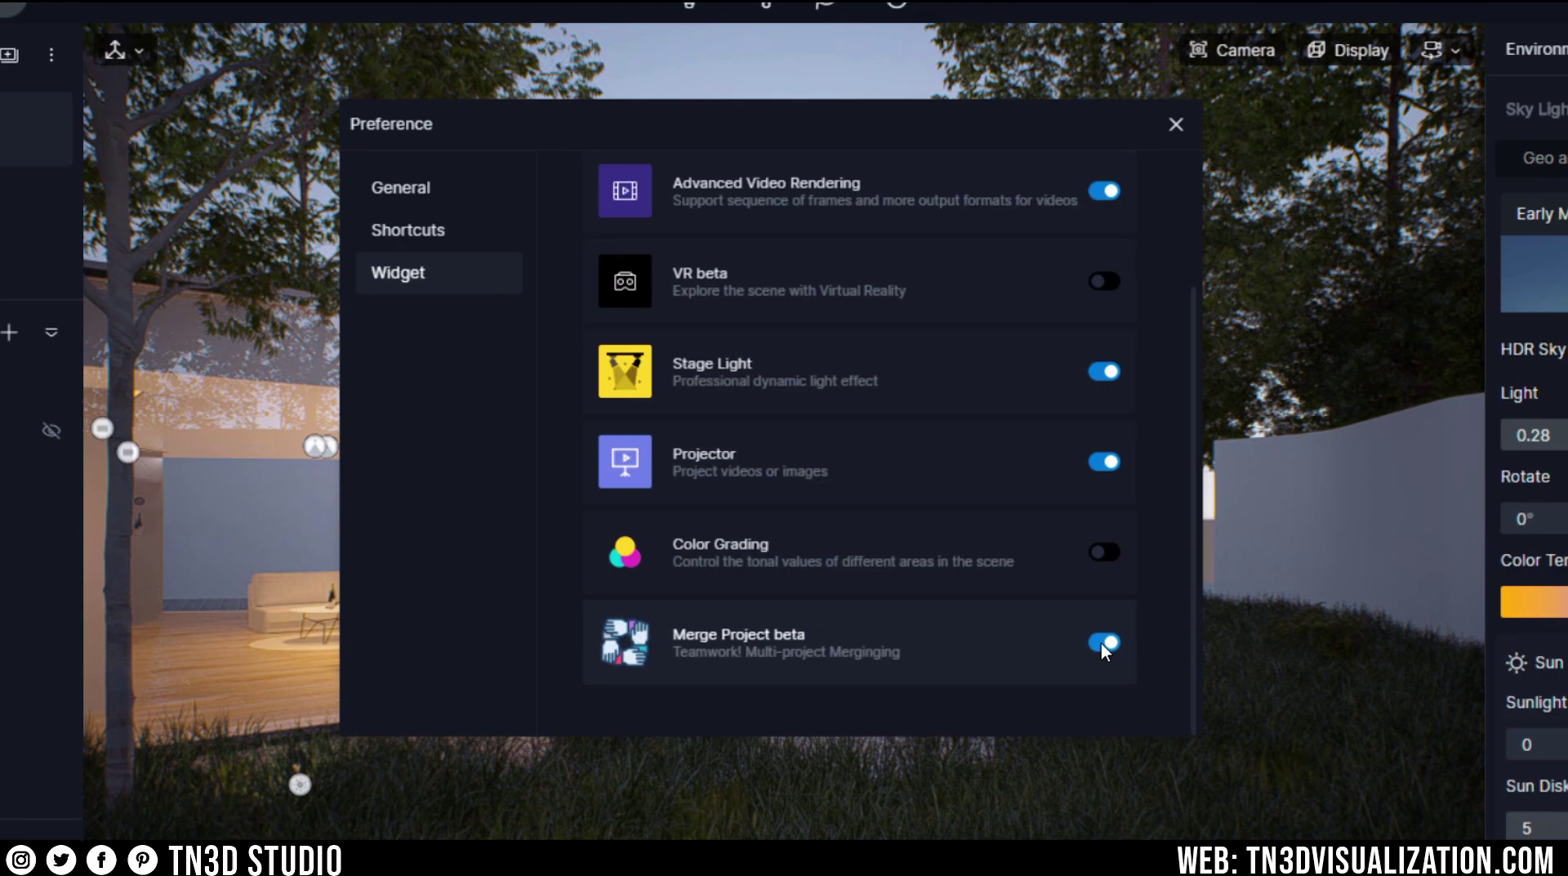
# Step: Check the Merge Project beta widget's details, close Preferences, and bring up the main menu's file options
pyautogui.click(876, 641)
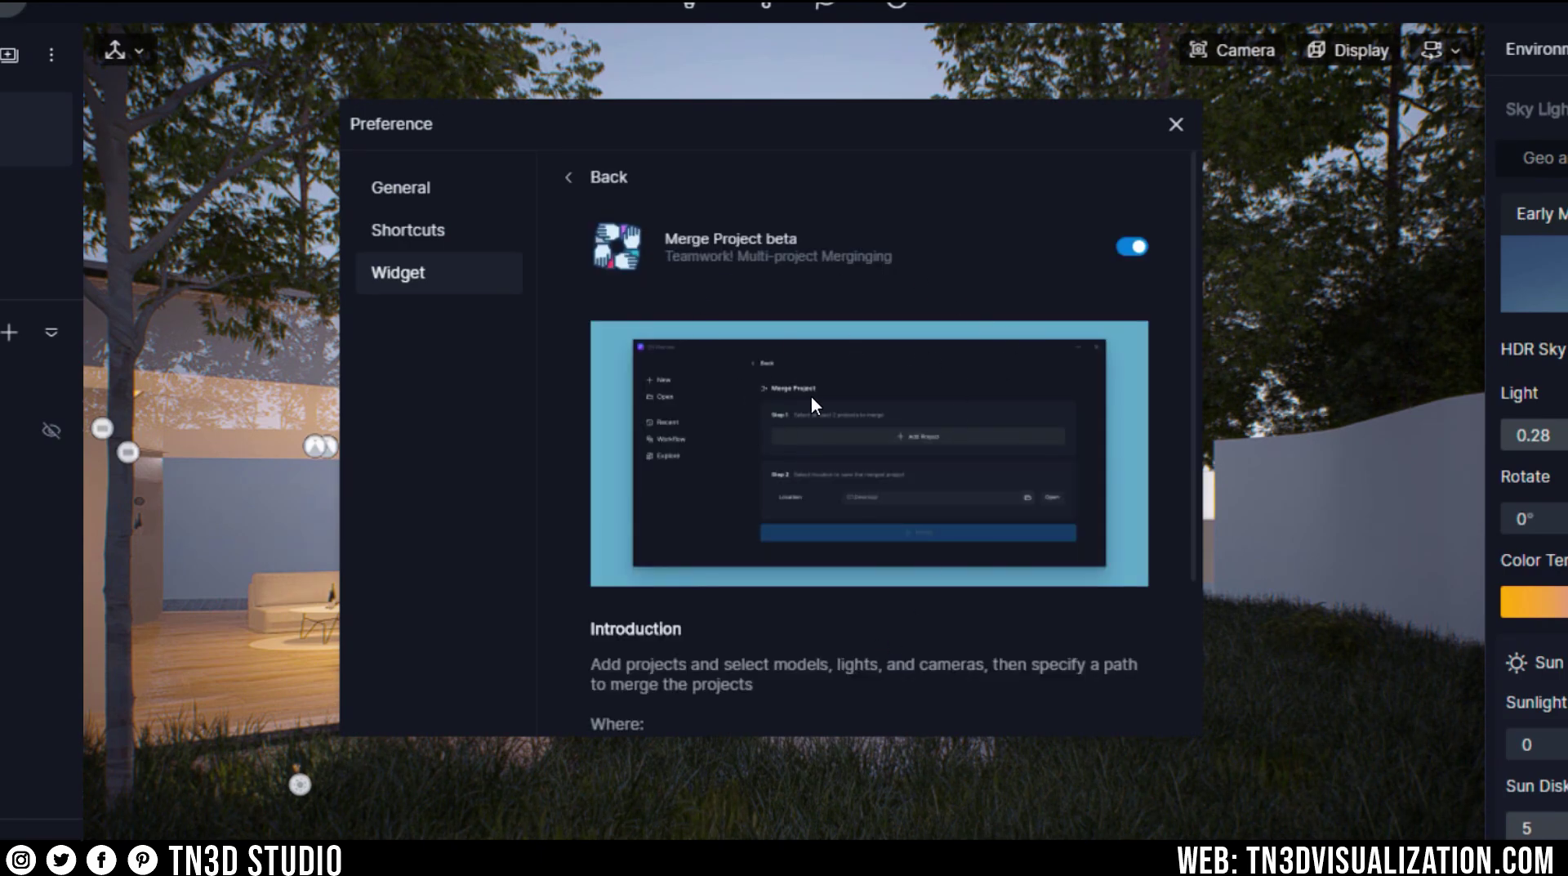
pyautogui.scroll(-3, 813, 398)
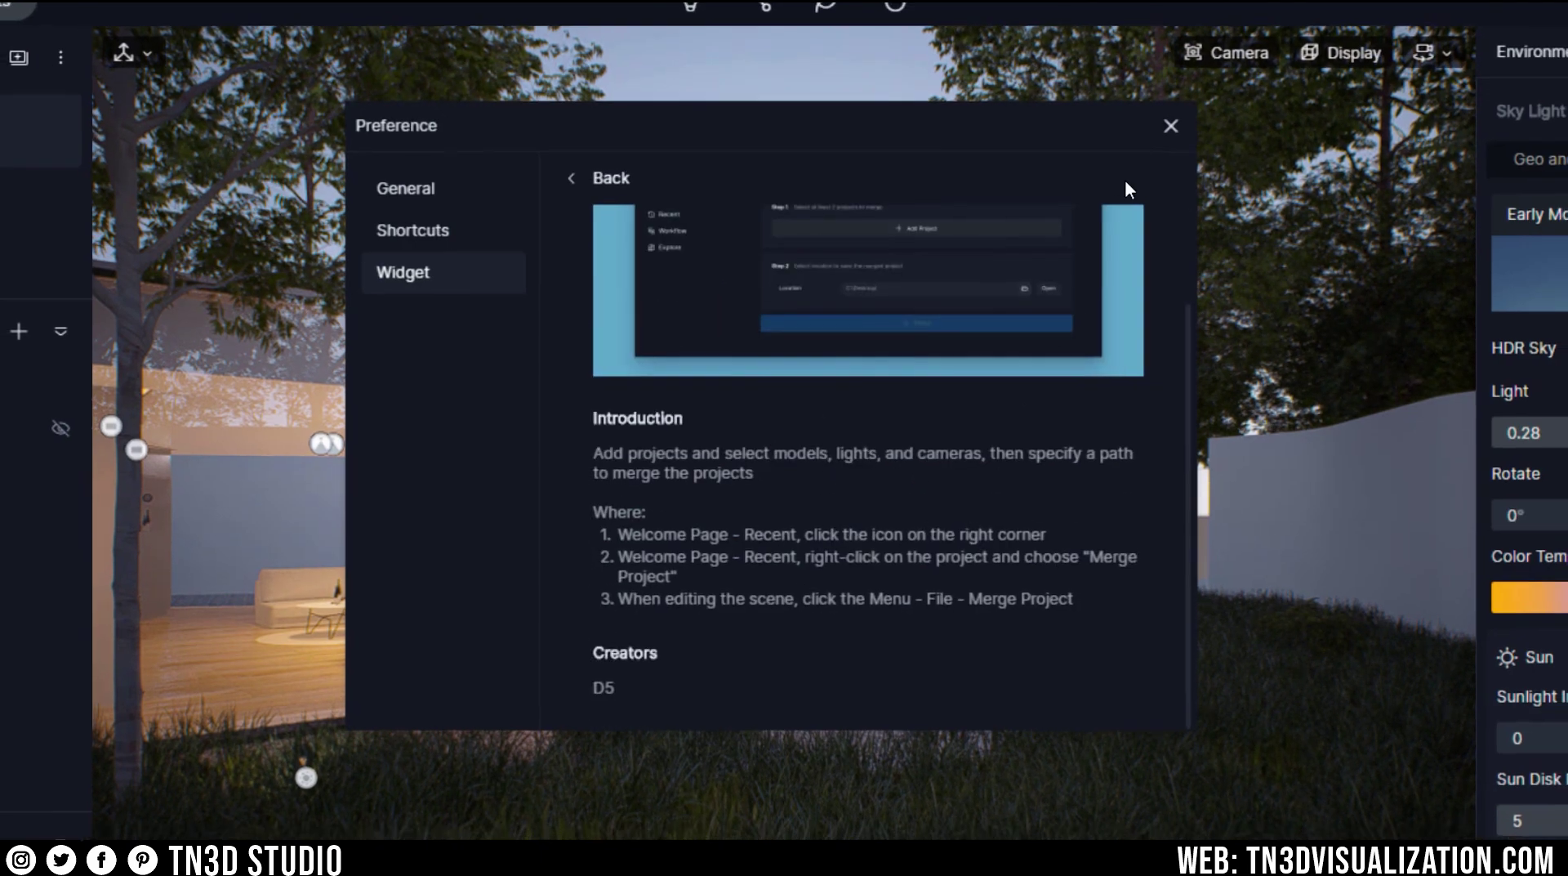
pyautogui.click(1177, 124)
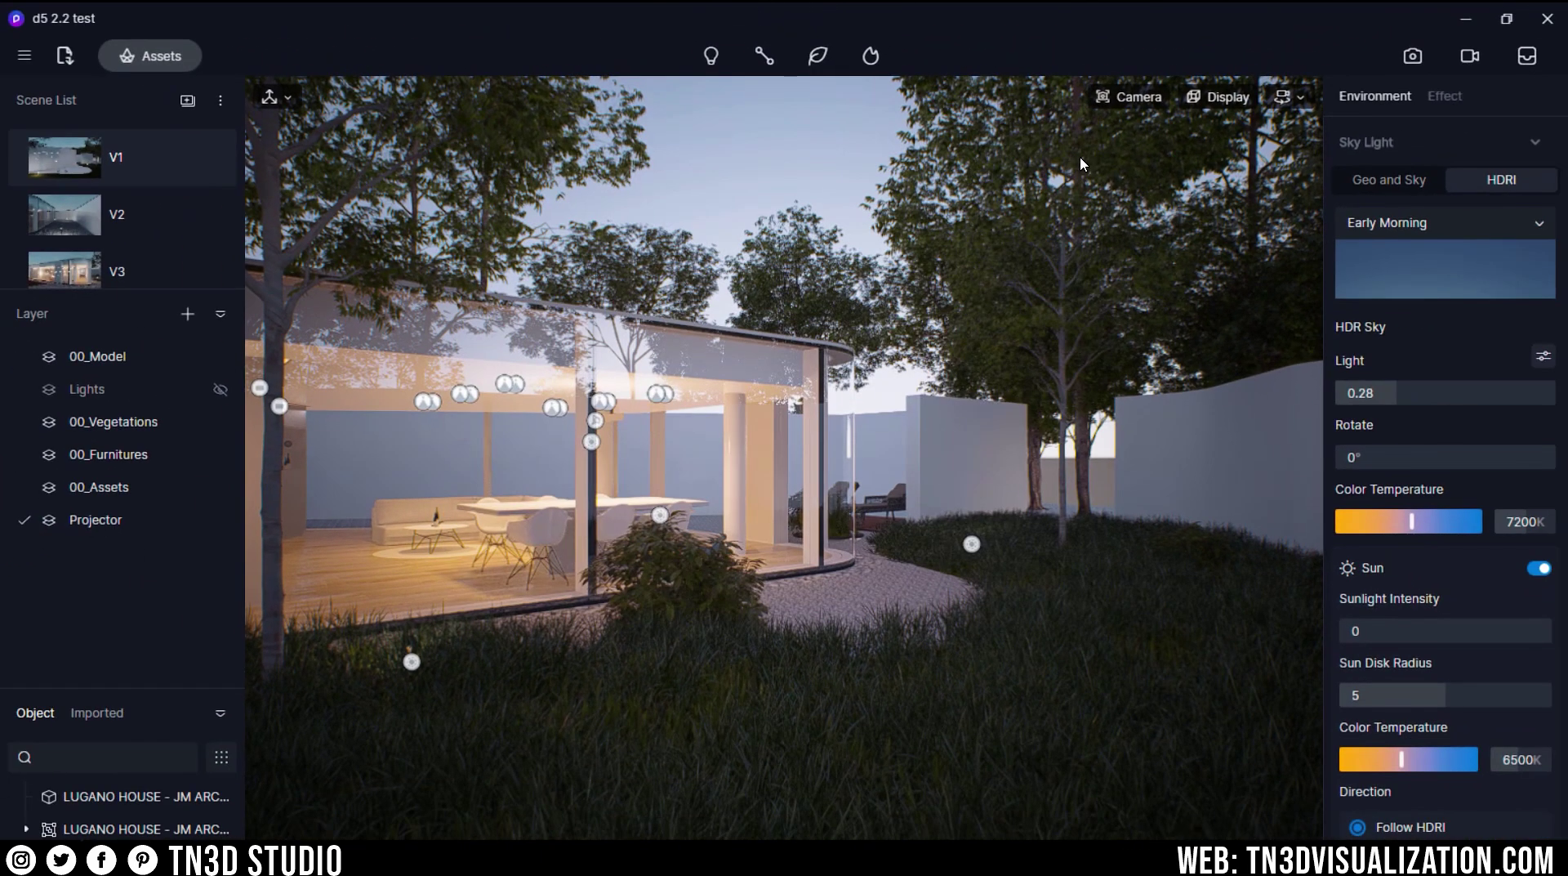
pyautogui.click(25, 57)
# Step: Start File > Merge Project and aim the spot light beside the statue at it
pyautogui.moveTo(147, 106)
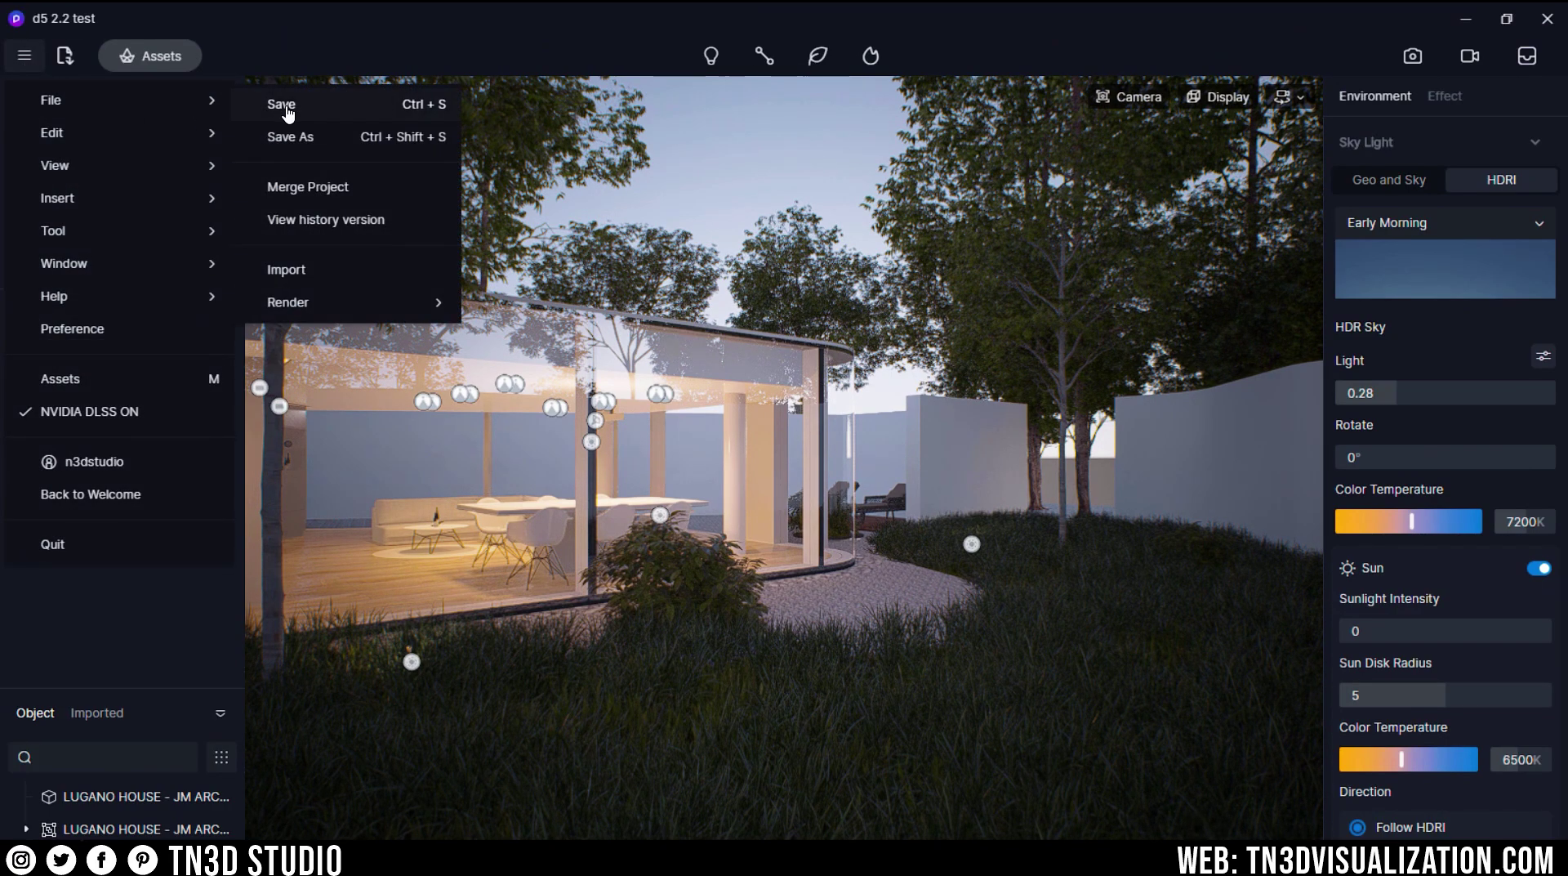
pyautogui.click(336, 198)
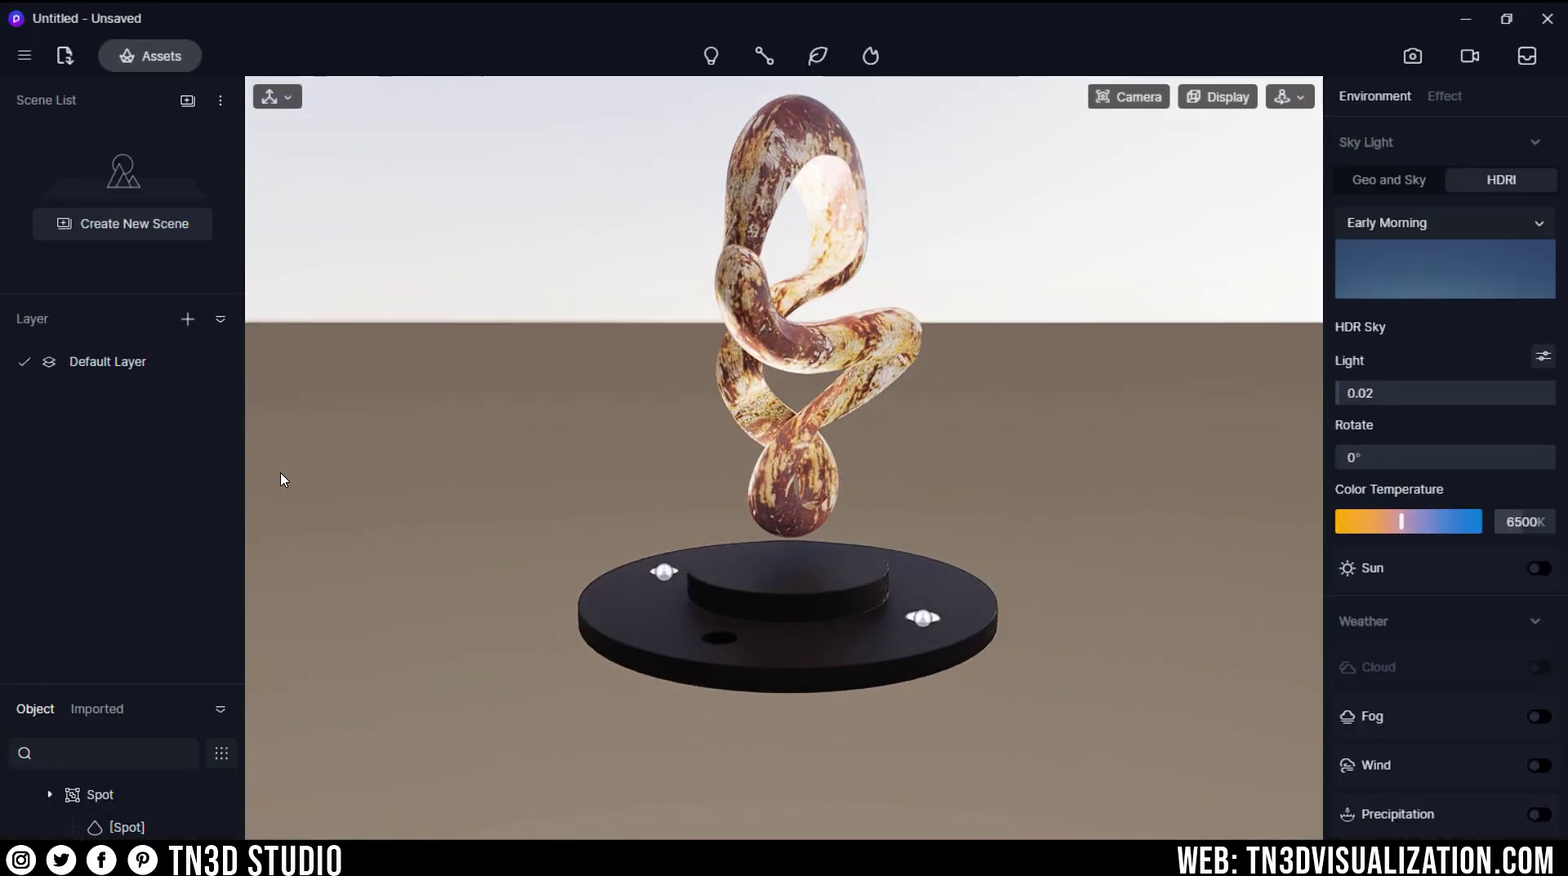
pyautogui.click(916, 575)
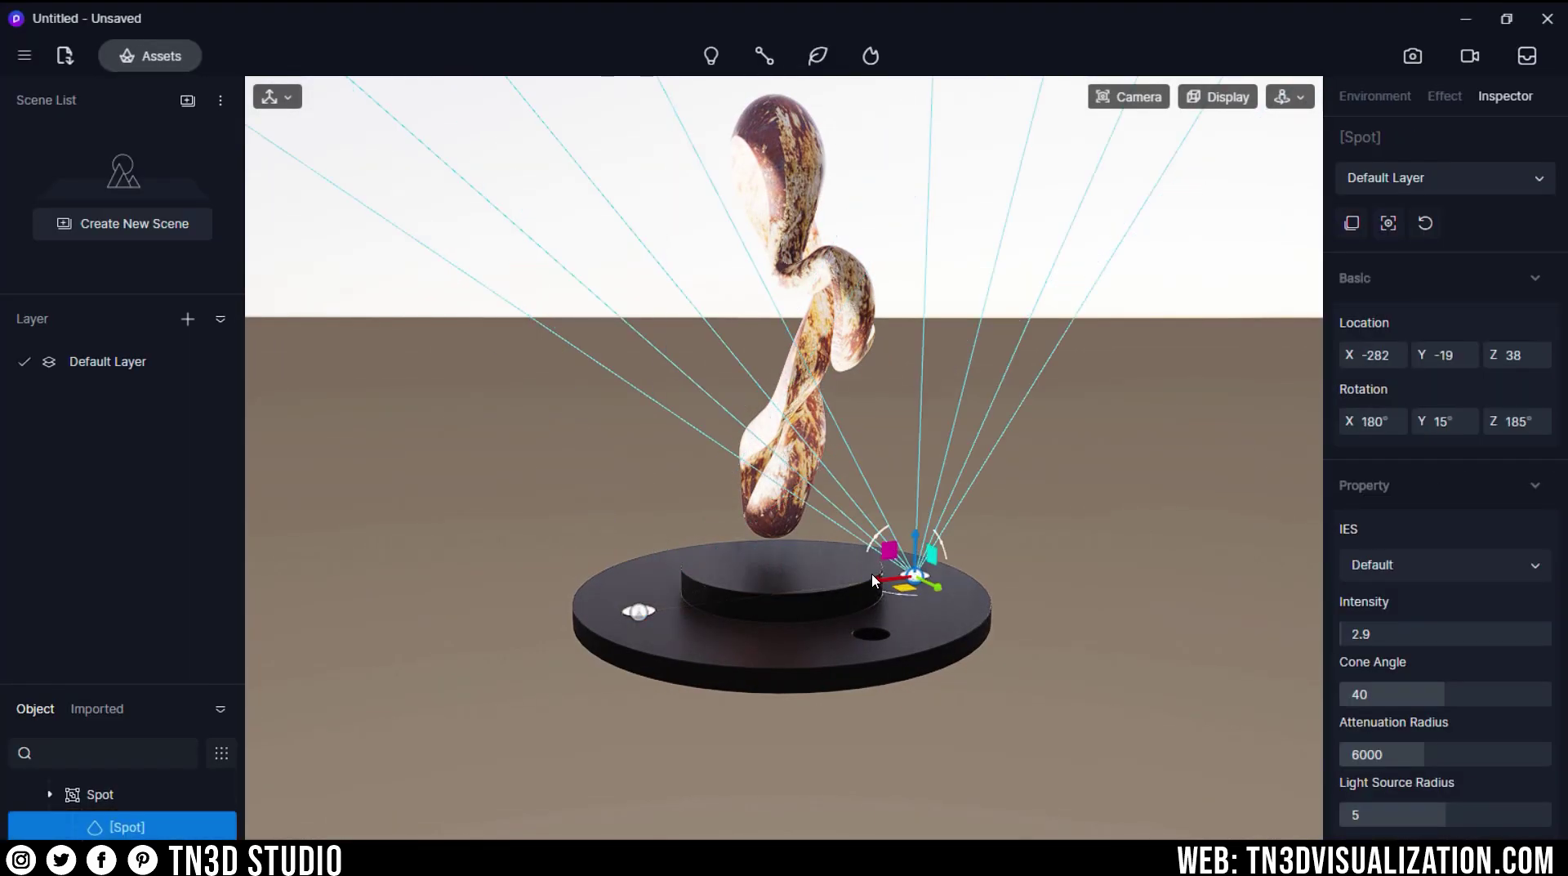
pyautogui.moveTo(890, 549); pyautogui.dragTo(902, 499)
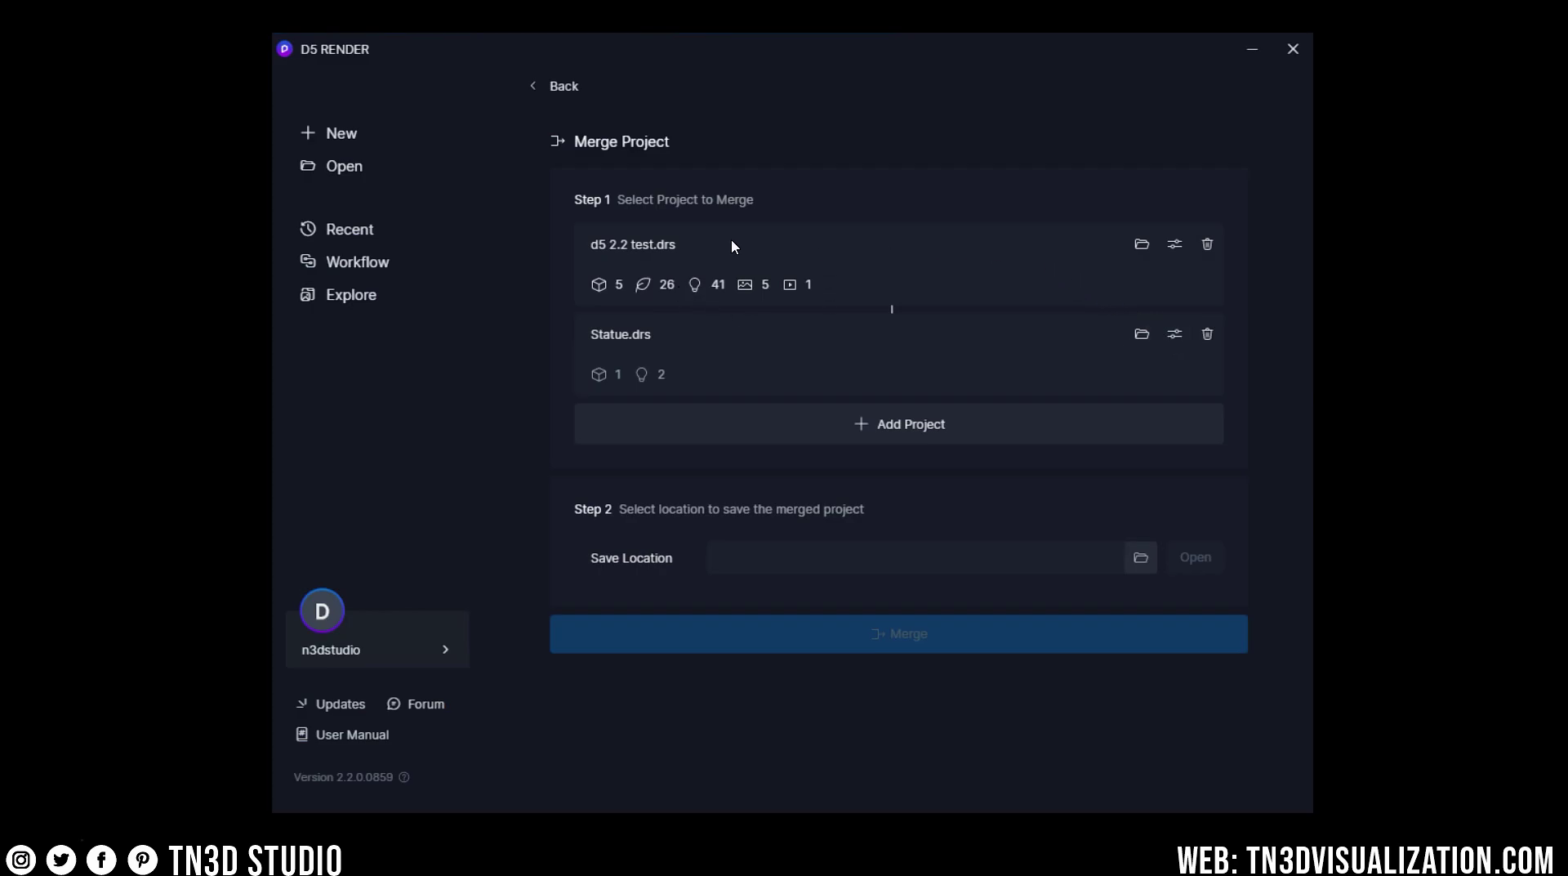
# Step: Set the merge options to include Statue.drs's imported model and lights alongside d5 2.2 test.drs
pyautogui.click(1176, 244)
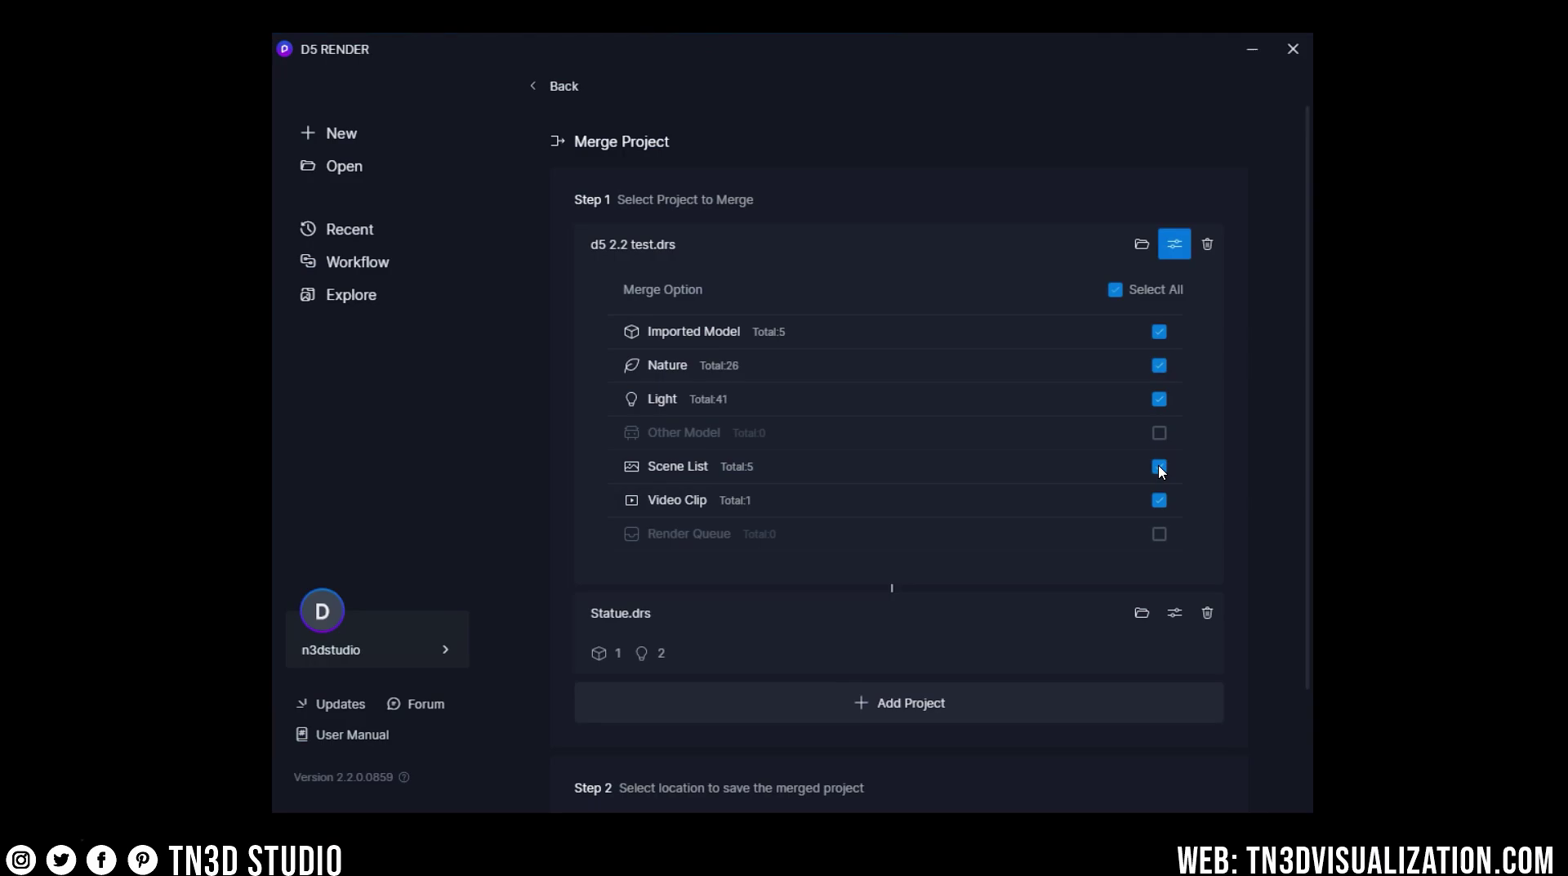
pyautogui.click(1174, 244)
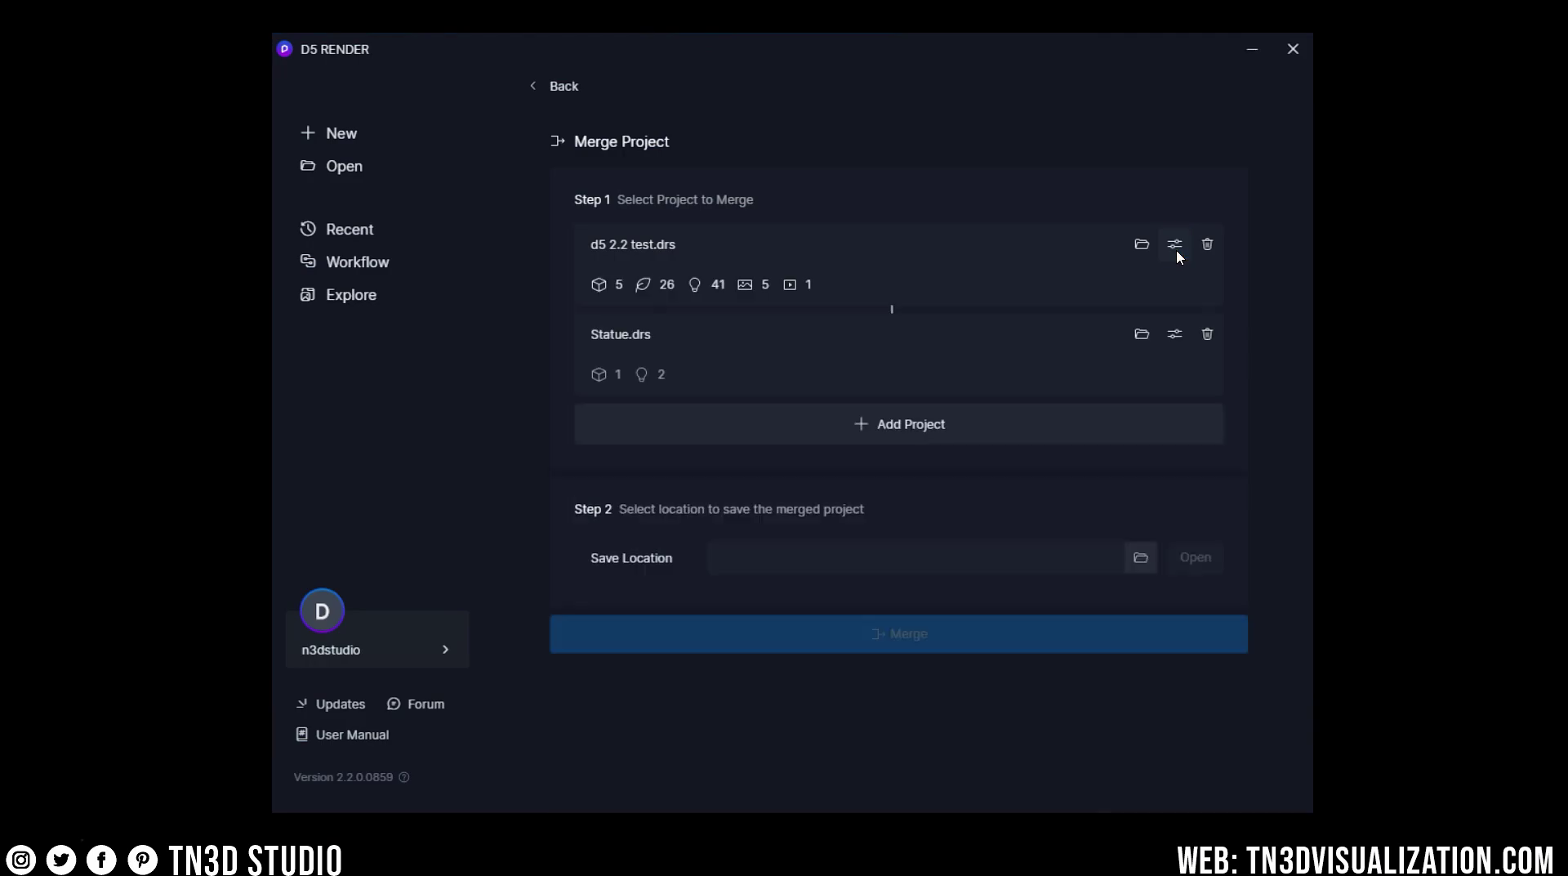
pyautogui.click(1176, 334)
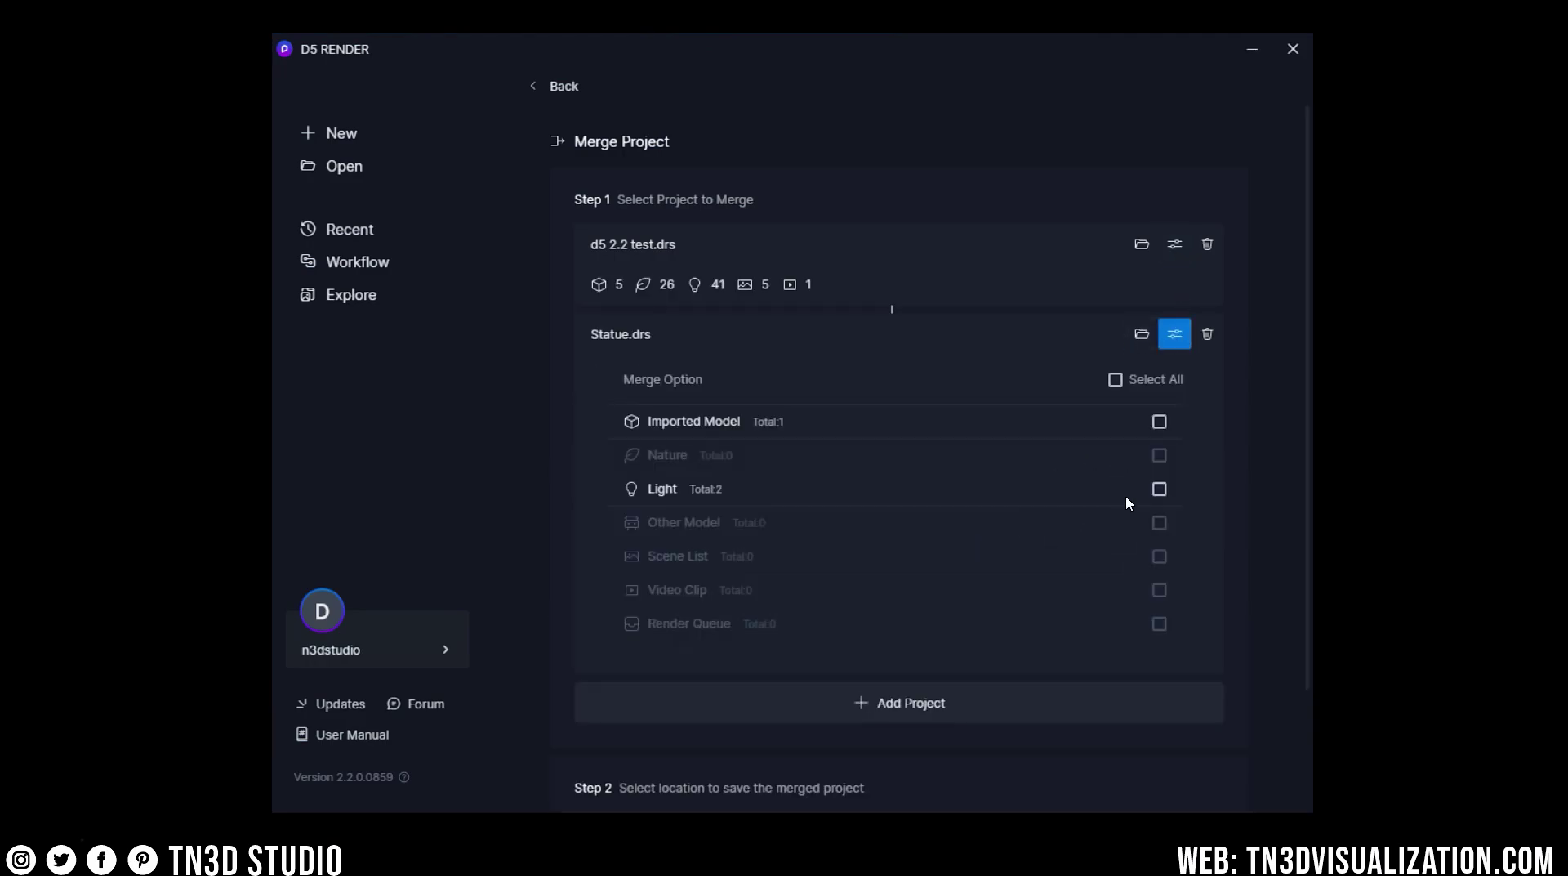
pyautogui.click(1159, 489)
pyautogui.click(1159, 422)
pyautogui.click(1175, 334)
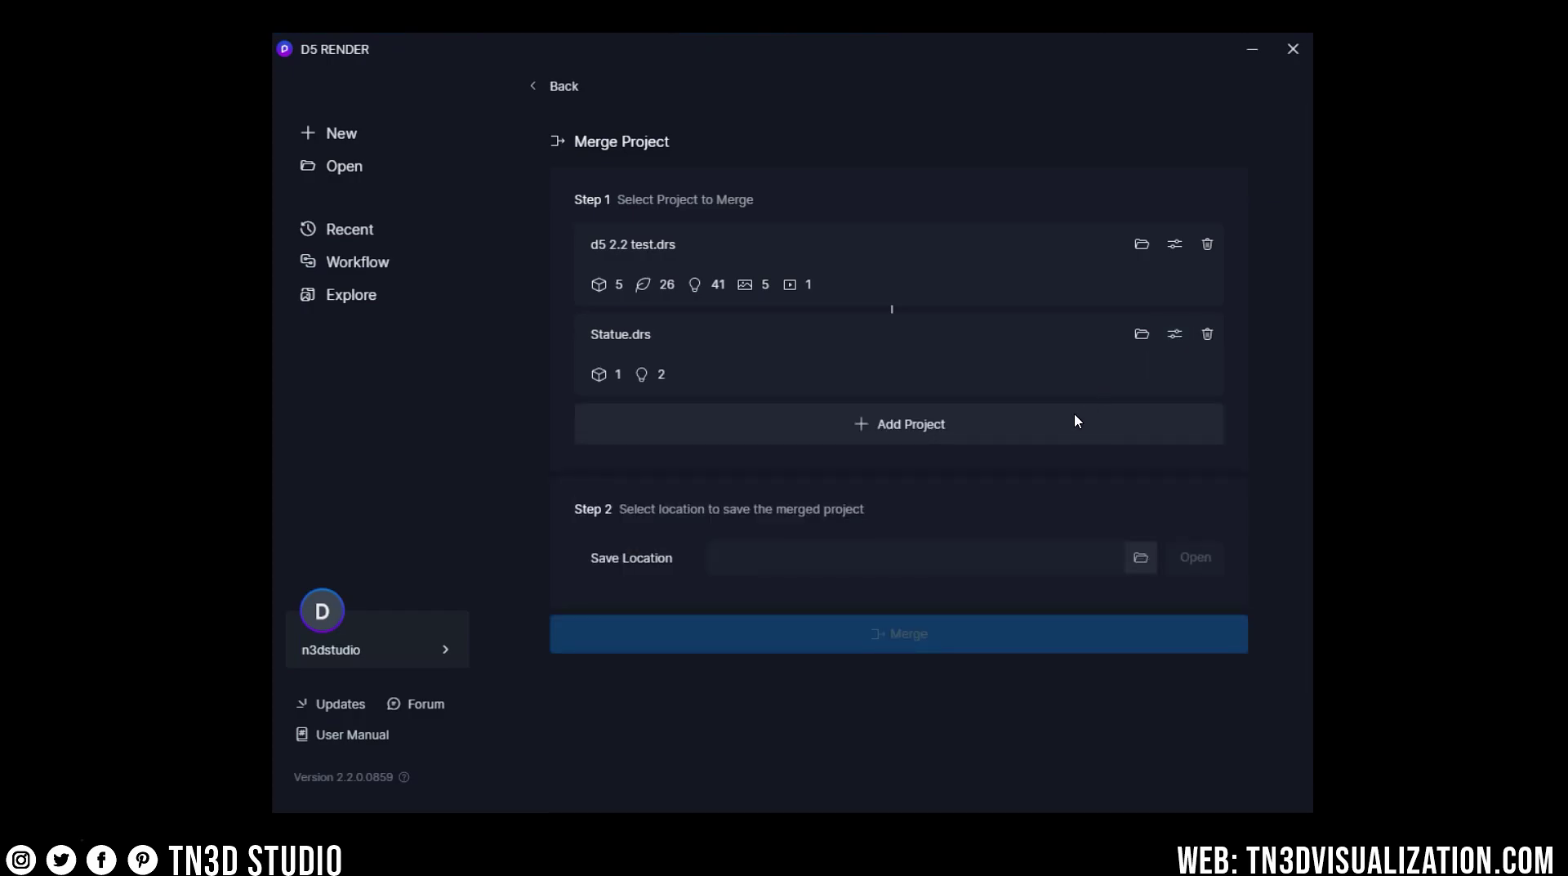
# Step: Pick a save location, merge the two projects, and open the merged result
pyautogui.click(1140, 558)
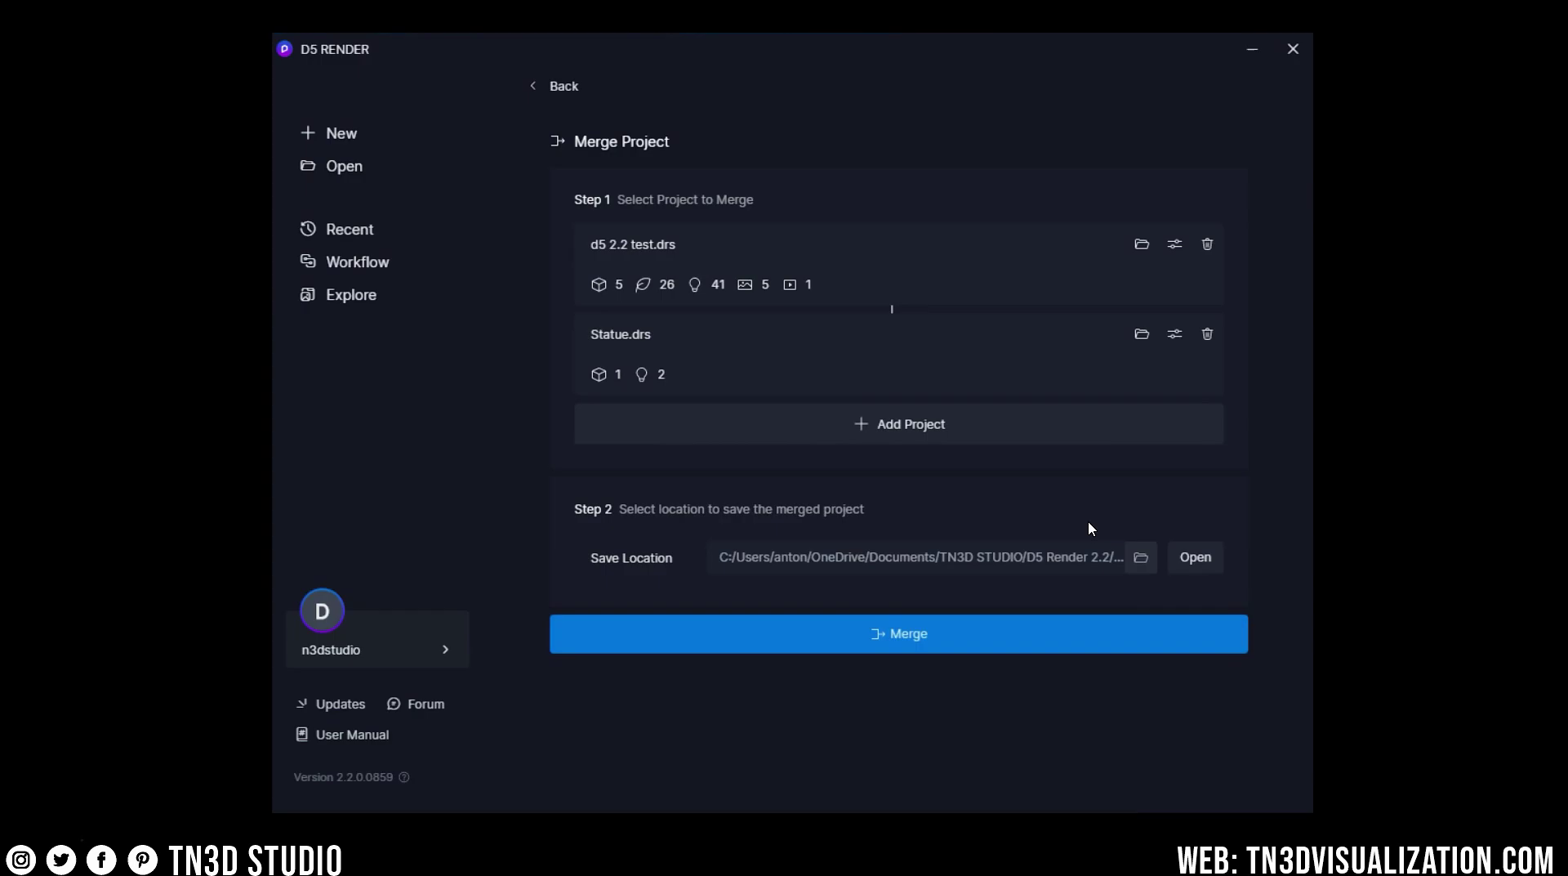
pyautogui.click(947, 641)
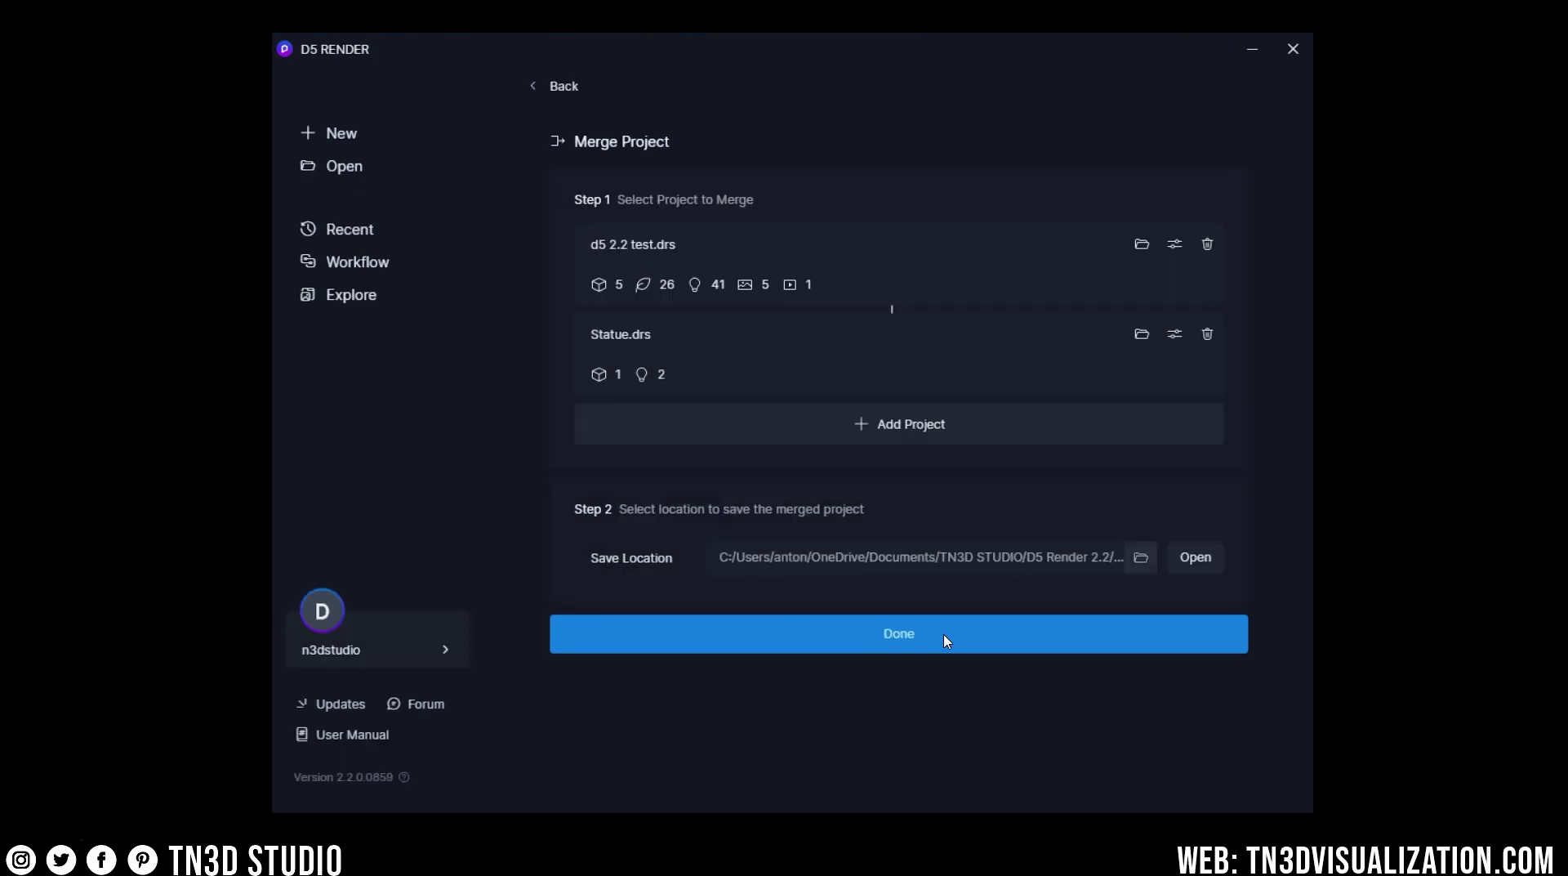
pyautogui.click(942, 643)
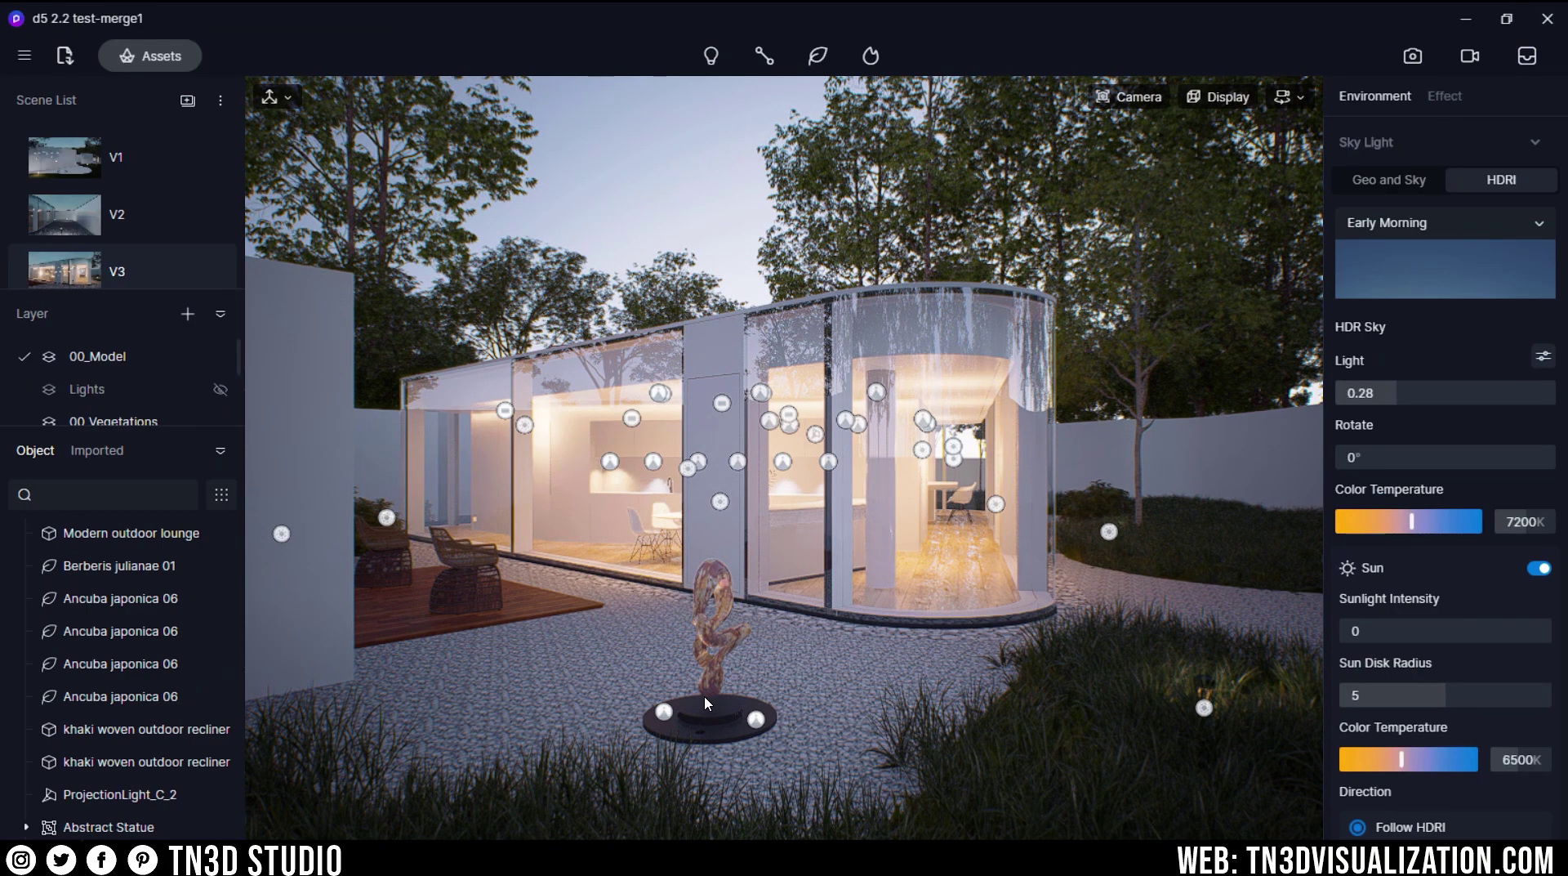
# Step: Move the merged statue toward the glass building's front and focus the view on it
pyautogui.click(705, 701)
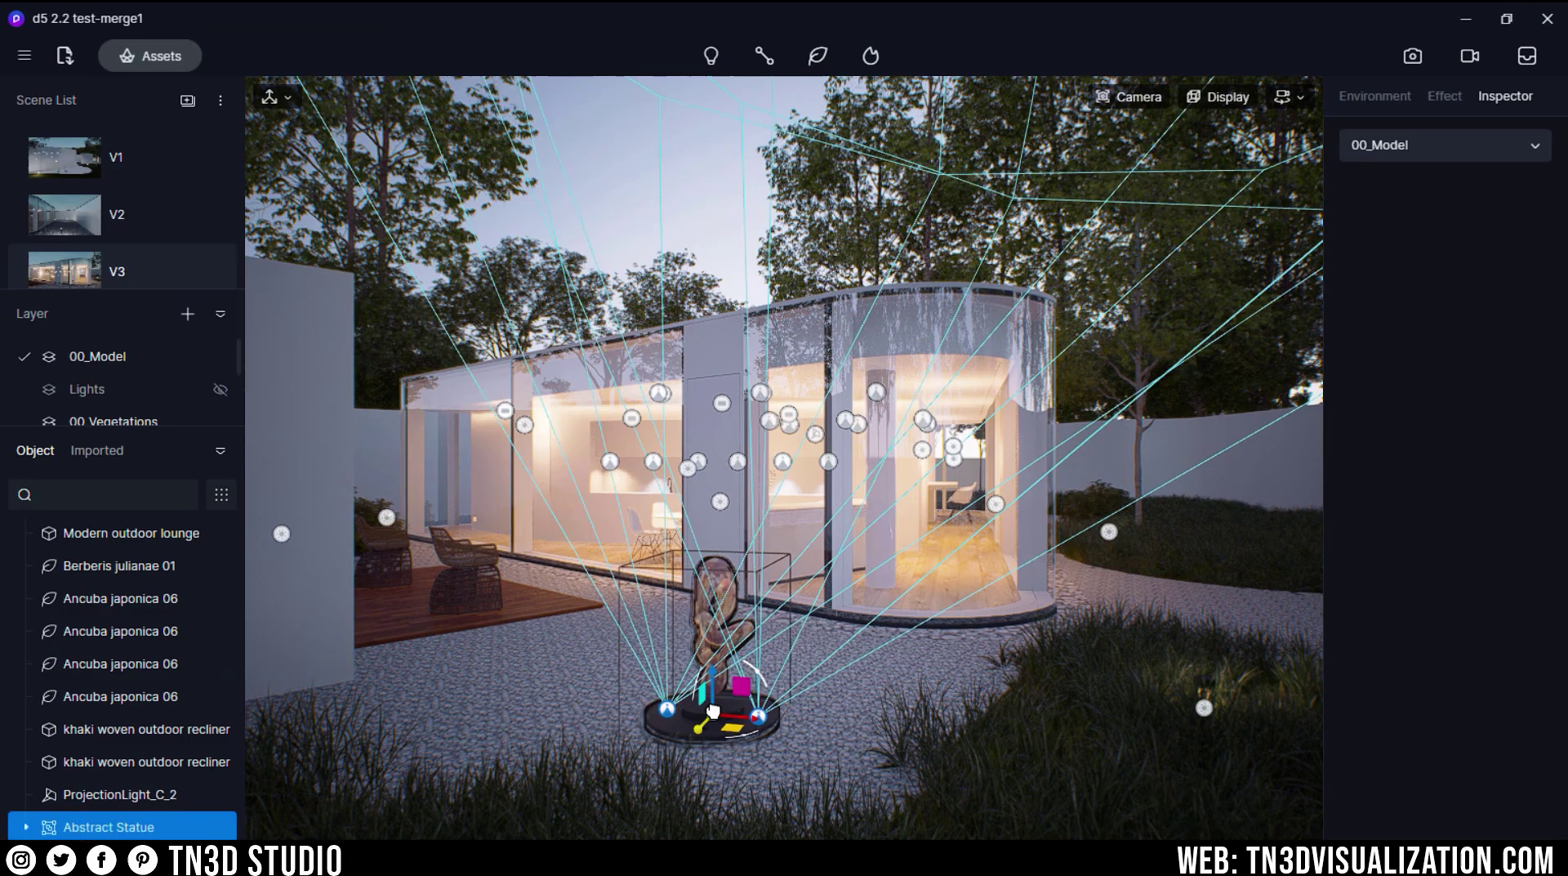
pyautogui.moveTo(713, 710); pyautogui.dragTo(541, 571)
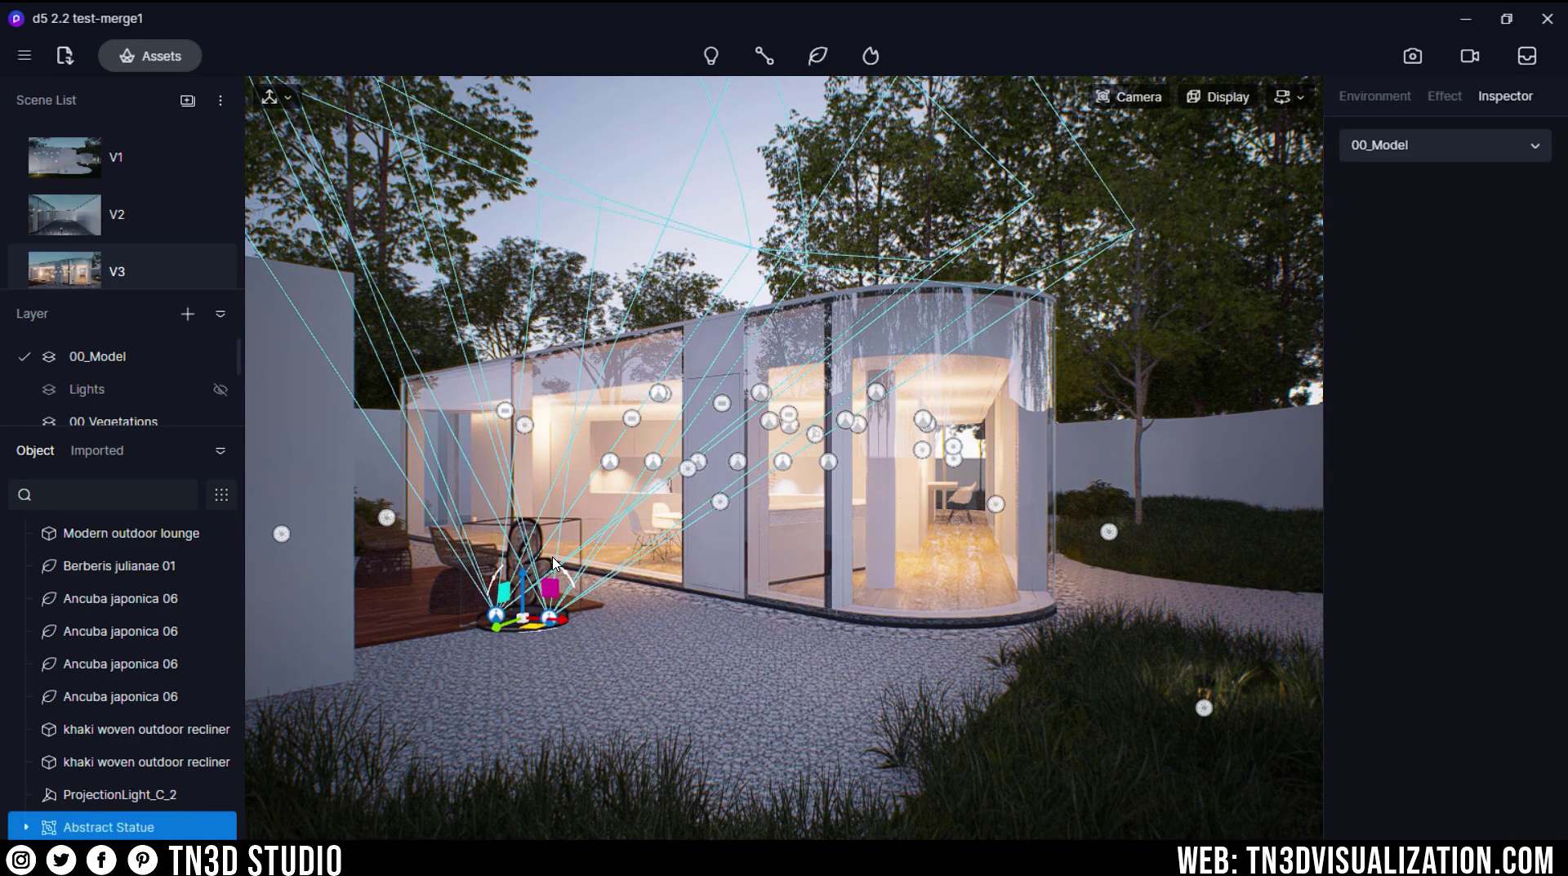
pyautogui.doubleClick(554, 563)
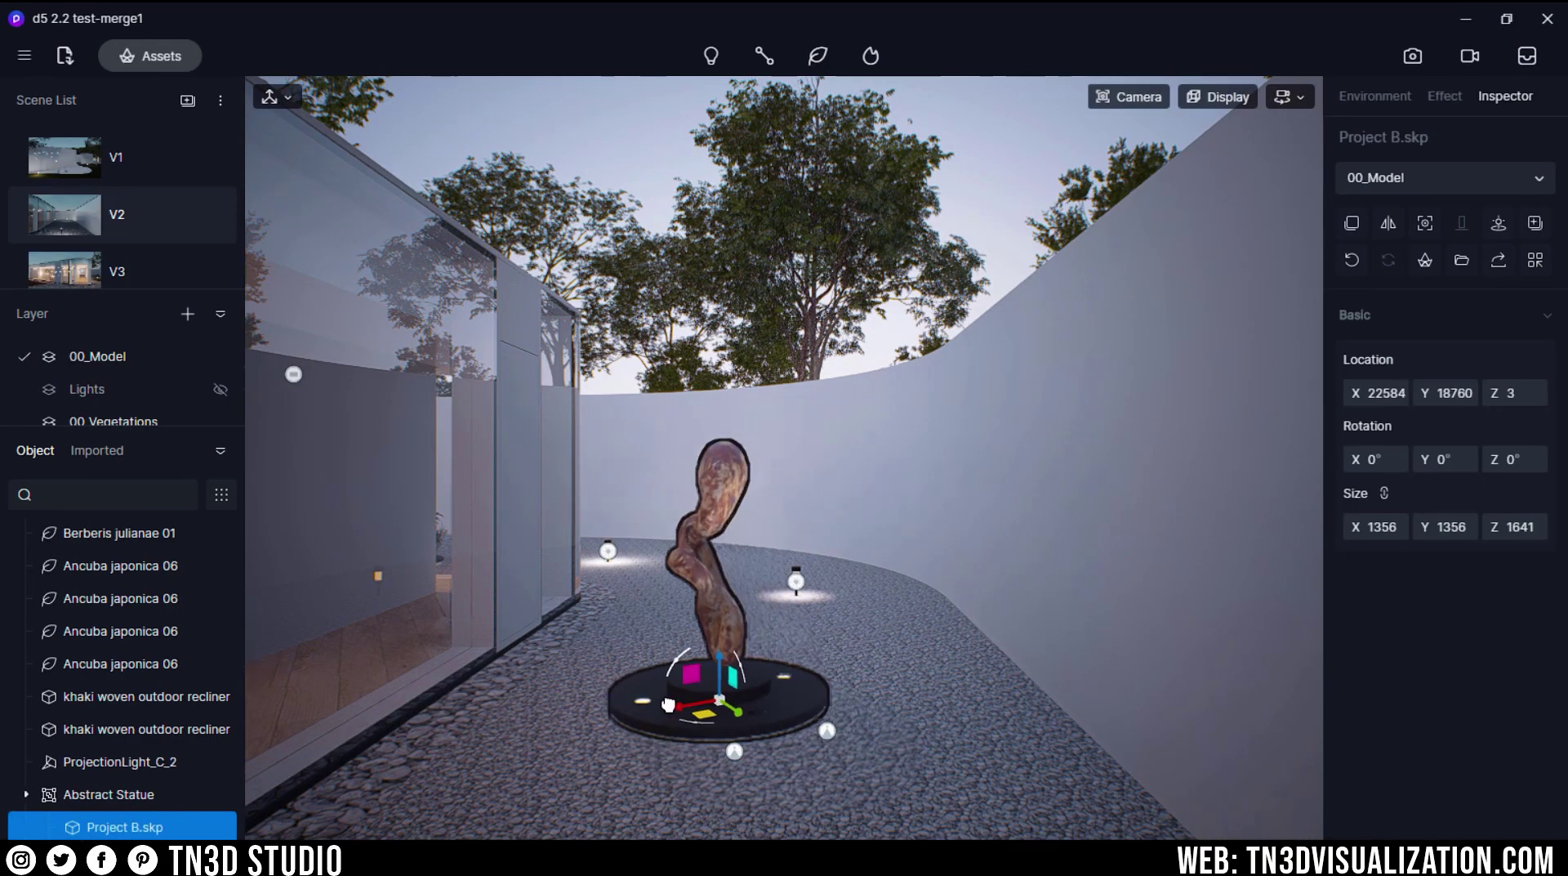
pyautogui.press('Escape')
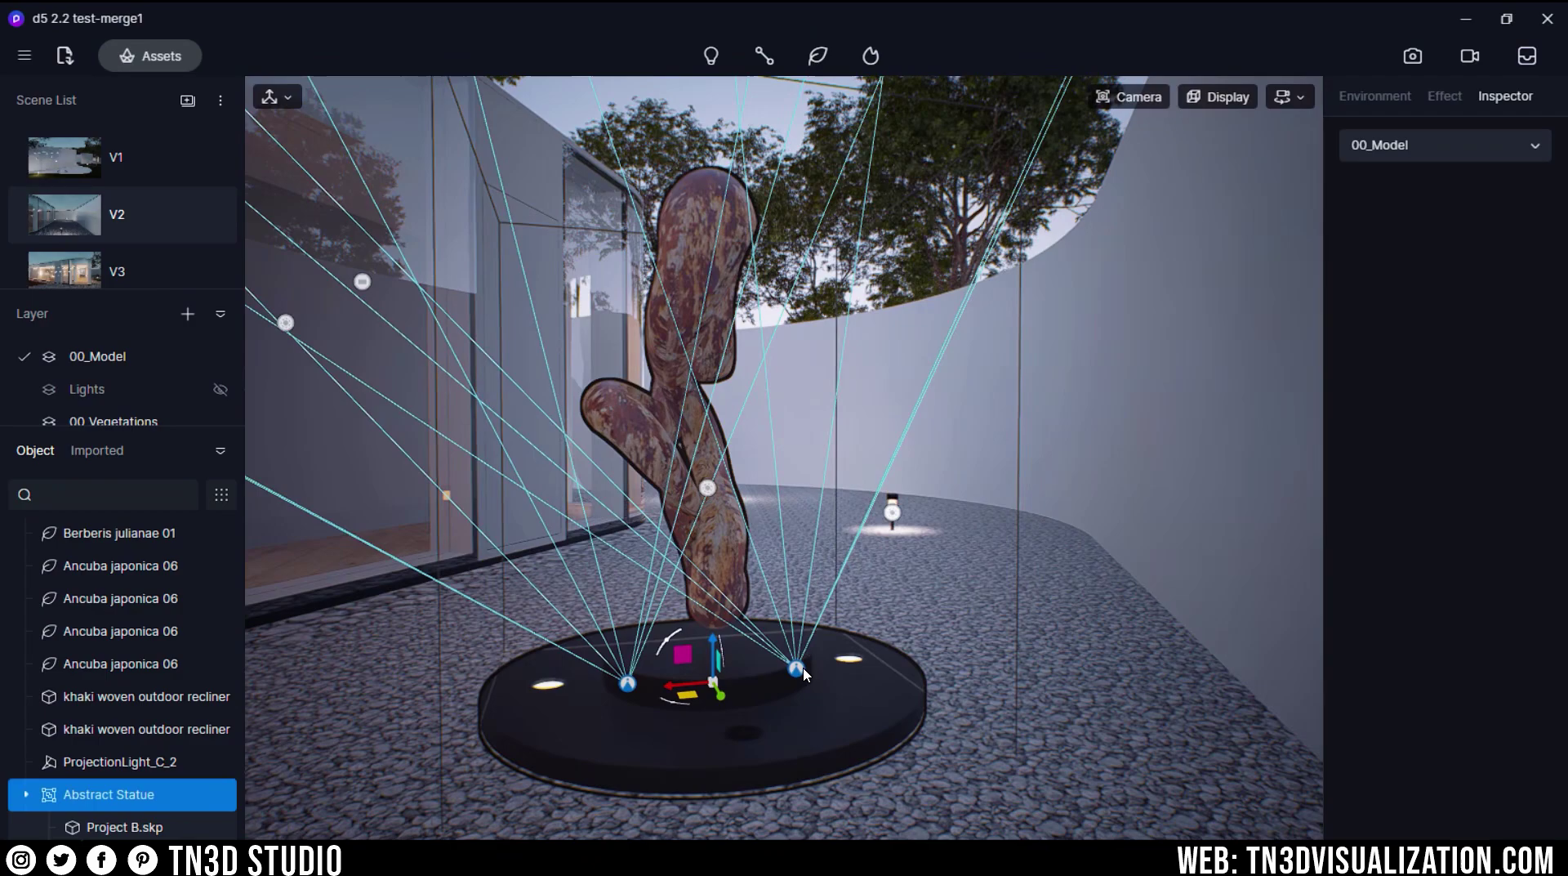
# Step: Tune a base spot light's Intensity, Cone Angle and Temperature to a warm orange
pyautogui.click(796, 664)
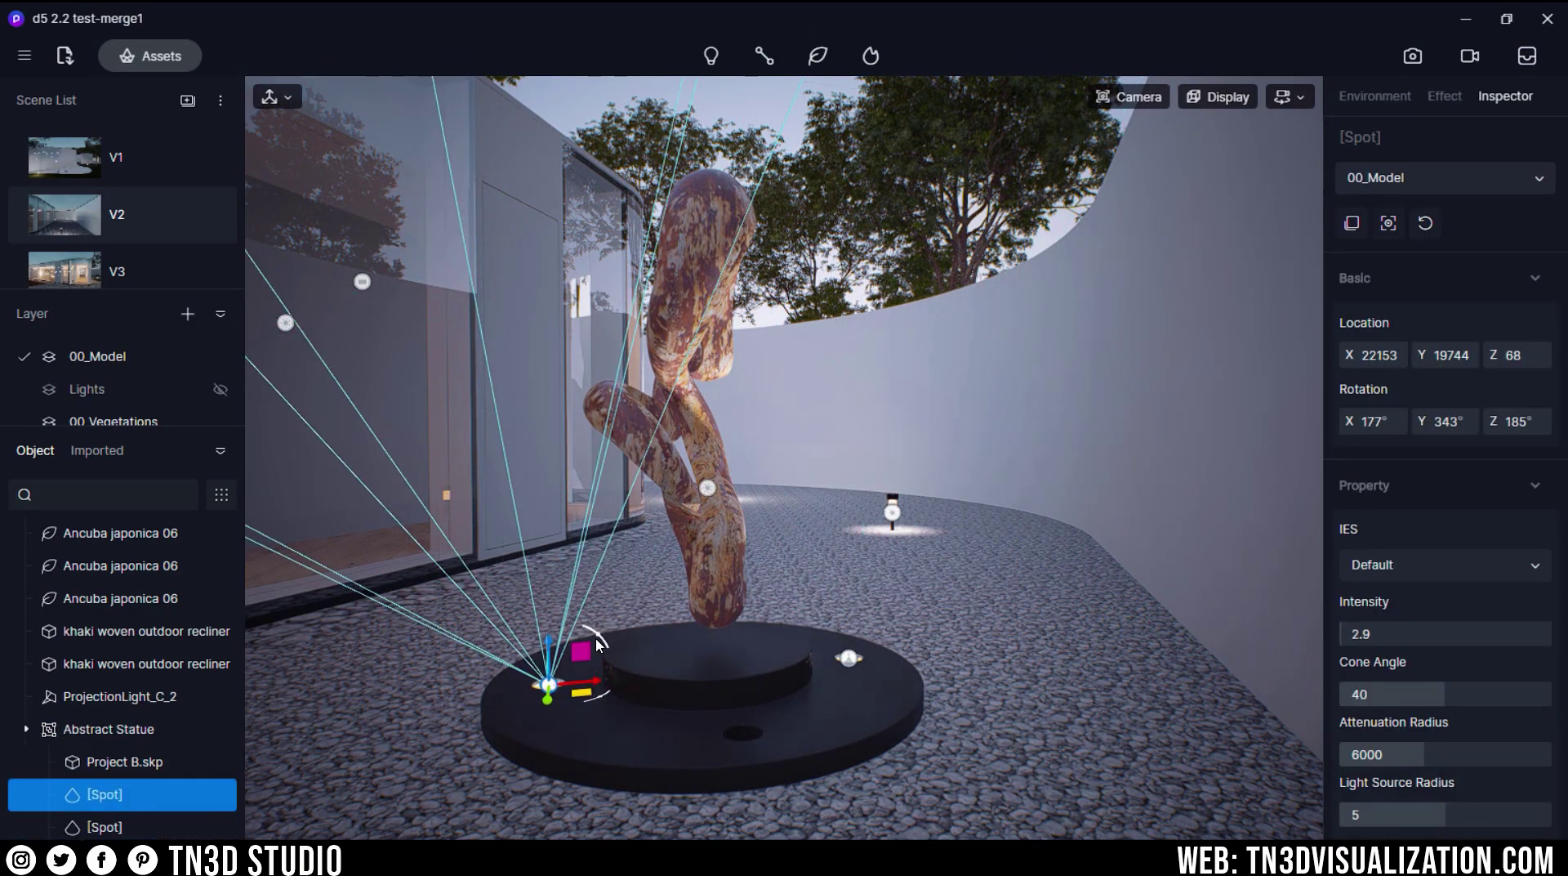
pyautogui.click(665, 646)
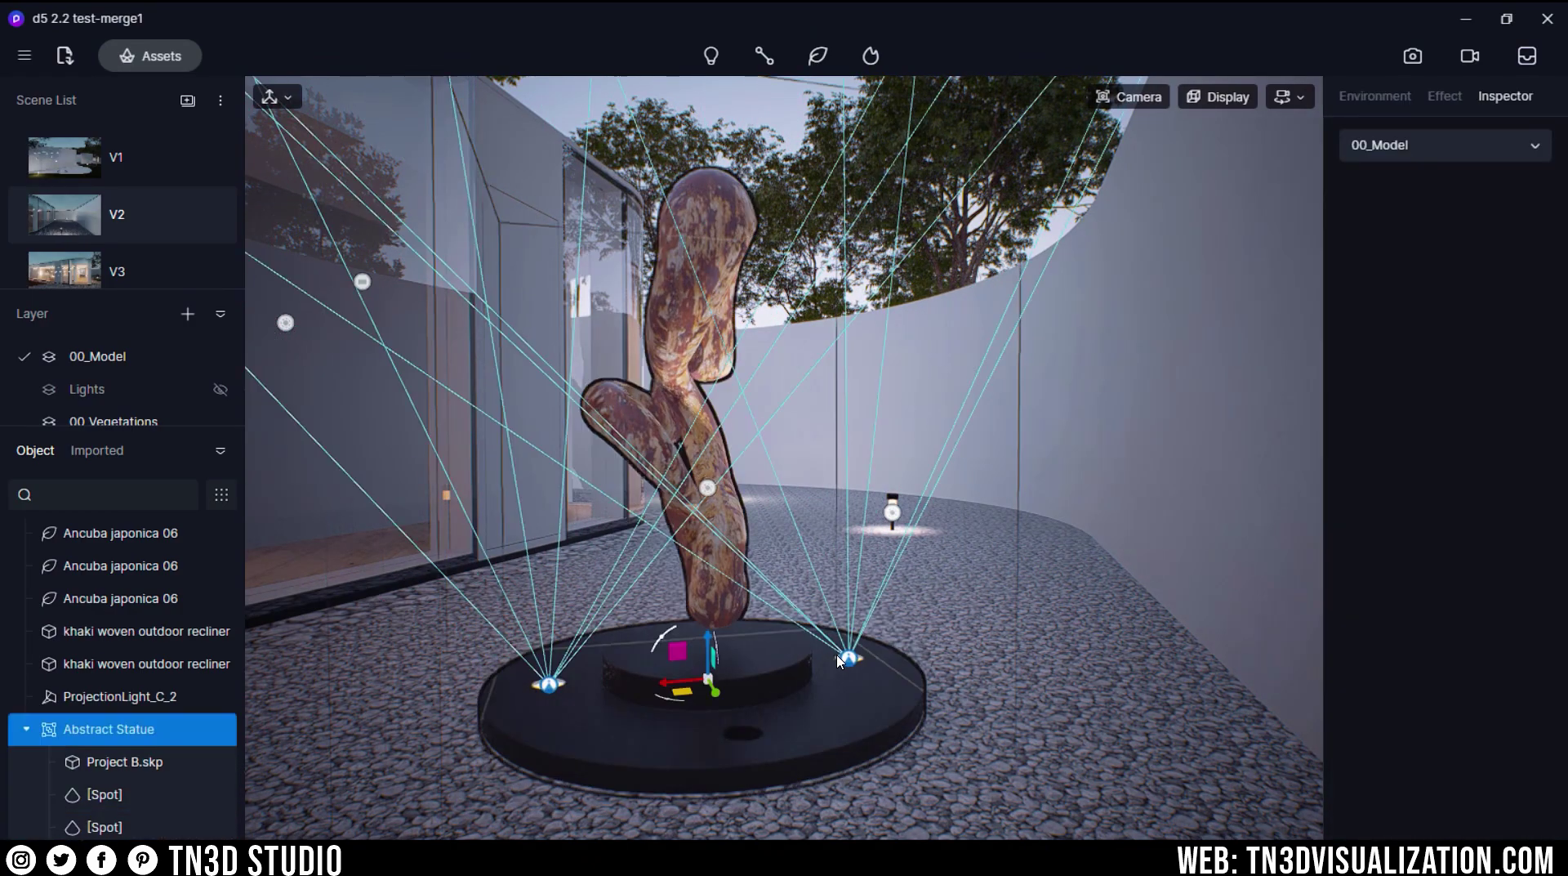
pyautogui.click(848, 642)
pyautogui.scroll(-1, 1466, 364)
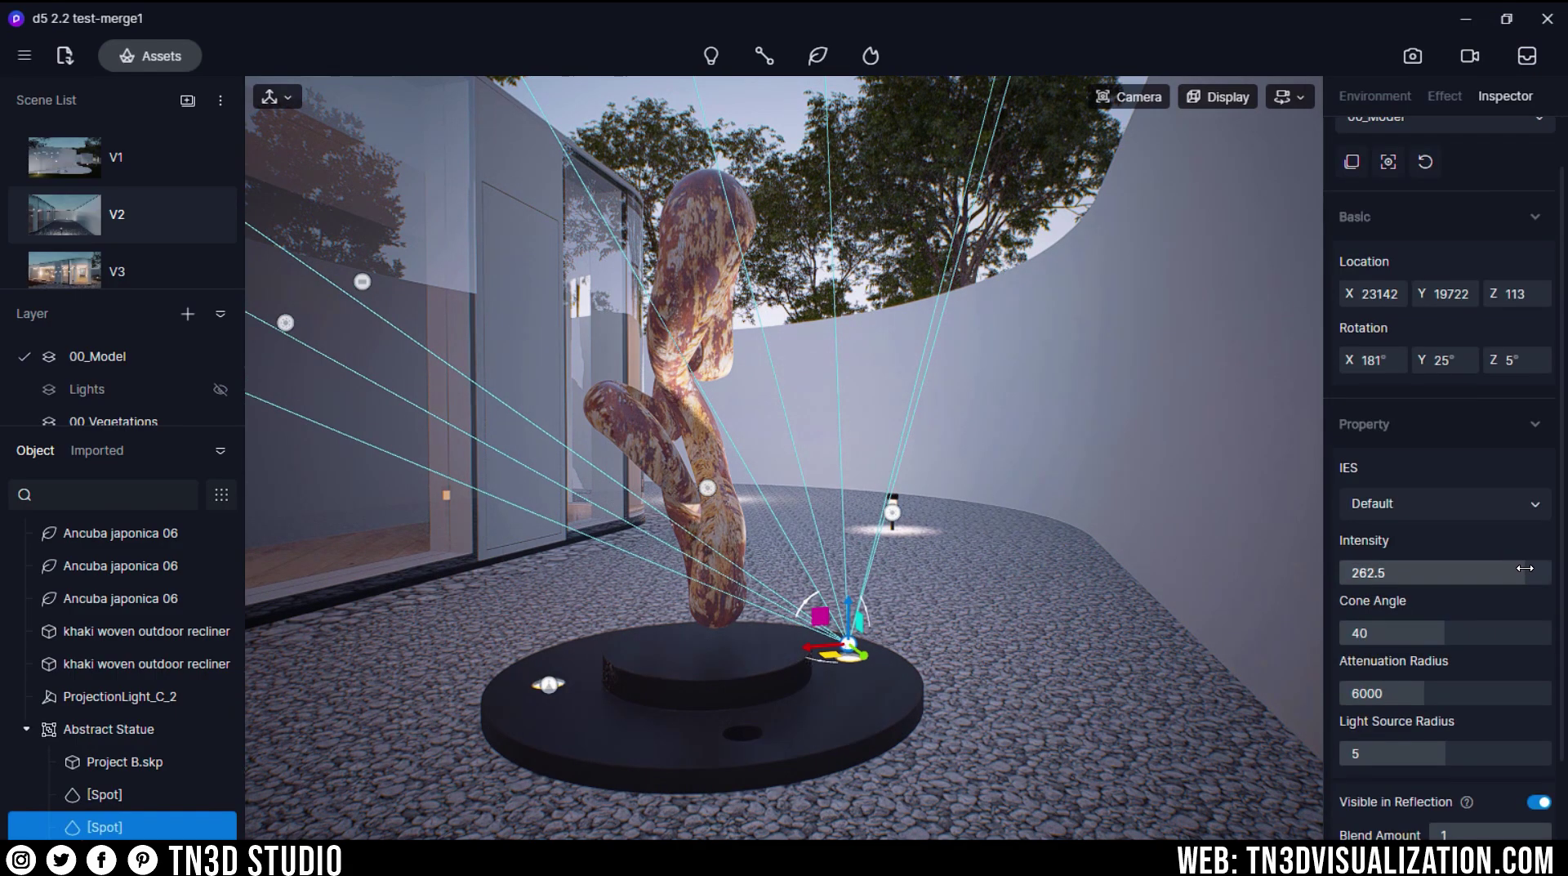
pyautogui.moveTo(1506, 572); pyautogui.dragTo(1499, 572)
pyautogui.moveTo(1444, 632); pyautogui.dragTo(1393, 633)
pyautogui.scroll(-2, 1408, 817)
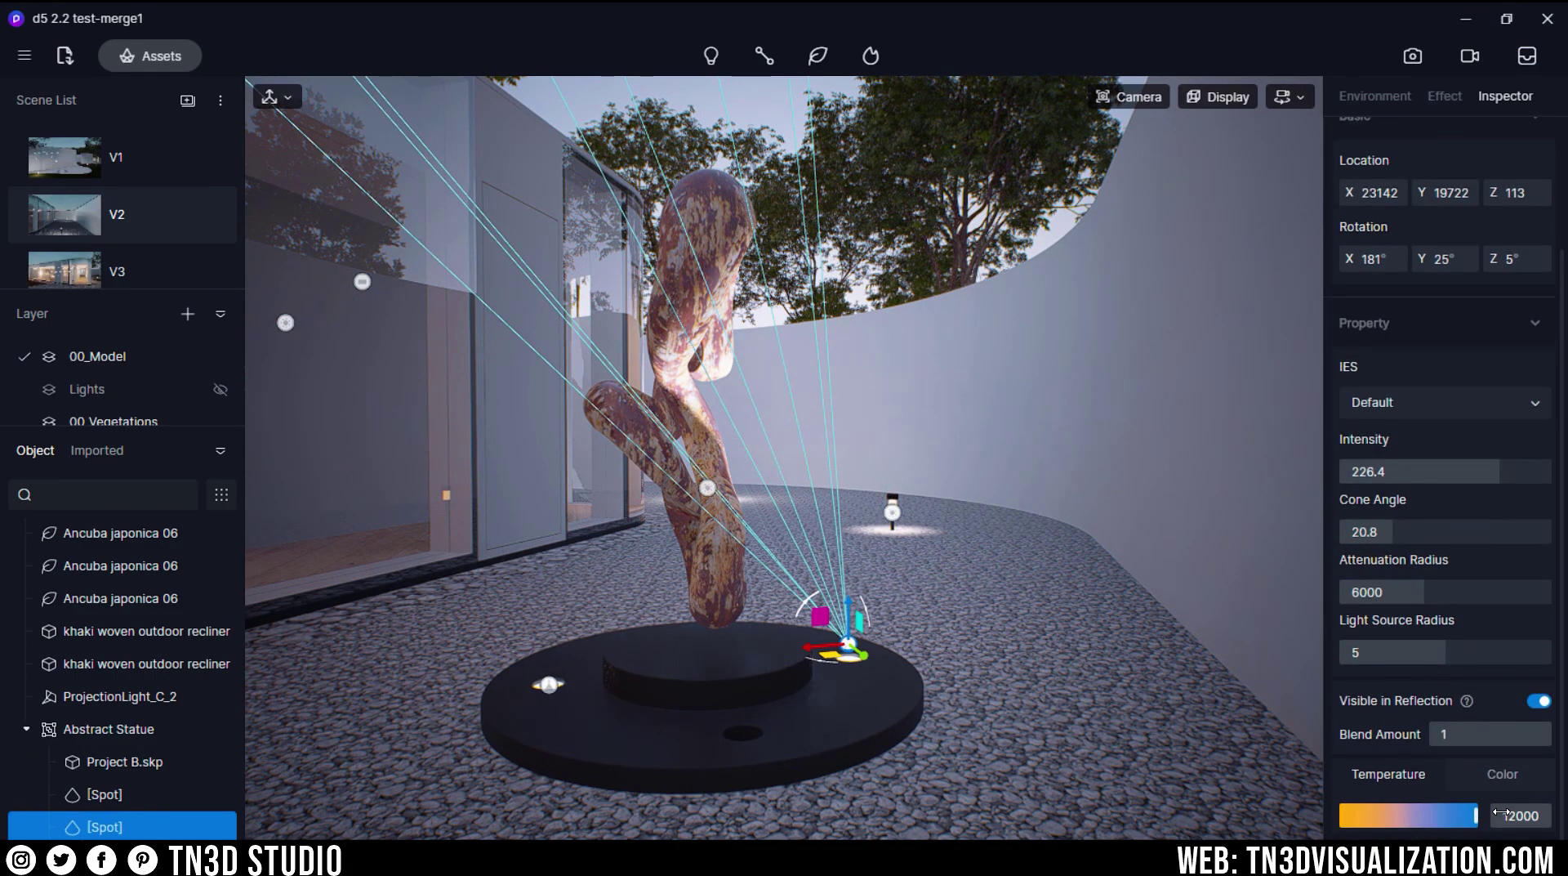
# Step: Select the left base spot light, then step back to a wide walkway view
pyautogui.click(553, 689)
pyautogui.click(550, 685)
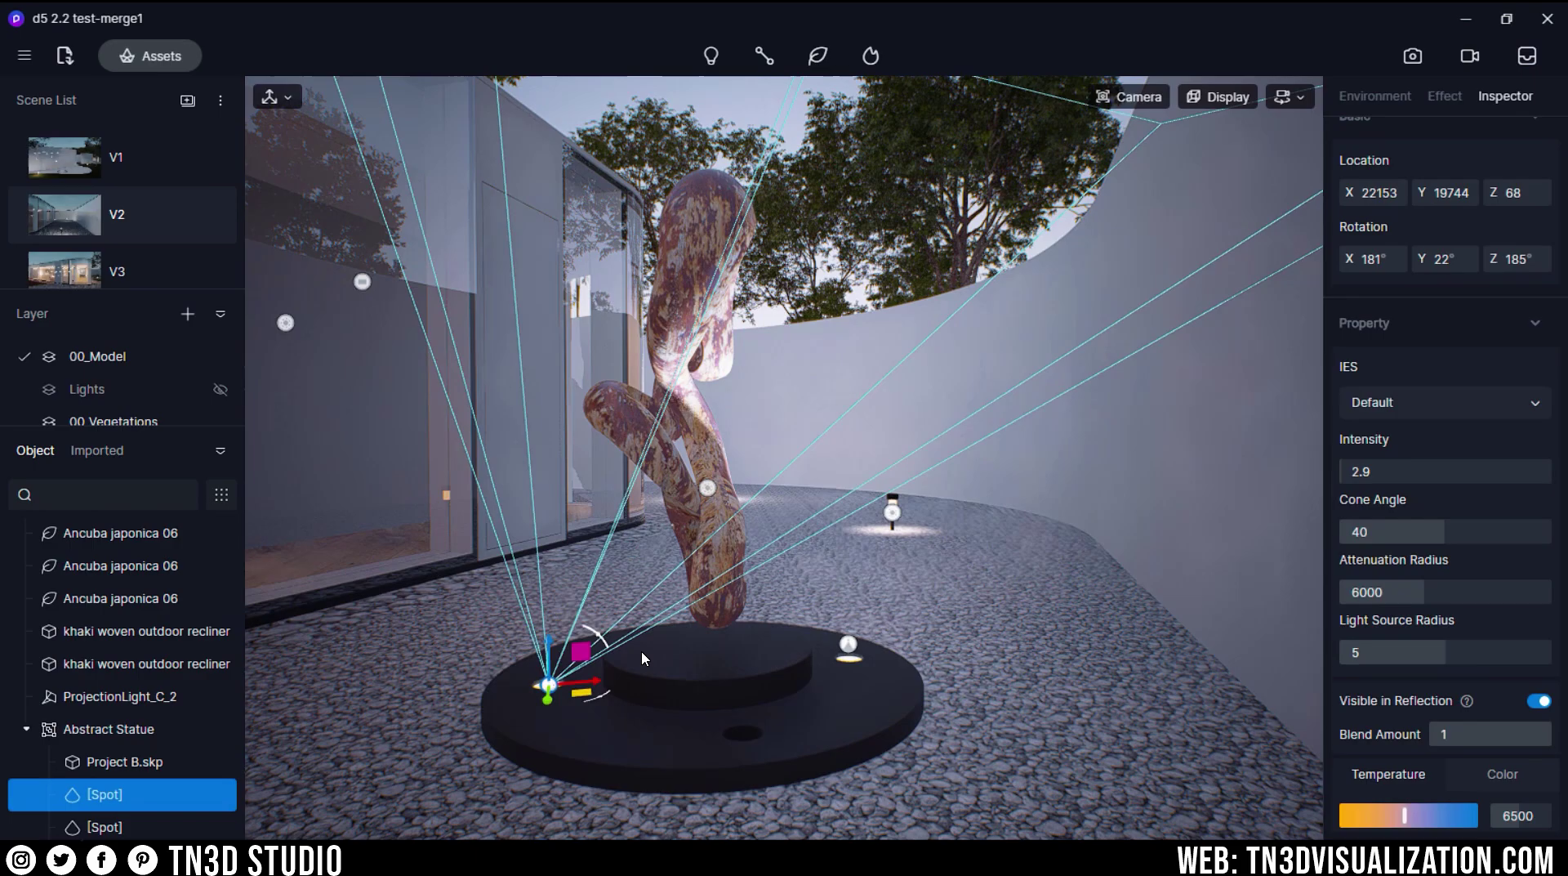
pyautogui.scroll(-10, 881, 586)
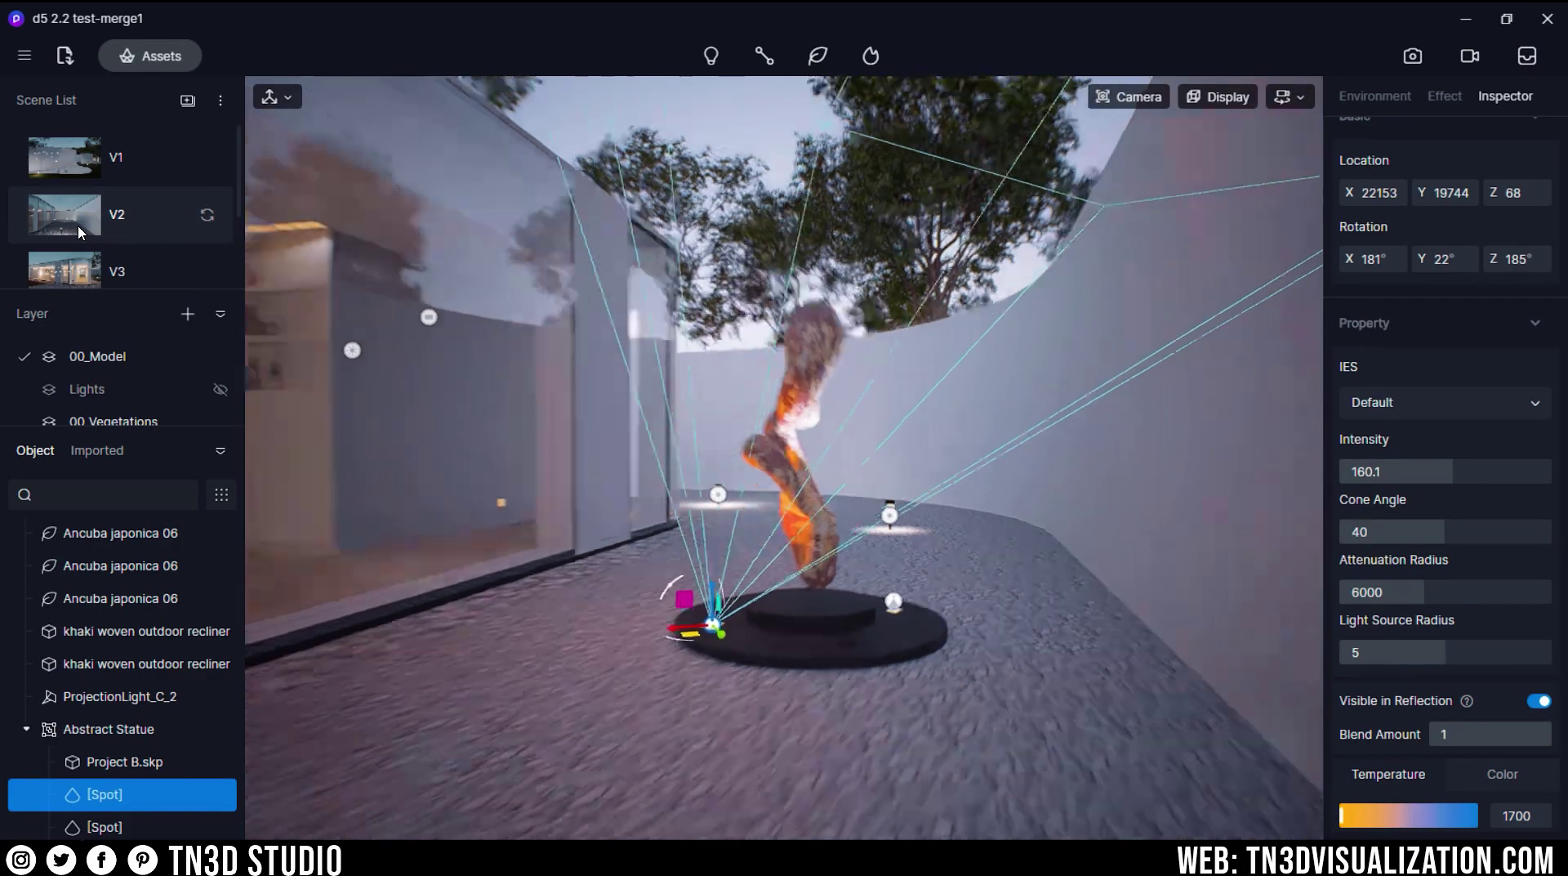
pyautogui.press('Escape')
pyautogui.scroll(5, 961, 539)
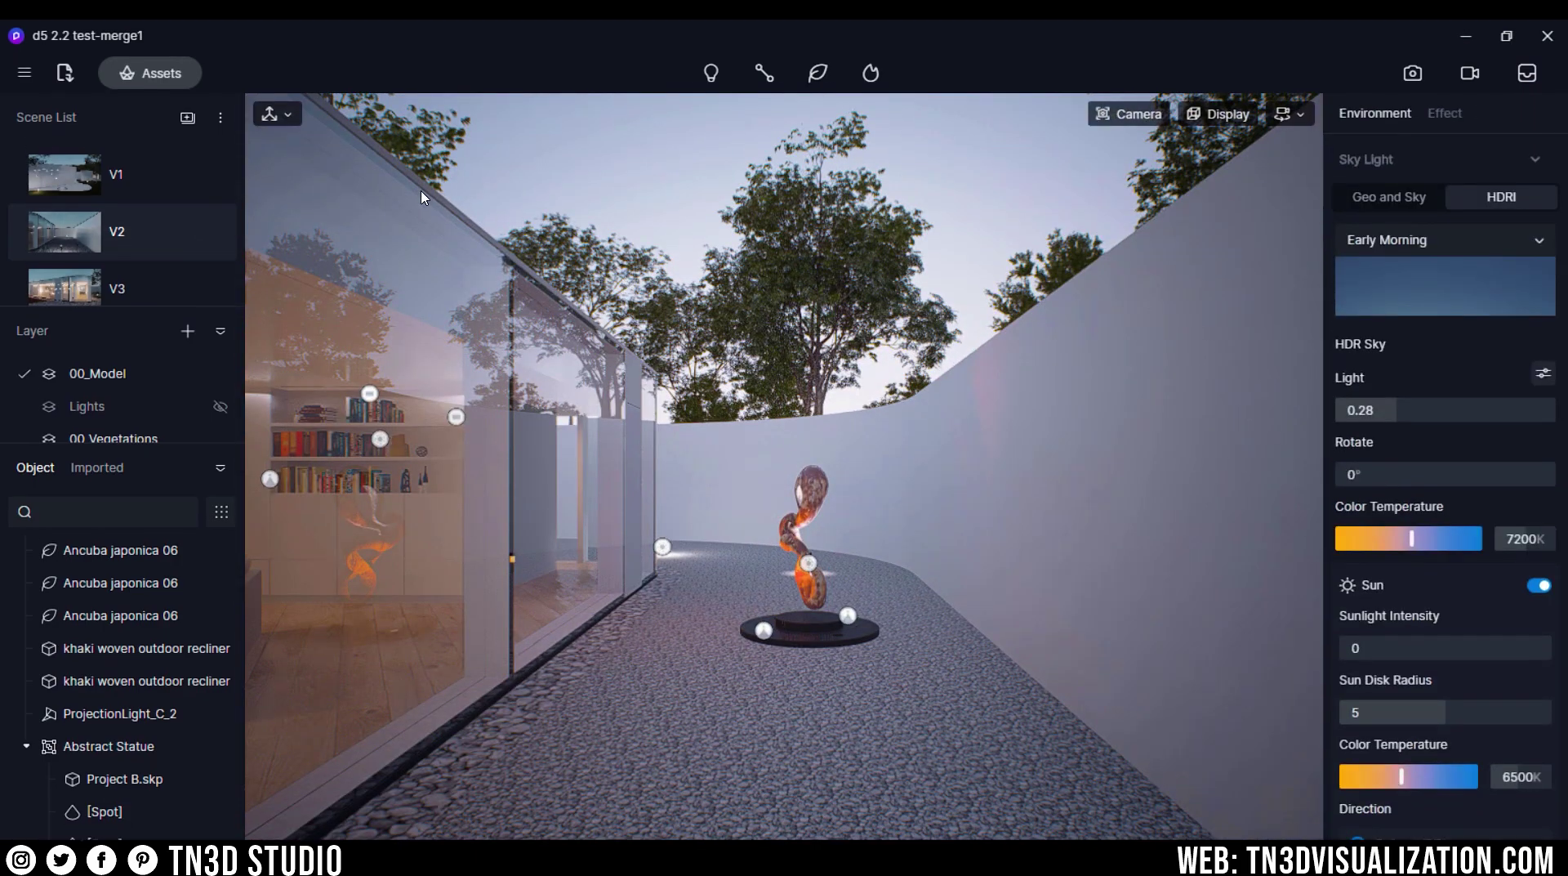
# Step: Open the program Preferences at the Shortcuts list
pyautogui.click(24, 72)
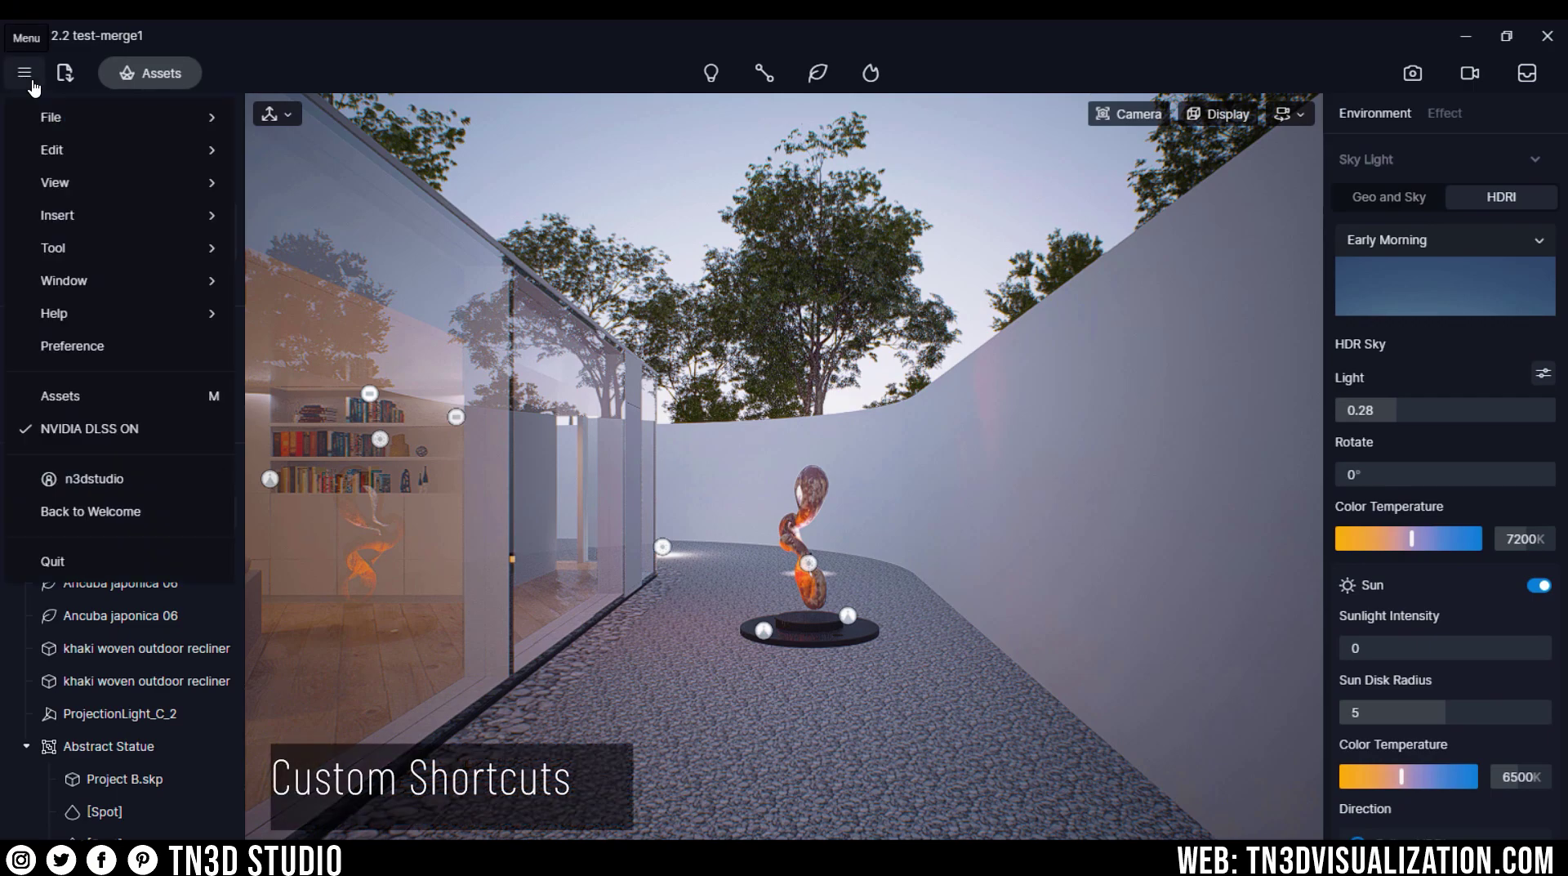
pyautogui.click(84, 347)
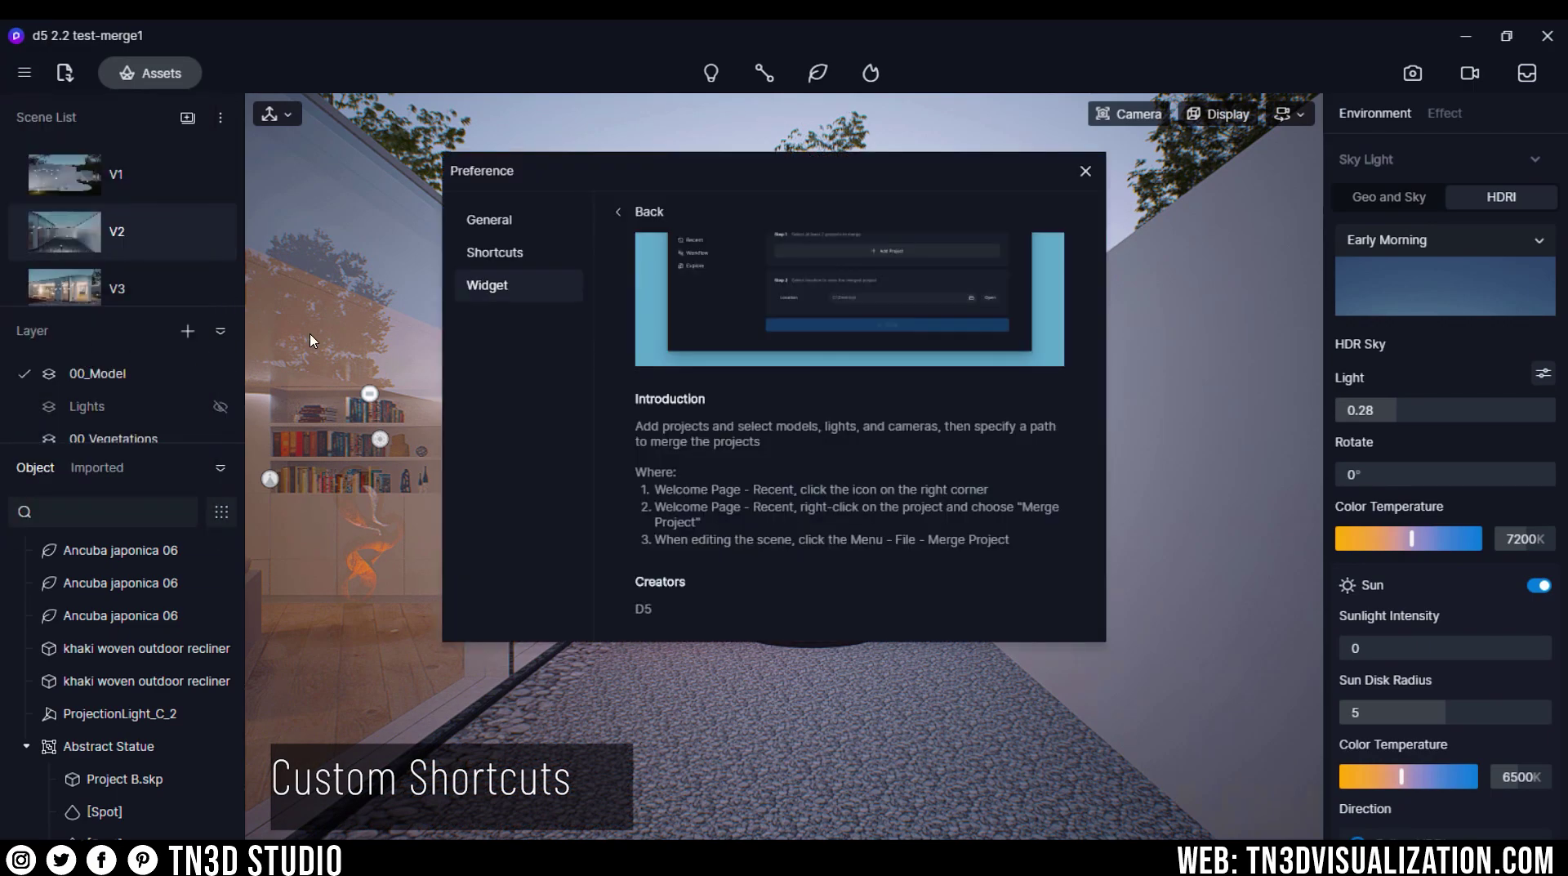
pyautogui.click(510, 256)
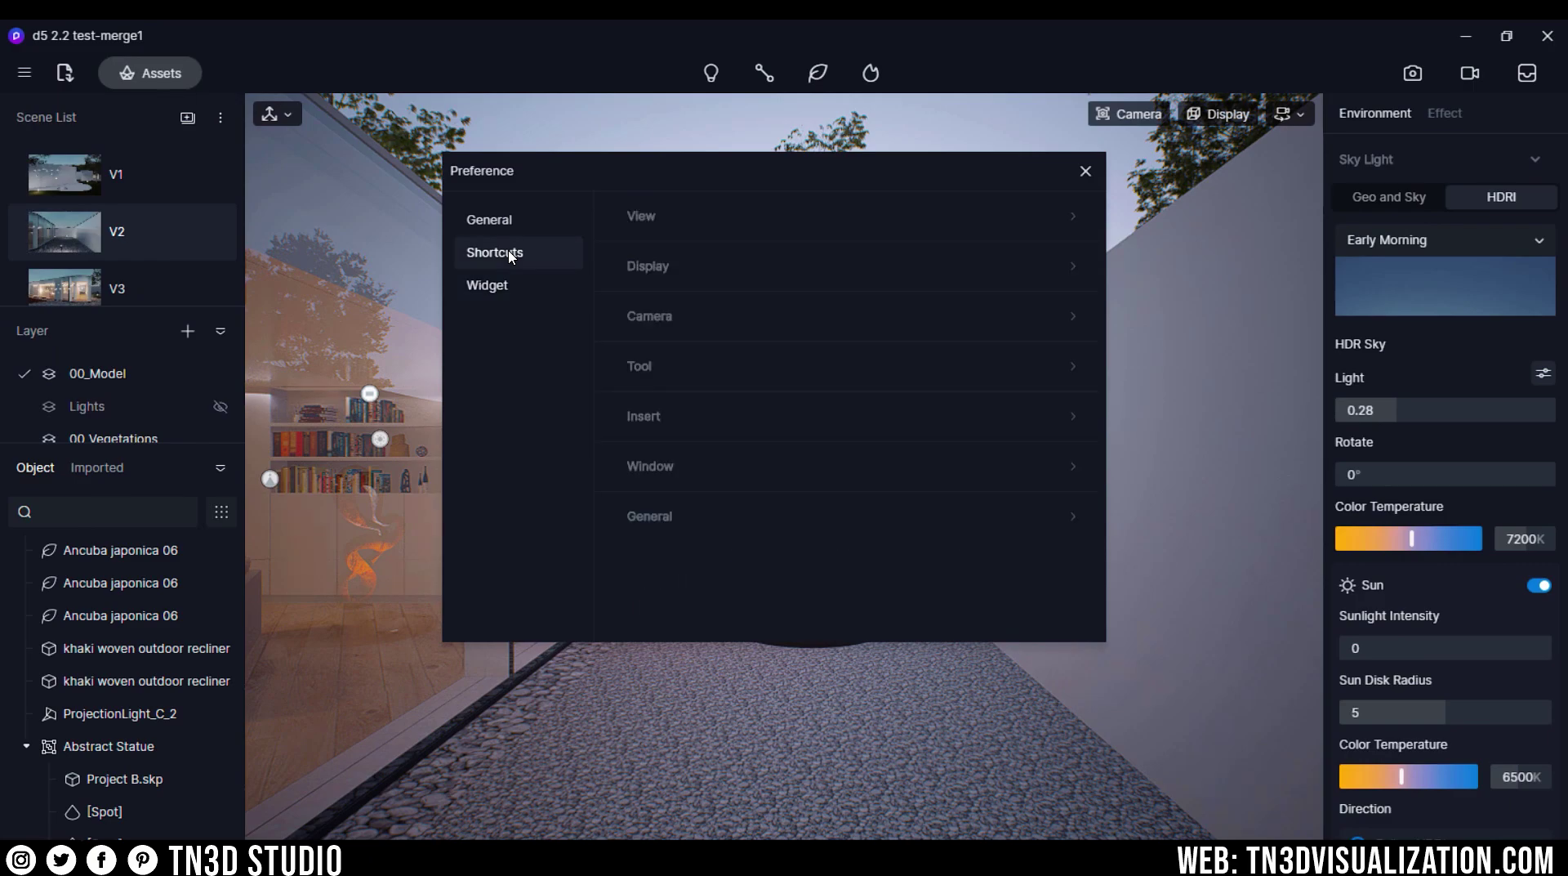
# Step: Review the View and Camera shortcuts, including orbit/fly switching, then collapse both sections
pyautogui.click(767, 225)
pyautogui.click(947, 306)
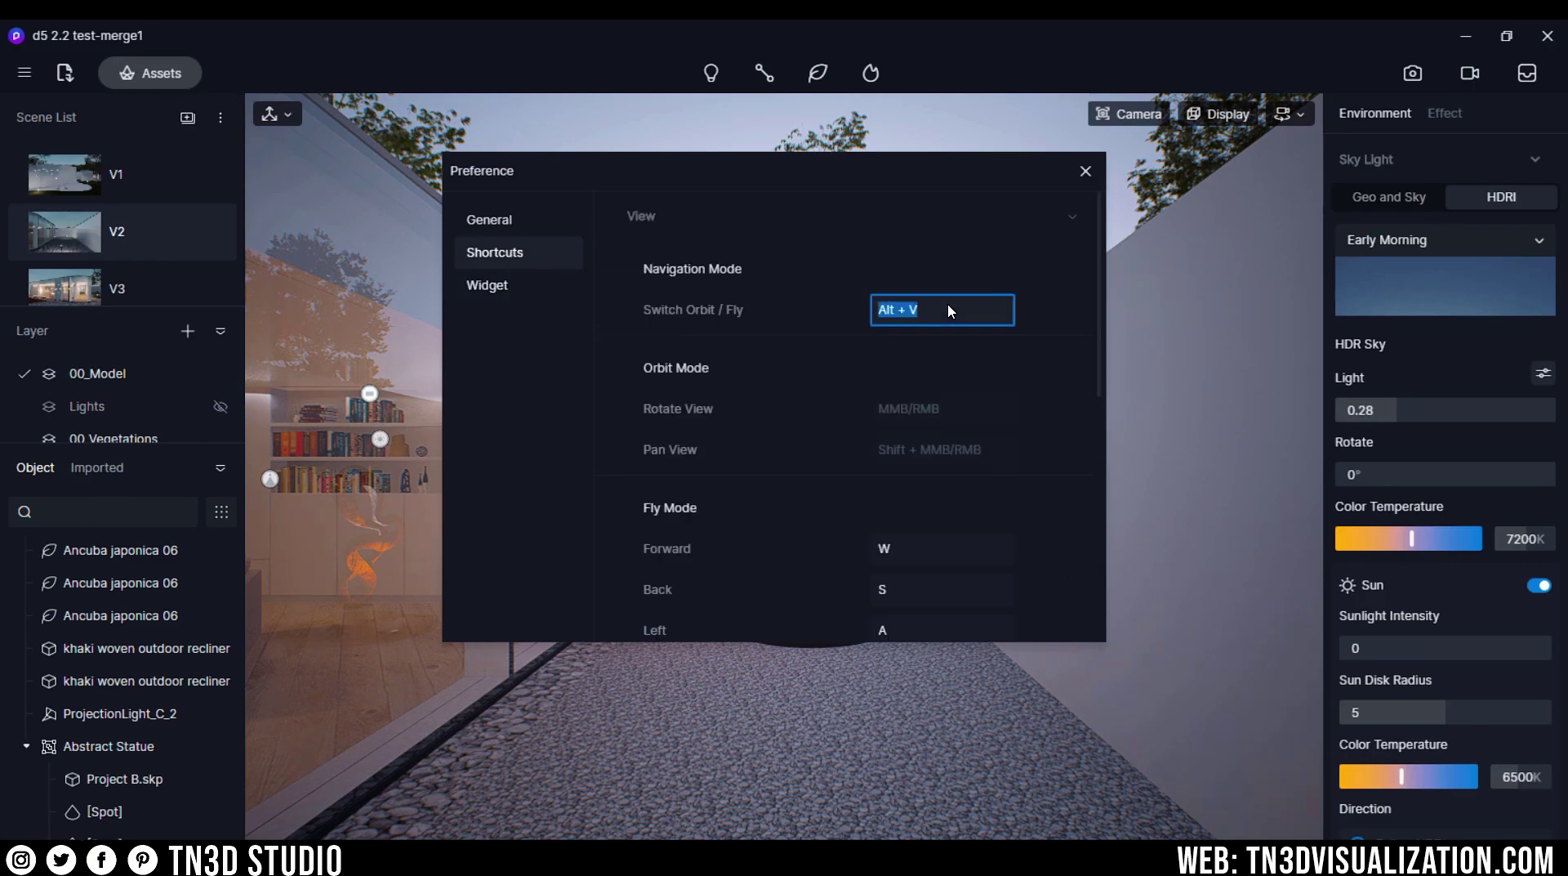
pyautogui.scroll(-3, 764, 433)
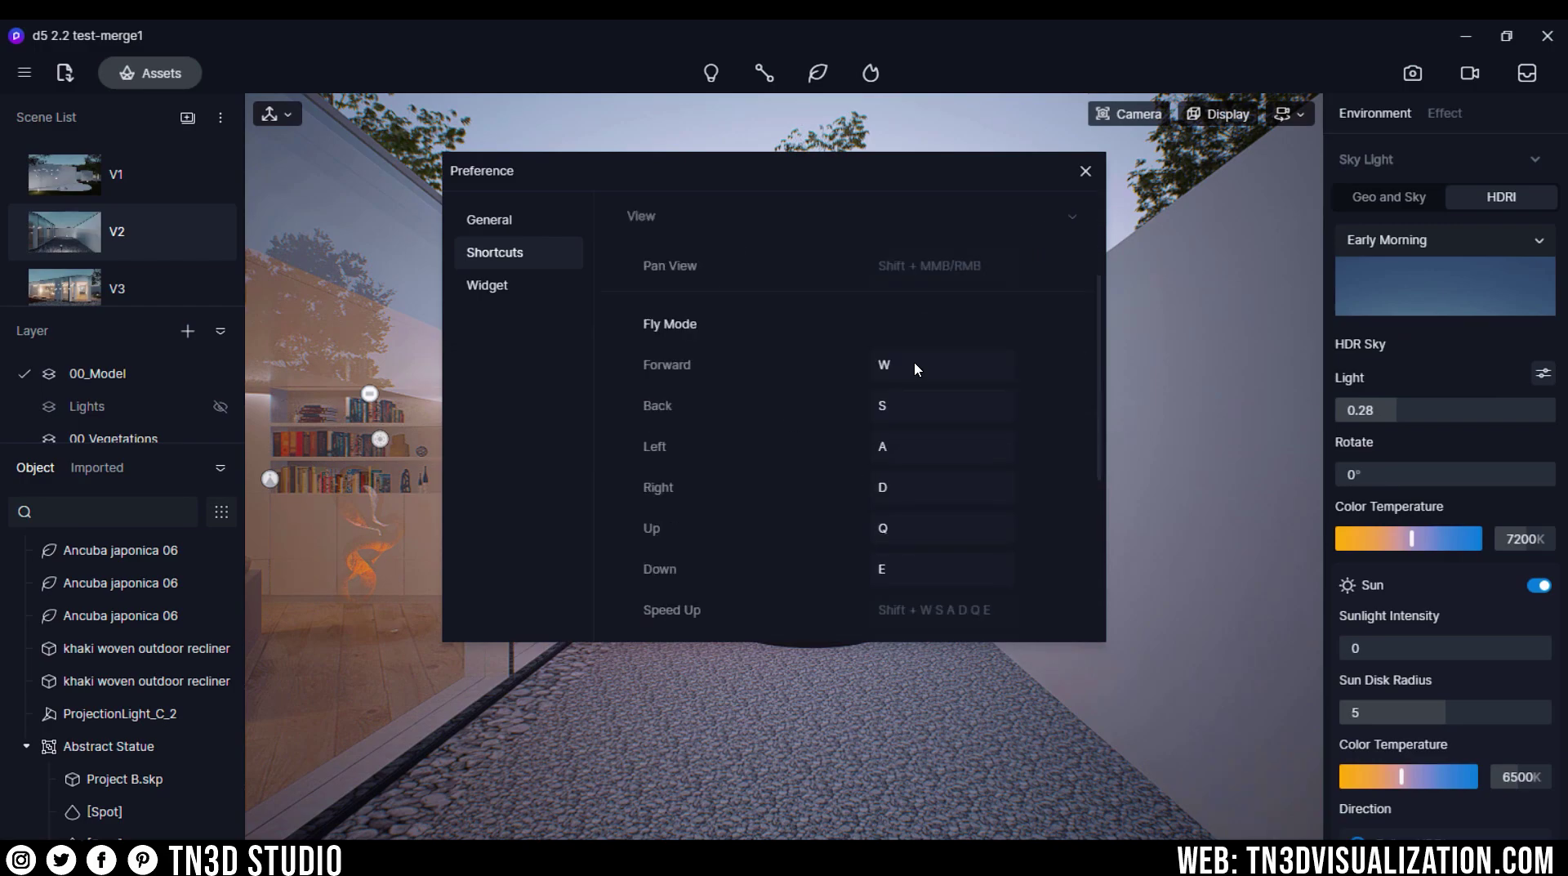
pyautogui.scroll(-5, 866, 496)
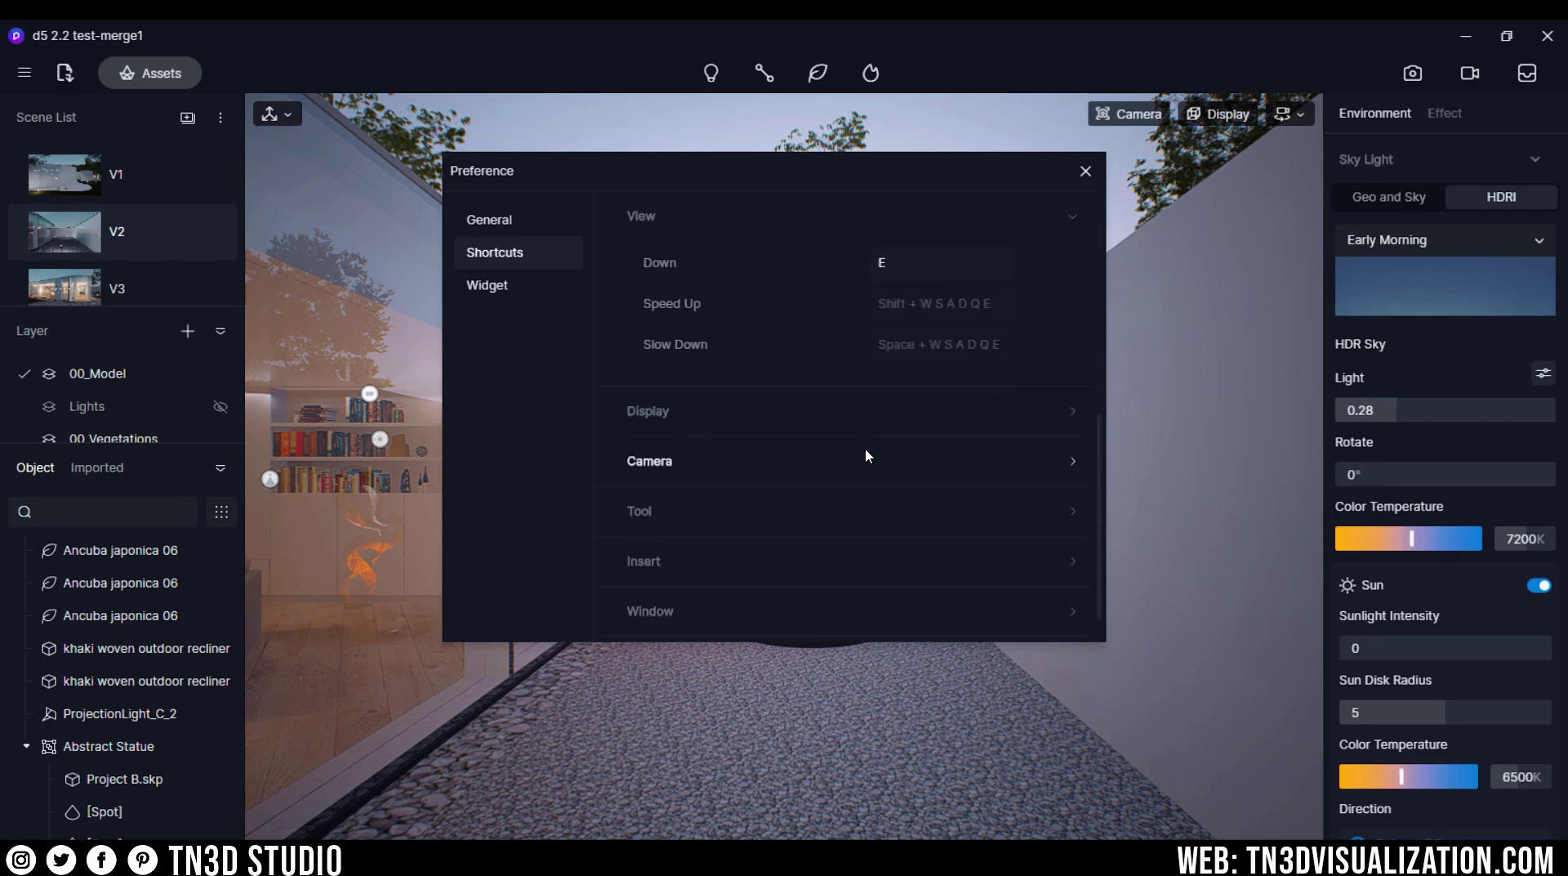
pyautogui.scroll(-3, 844, 491)
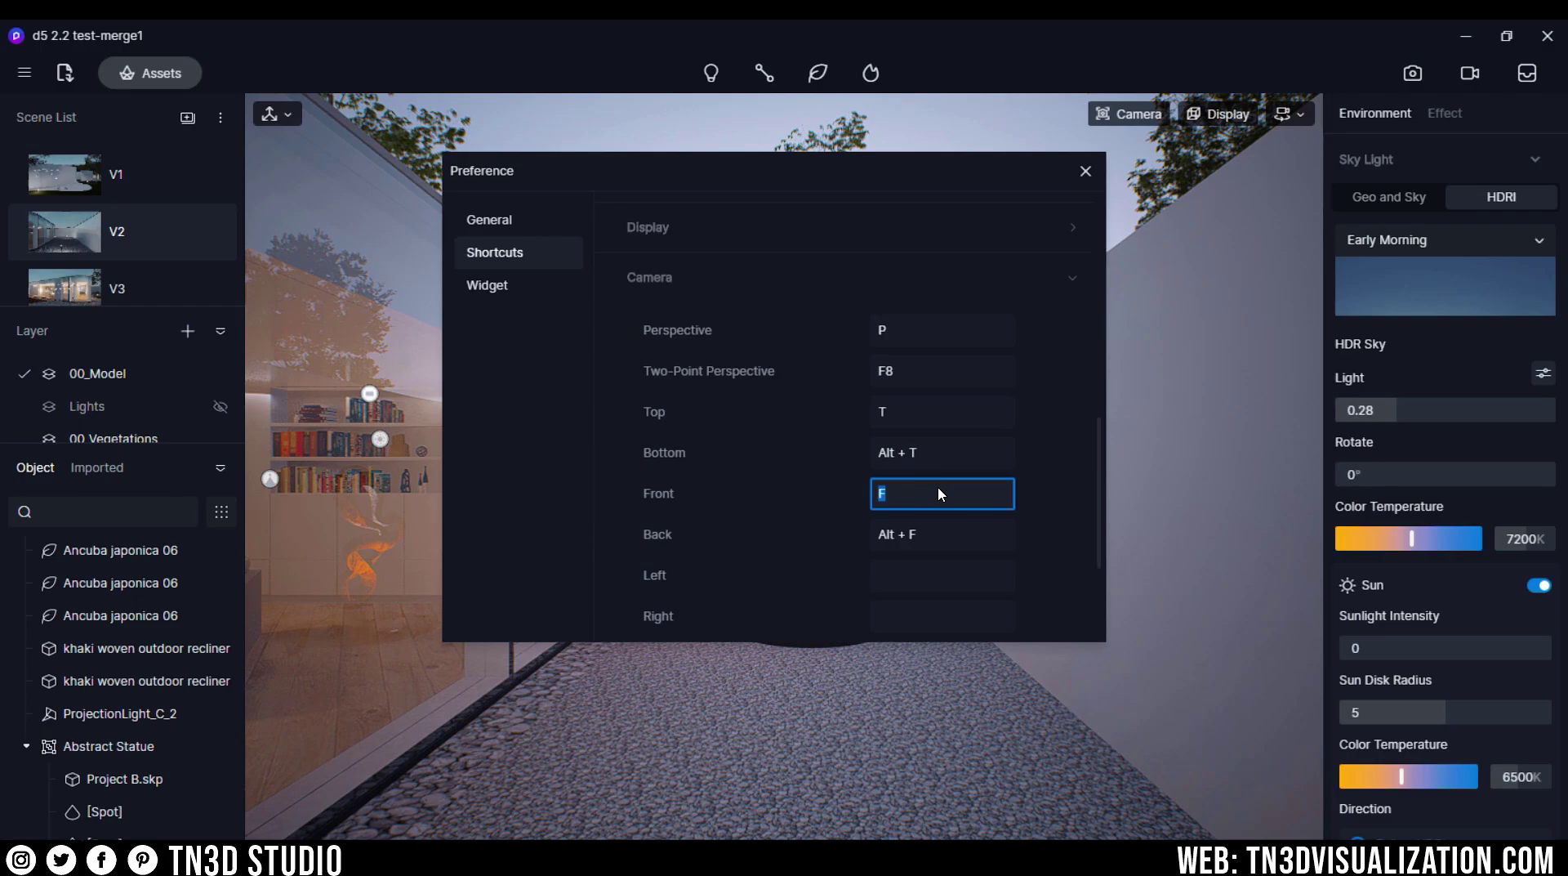
pyautogui.click(1073, 278)
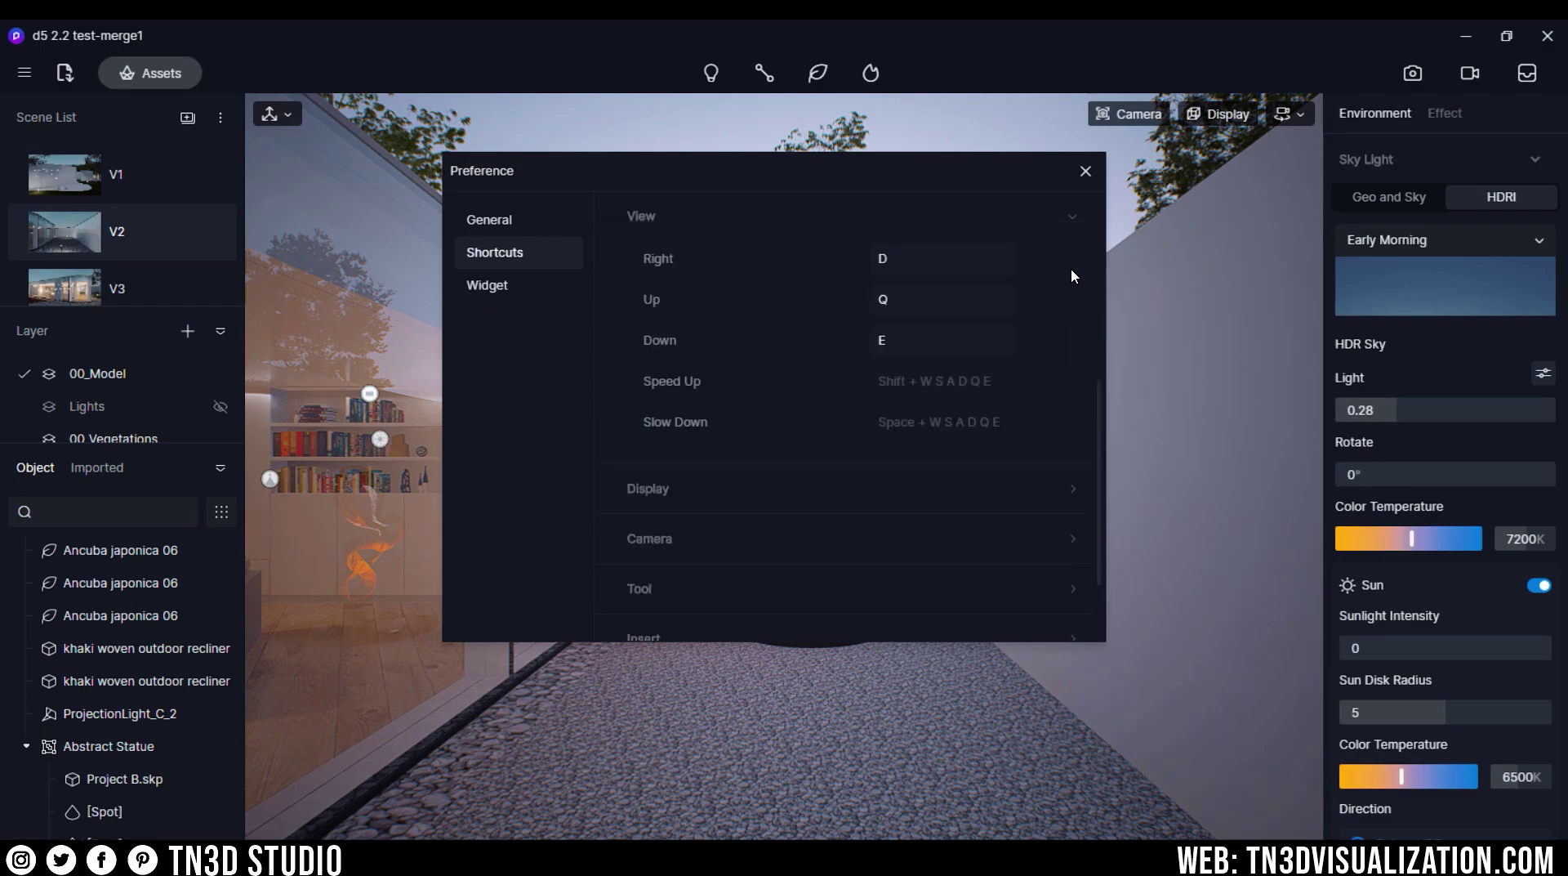
pyautogui.click(1071, 217)
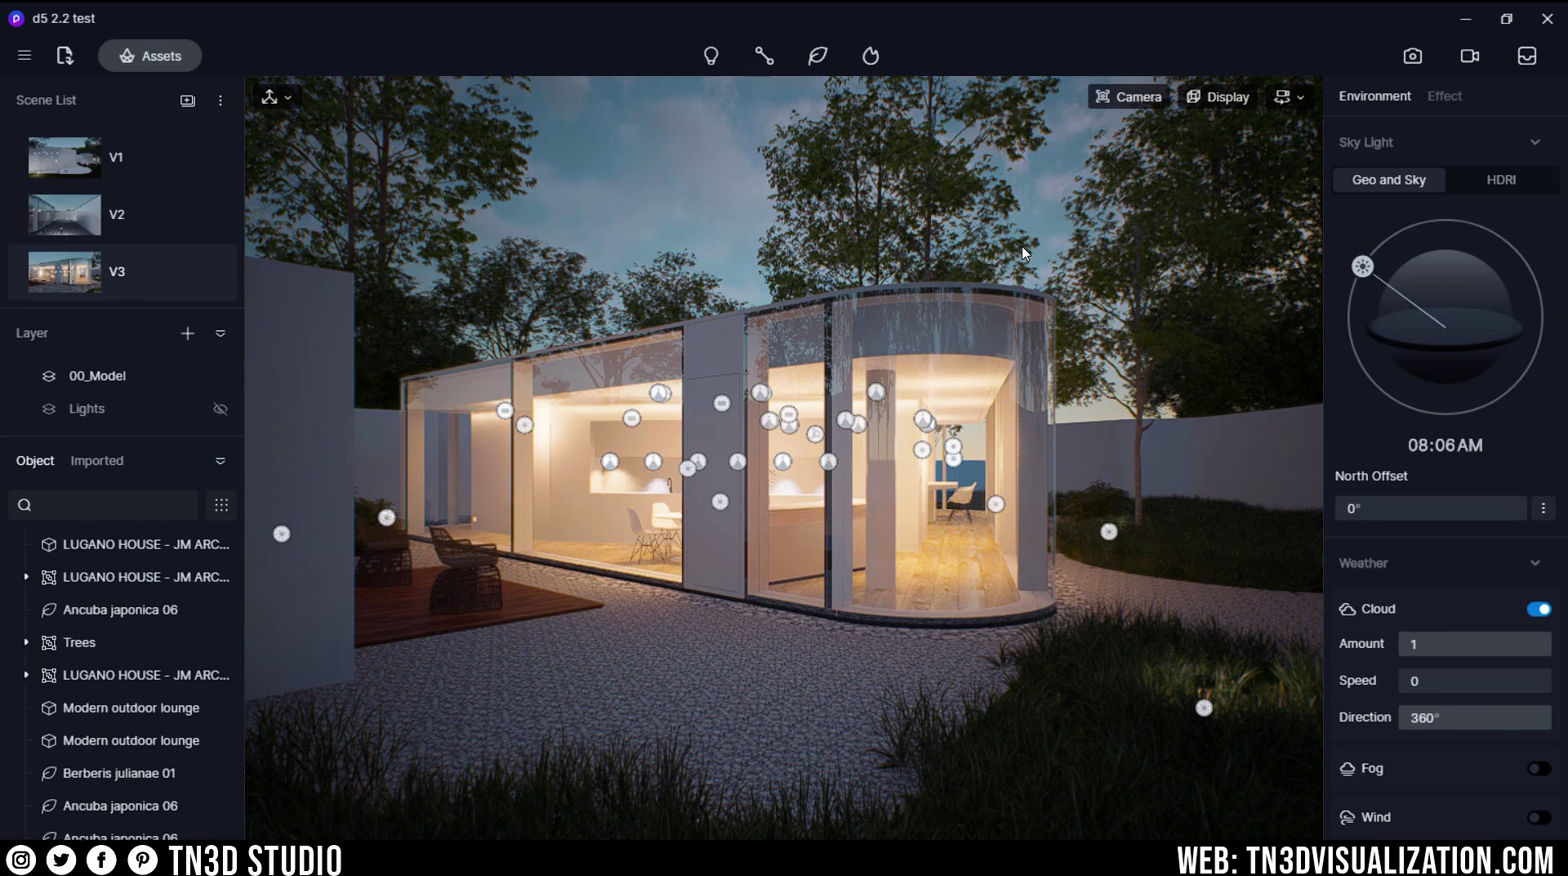
# Step: Select the Lugano House model, inspect Brush History3 and Brush History1, and focus on Brush History1's trees
pyautogui.click(959, 193)
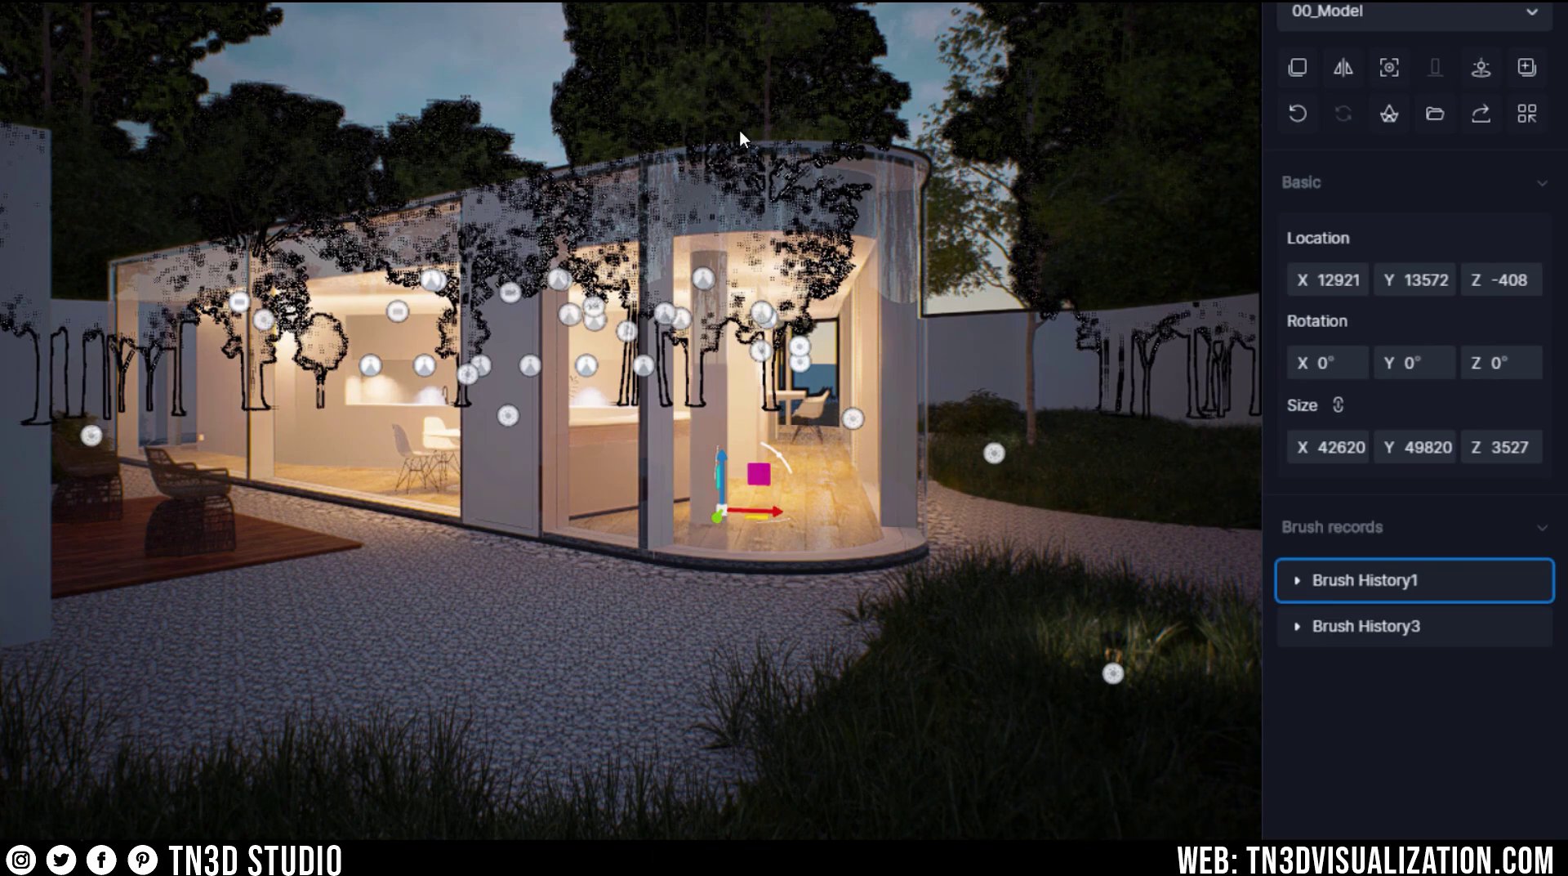
pyautogui.click(1334, 626)
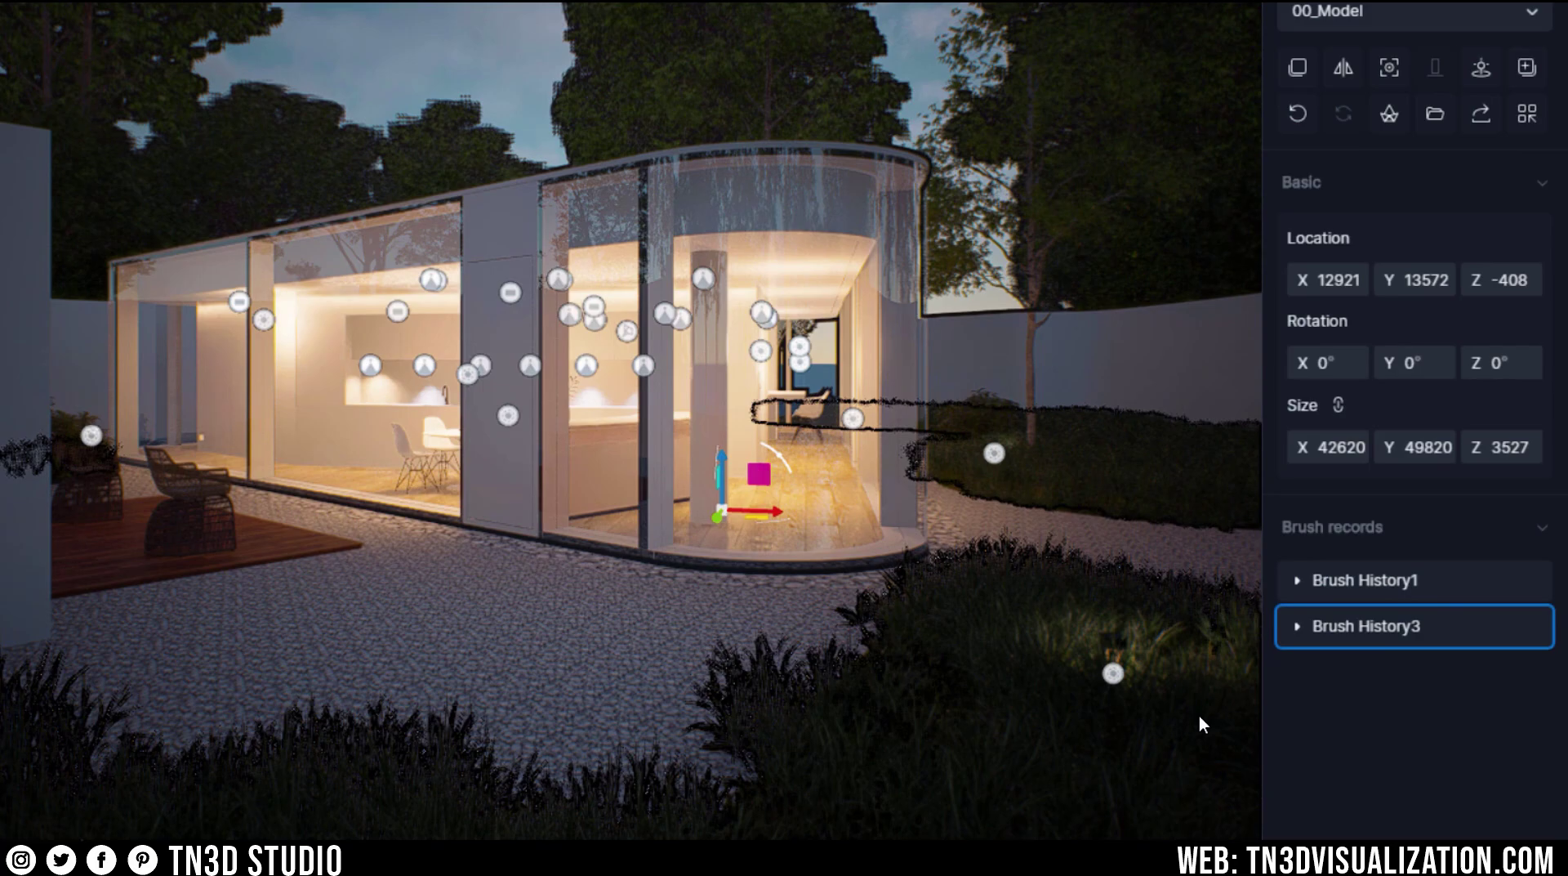
pyautogui.click(1296, 581)
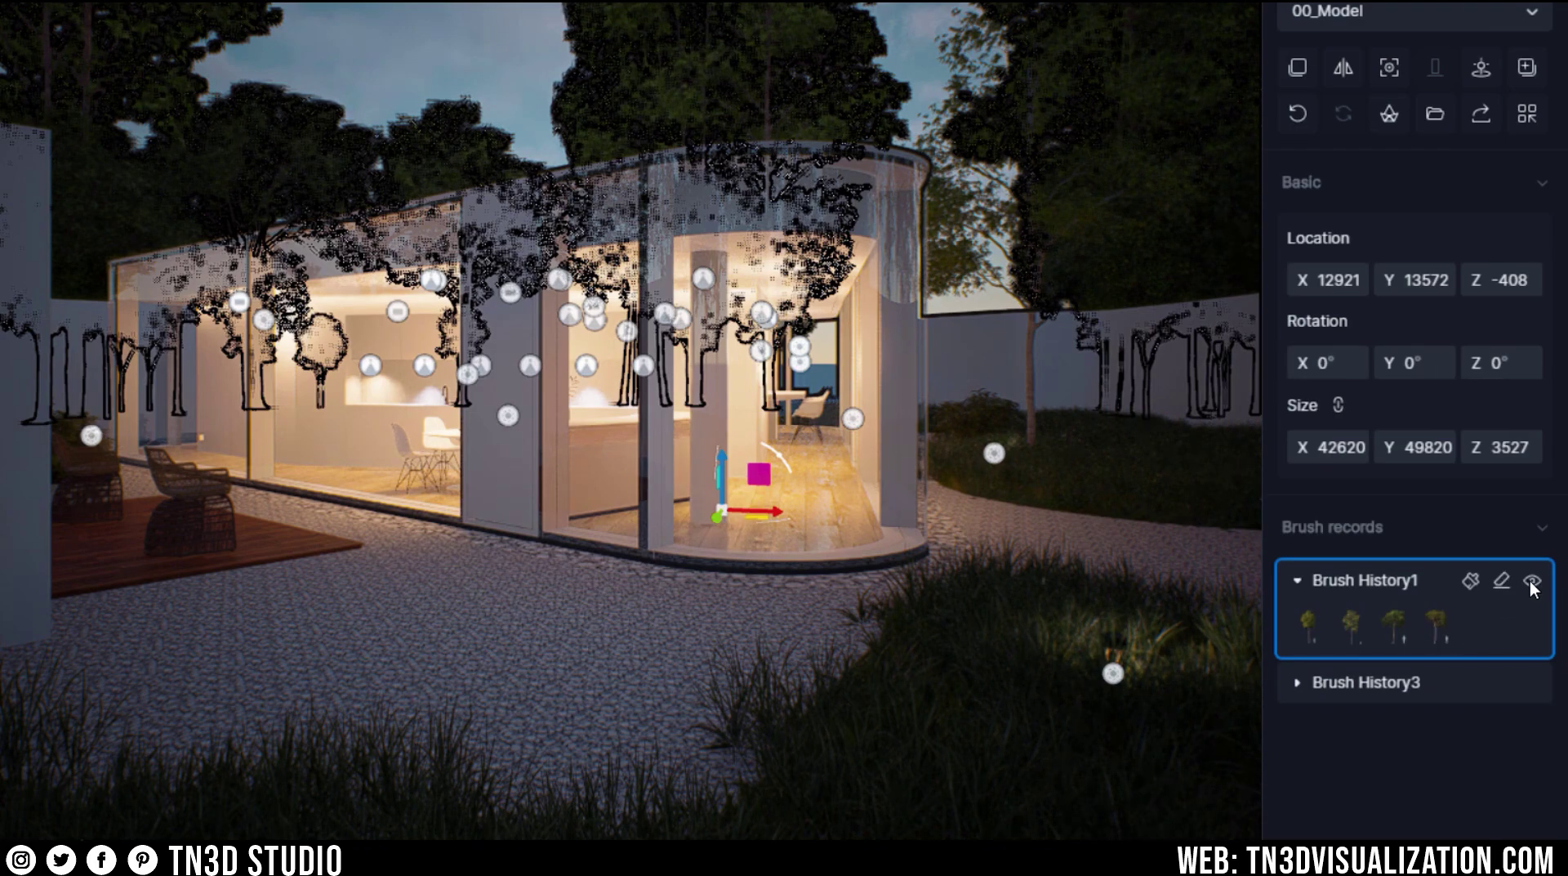
pyautogui.click(1531, 580)
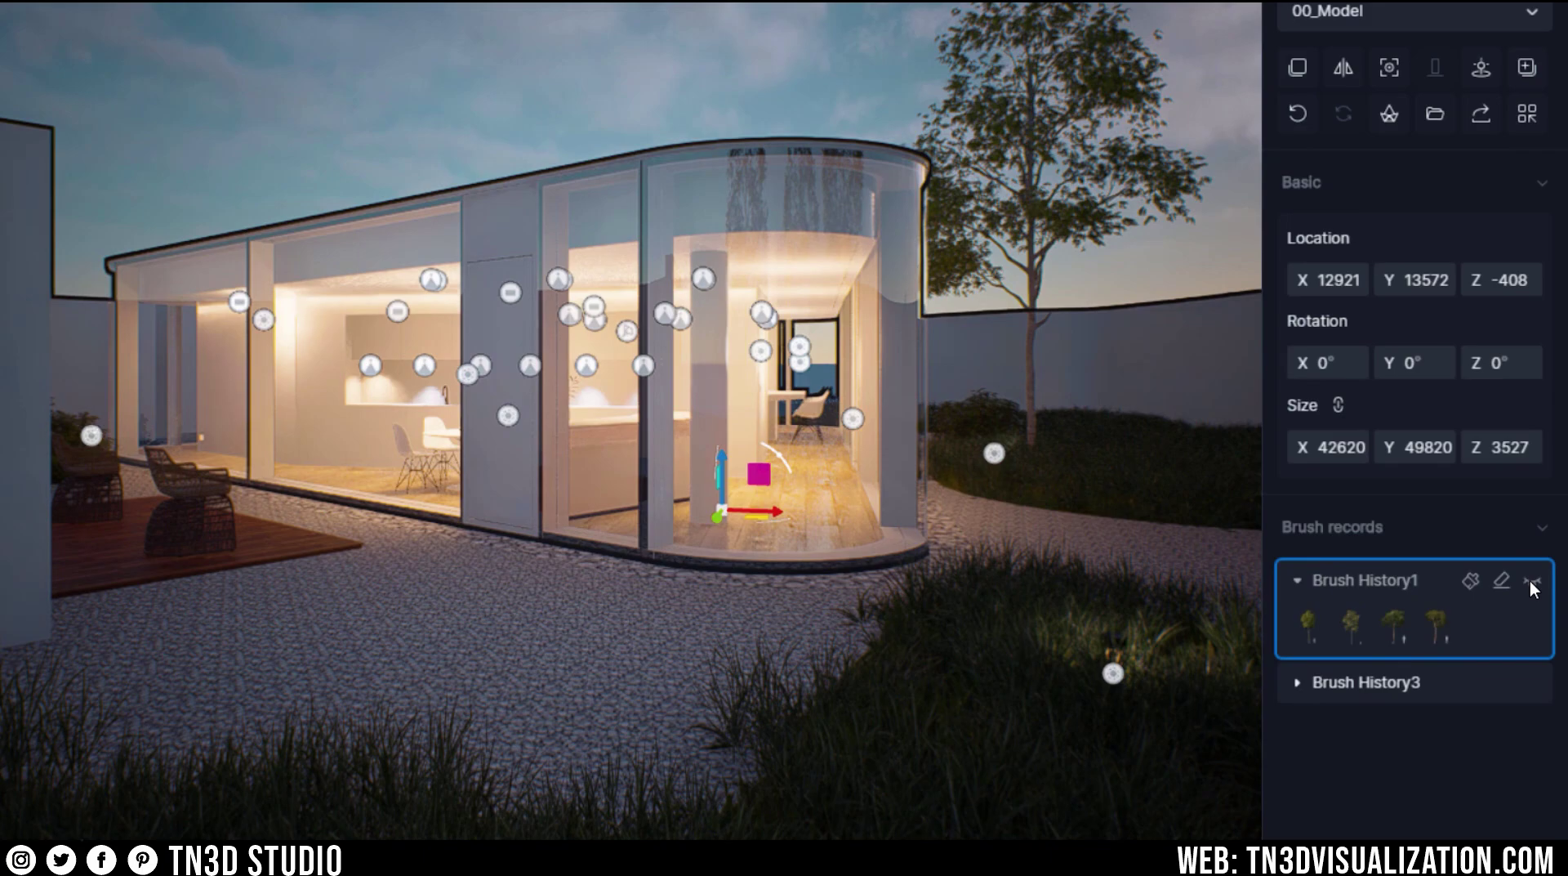
pyautogui.click(1531, 683)
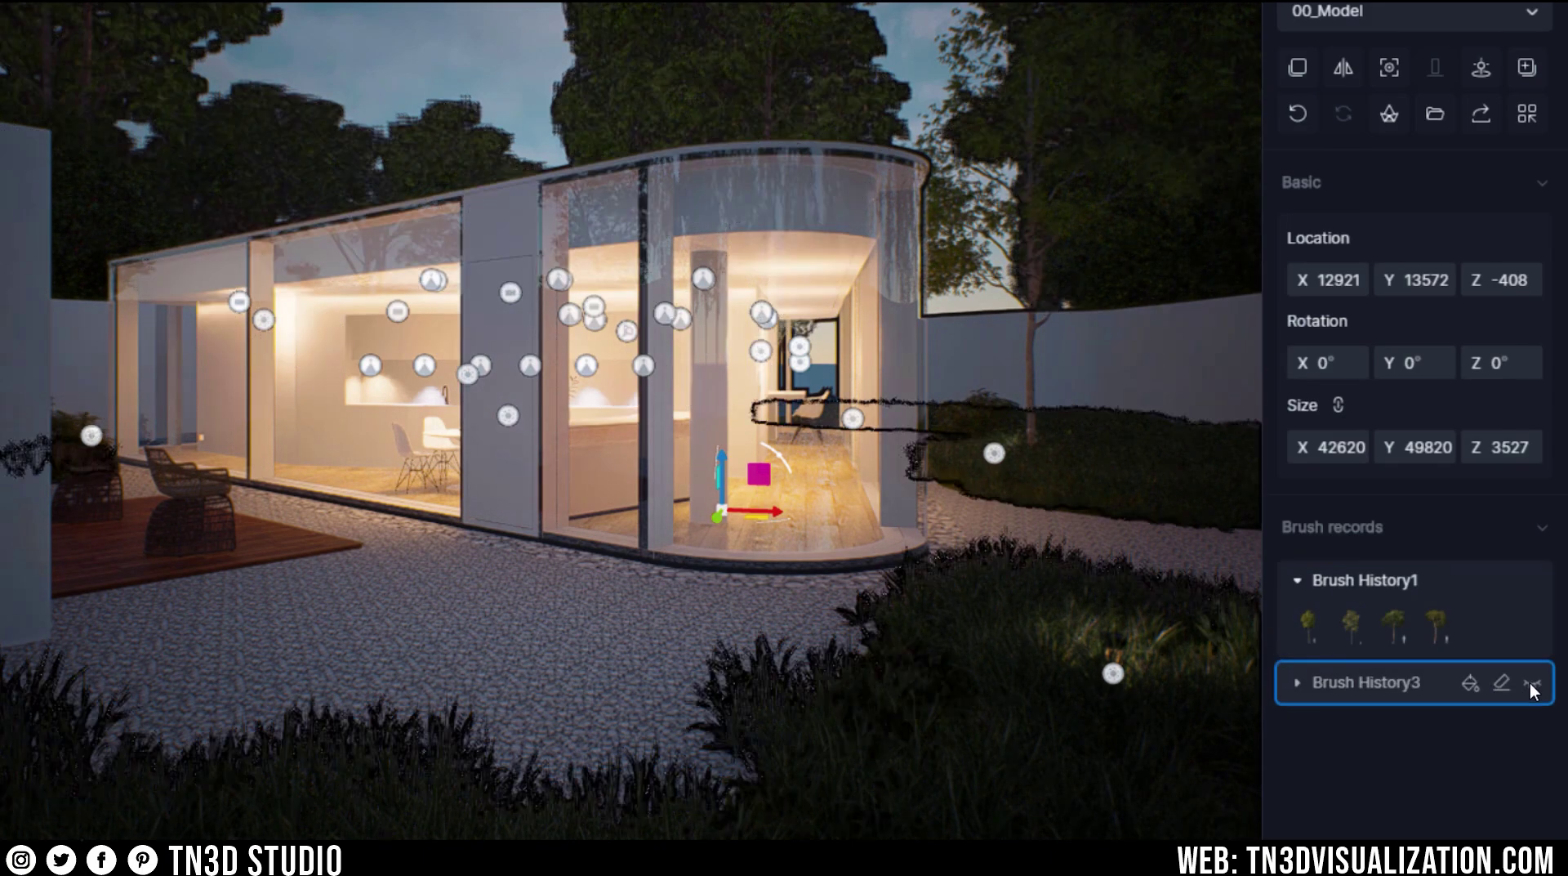
pyautogui.doubleClick(1502, 581)
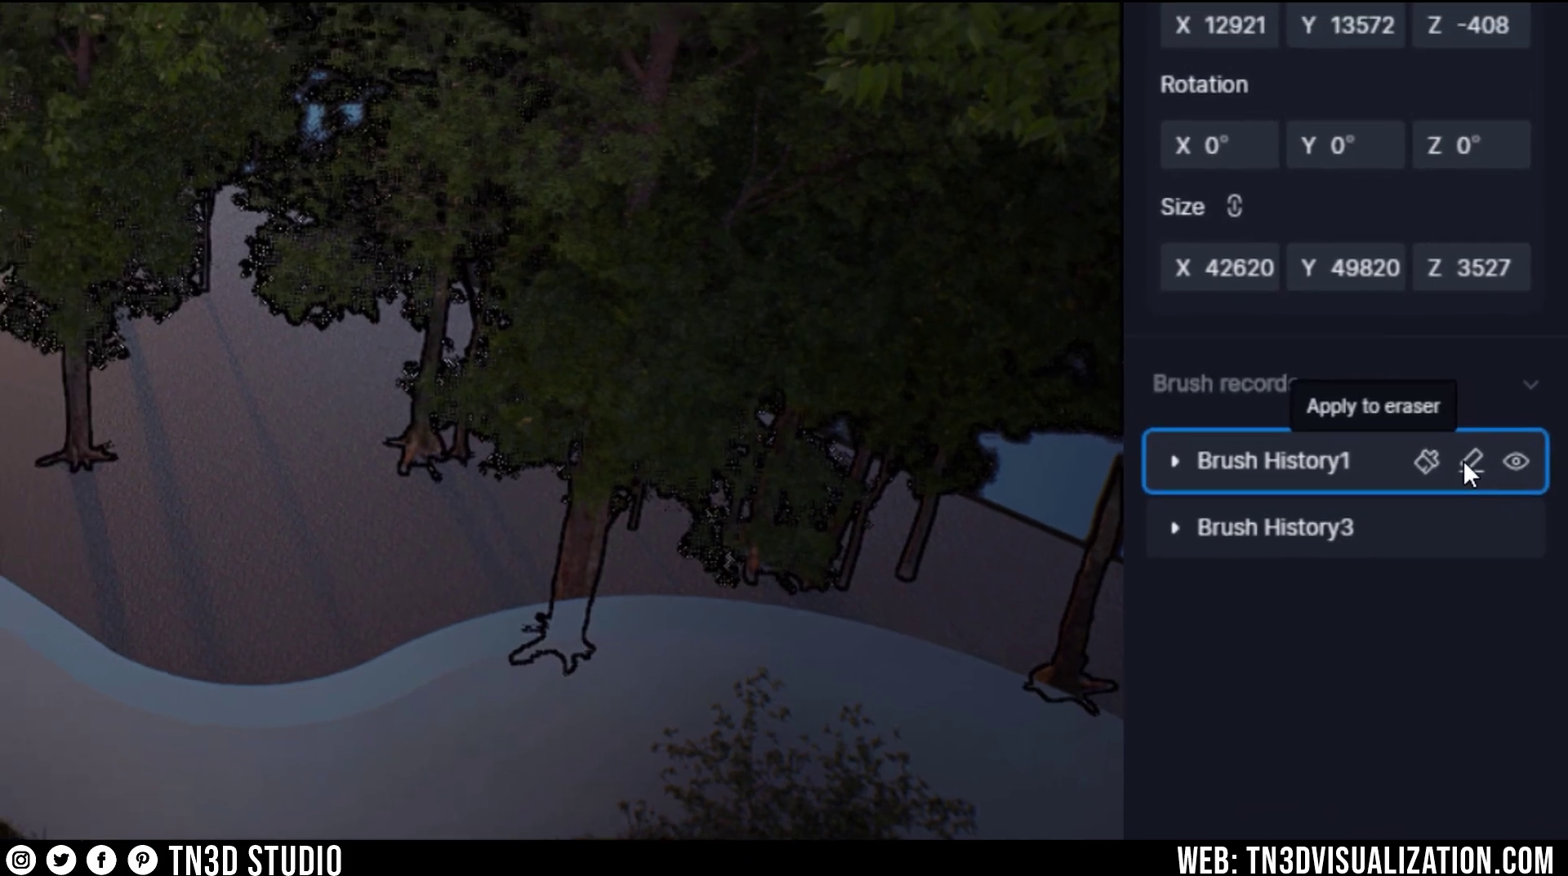
# Step: Erase the middle trees from Brush History1's planting with an enlarged eraser radius
pyautogui.click(1471, 461)
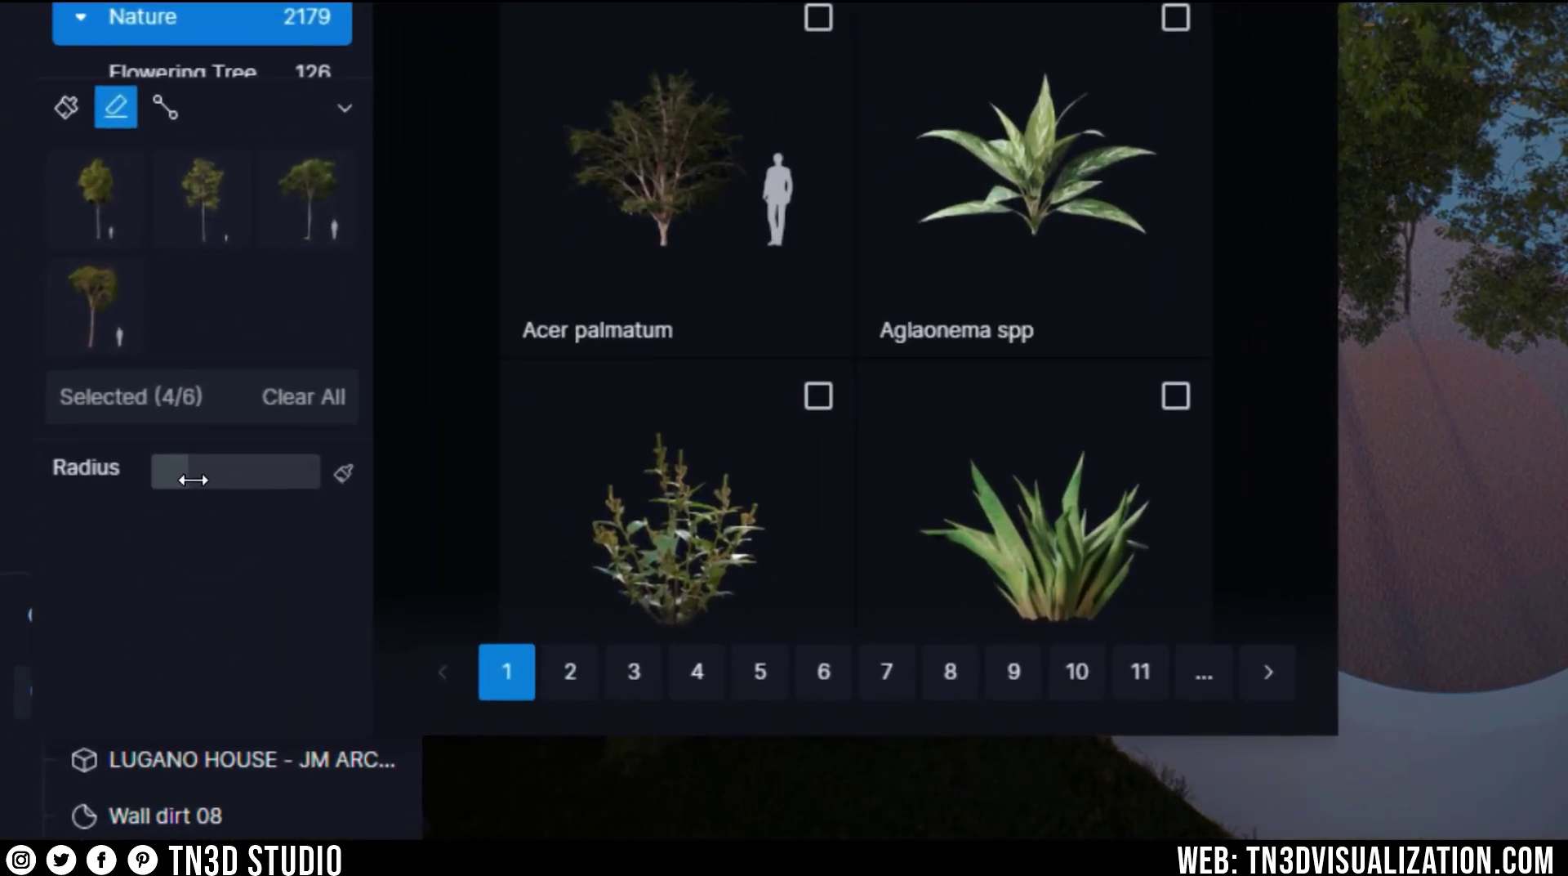
pyautogui.moveTo(115, 636); pyautogui.dragTo(146, 635)
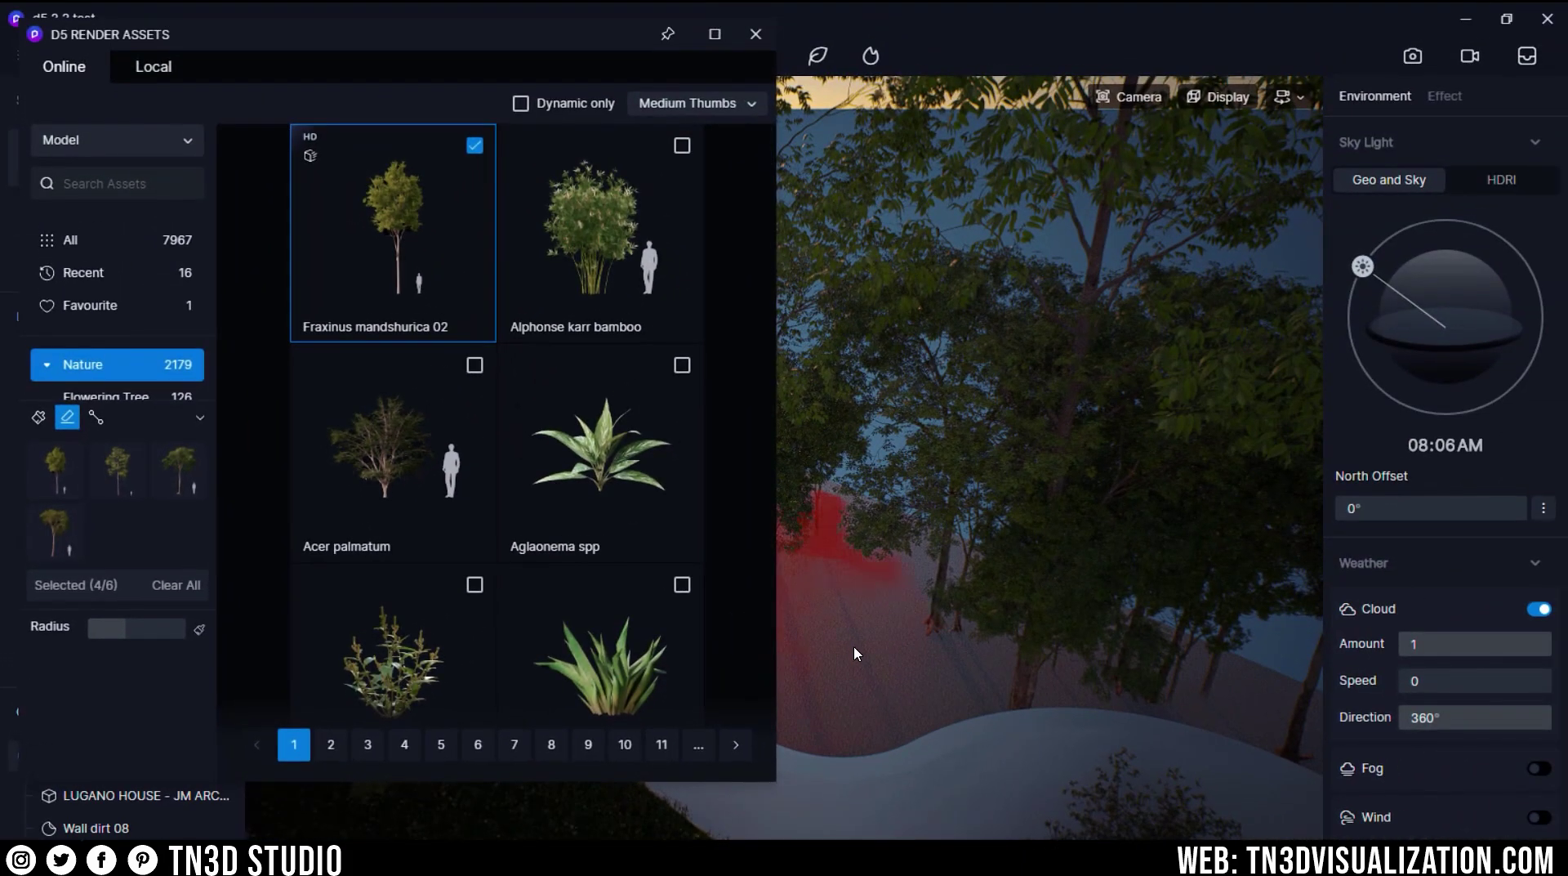
pyautogui.press('Escape')
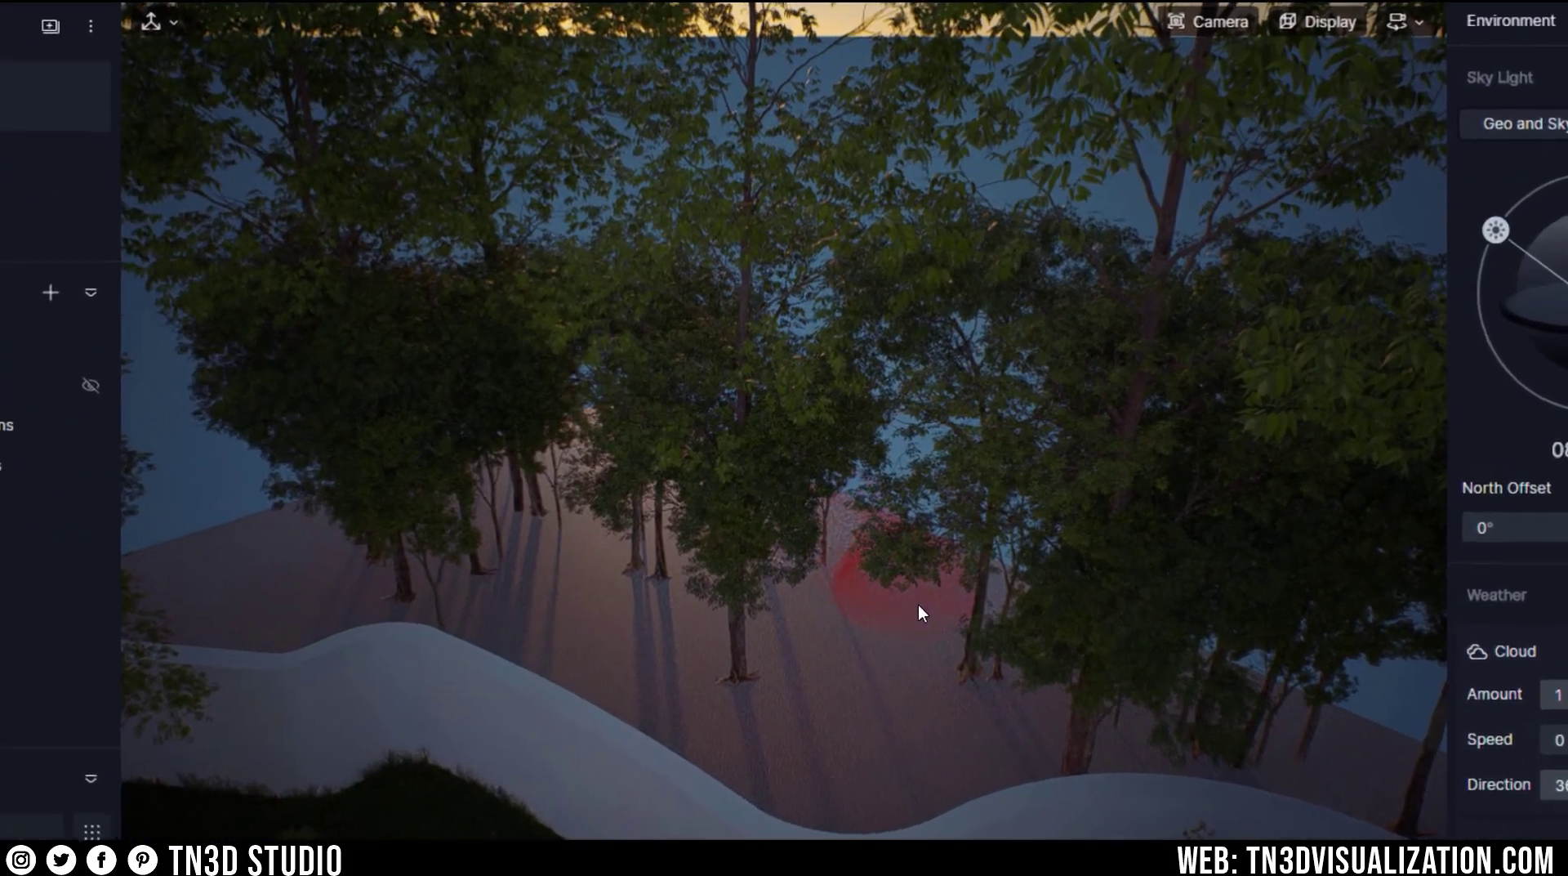
pyautogui.moveTo(918, 613)
pyautogui.mouseDown()
pyautogui.moveTo(979, 648)
pyautogui.moveTo(721, 604)
pyautogui.moveTo(745, 689)
pyautogui.moveTo(791, 553)
pyautogui.moveTo(489, 535)
pyautogui.moveTo(408, 565)
pyautogui.moveTo(429, 581)
pyautogui.moveTo(482, 509)
pyautogui.moveTo(386, 504)
pyautogui.moveTo(464, 640)
pyautogui.mouseUp()
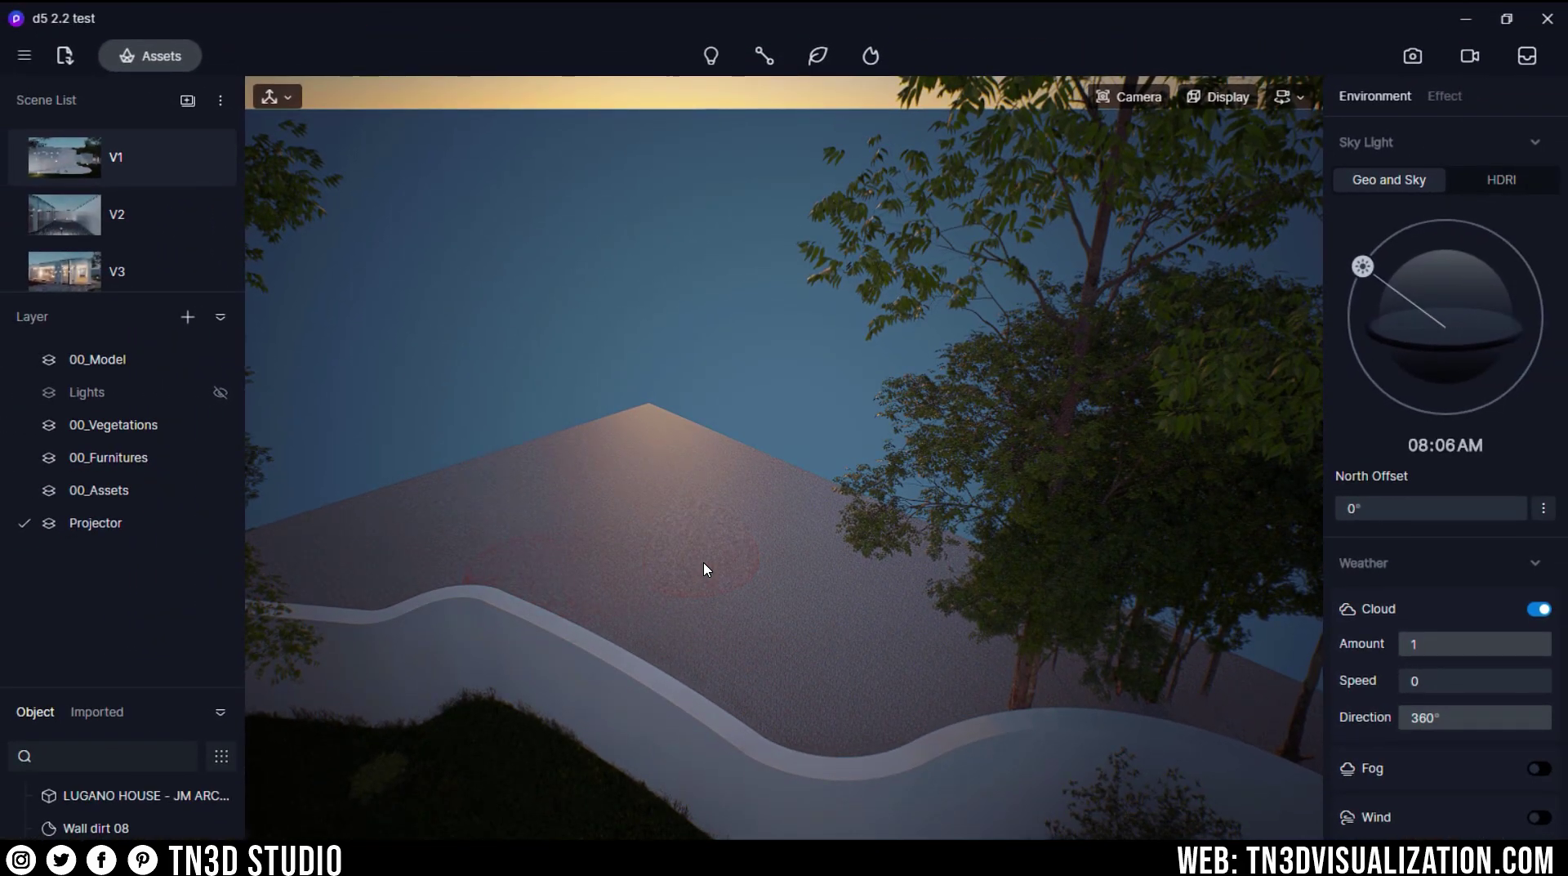
pyautogui.press('Escape')
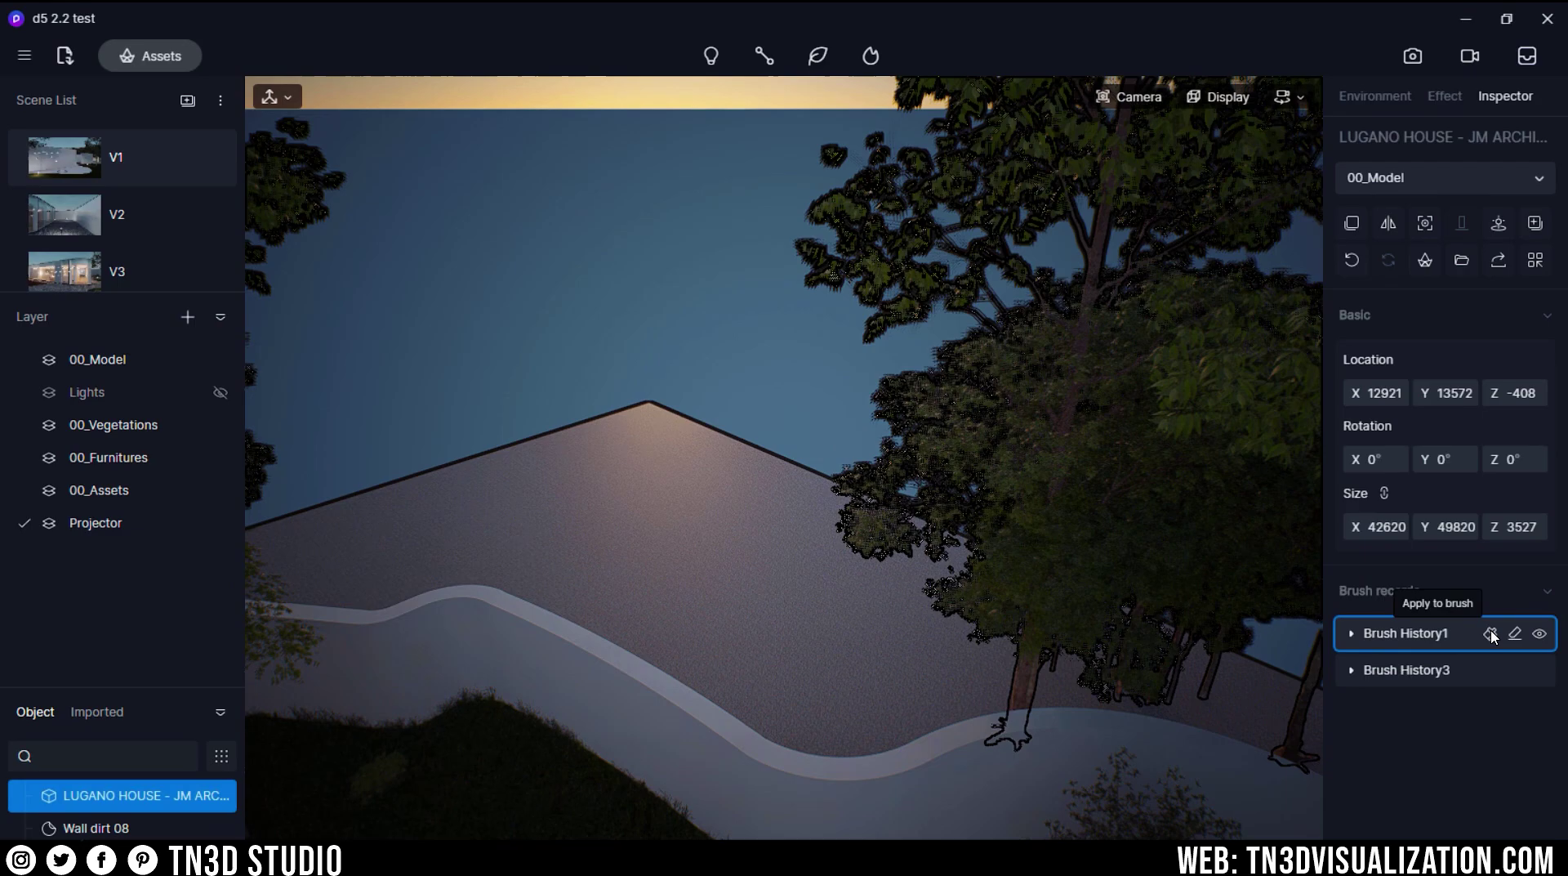
# Step: Repaint trees into the gap with Brush History1's four-tree brush, then orbit to view them
pyautogui.click(1492, 635)
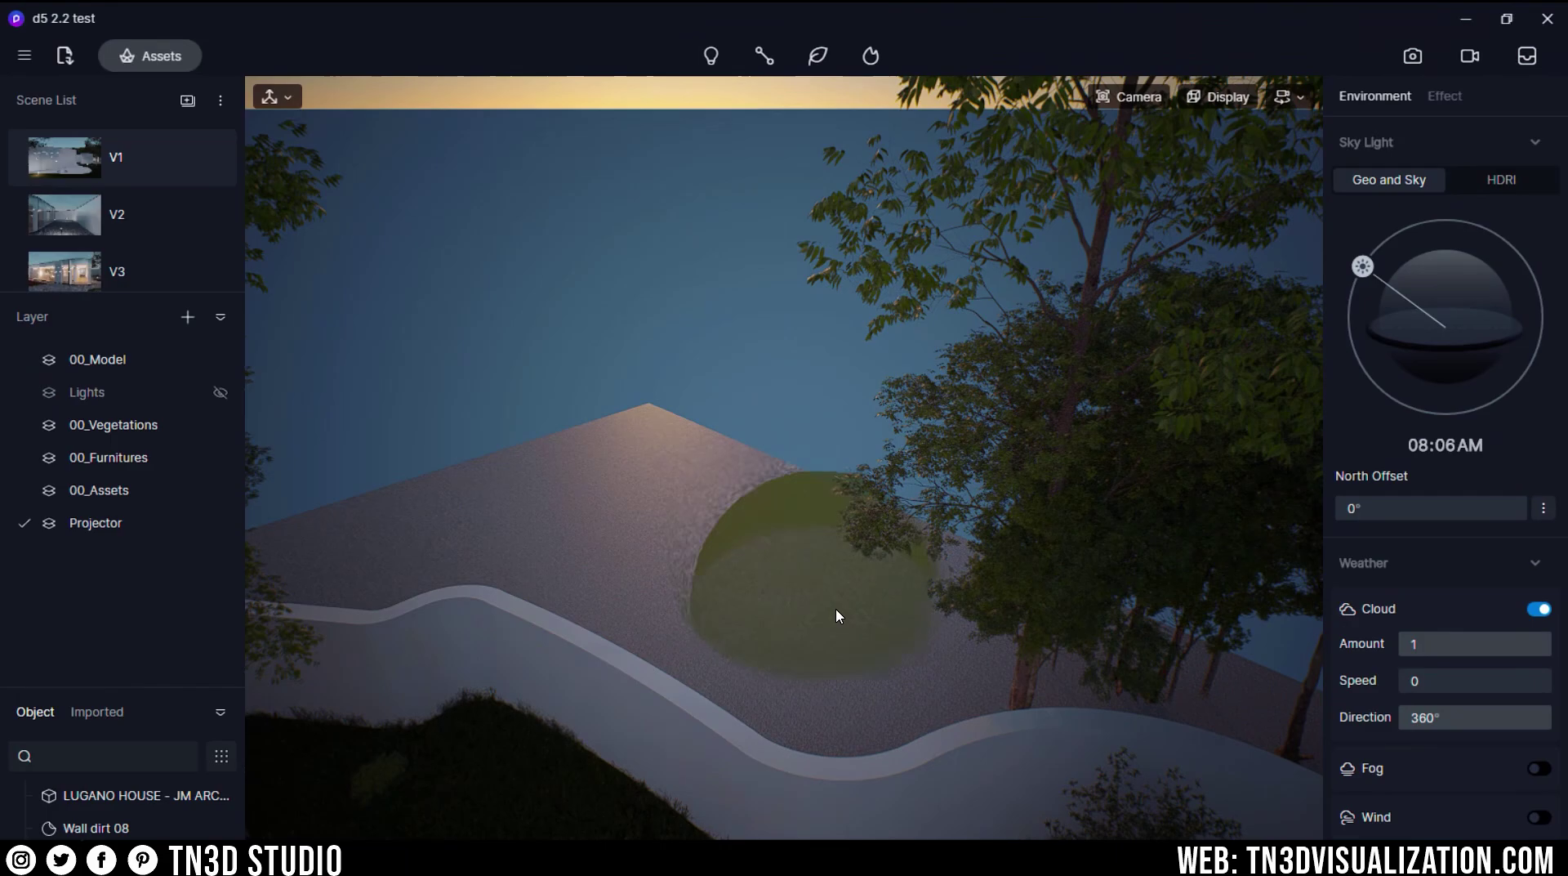
pyautogui.moveTo(837, 616)
pyautogui.mouseDown()
pyautogui.moveTo(771, 632)
pyautogui.moveTo(704, 552)
pyautogui.moveTo(604, 530)
pyautogui.moveTo(384, 536)
pyautogui.moveTo(314, 580)
pyautogui.moveTo(475, 566)
pyautogui.moveTo(741, 657)
pyautogui.mouseUp()
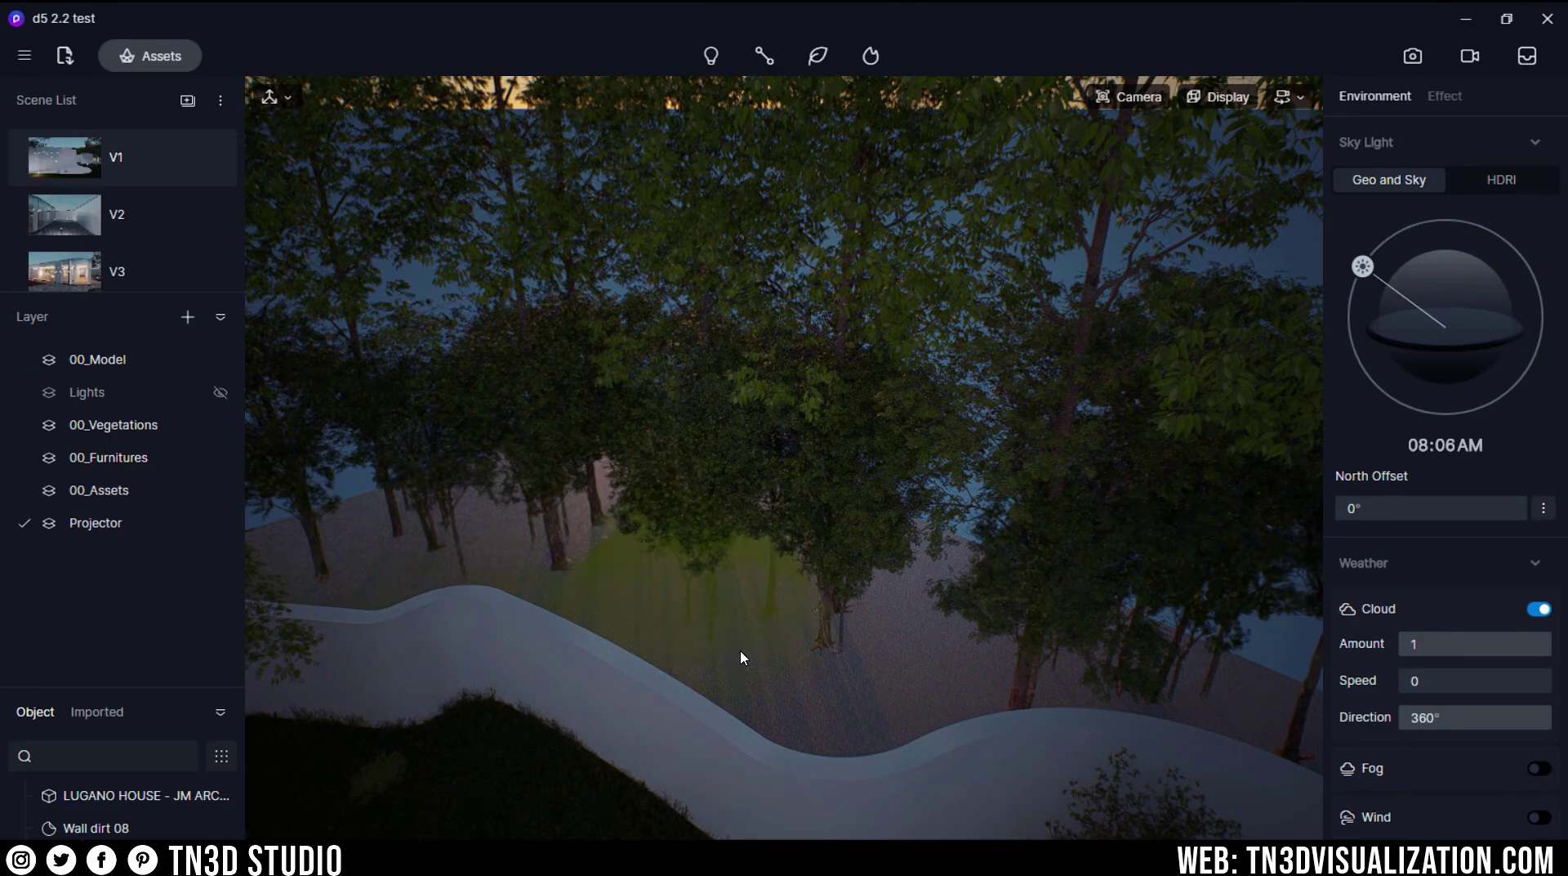
pyautogui.moveTo(906, 644); pyautogui.dragTo(764, 554, button='middle')
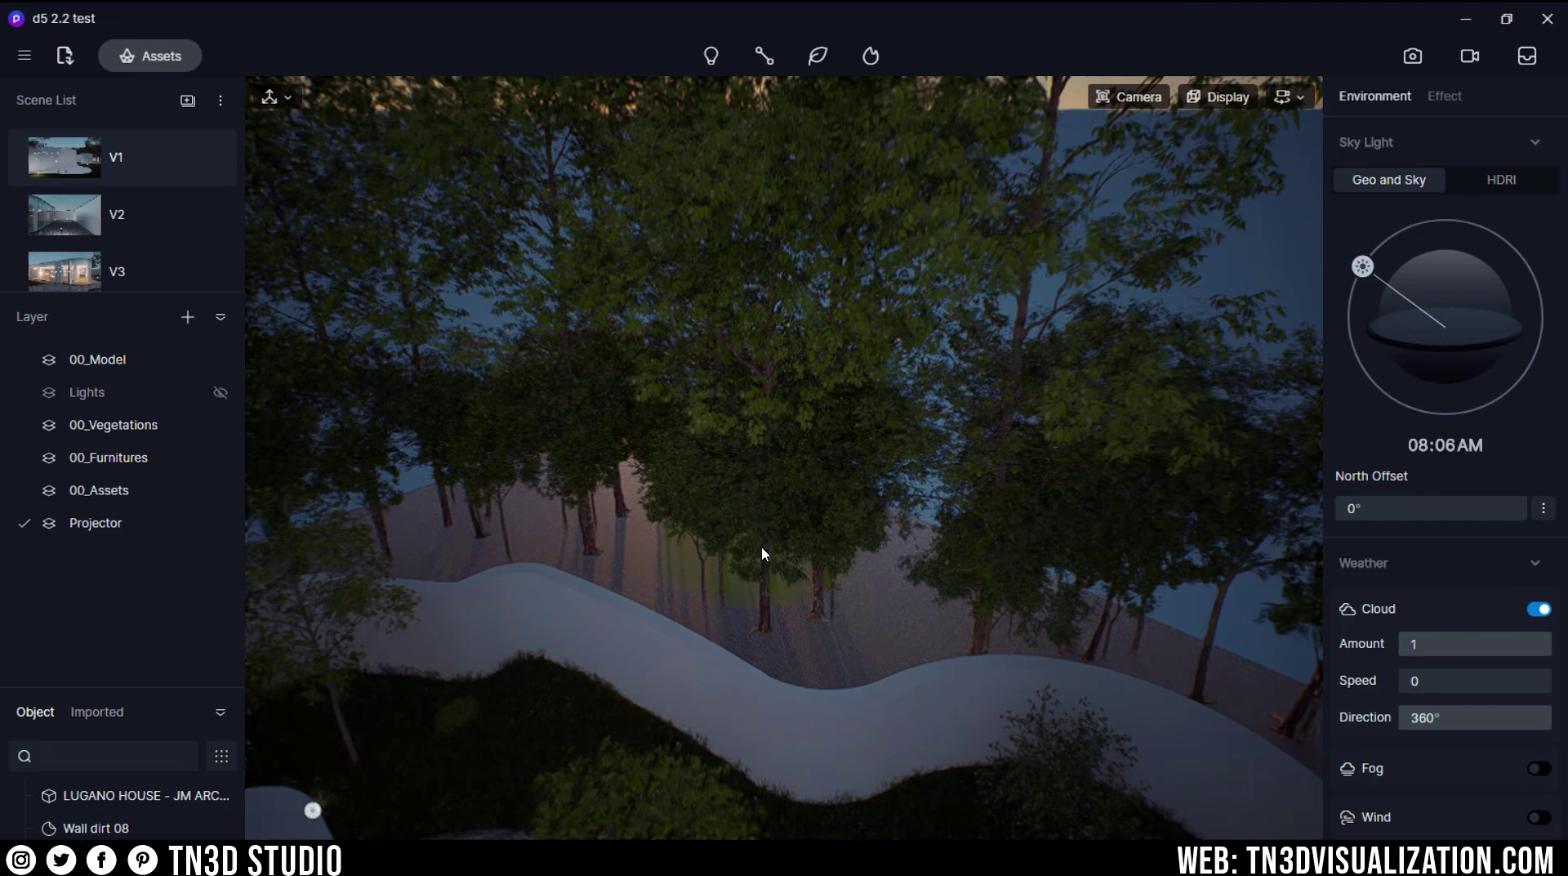
pyautogui.scroll(-5, 764, 554)
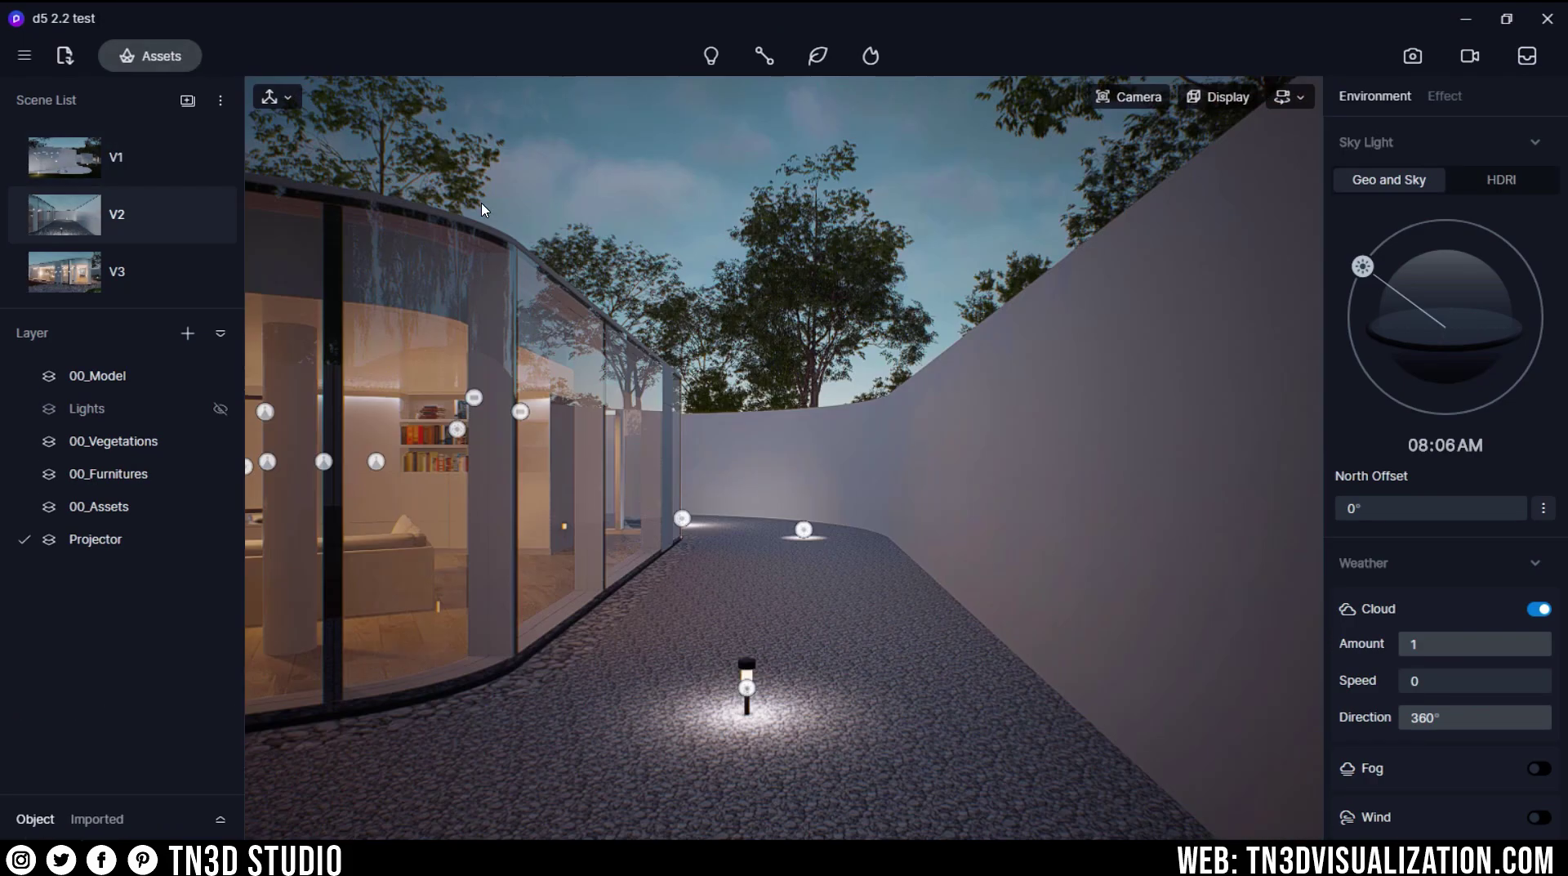
# Step: Browse the asset library past the 'snow' search results and open the Damaged walls decals
pyautogui.click(172, 67)
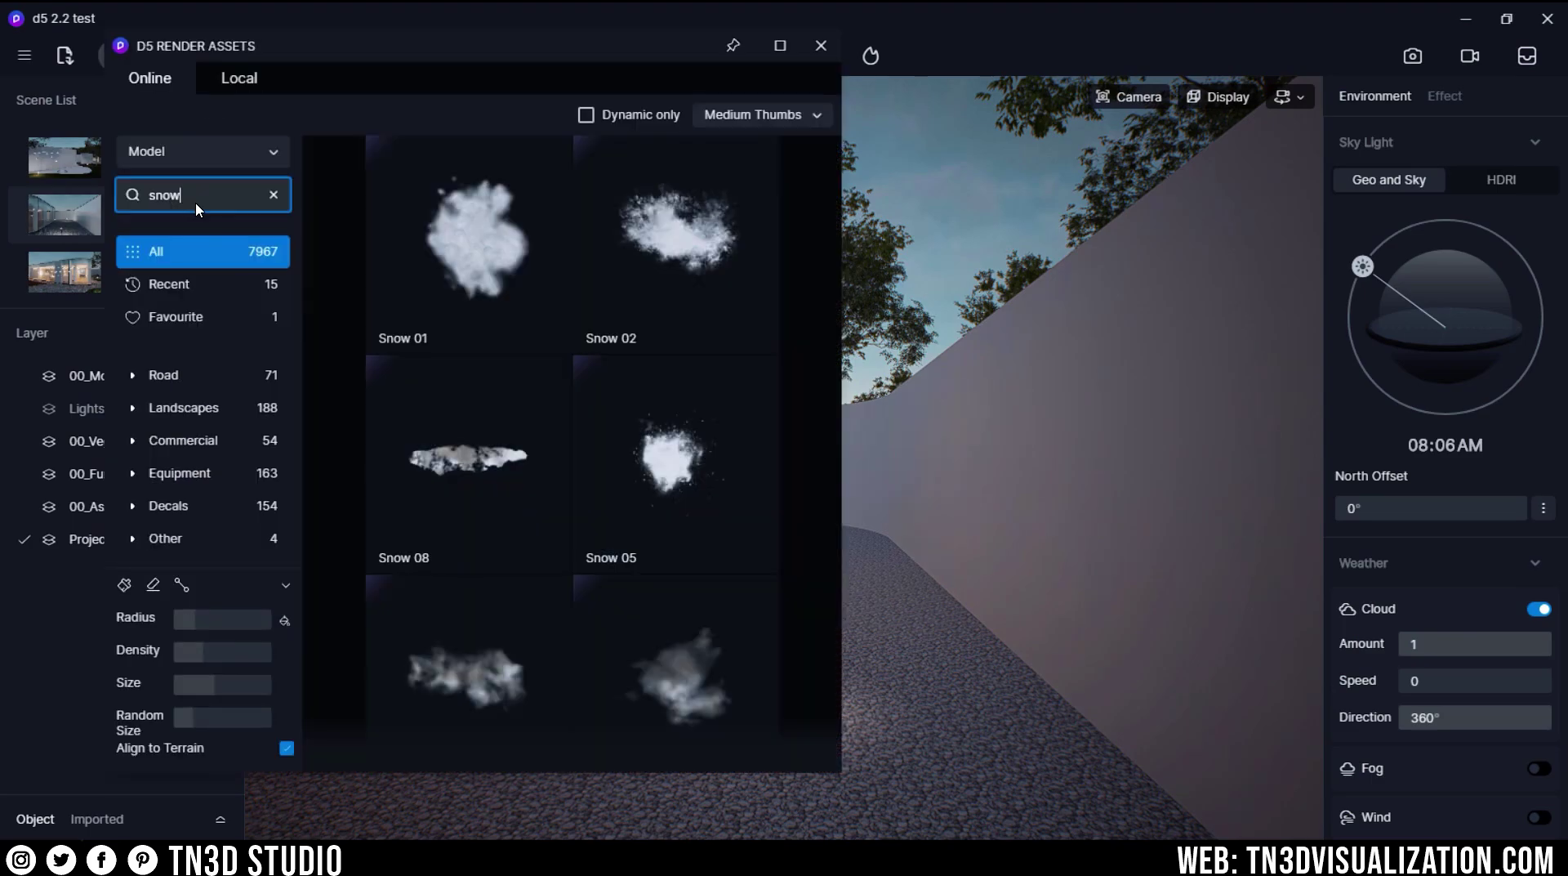
pyautogui.doubleClick(202, 185)
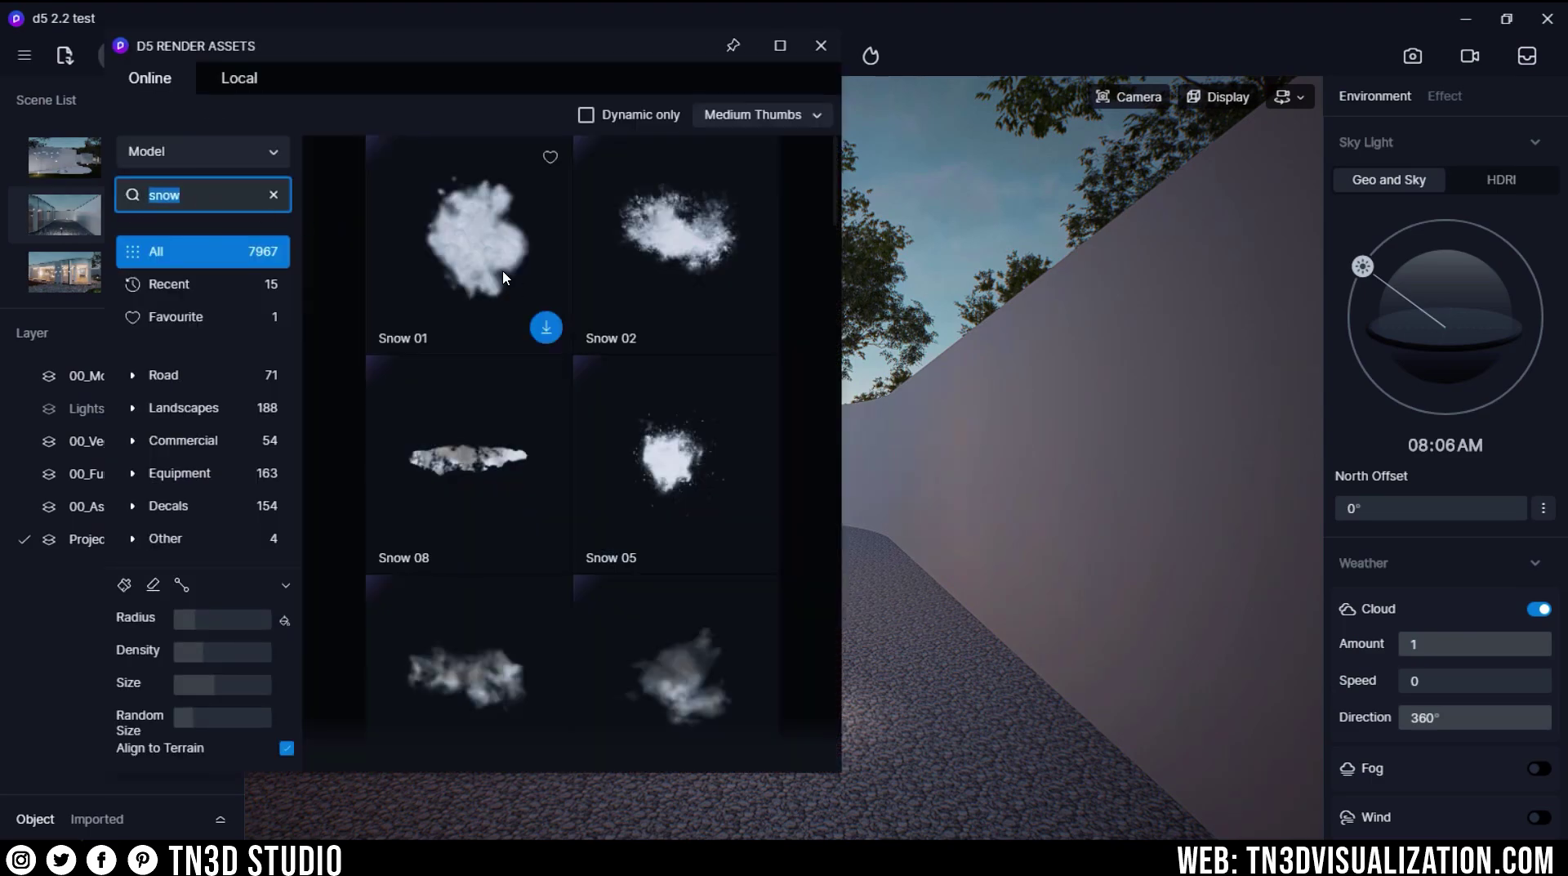
pyautogui.scroll(-5, 504, 277)
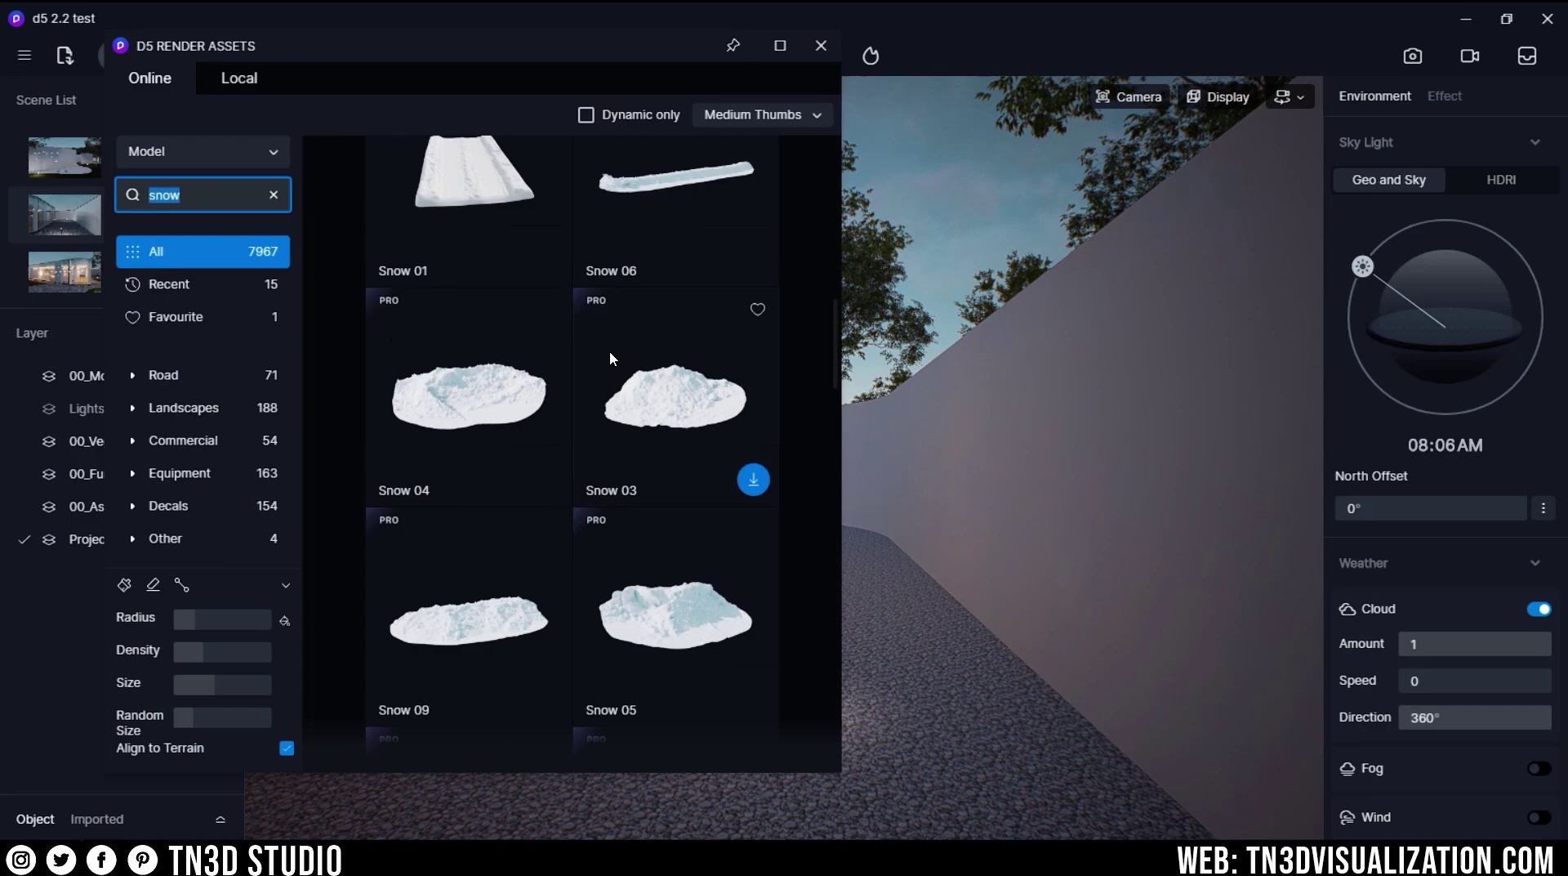
pyautogui.scroll(-4, 611, 358)
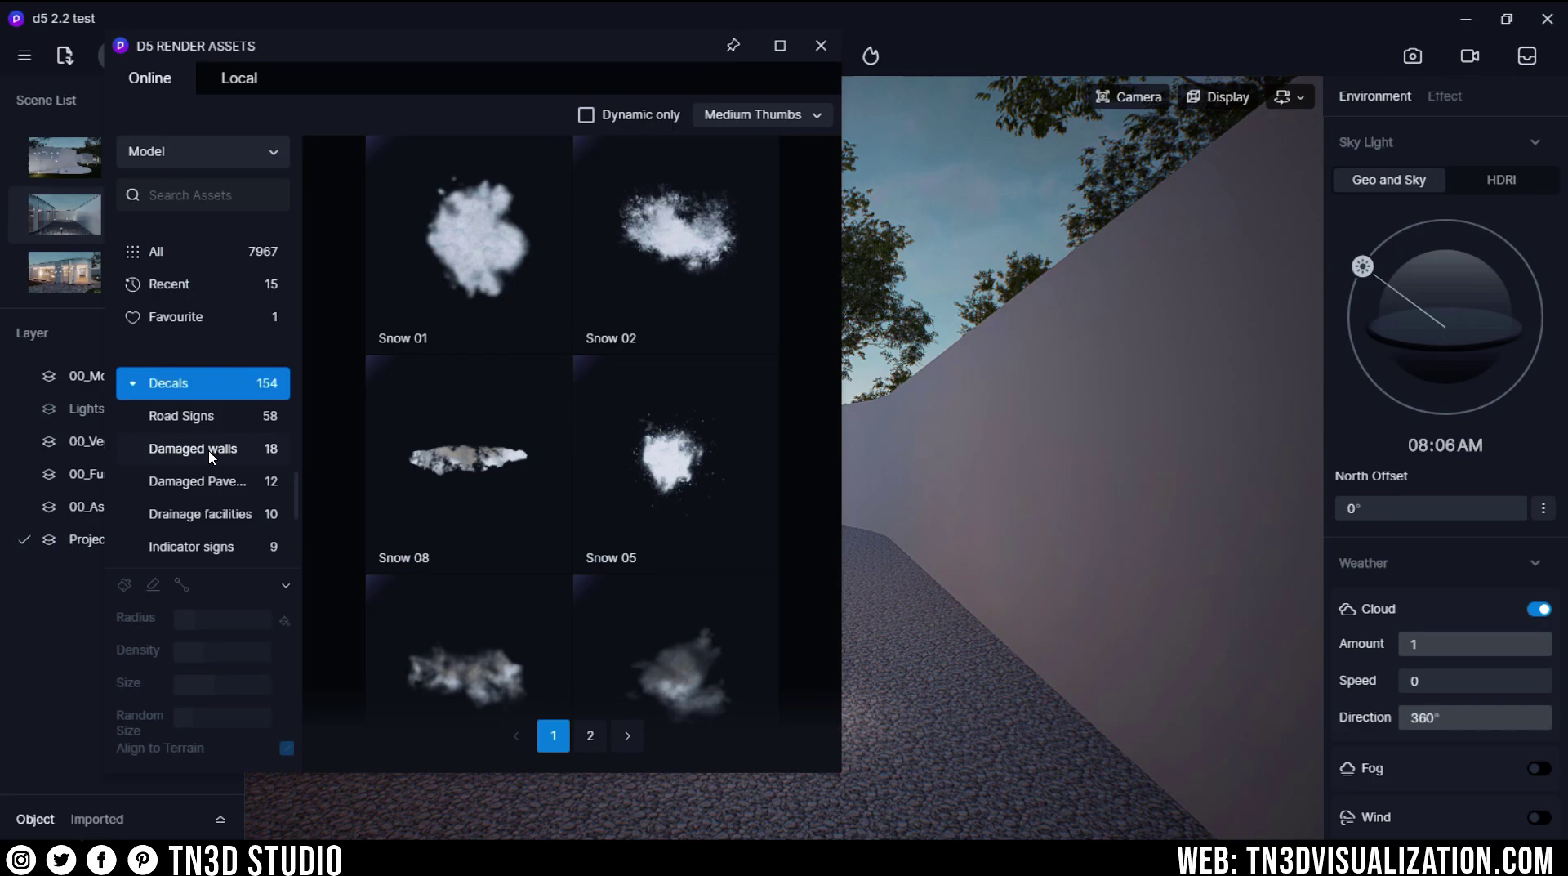
pyautogui.scroll(-1, 223, 534)
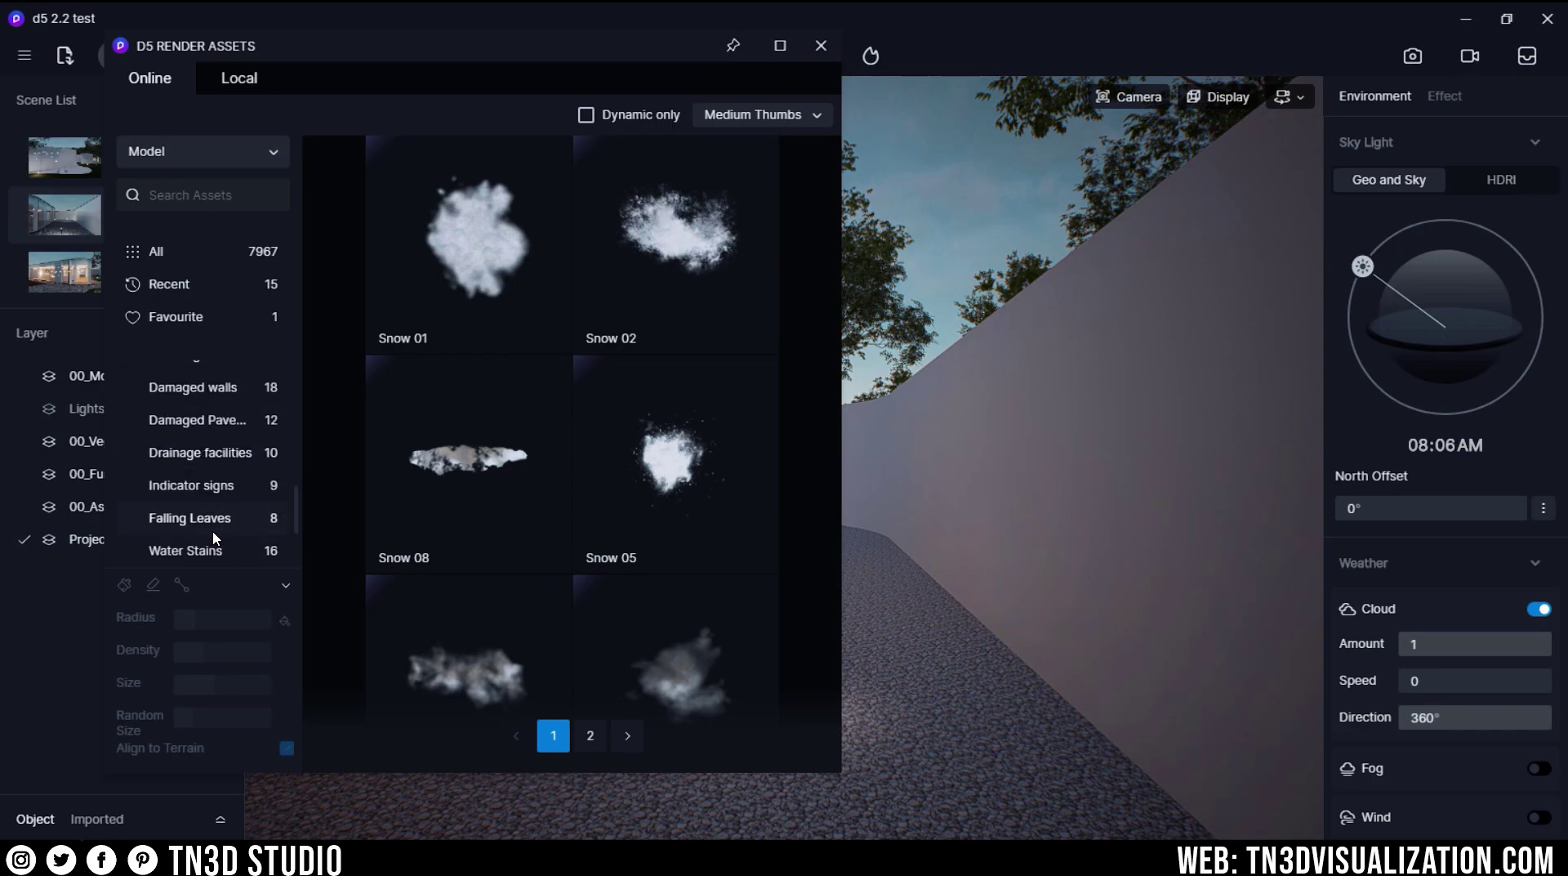
pyautogui.scroll(-1, 216, 538)
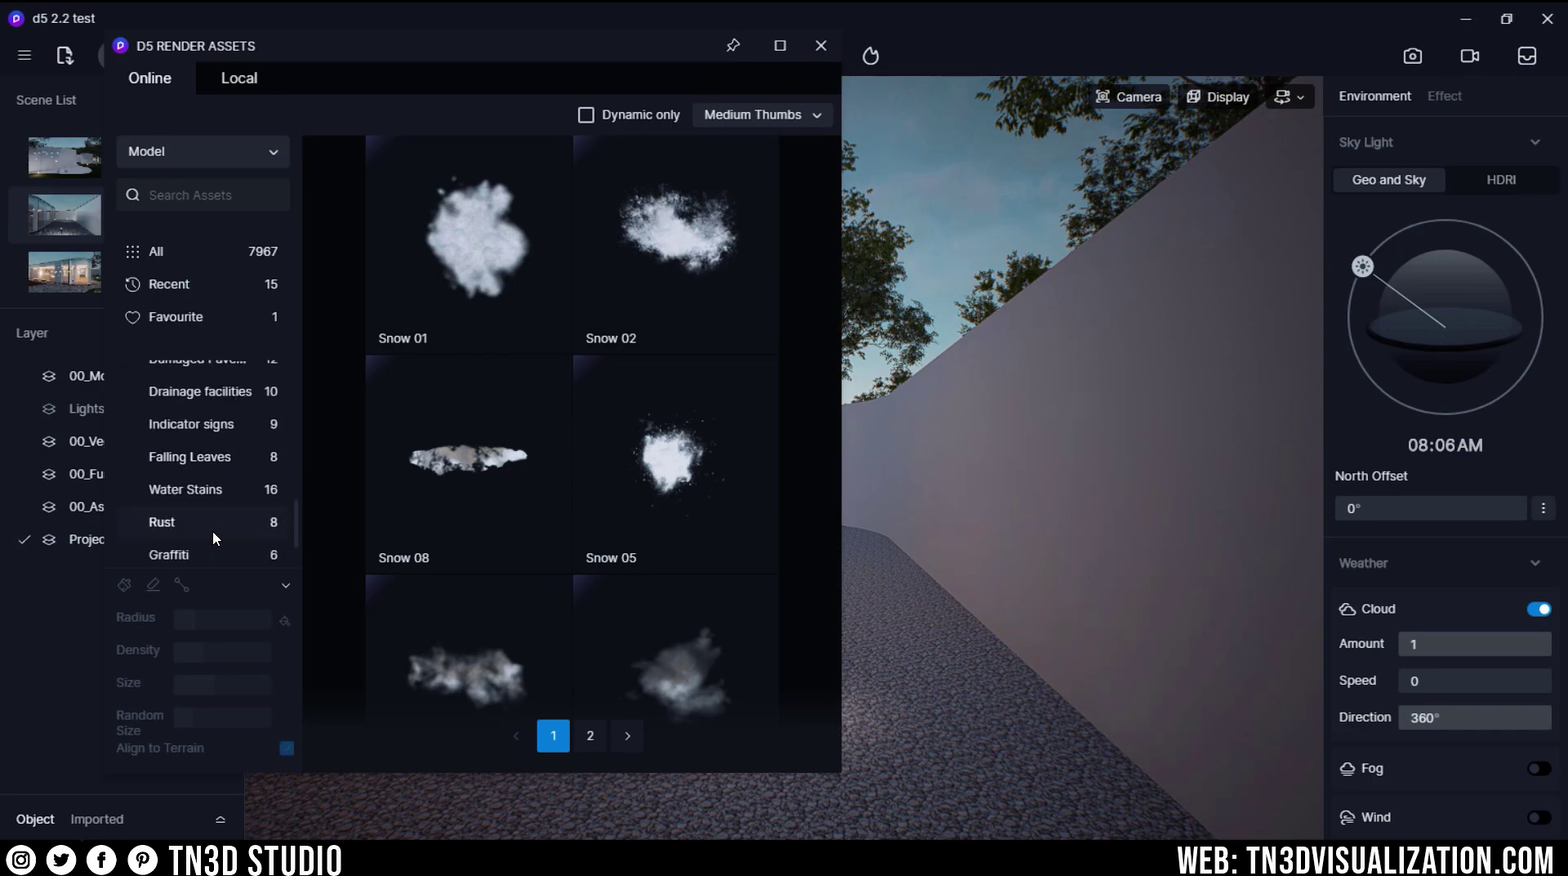
pyautogui.scroll(1, 219, 507)
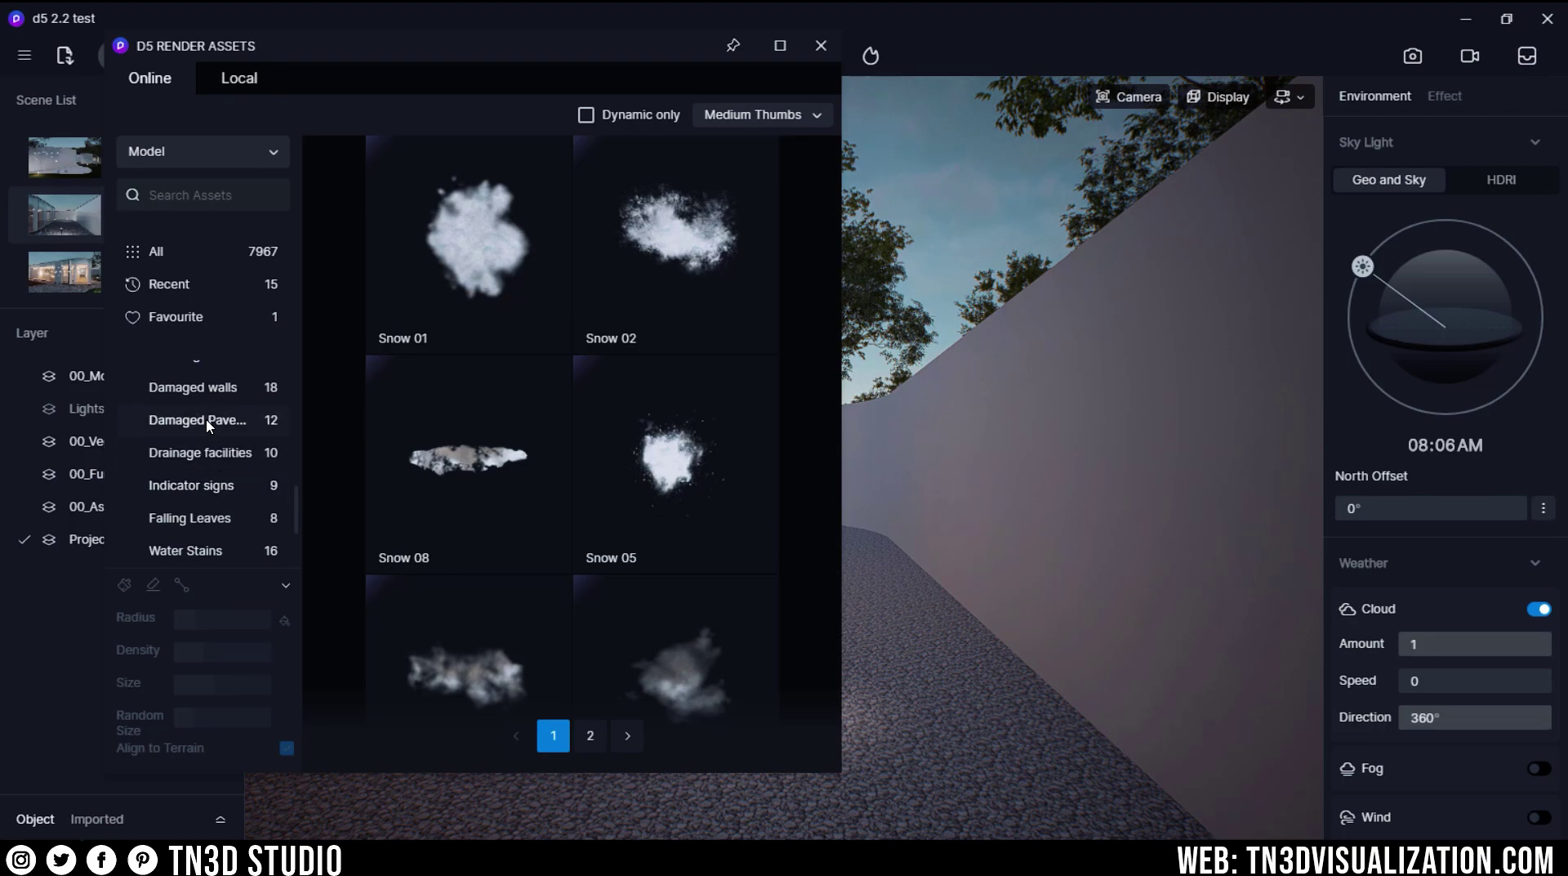
pyautogui.click(216, 386)
# Step: Place the Wall dirt 08 decal on the garden wall and slide it right along the wall
pyautogui.click(462, 237)
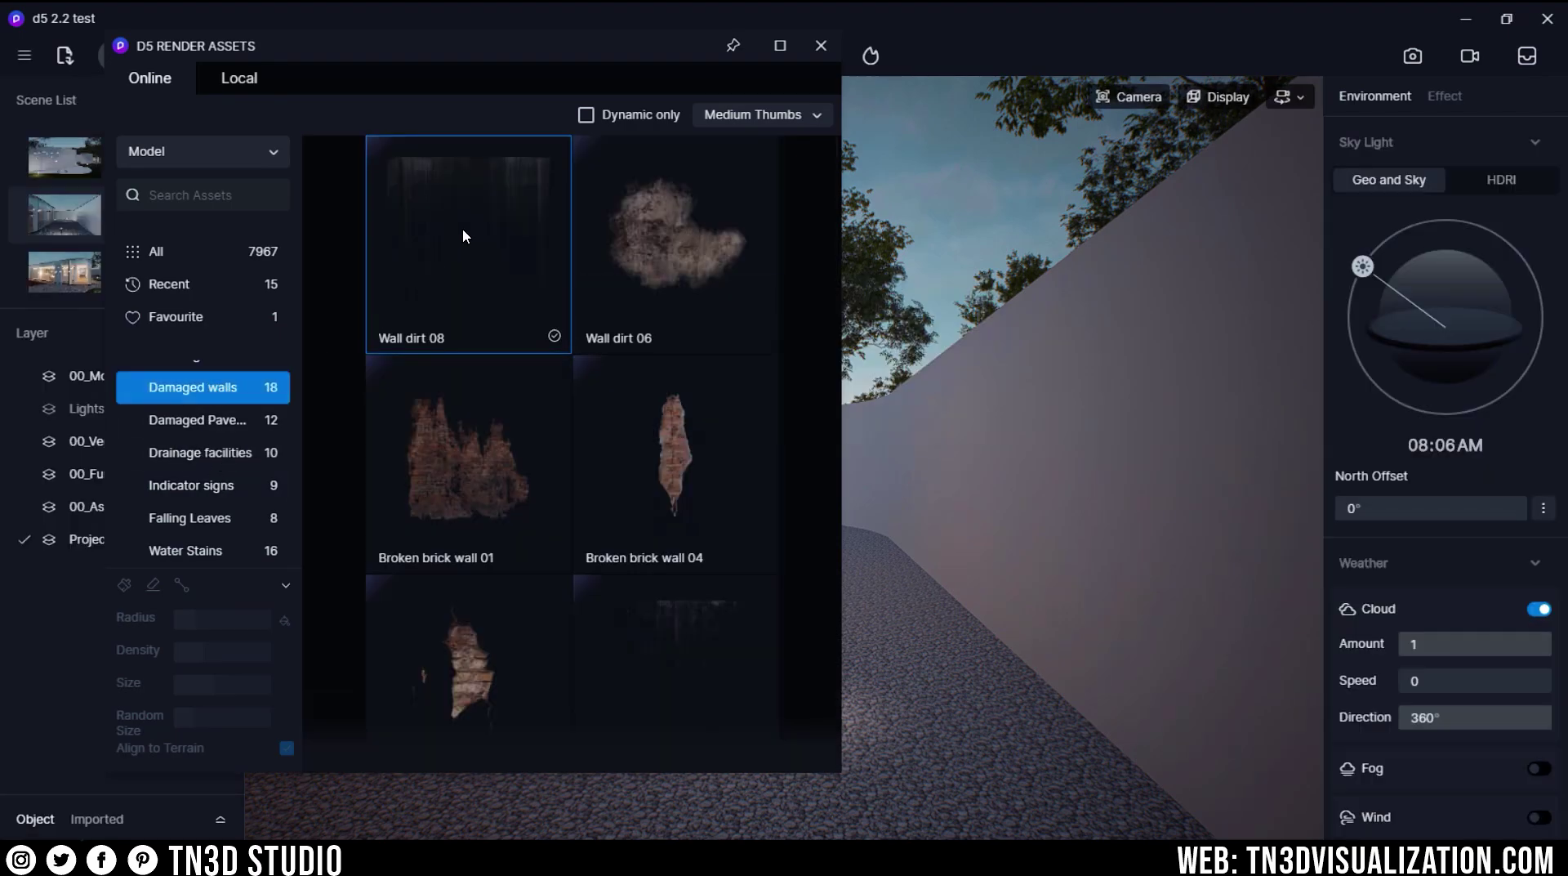
pyautogui.press('Escape')
pyautogui.click(1163, 430)
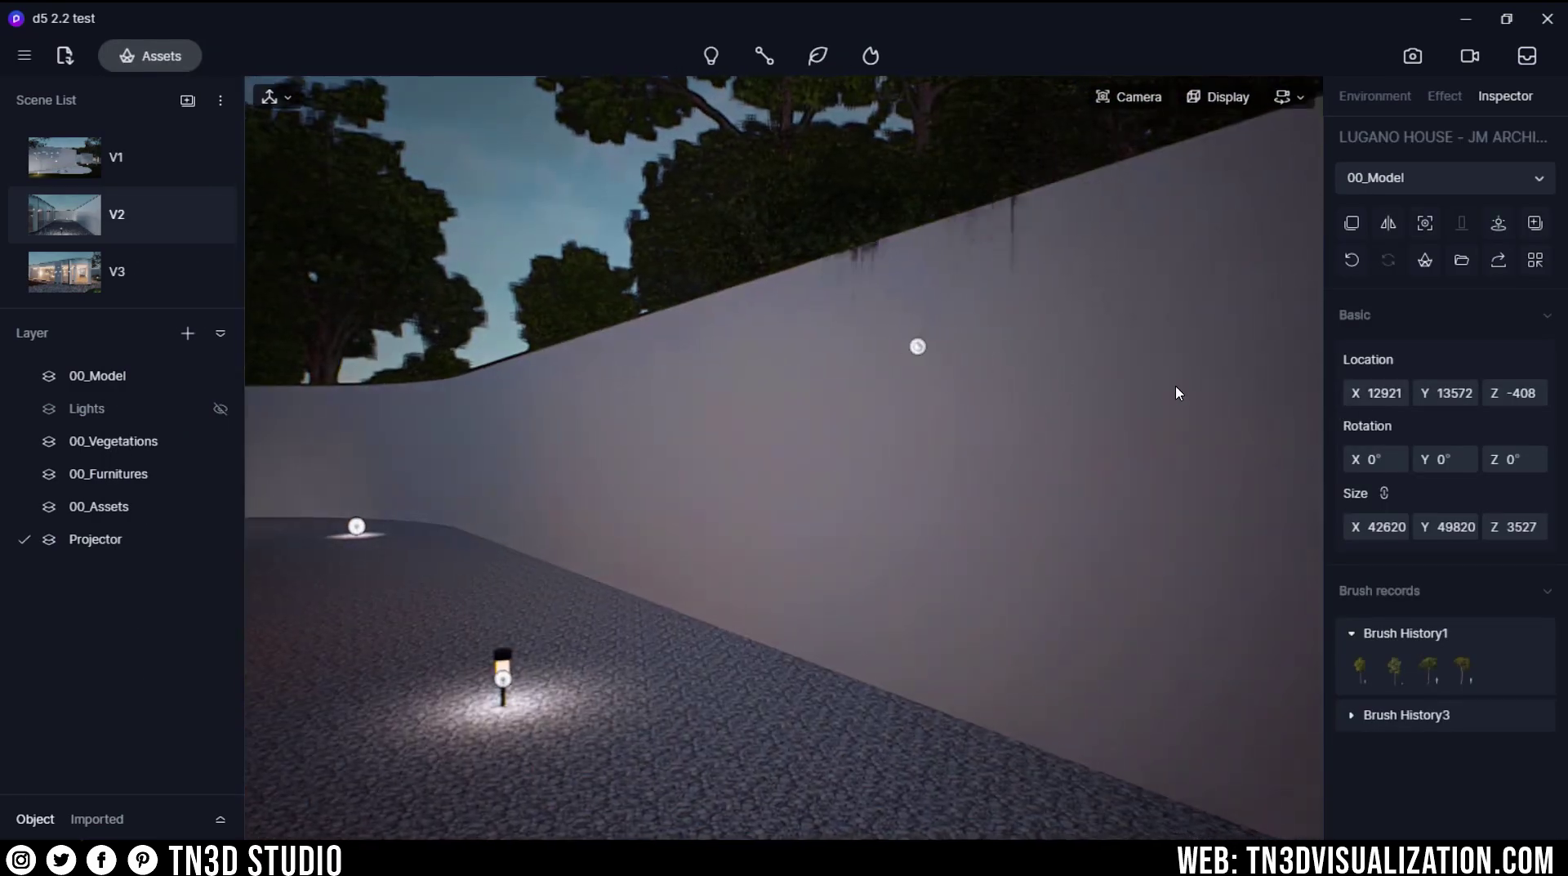
pyautogui.scroll(3, 1062, 367)
pyautogui.click(859, 362)
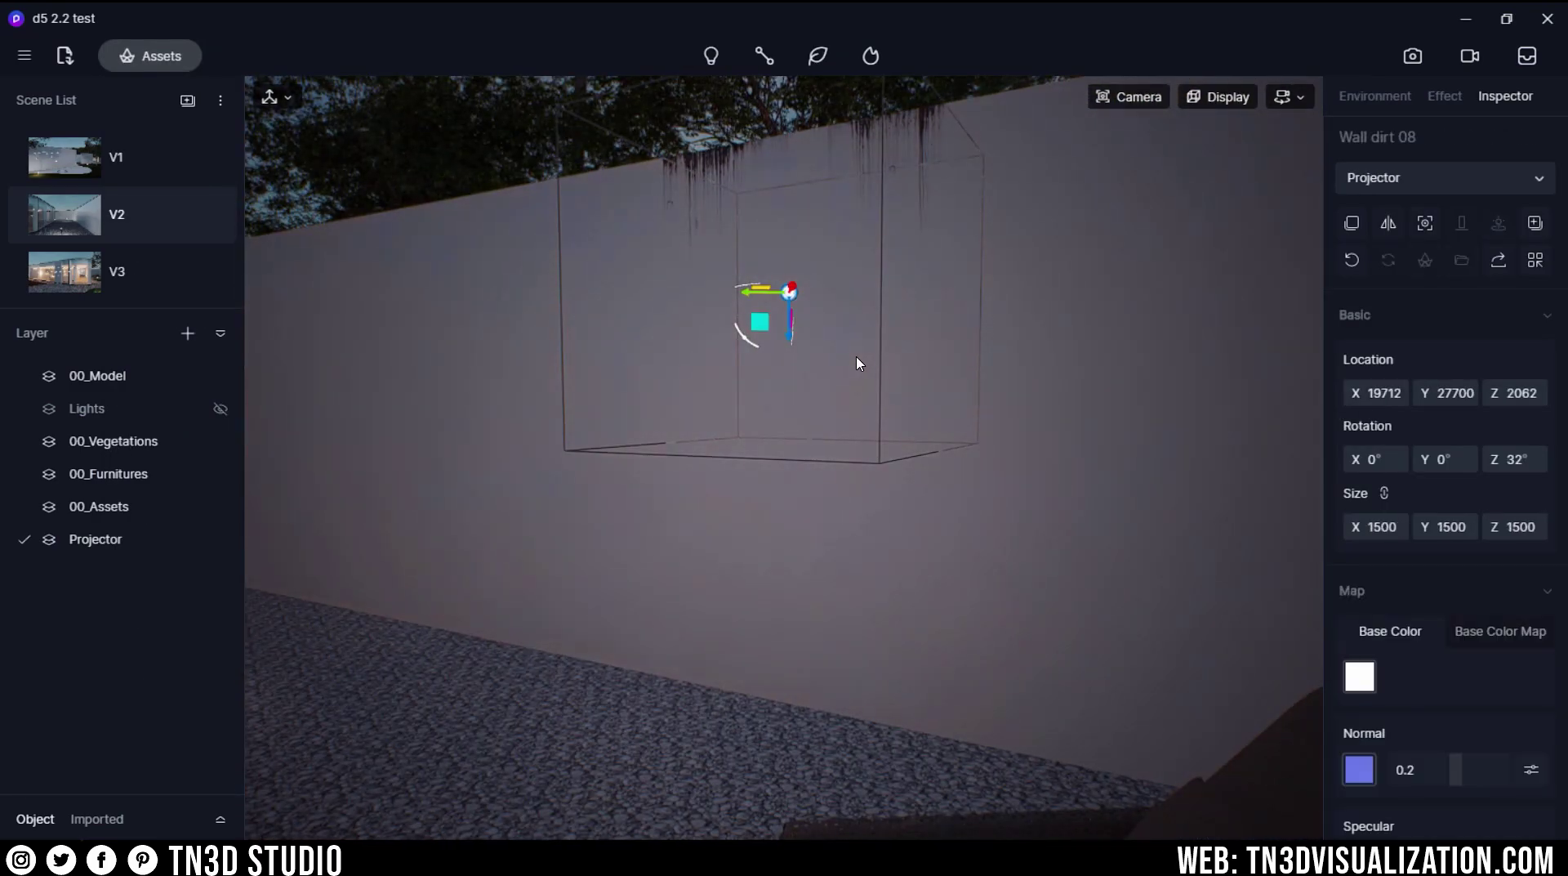
pyautogui.moveTo(759, 326); pyautogui.dragTo(848, 325)
# Step: Lower the drip decal's Normal strength, adjust its Transparency, and test Emissive on then off
pyautogui.scroll(-5, 1446, 490)
pyautogui.moveTo(932, 98); pyautogui.dragTo(1197, 282, button='right')
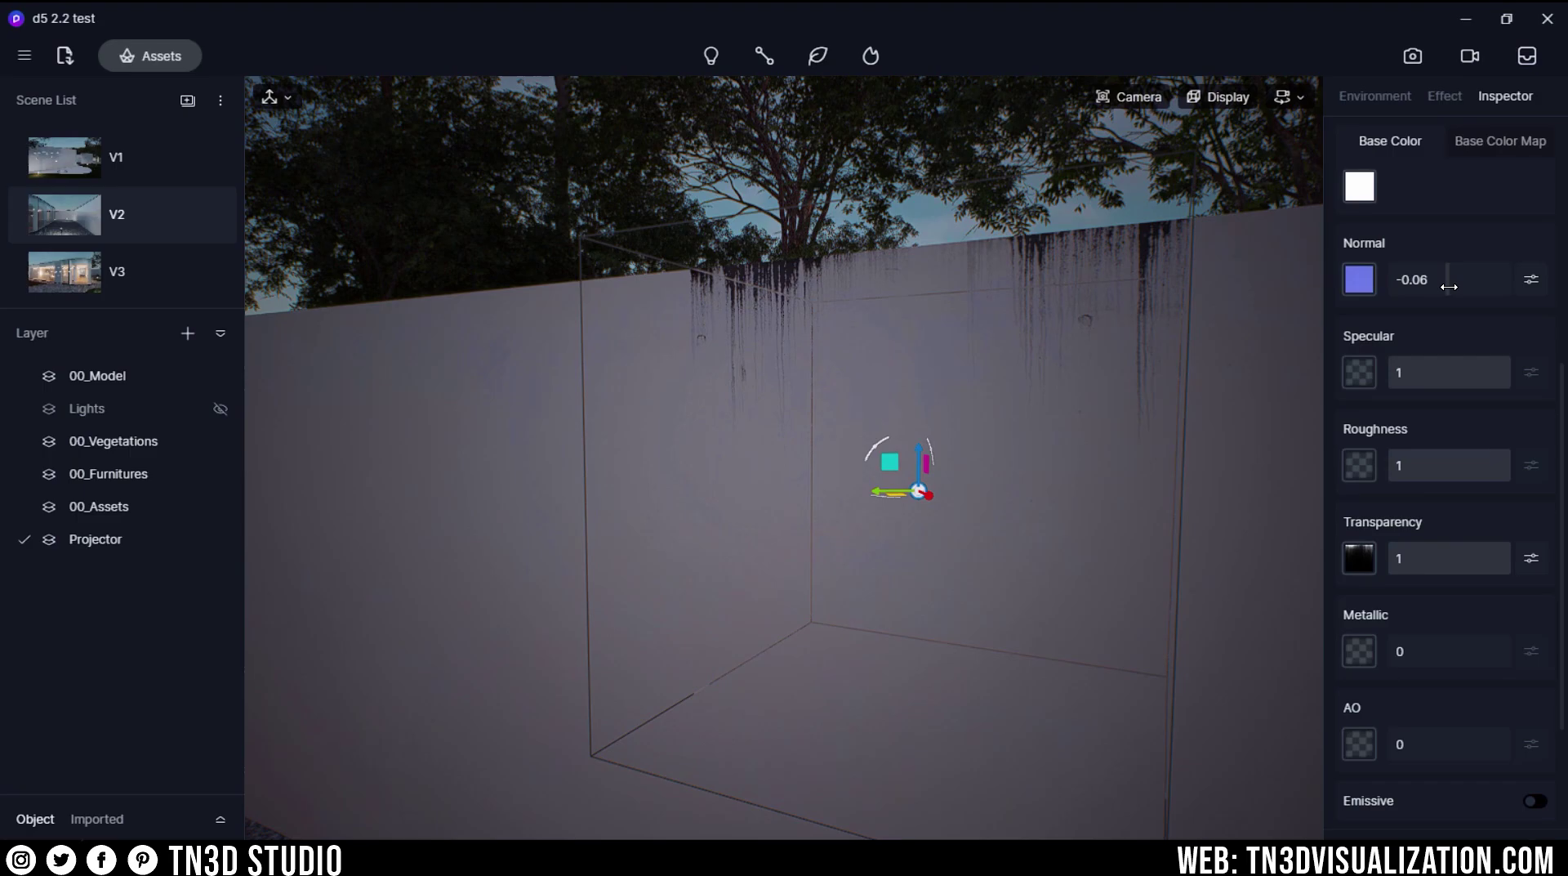
pyautogui.moveTo(1482, 285); pyautogui.dragTo(1455, 291)
pyautogui.moveTo(1487, 561); pyautogui.dragTo(1535, 582)
pyautogui.scroll(-3, 1500, 582)
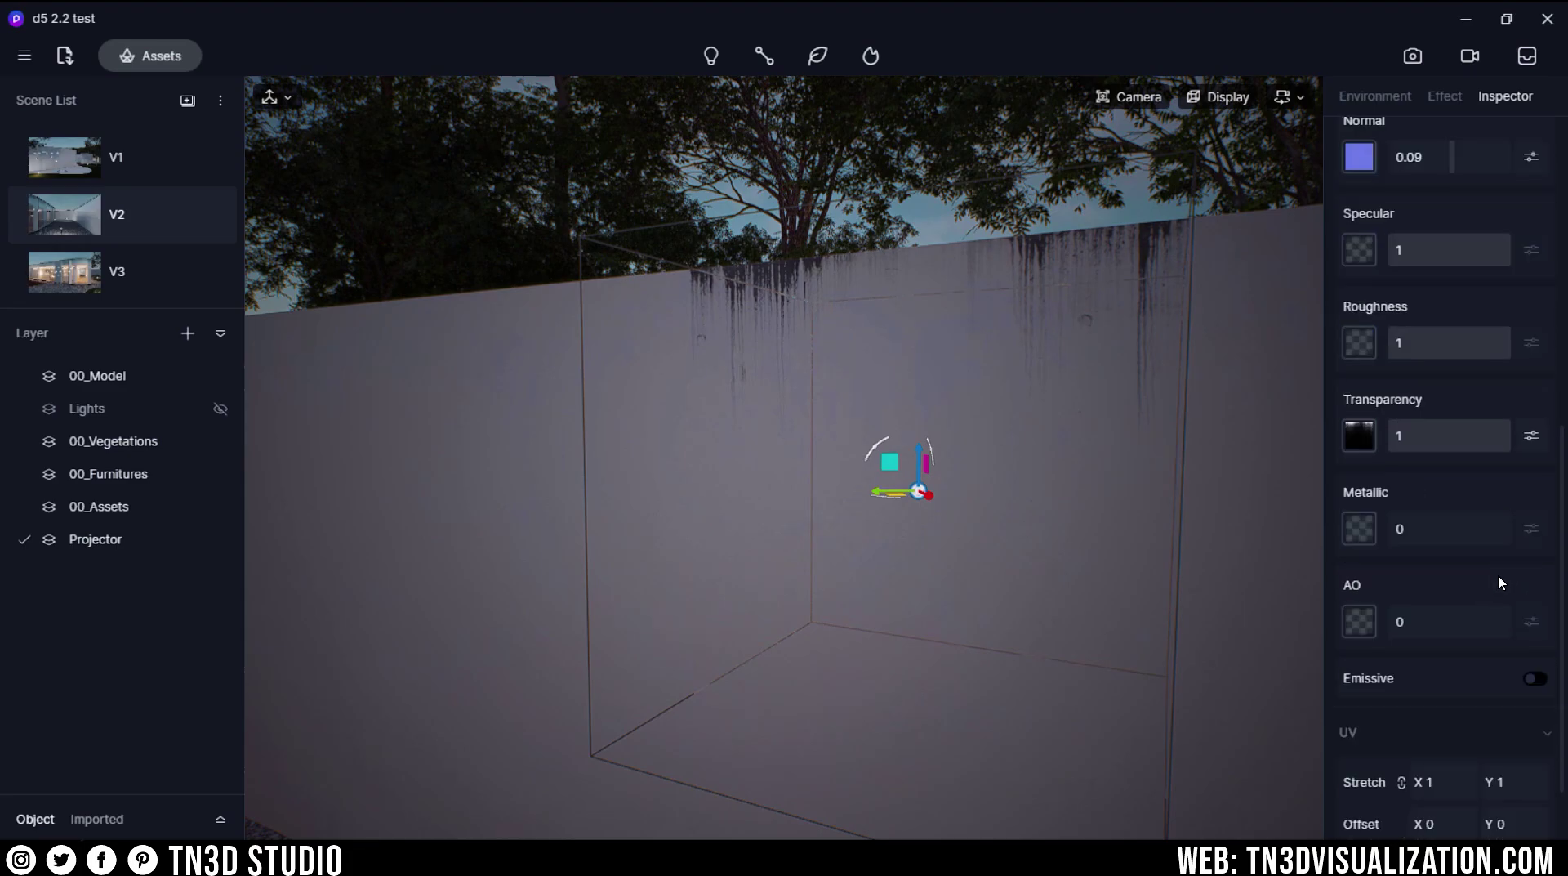
pyautogui.click(1536, 679)
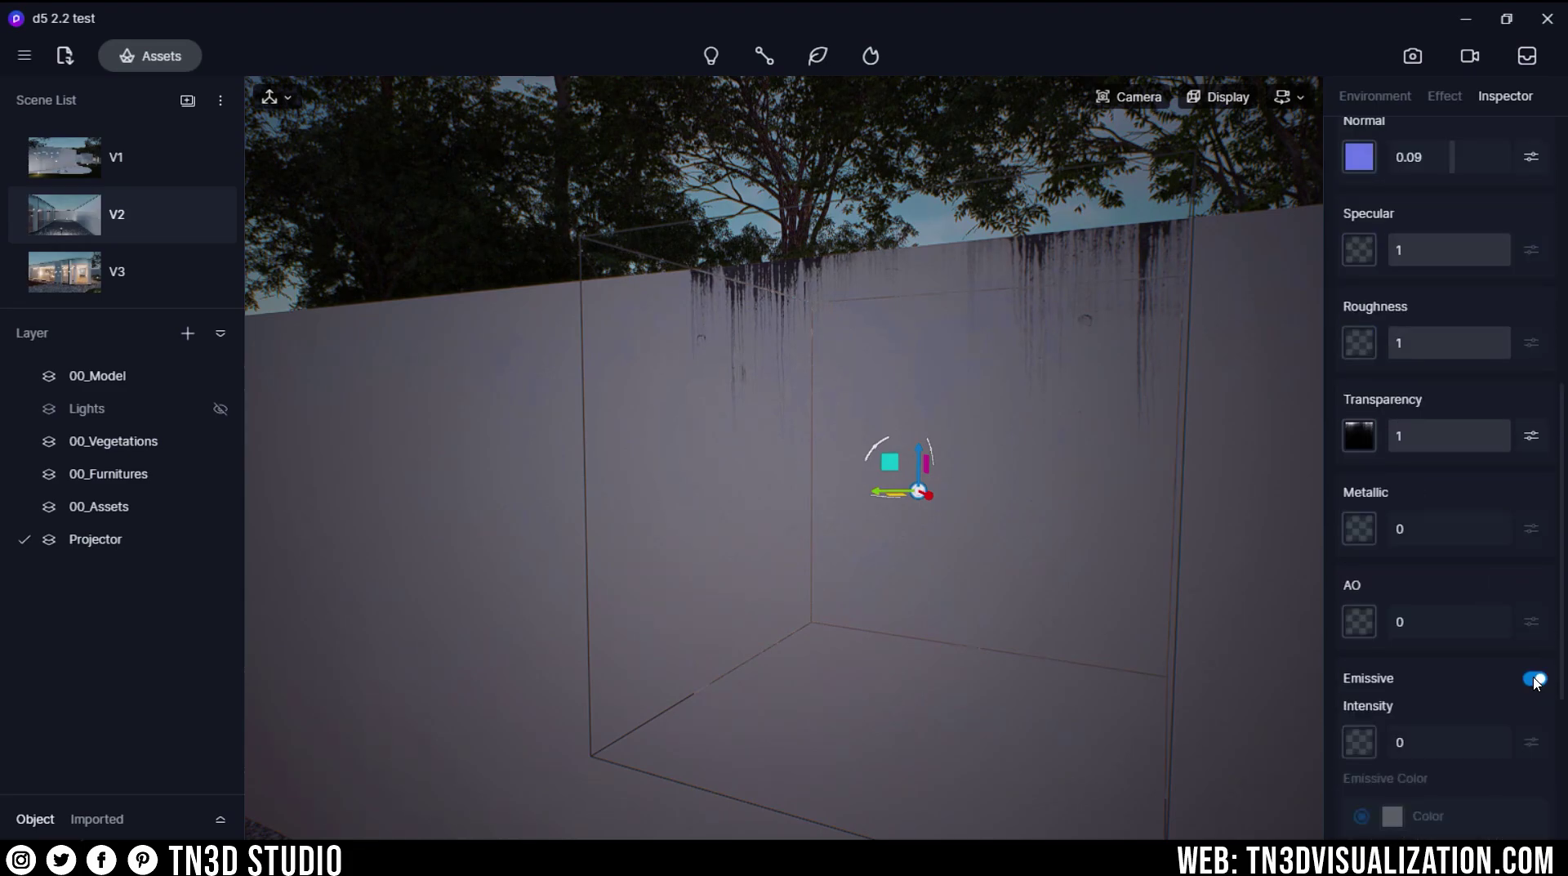
pyautogui.moveTo(1407, 734)
pyautogui.mouseDown()
pyautogui.moveTo(1485, 745)
pyautogui.moveTo(1391, 744)
pyautogui.mouseUp()
pyautogui.click(1536, 679)
# Step: Group the four wall dirt decals into Group_0 and pull back to view the corridor
pyautogui.scroll(10, 1512, 682)
pyautogui.click(543, 465)
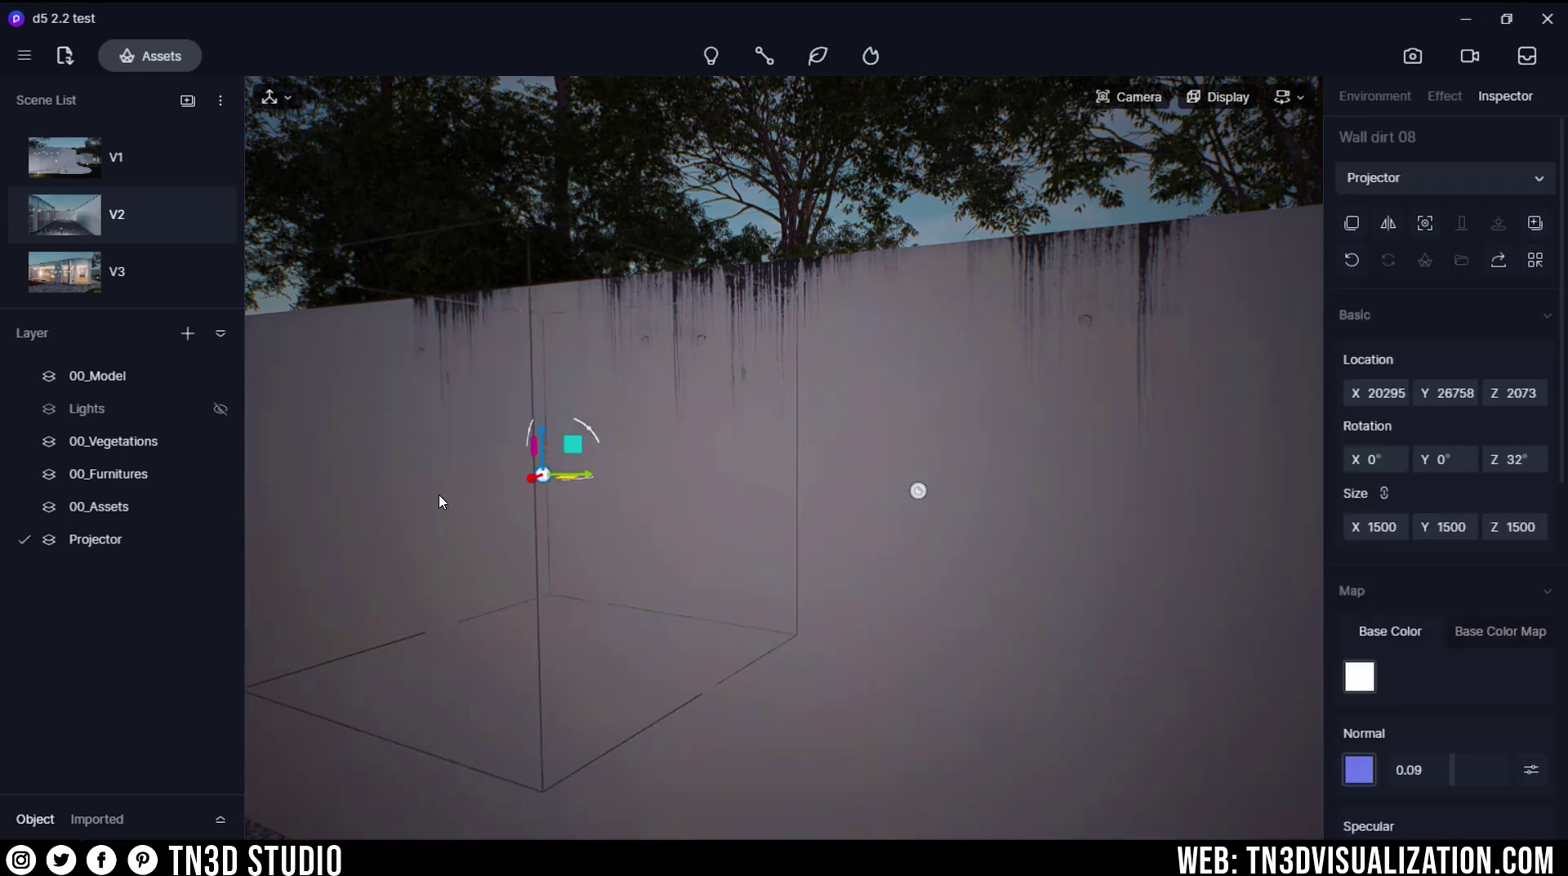
pyautogui.keyDown('ctrl'); pyautogui.click(919, 488); pyautogui.keyUp('ctrl')
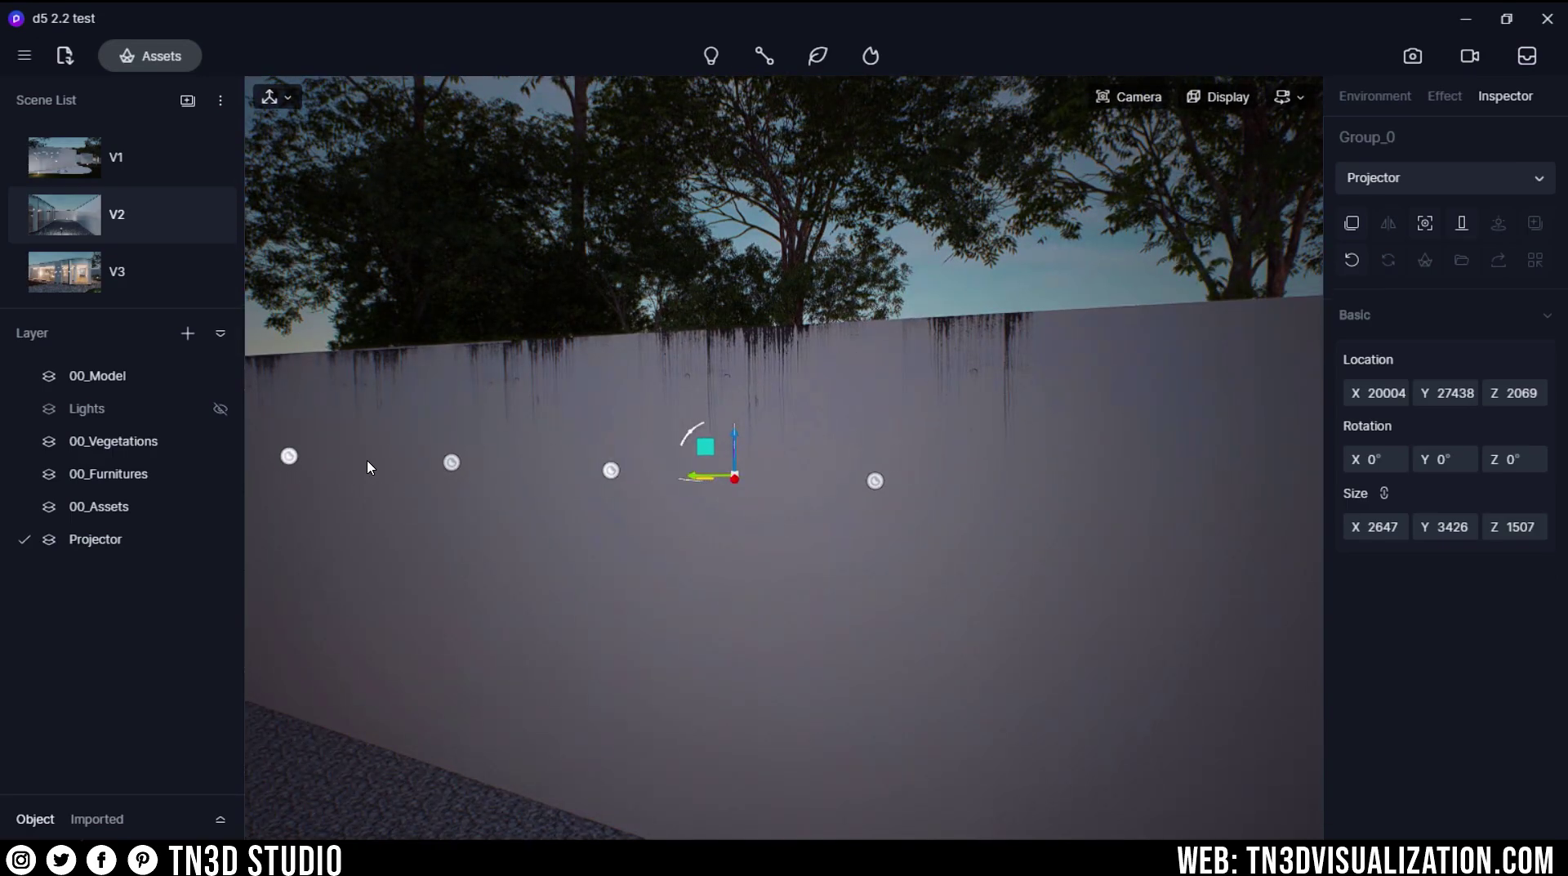
pyautogui.keyDown('ctrl'); pyautogui.click(875, 482); pyautogui.keyUp('ctrl')
pyautogui.moveTo(899, 504); pyautogui.dragTo(585, 406, button='right')
pyautogui.moveTo(319, 320); pyautogui.dragTo(811, 311, button='right')
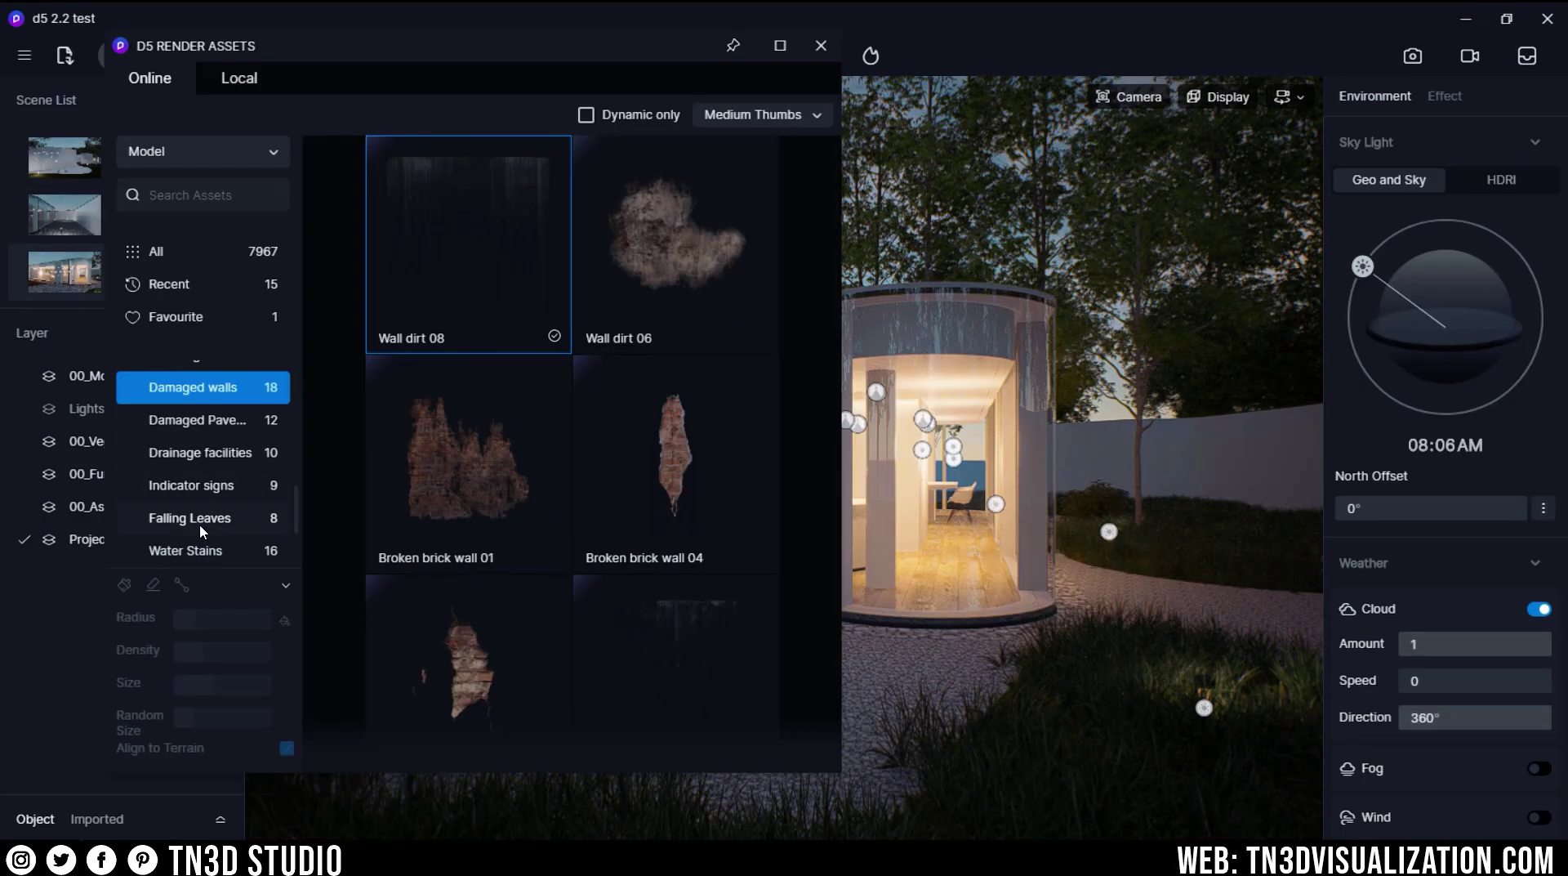
# Step: Place the Falling Leaves 'Leaves 08' decal on the courtyard gravel
pyautogui.click(199, 523)
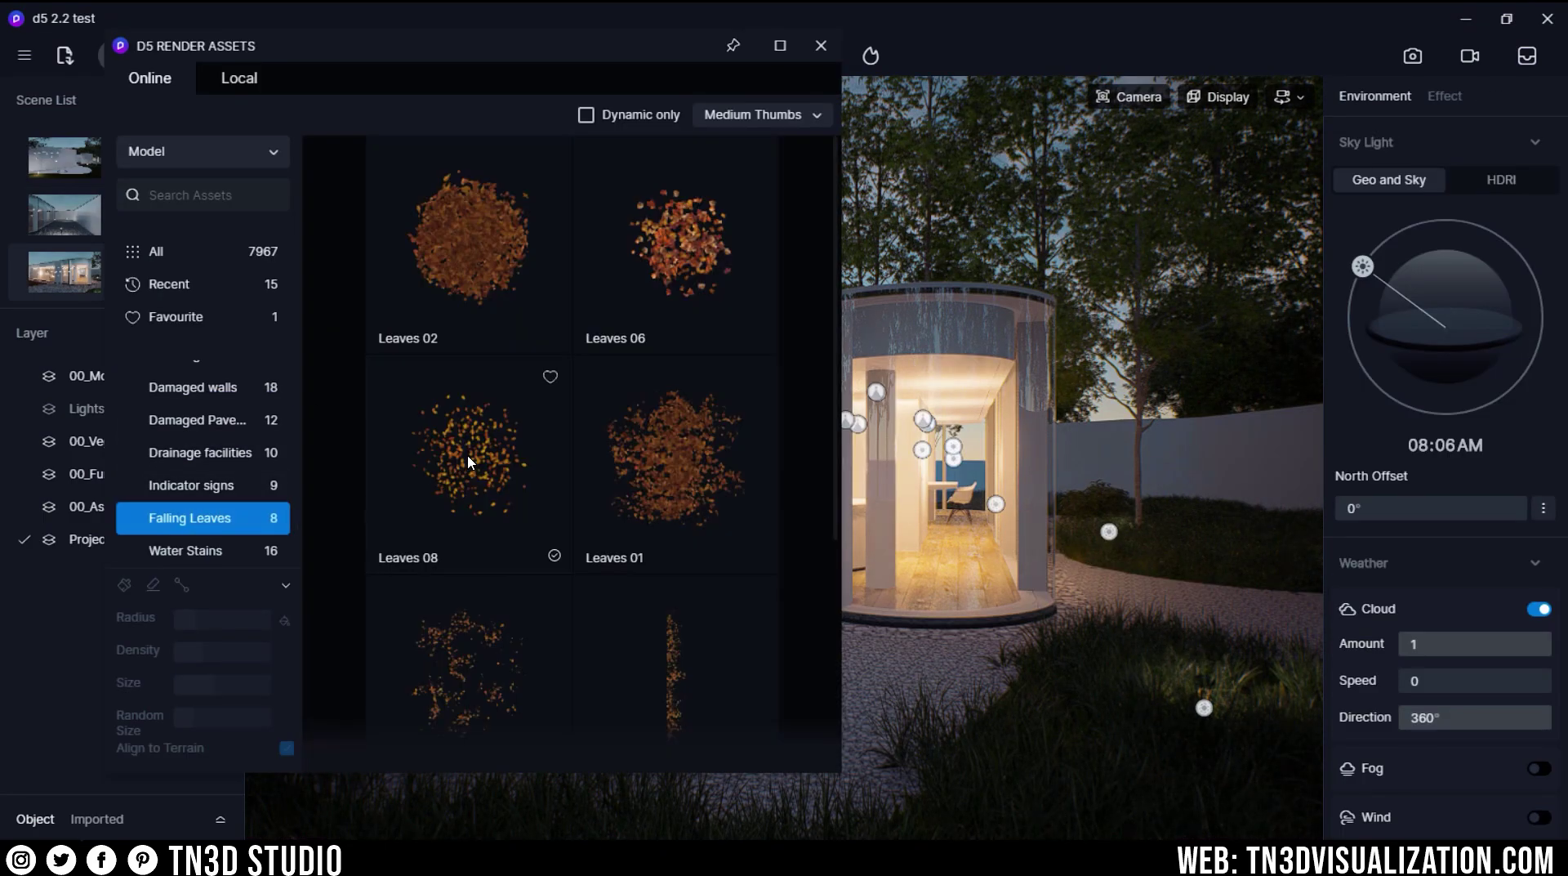
pyautogui.click(821, 45)
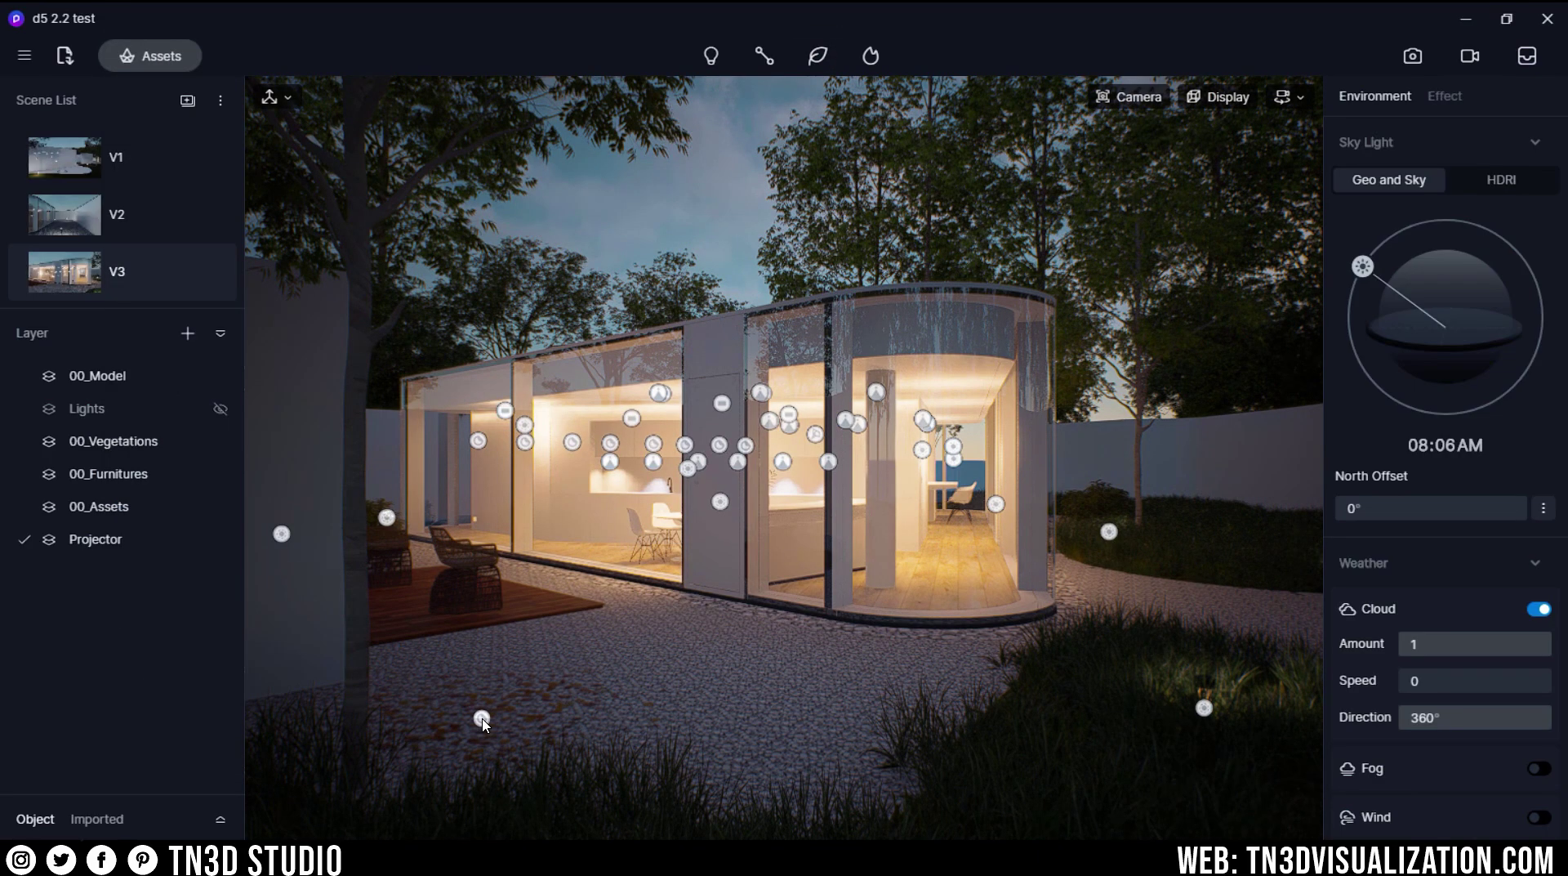
pyautogui.scroll(3, 484, 719)
pyautogui.moveTo(506, 717); pyautogui.dragTo(413, 670, button='right')
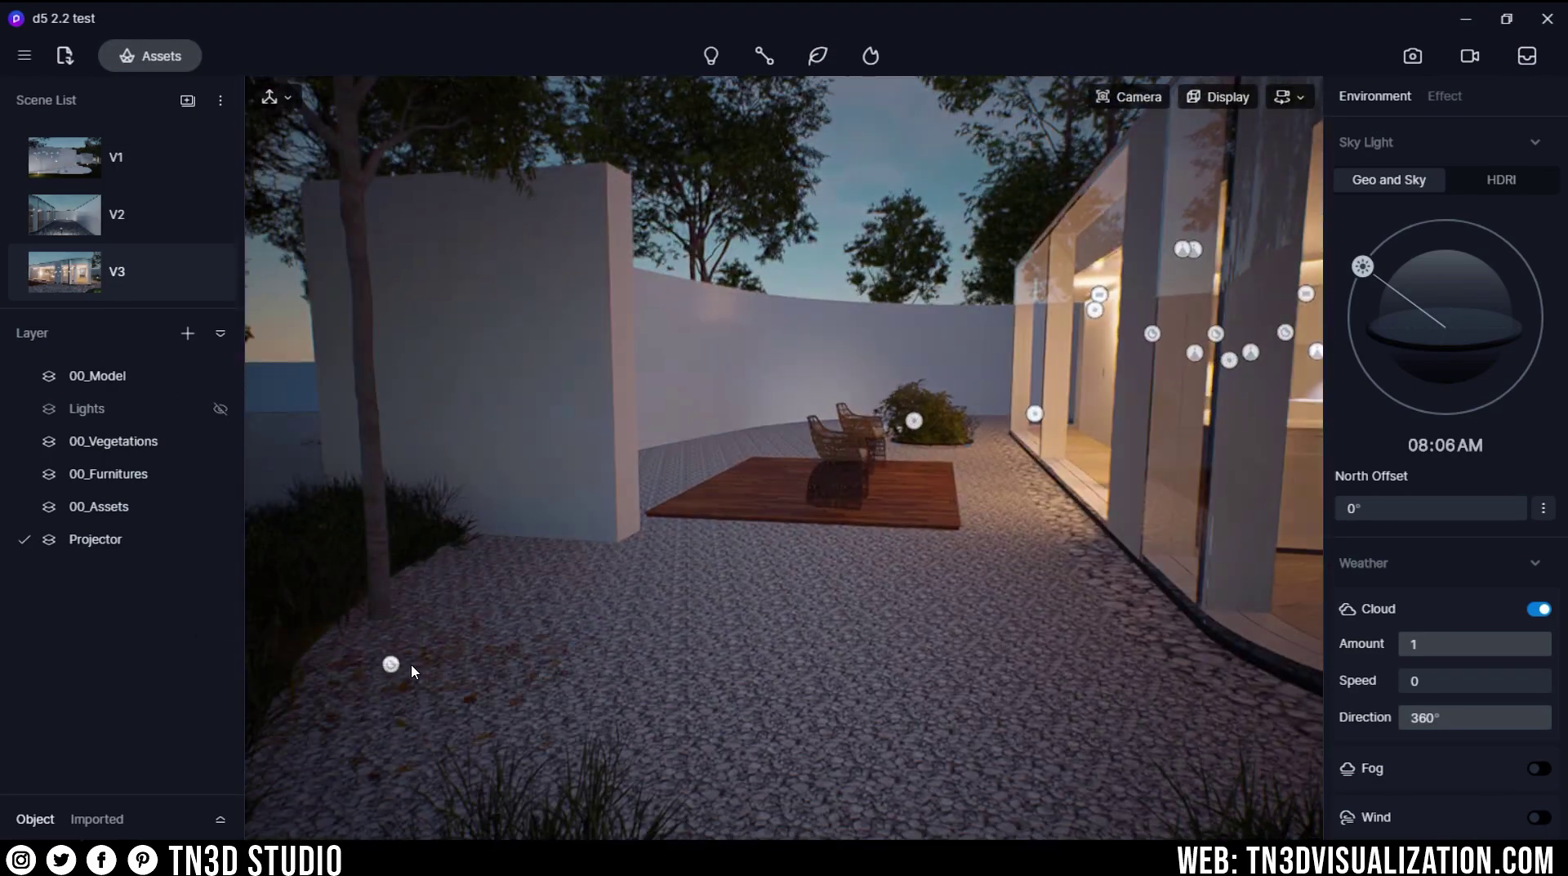
pyautogui.click(500, 625)
pyautogui.moveTo(619, 633); pyautogui.dragTo(605, 679, button='right')
pyautogui.scroll(-3, 1439, 636)
# Step: Set the leaves' Base Color HSV to a slightly darkened yellow-green
pyautogui.click(1371, 438)
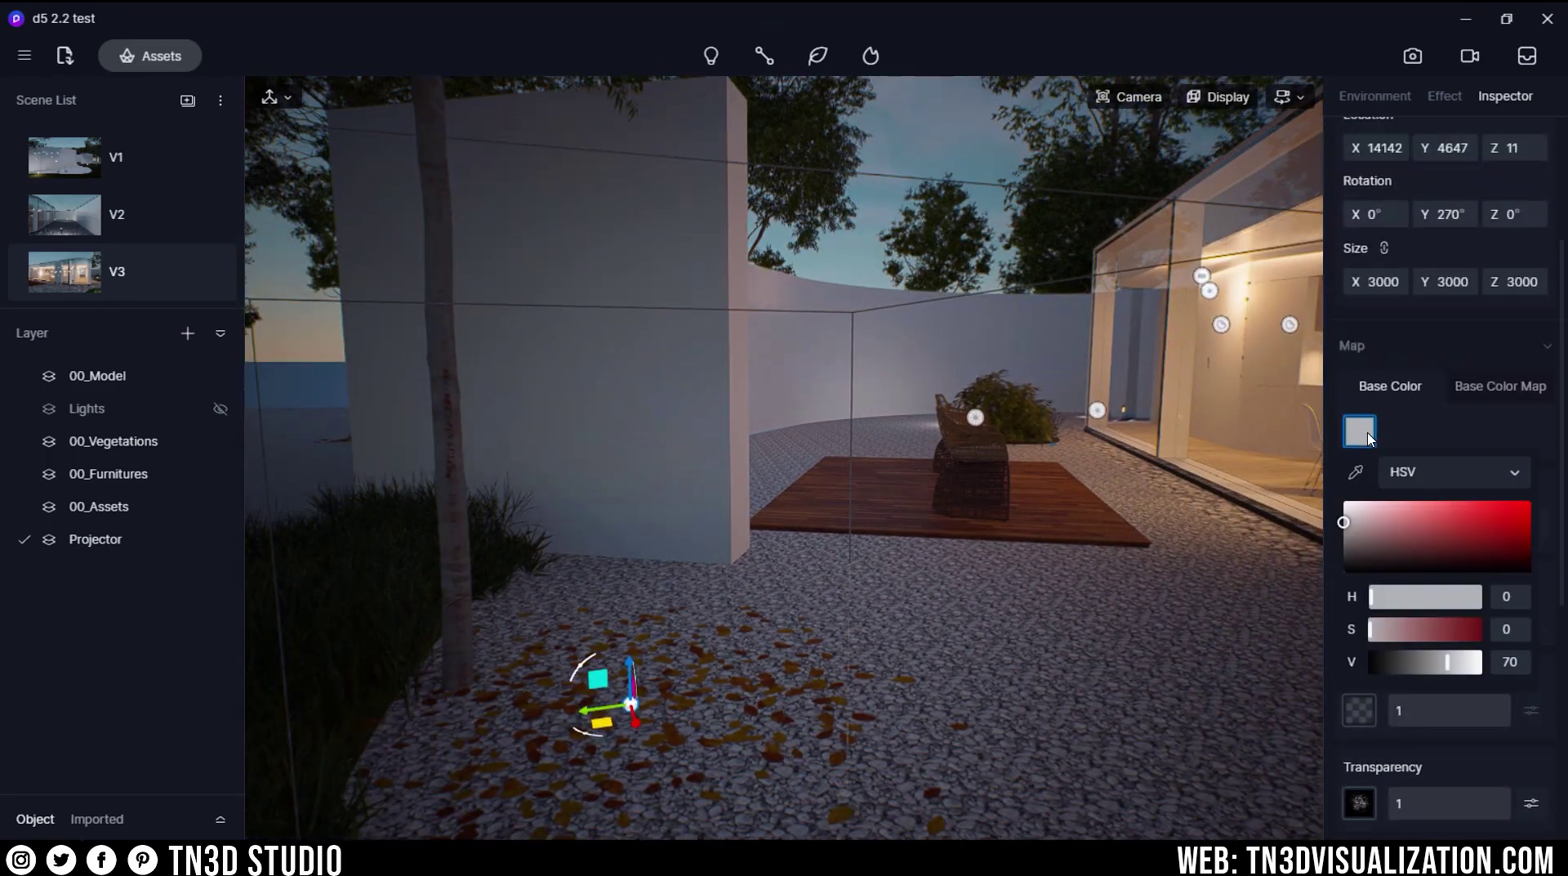
pyautogui.click(1414, 609)
pyautogui.click(1497, 507)
pyautogui.moveTo(1414, 597); pyautogui.dragTo(1396, 596)
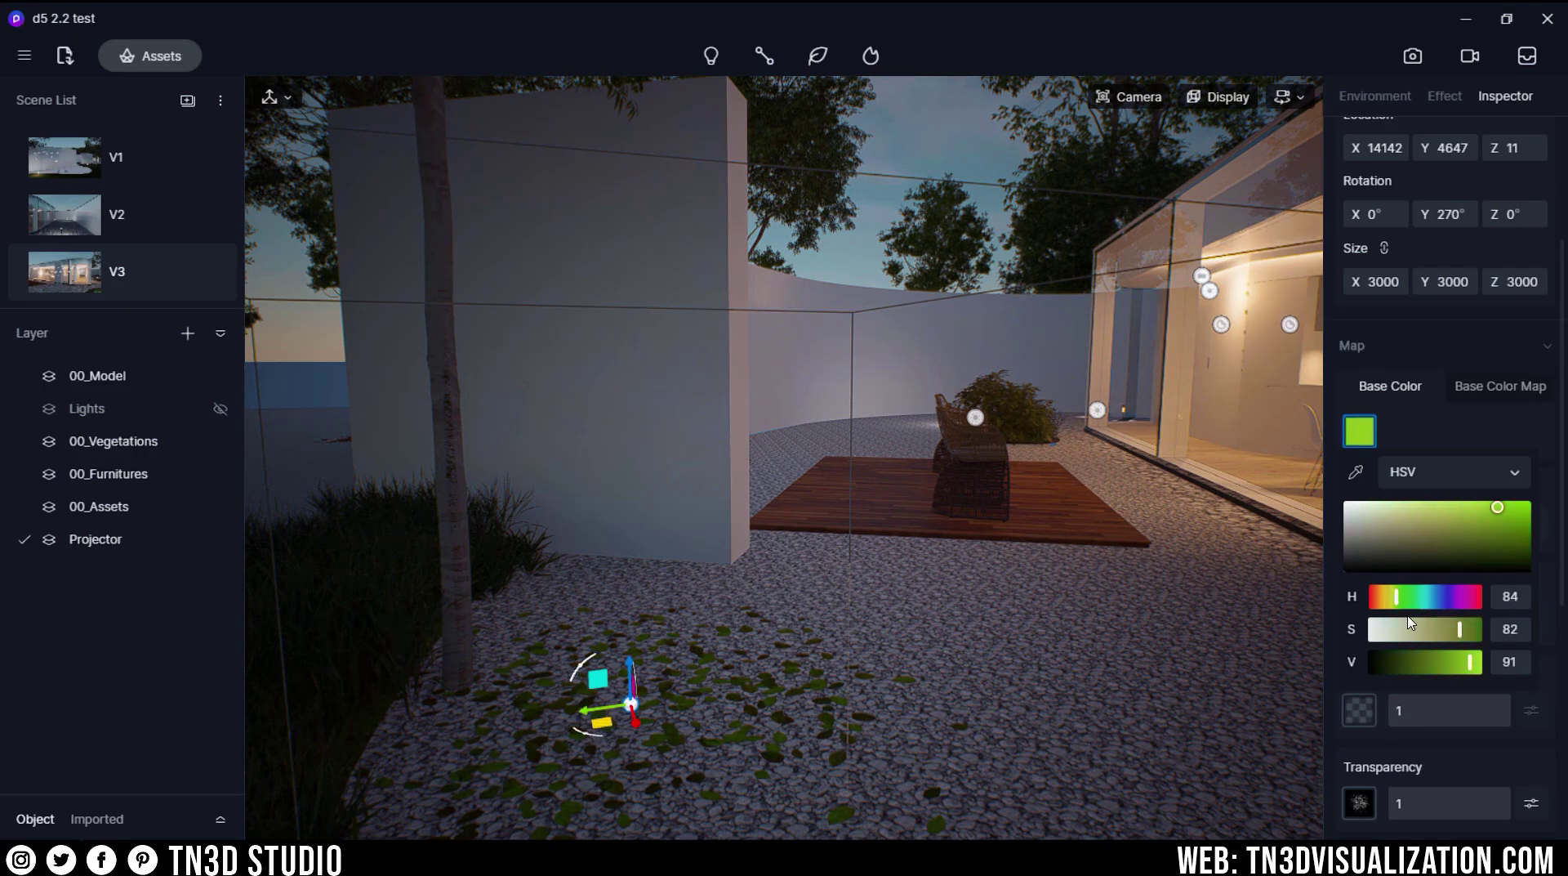
pyautogui.click(1492, 517)
pyautogui.click(636, 708)
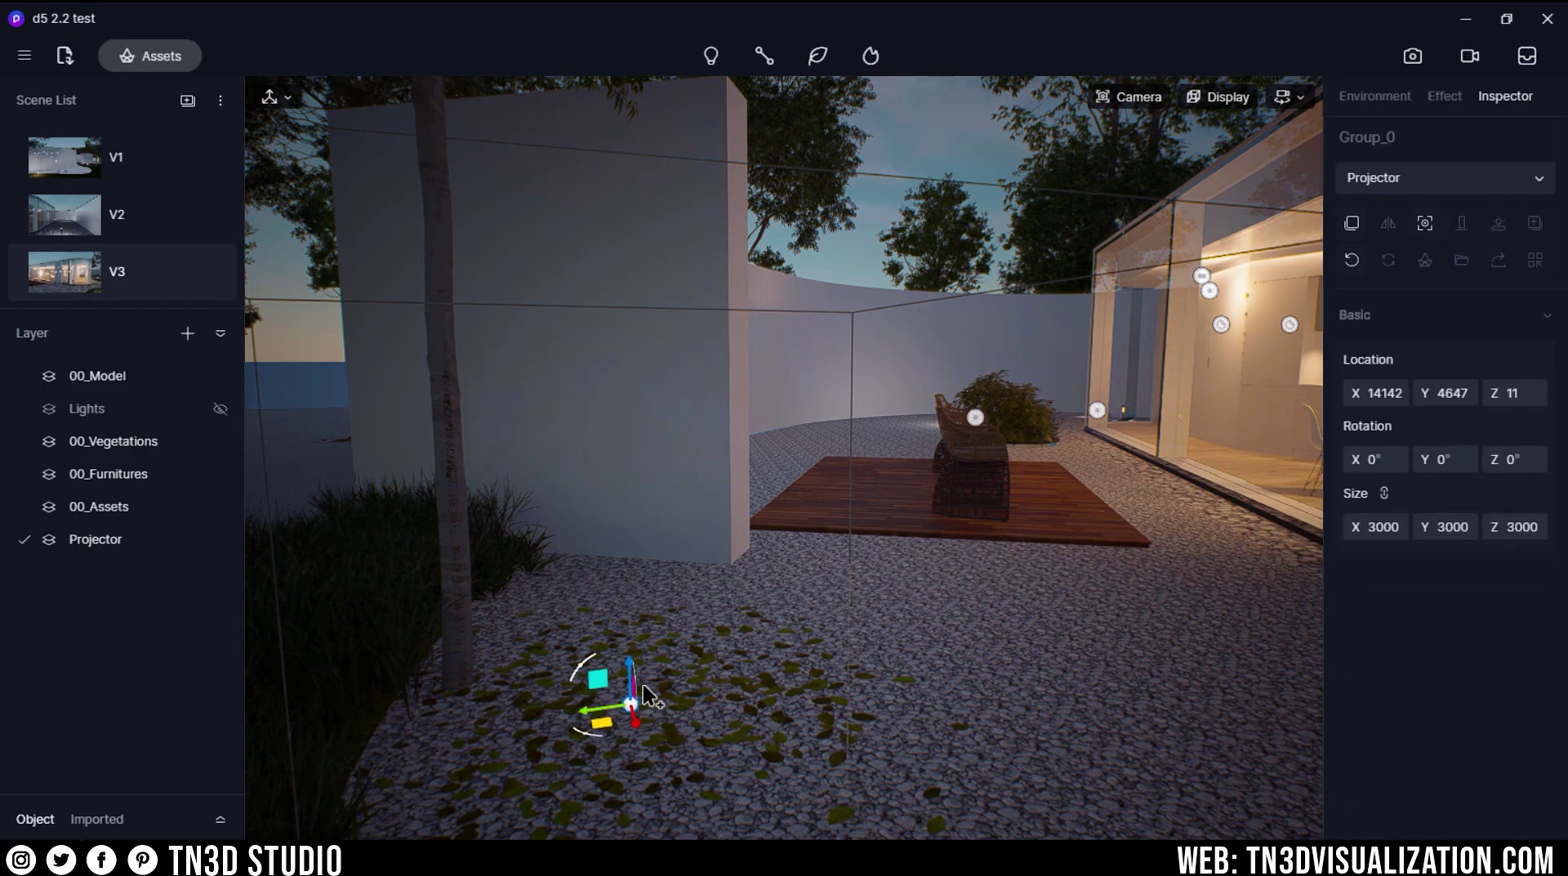
pyautogui.click(630, 705)
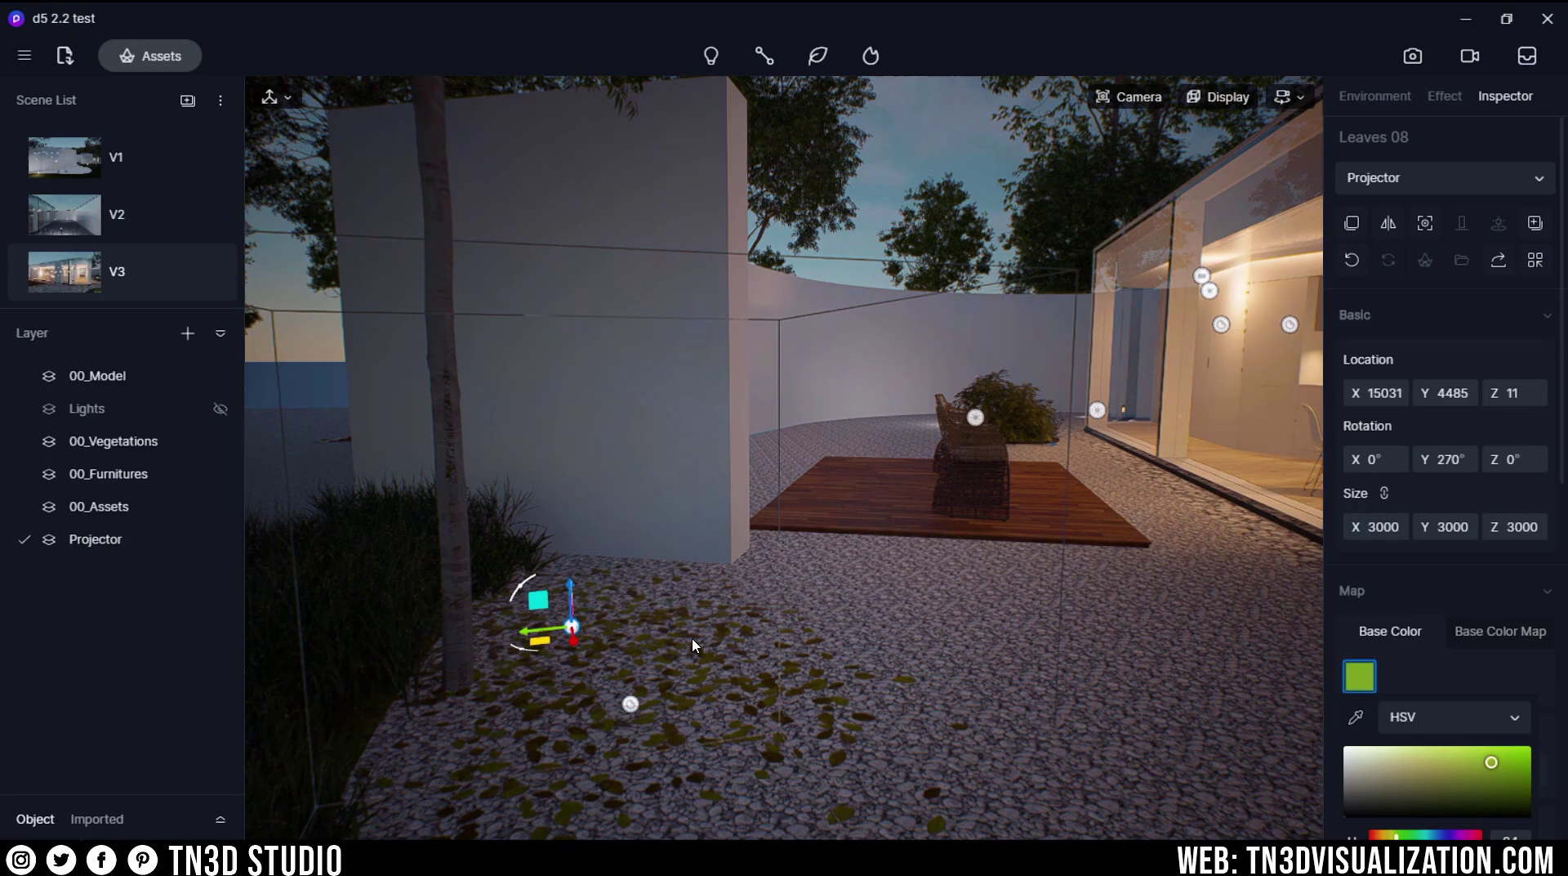
# Step: Add a Wall dirt 05 stain to the wall and lower its Transparency
pyautogui.press('w')
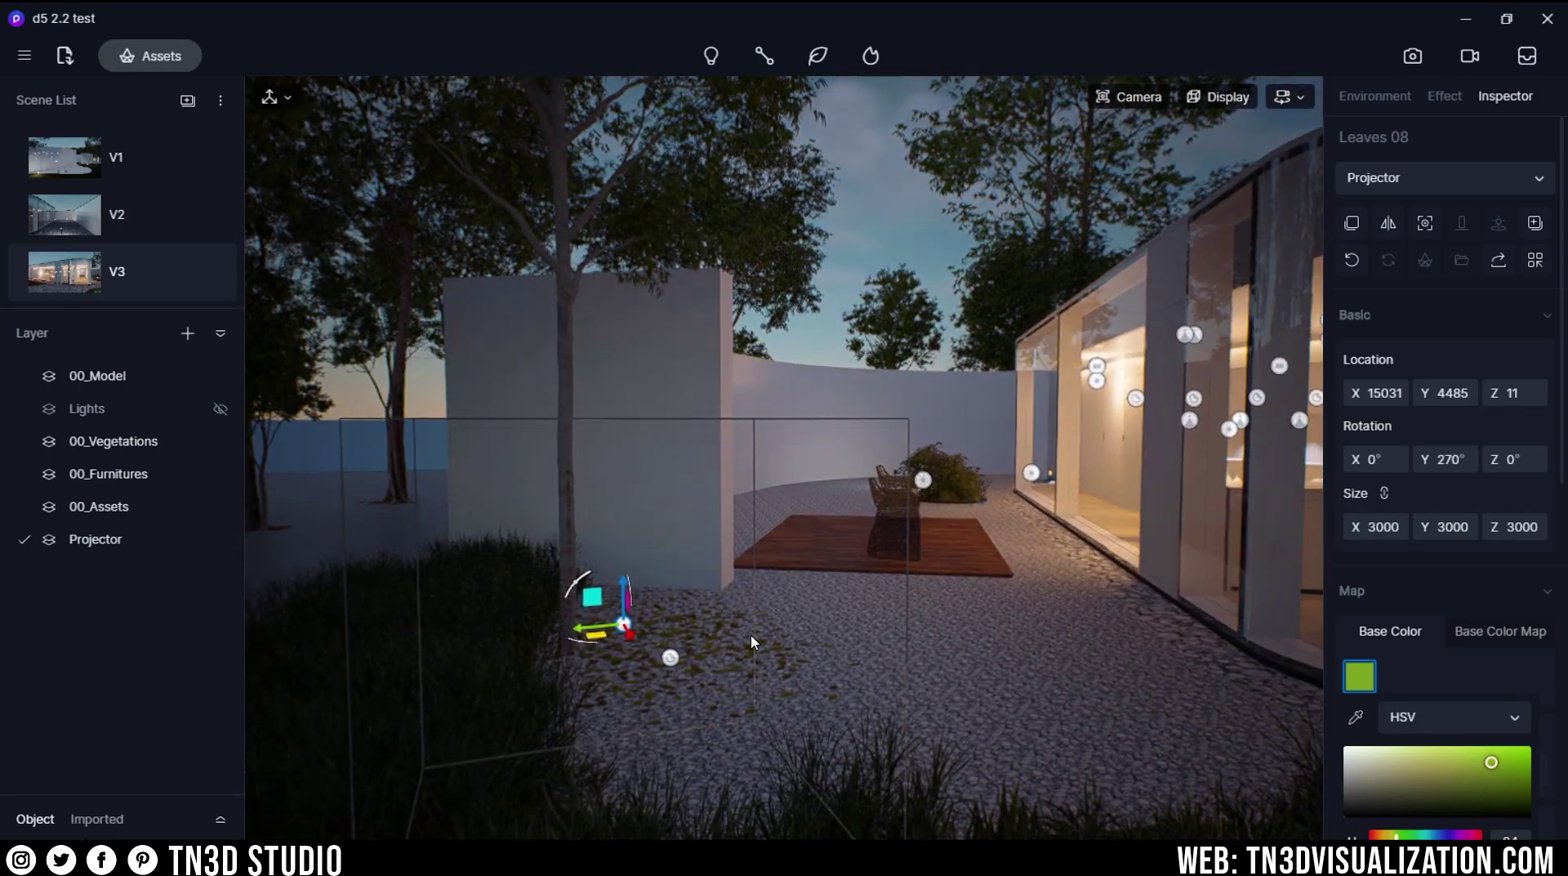
pyautogui.hotkey('ctrl', 'shift', 'a')
pyautogui.click(500, 457)
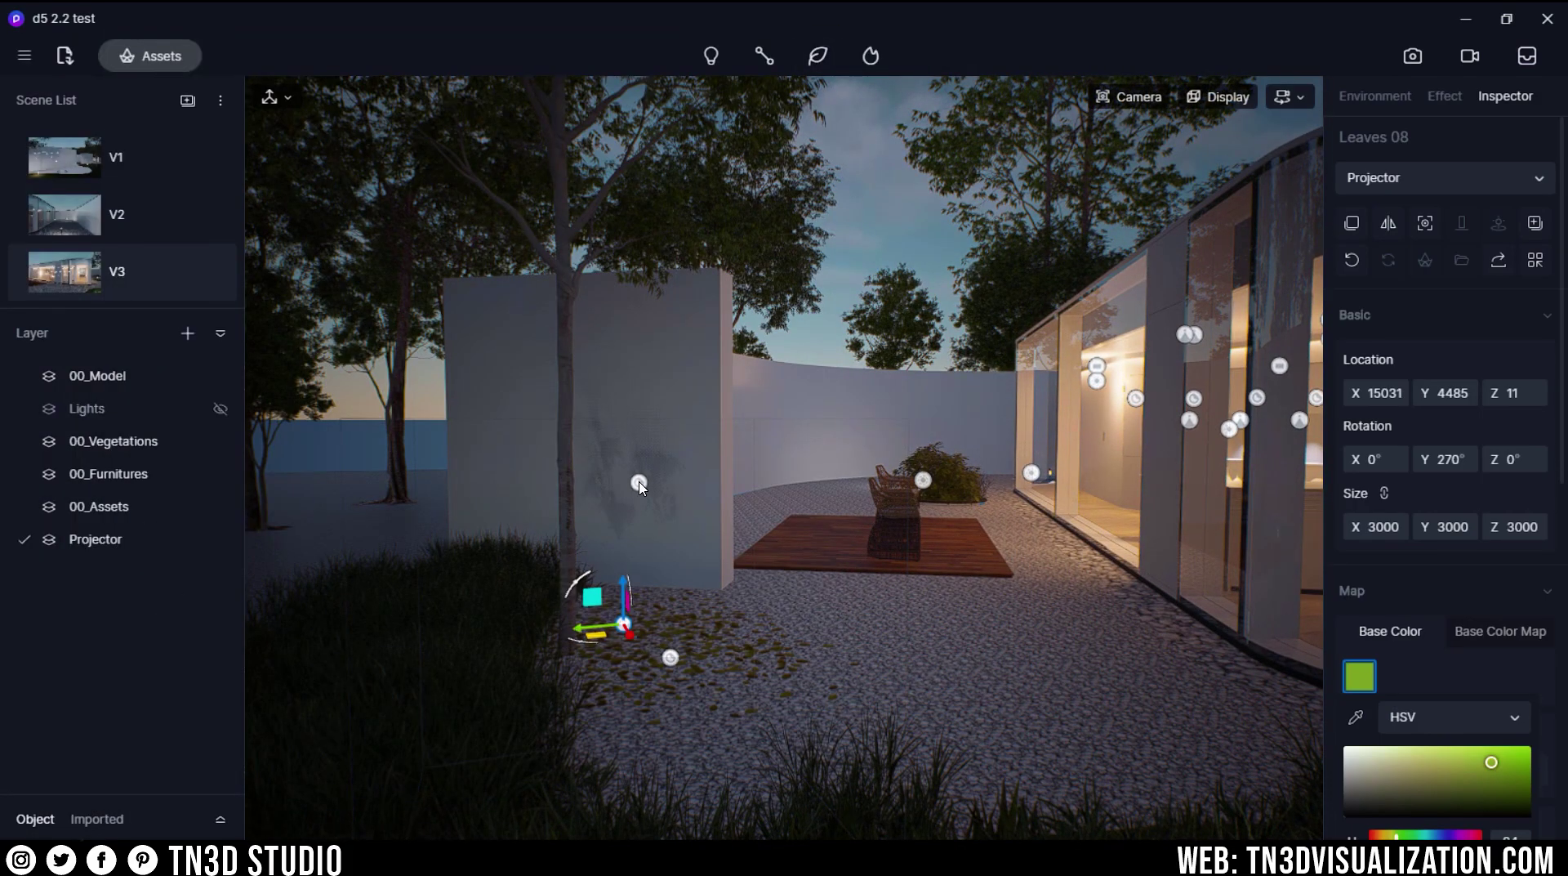
pyautogui.click(686, 510)
pyautogui.scroll(-5, 1463, 507)
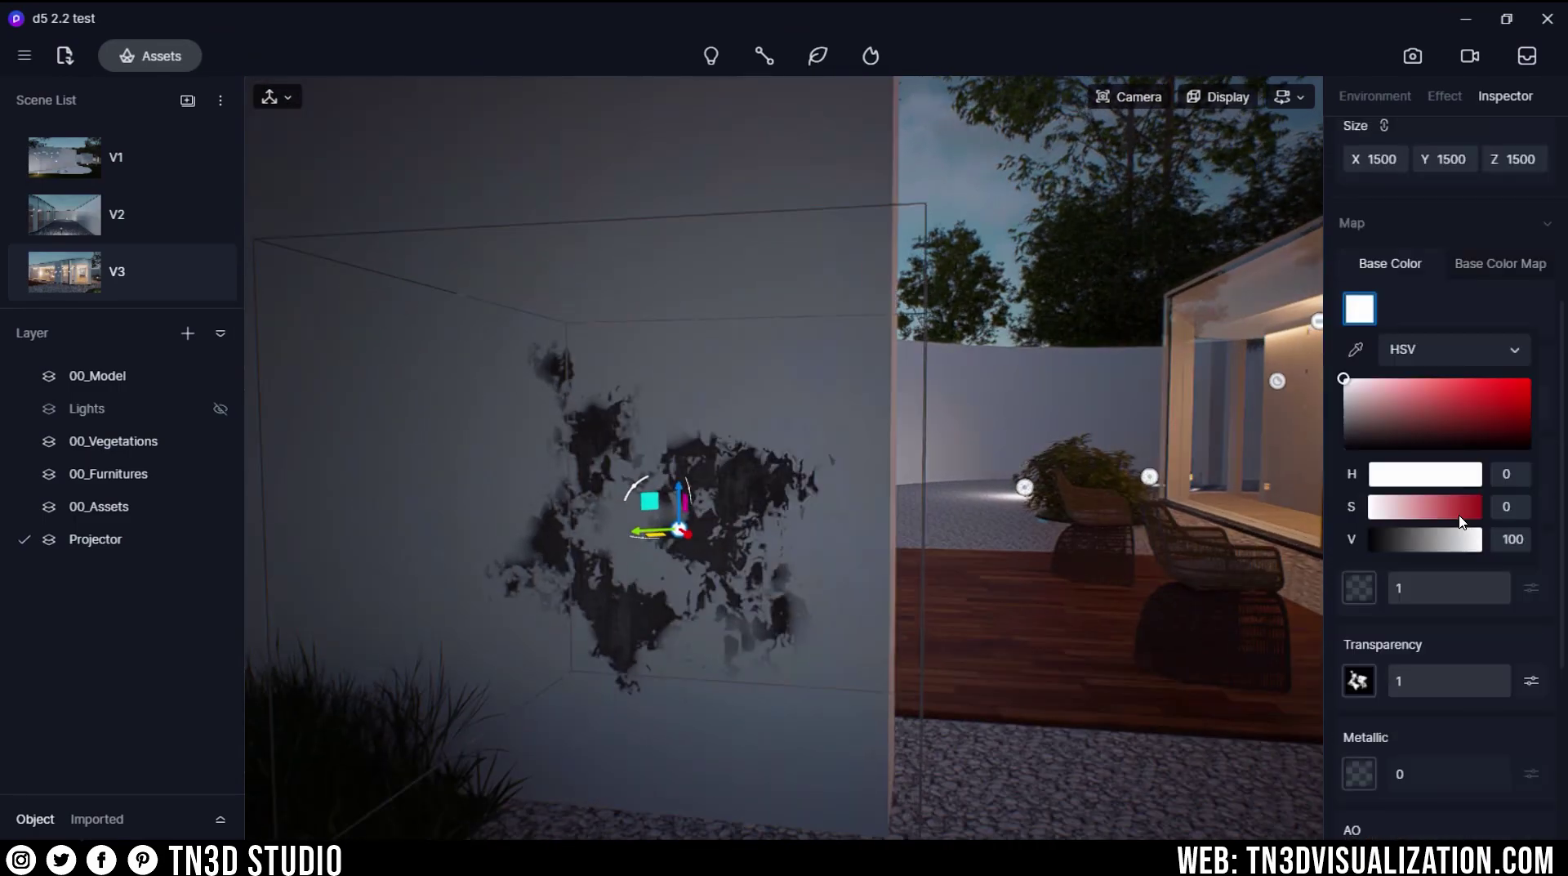
pyautogui.scroll(-3, 1464, 508)
pyautogui.moveTo(1463, 507); pyautogui.dragTo(1425, 525)
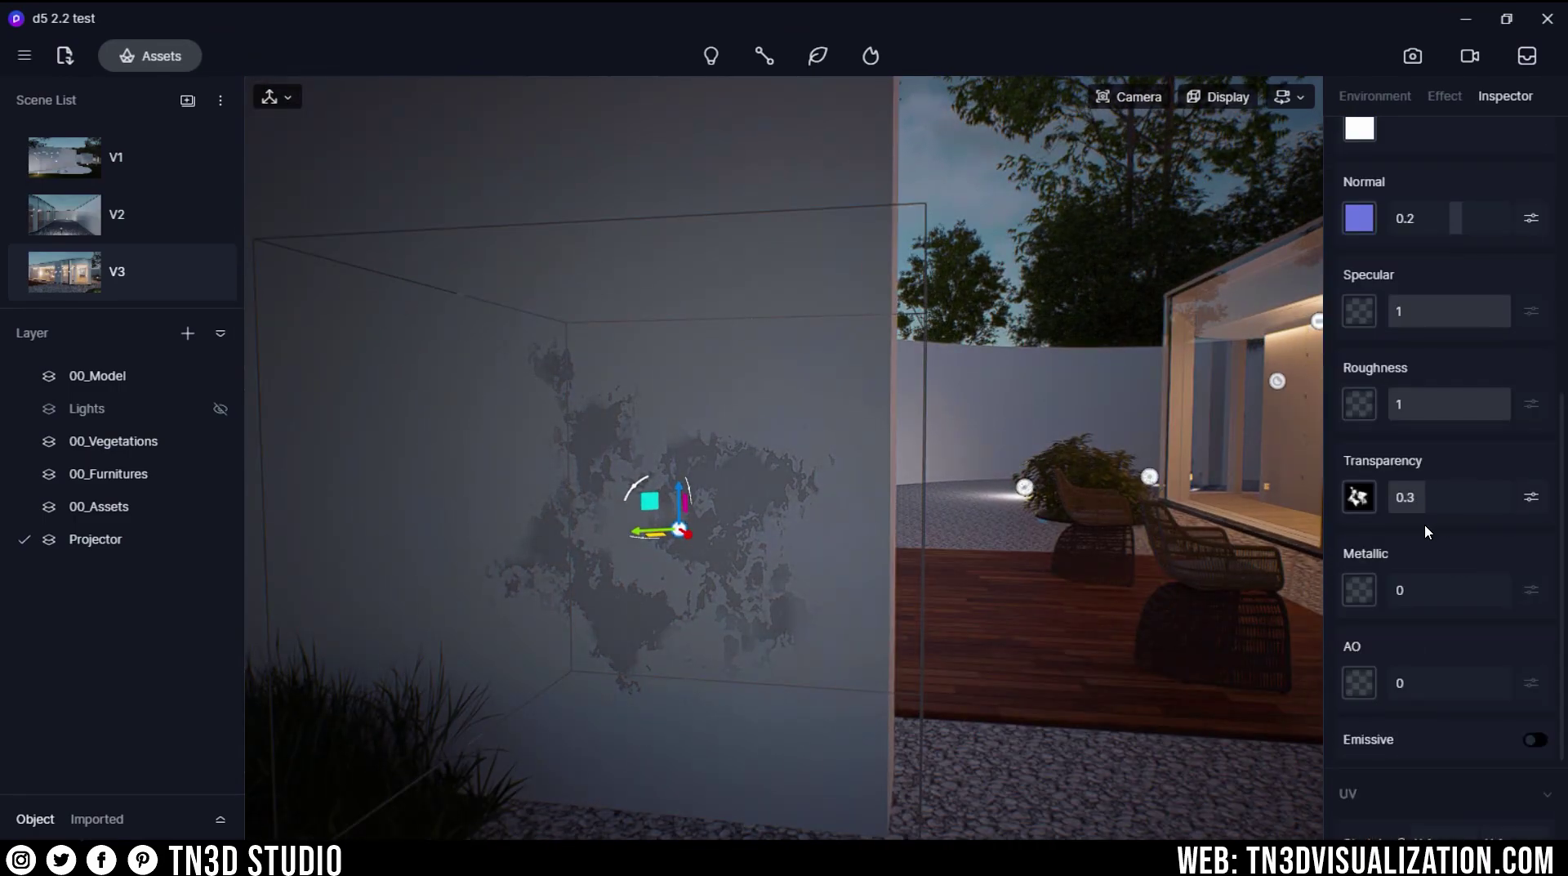
pyautogui.scroll(-5, 733, 292)
pyautogui.click(741, 287)
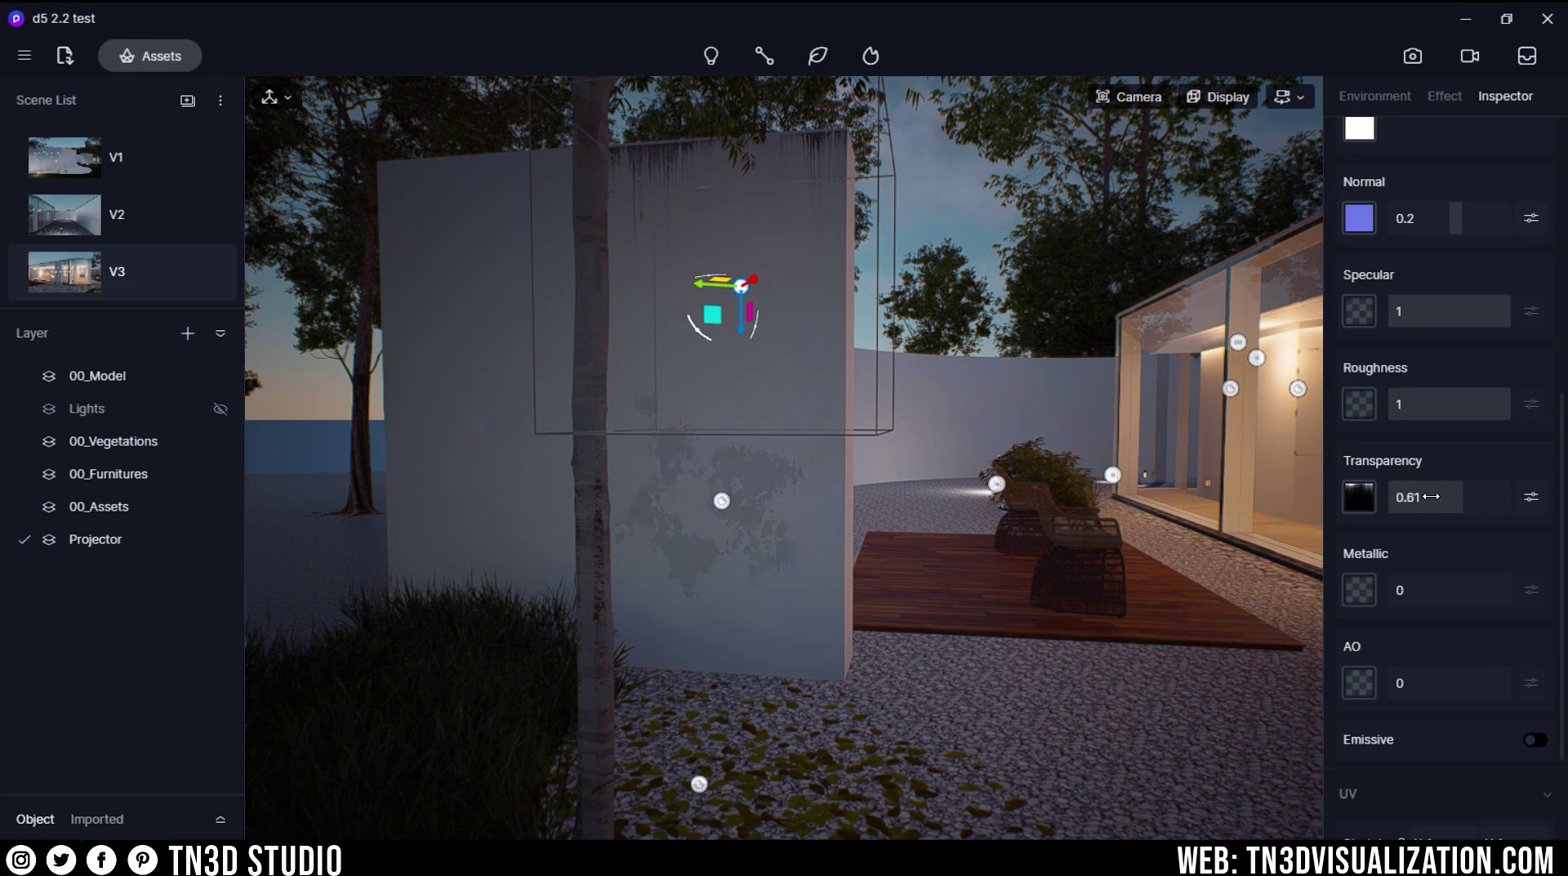
pyautogui.click(477, 351)
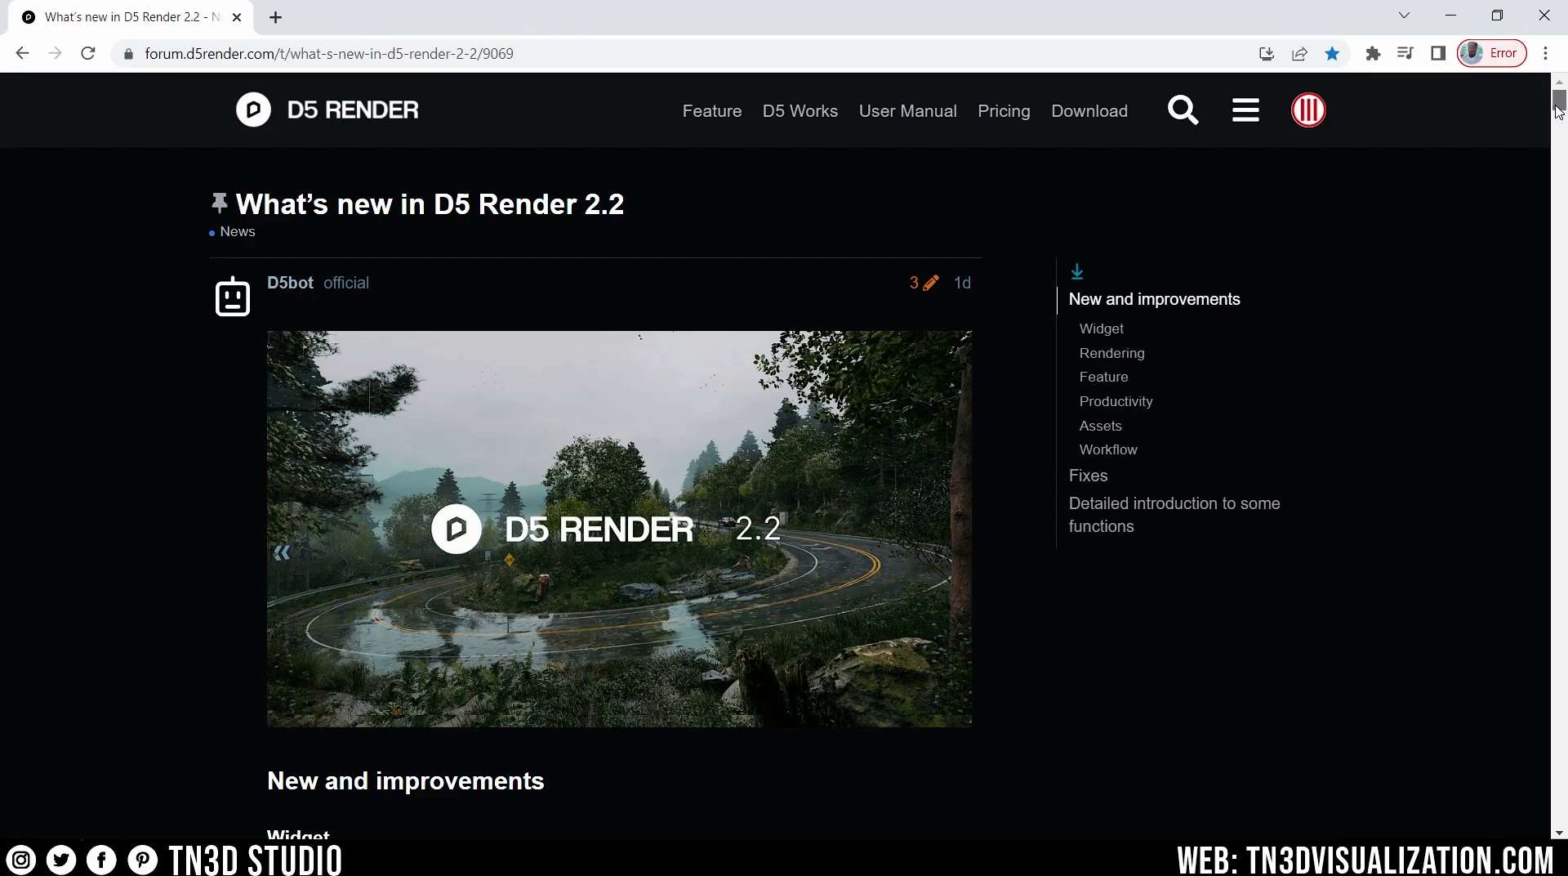
# Step: Scroll through the D5 2.2 feature list in the forum release notes
pyautogui.moveTo(1559, 112); pyautogui.dragTo(1558, 128)
pyautogui.scroll(-6, 538, 383)
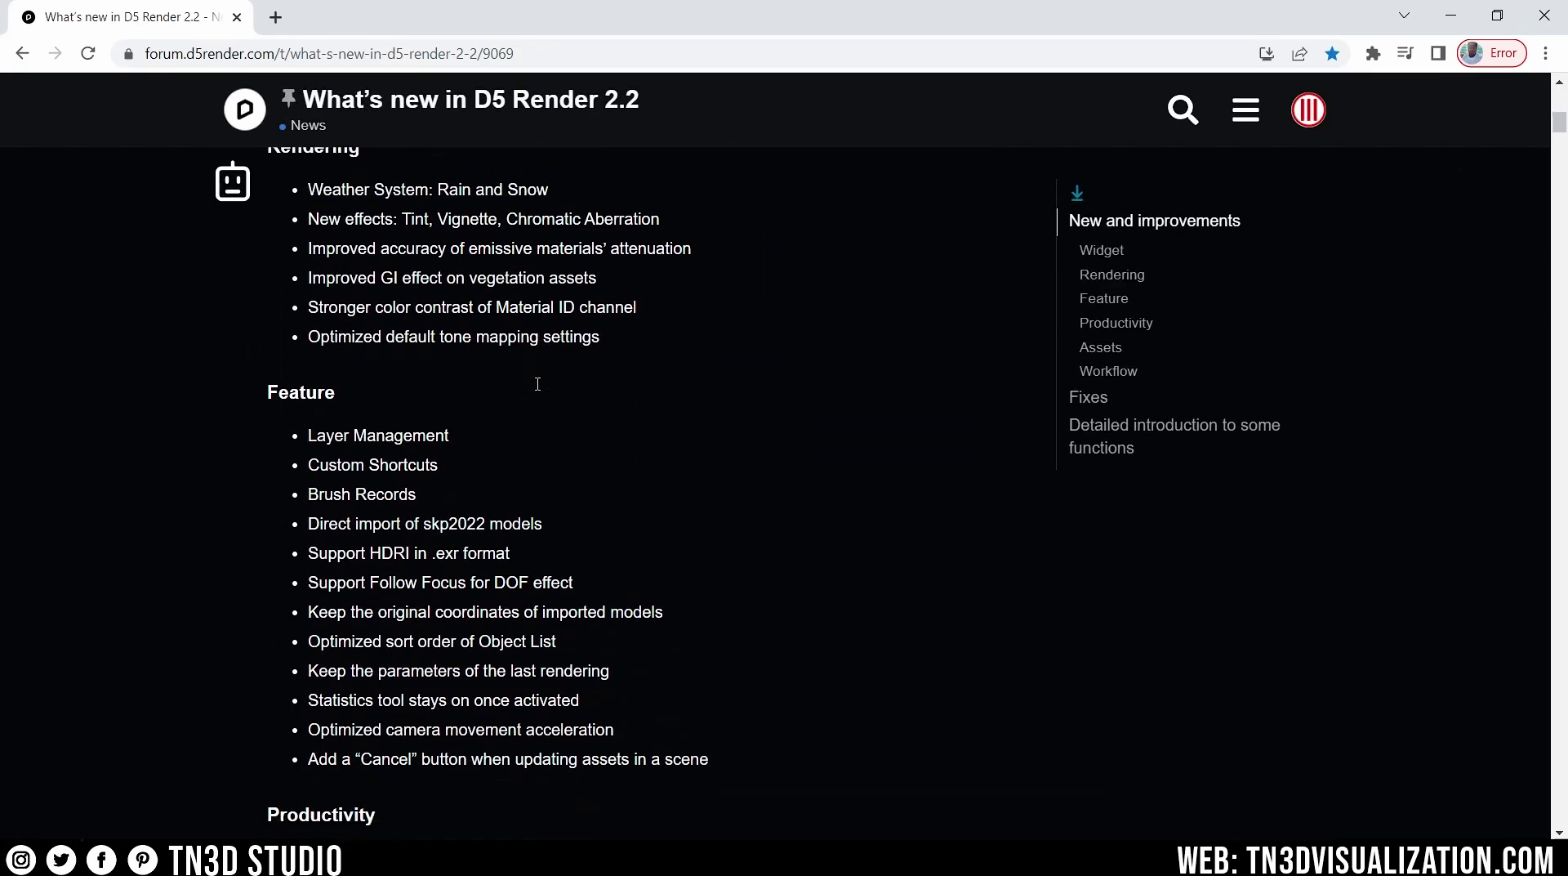
pyautogui.scroll(-4, 537, 384)
pyautogui.scroll(15, 538, 384)
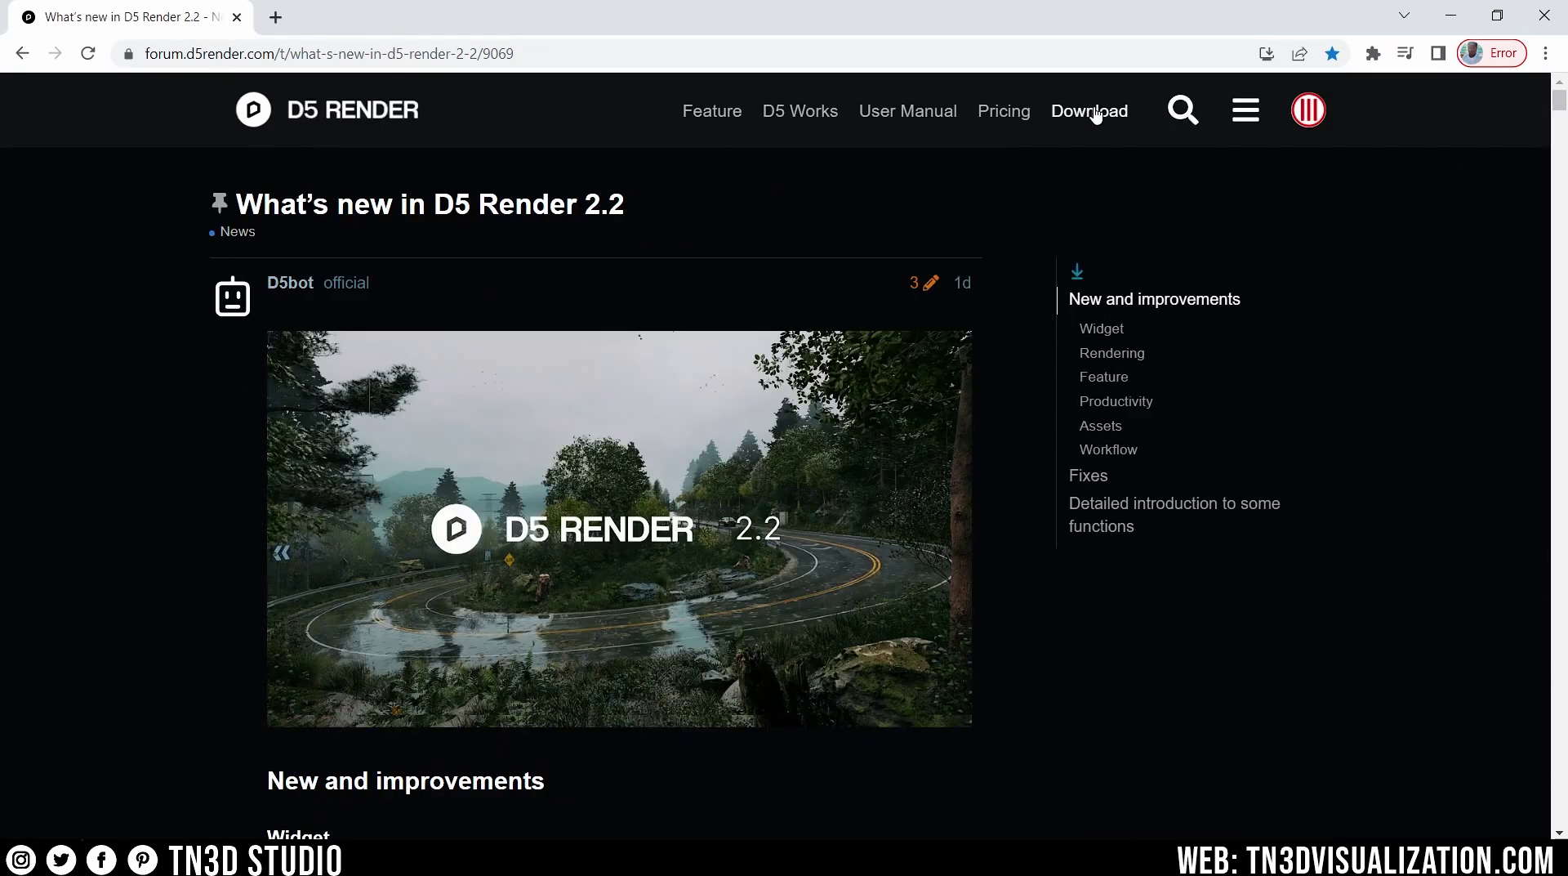
# Step: Go to the D5 Render download page and scroll down through it
pyautogui.click(1094, 113)
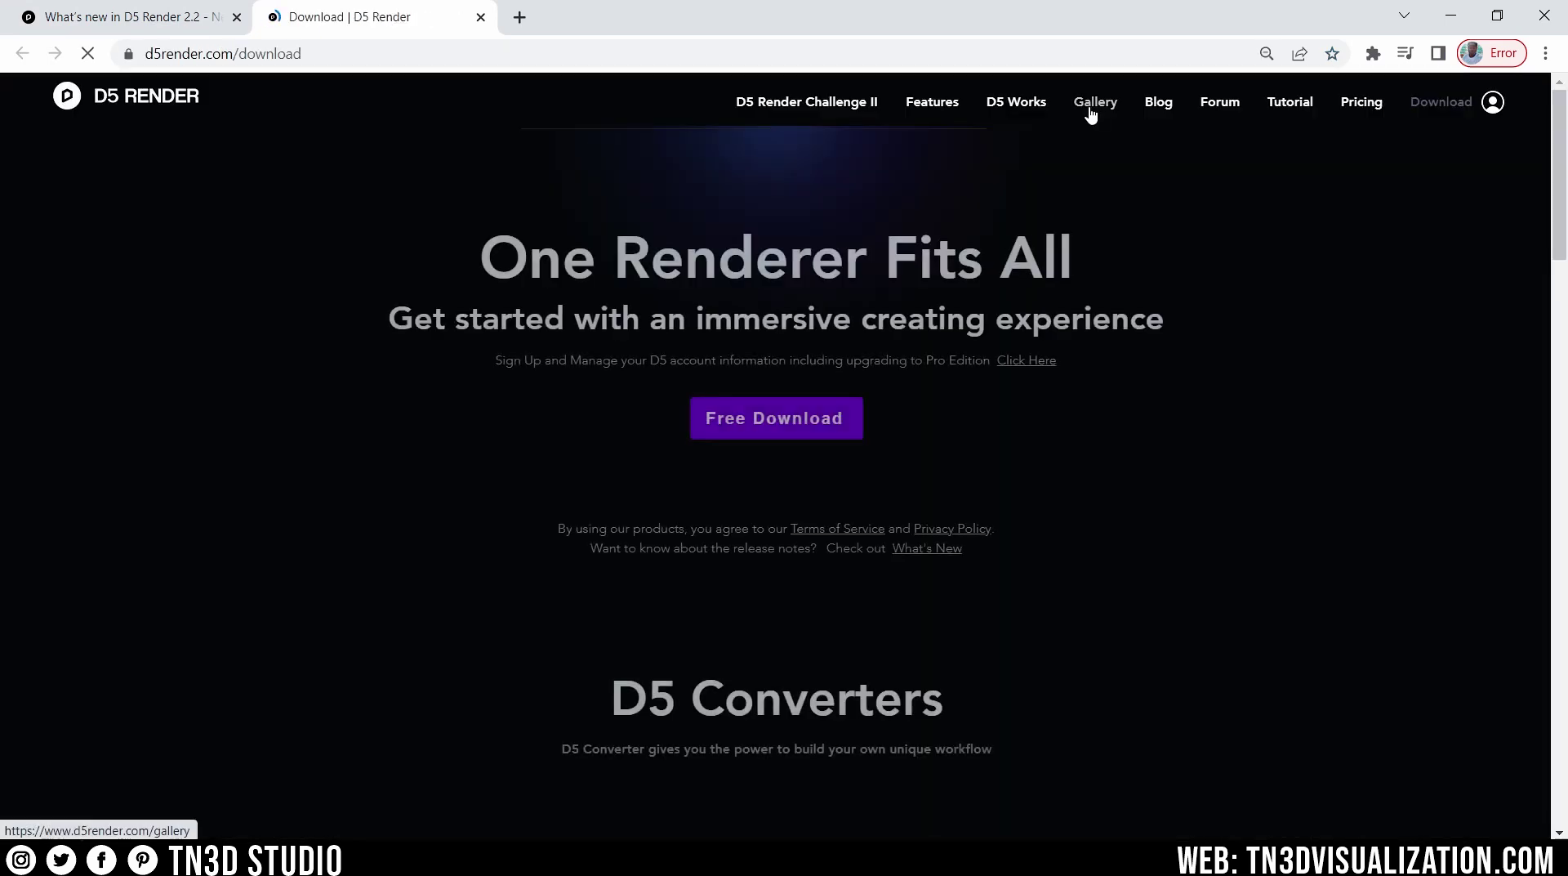
pyautogui.scroll(-7, 1011, 427)
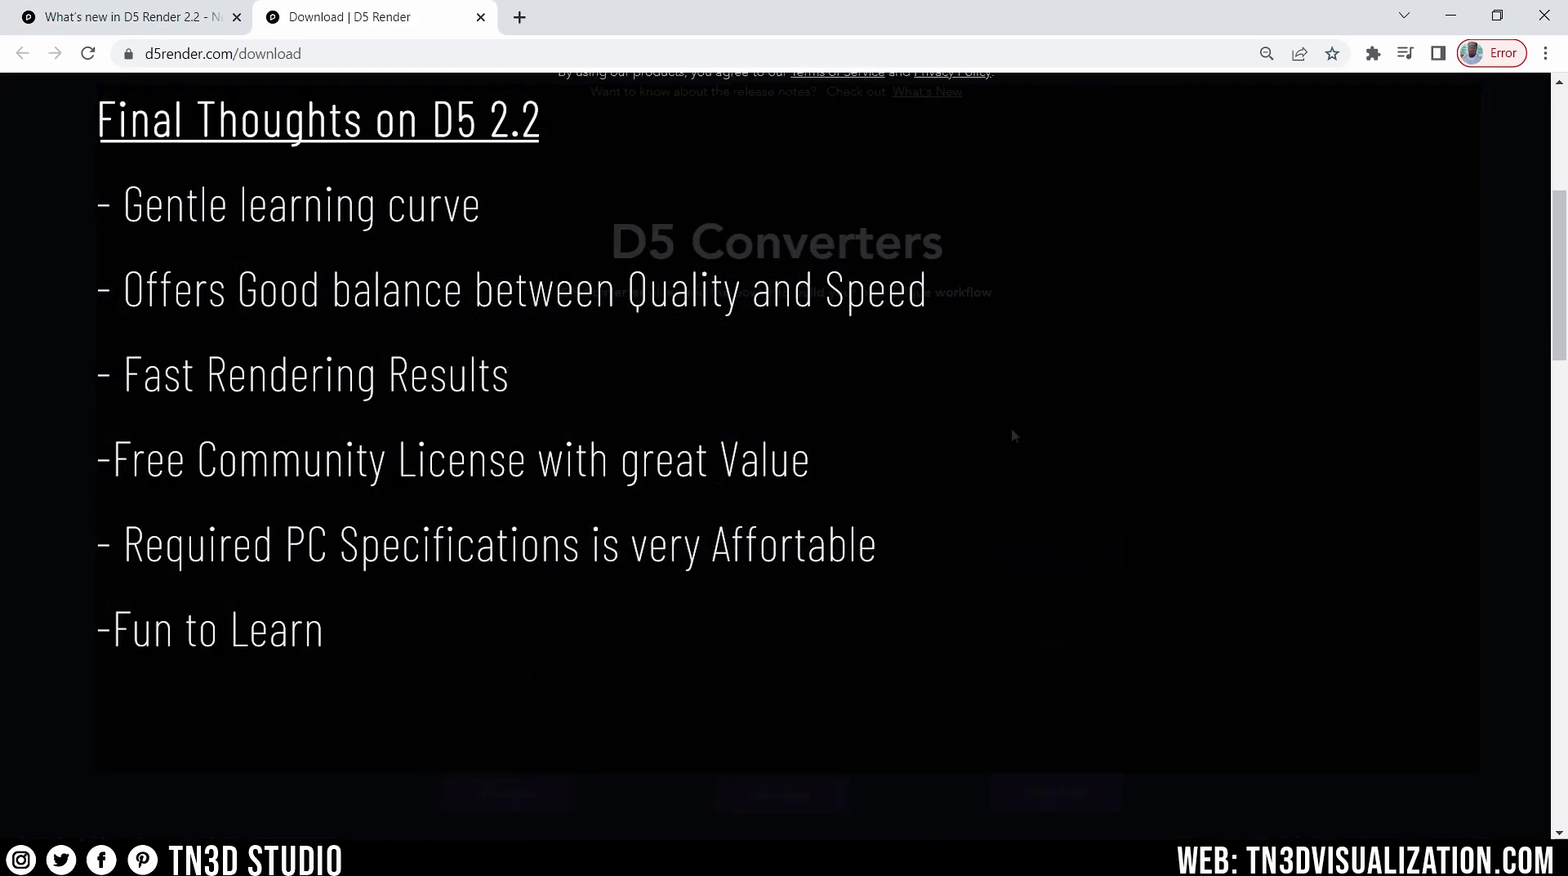
pyautogui.scroll(-10, 784, 457)
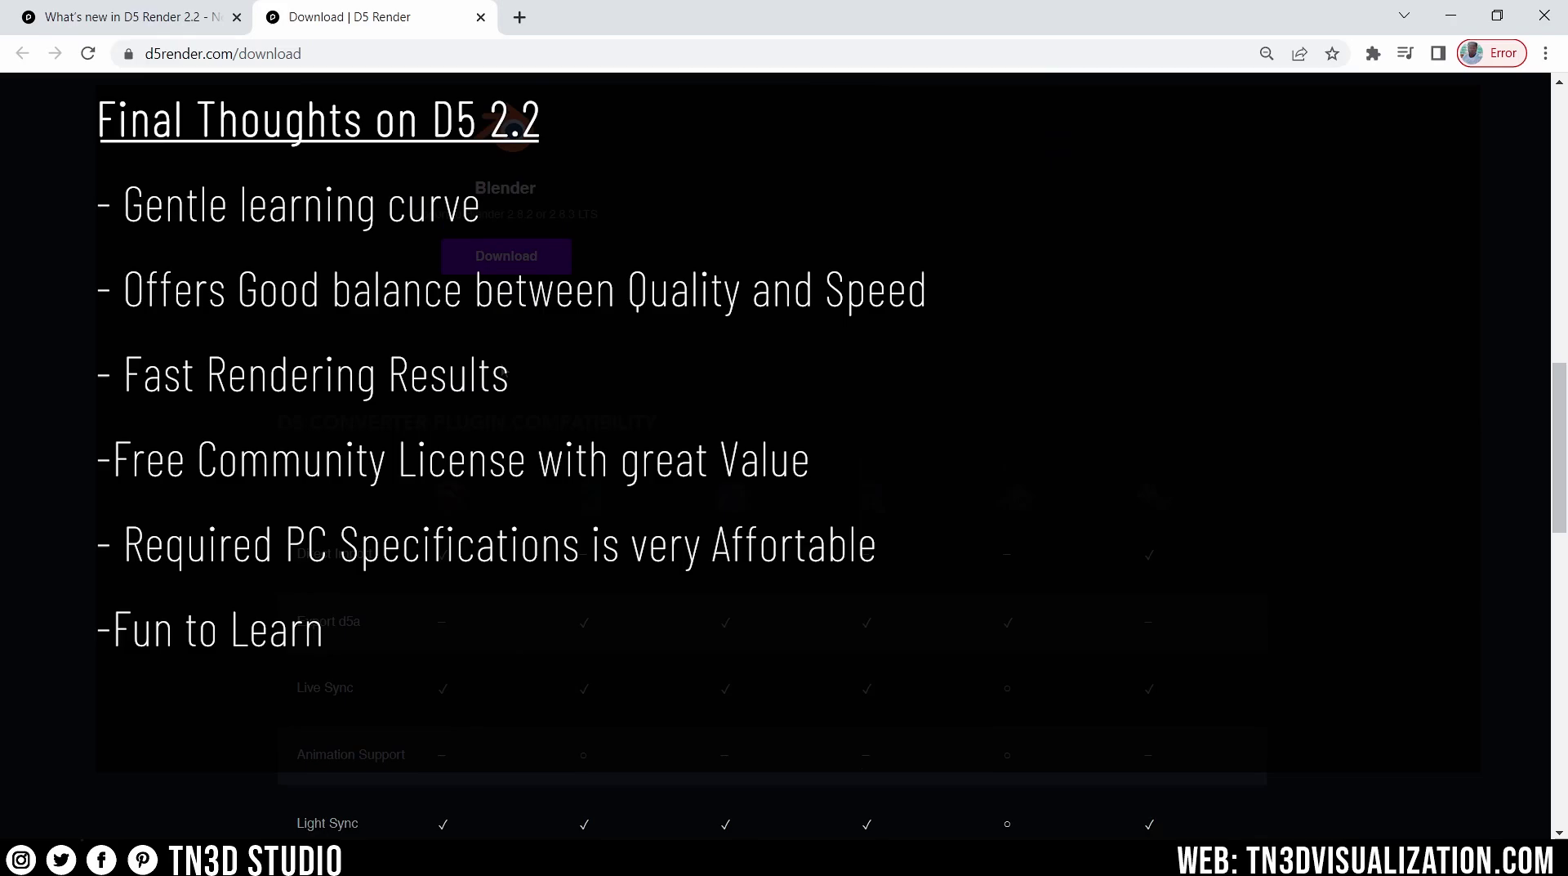
pyautogui.scroll(-10, 784, 457)
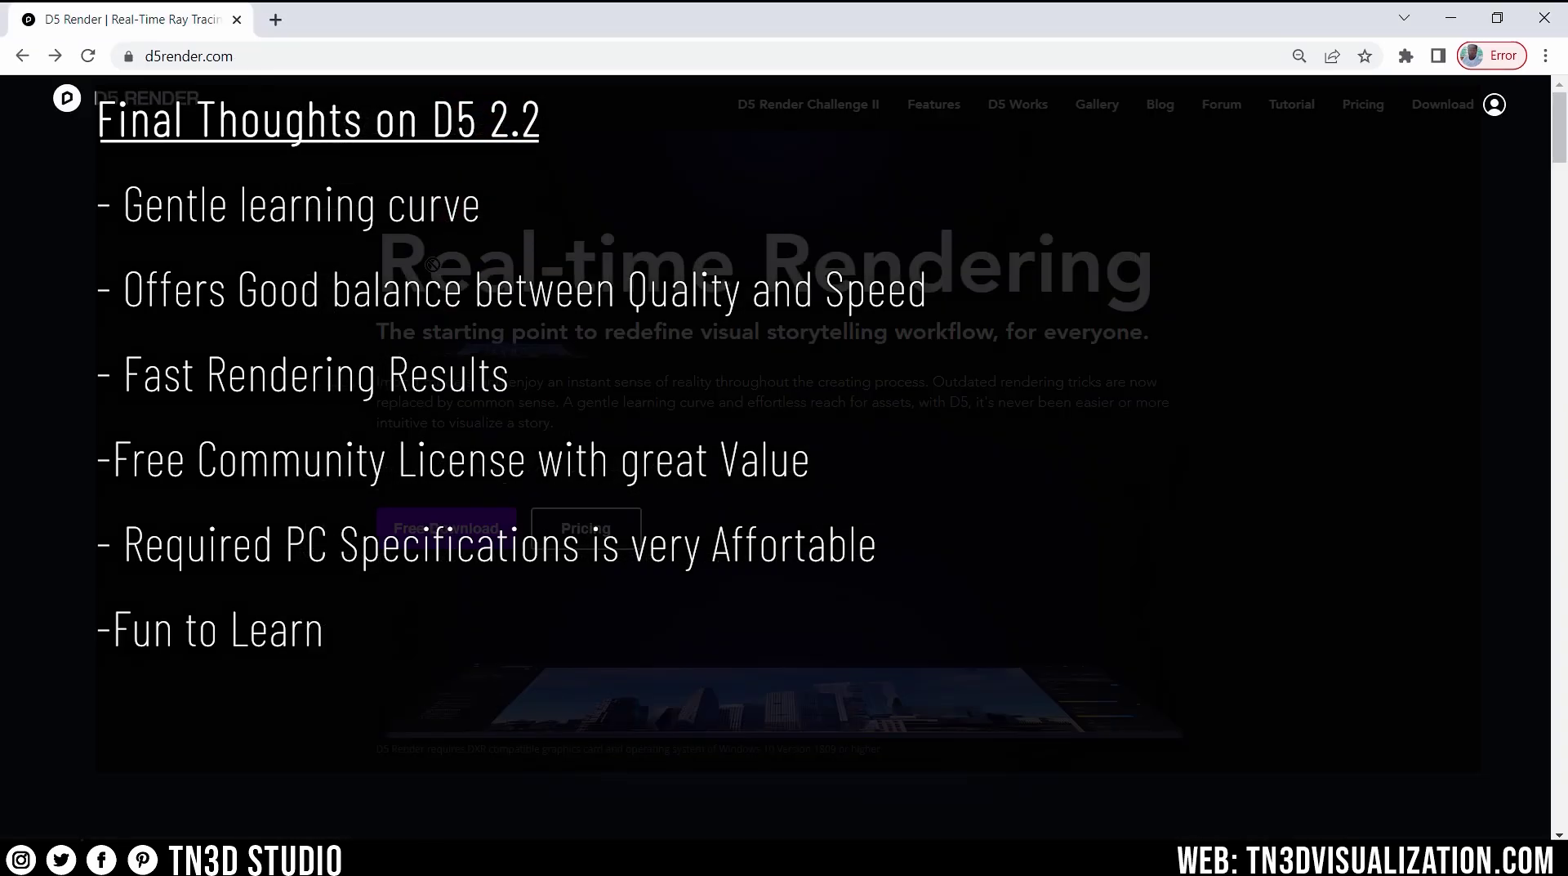
# Step: Show the V2 corridor scene with Fog on and snow Precipitation
pyautogui.moveTo(378, 263); pyautogui.dragTo(1526, 262)
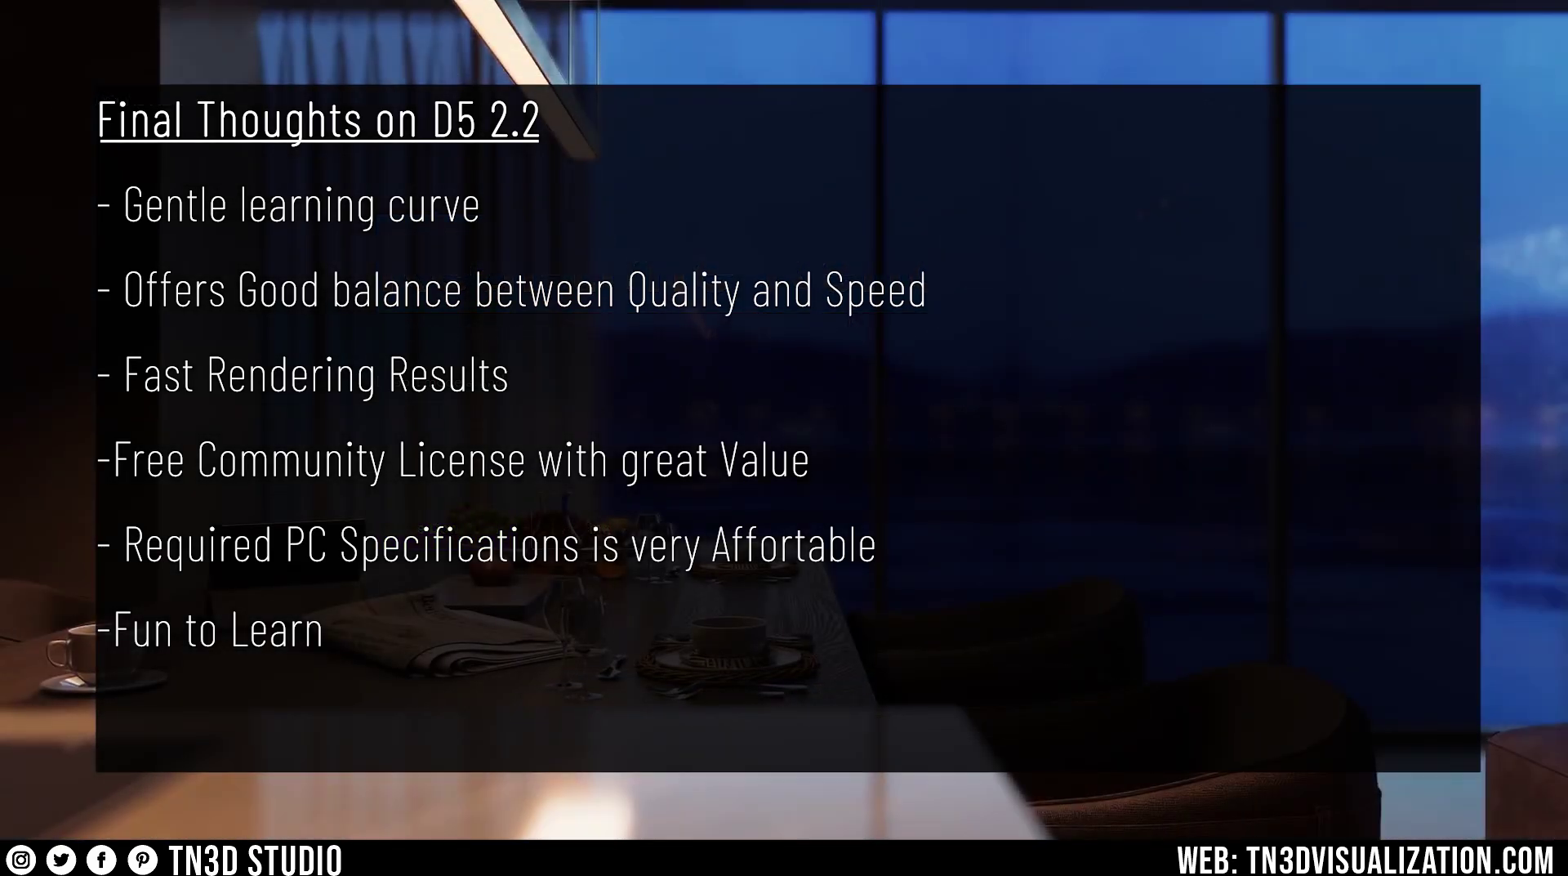